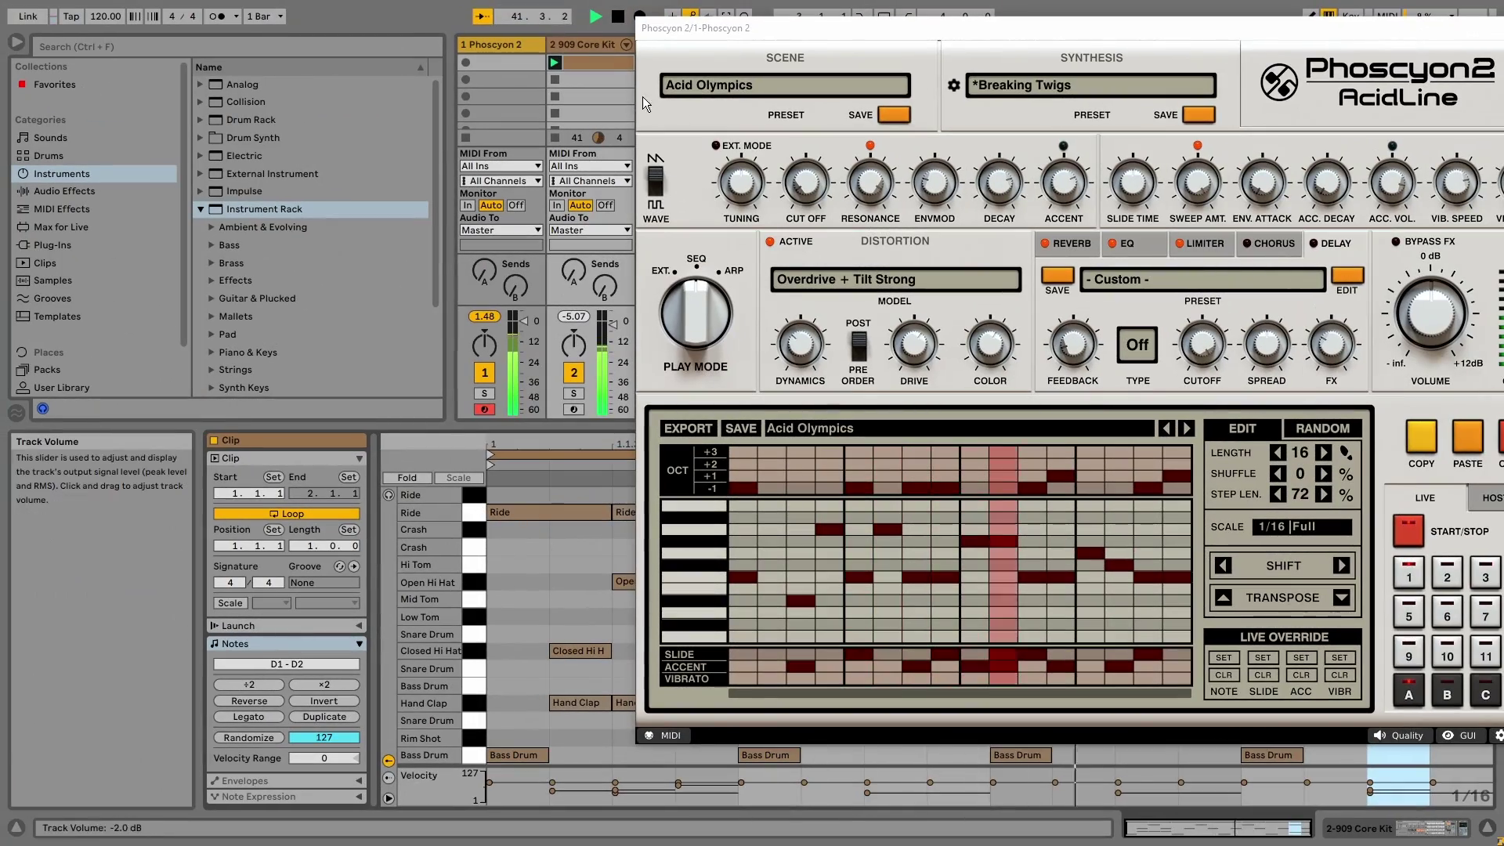
Lower the cut off of the Acid Tritone scene to about 22.8% and advance to the next scene preset.
click(587, 46)
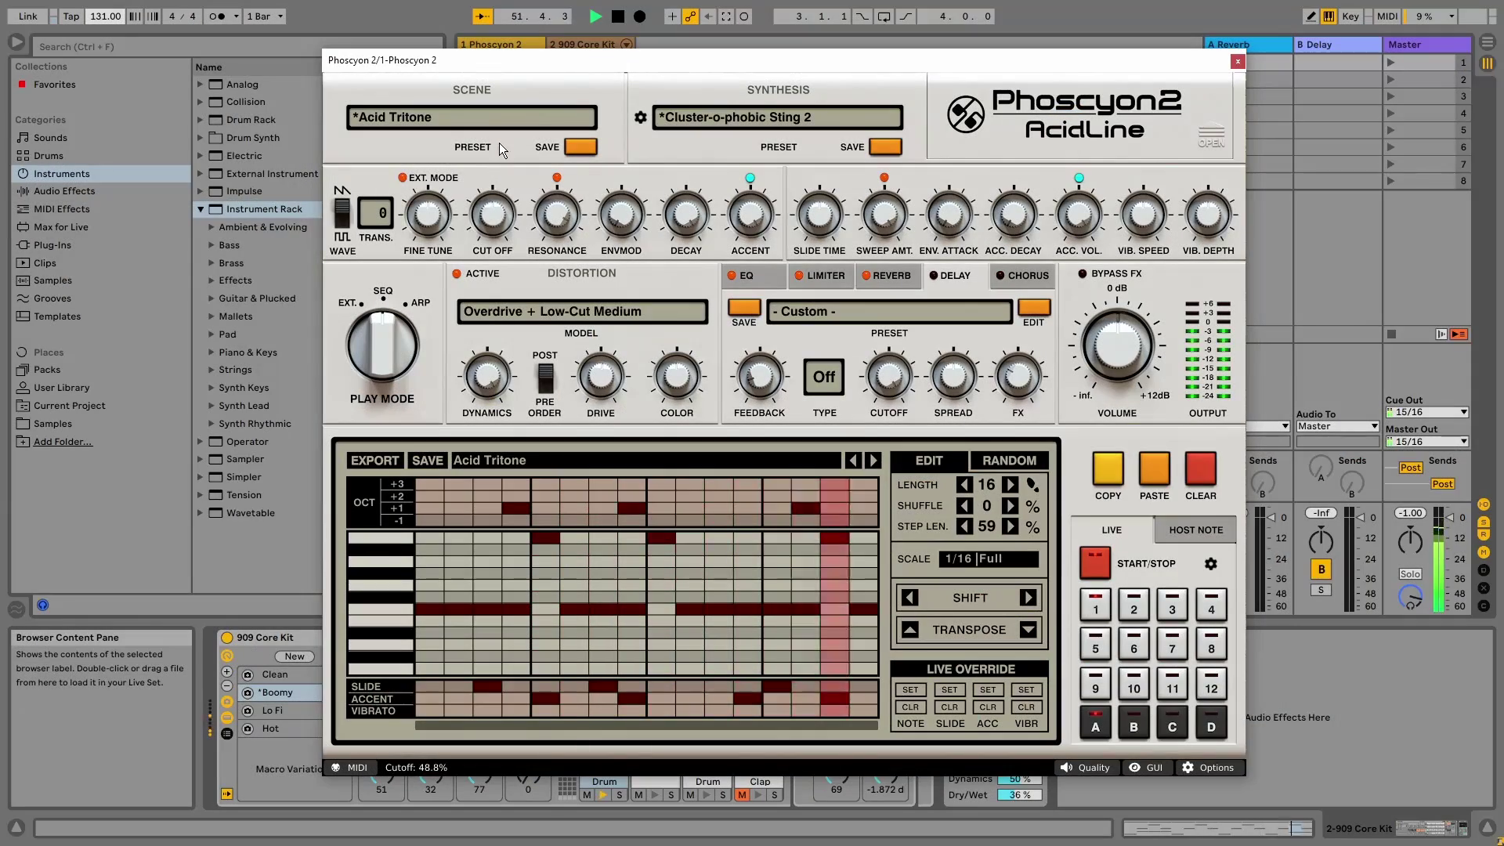
drag(500, 53, 589, 23)
drag(597, 174, 635, 196)
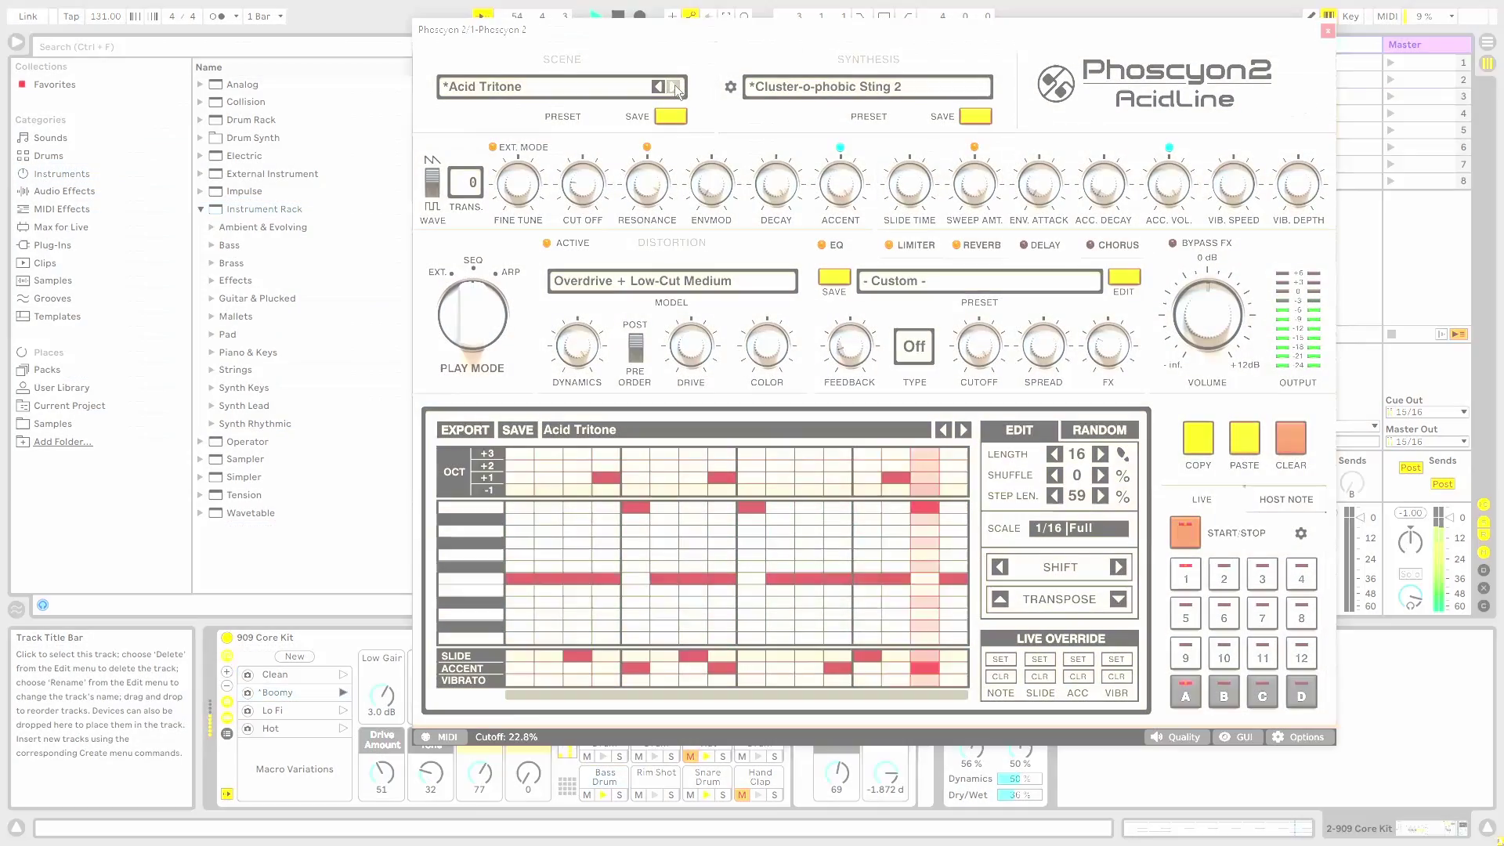
click(678, 96)
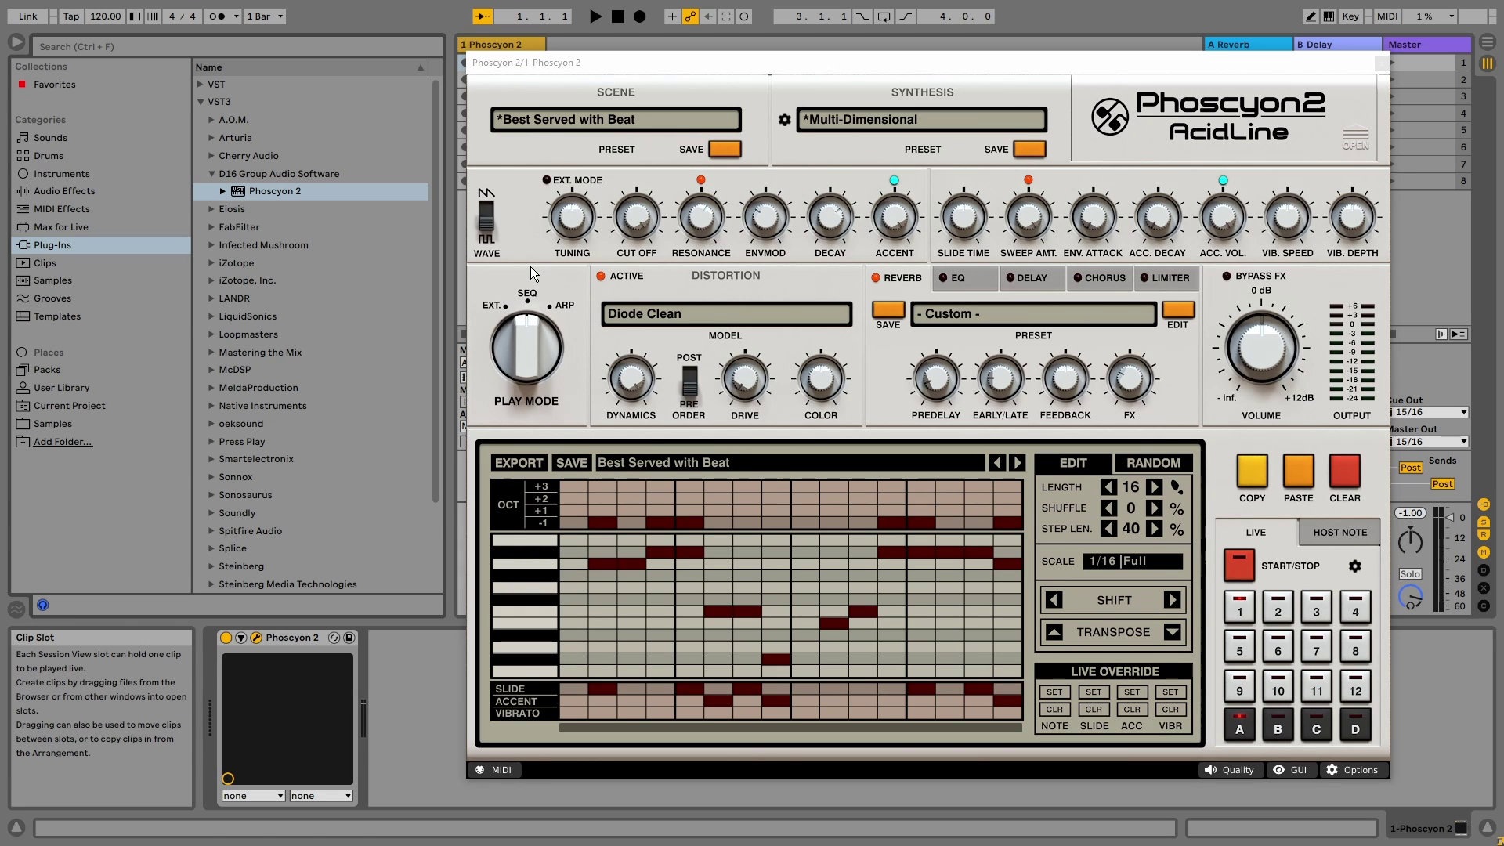
Run the Best Served with Beat pattern briefly in live mode, stop it, and switch the sequencer to Host Note mode.
click(1238, 567)
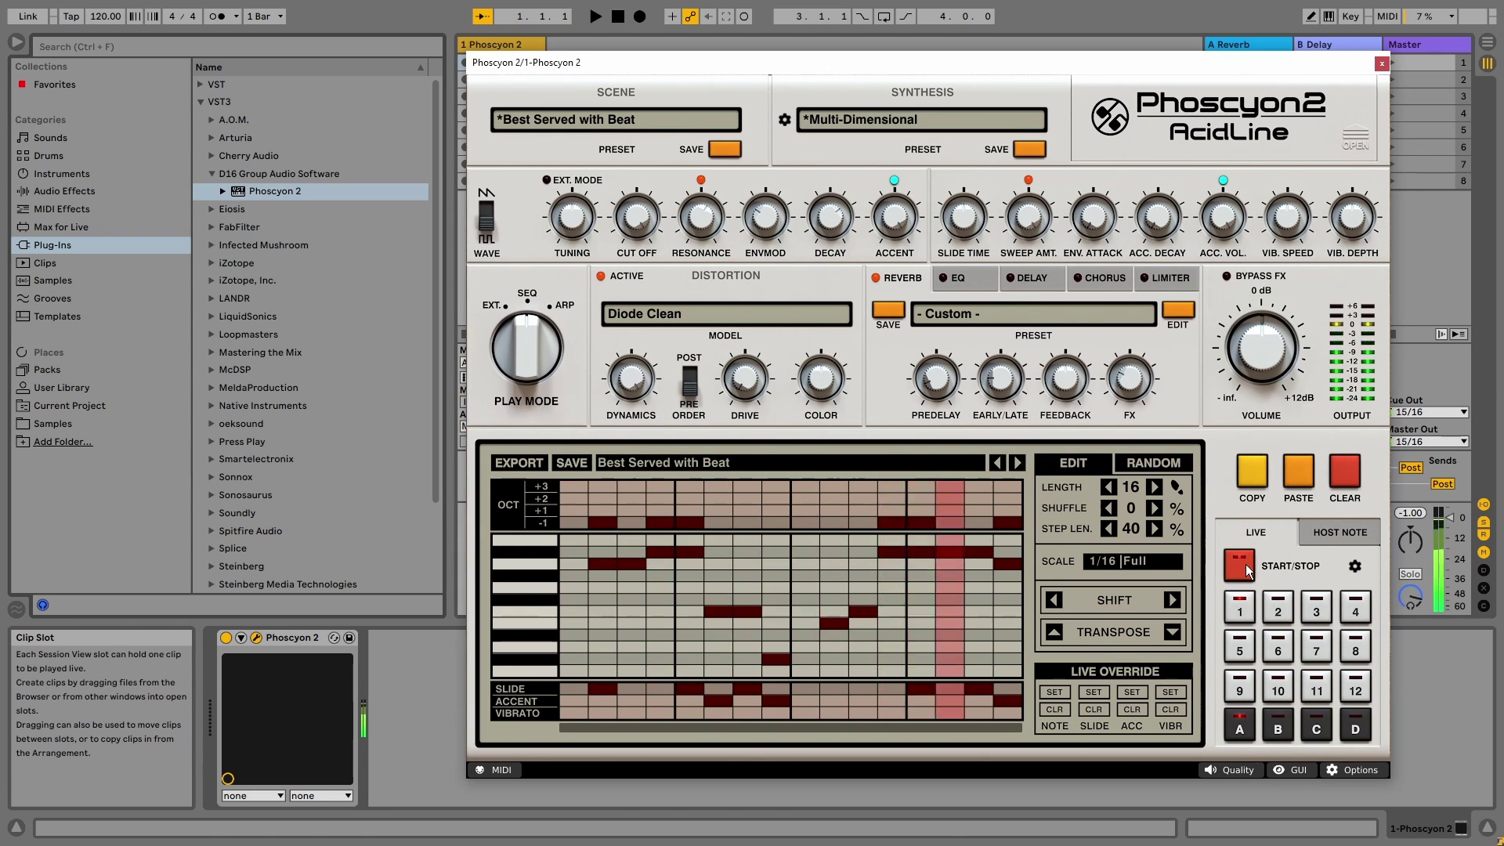
click(1246, 564)
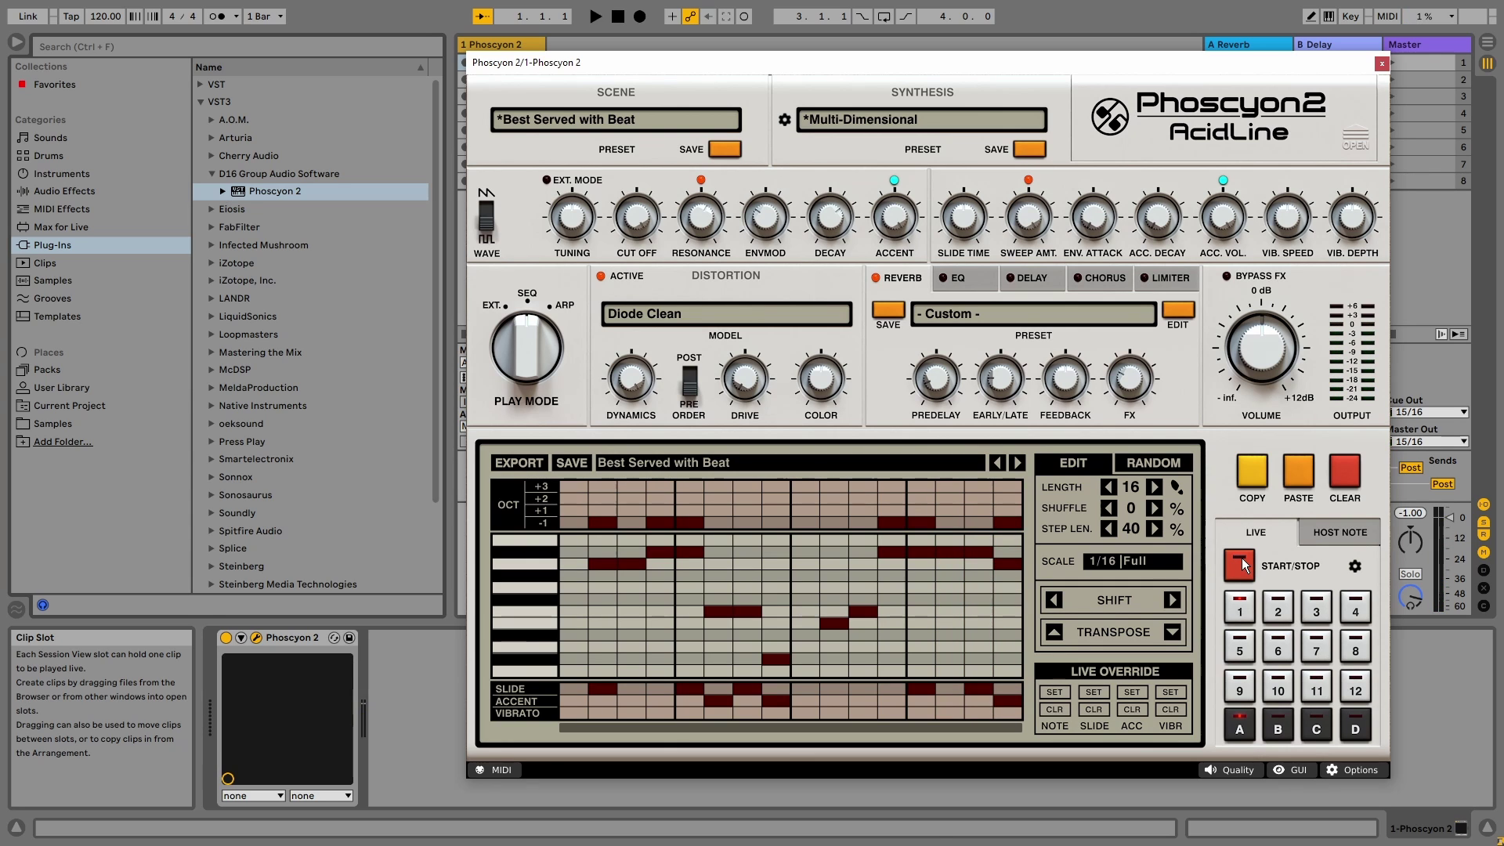
click(1351, 533)
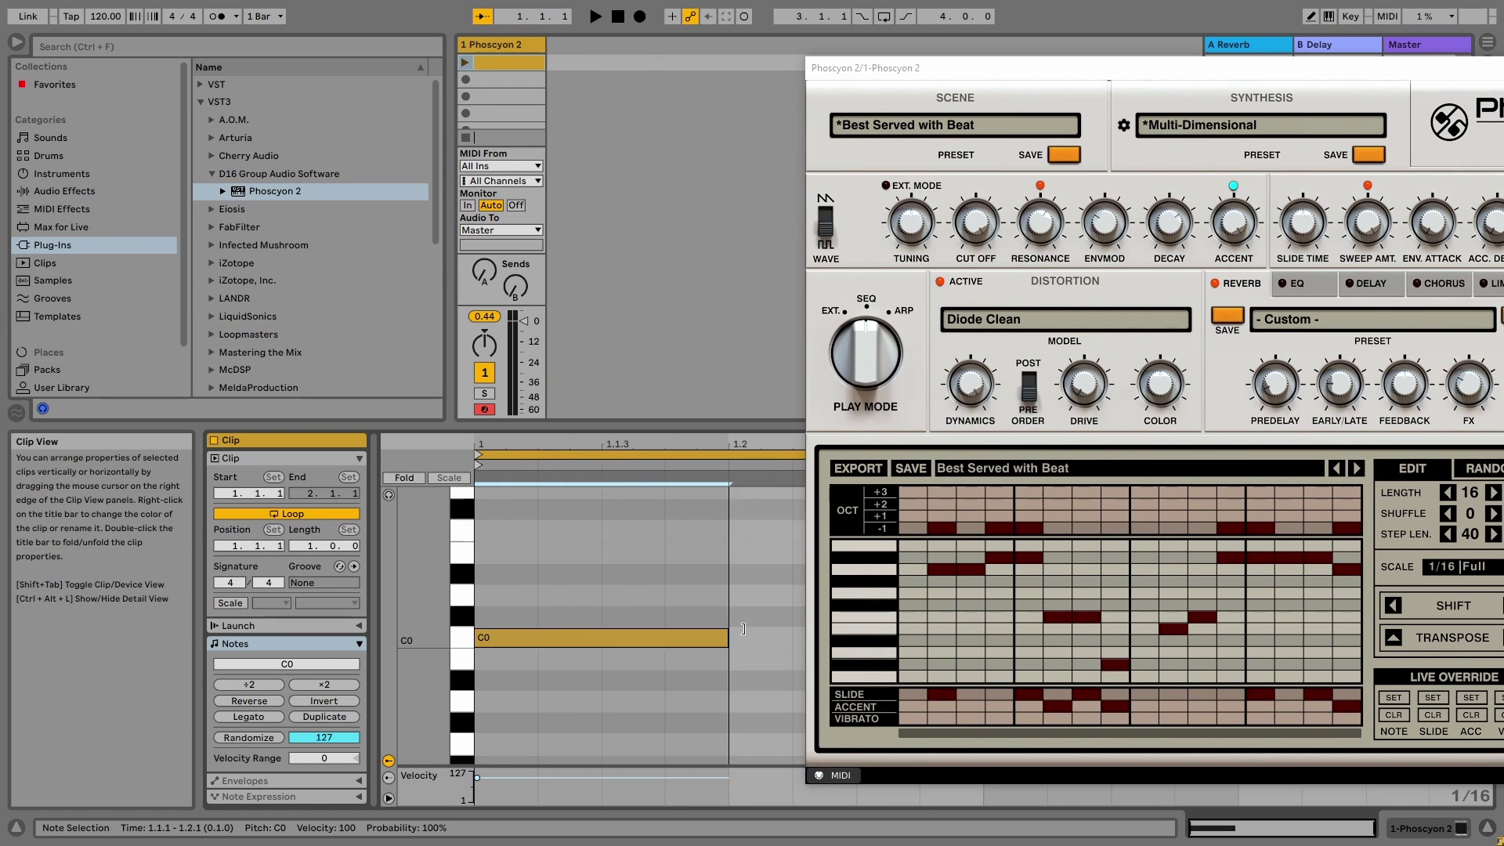
Adjust the end of the one-beat C0 note and launch the clip briefly to hear it trigger the pattern.
drag(535, 637, 727, 637)
click(466, 63)
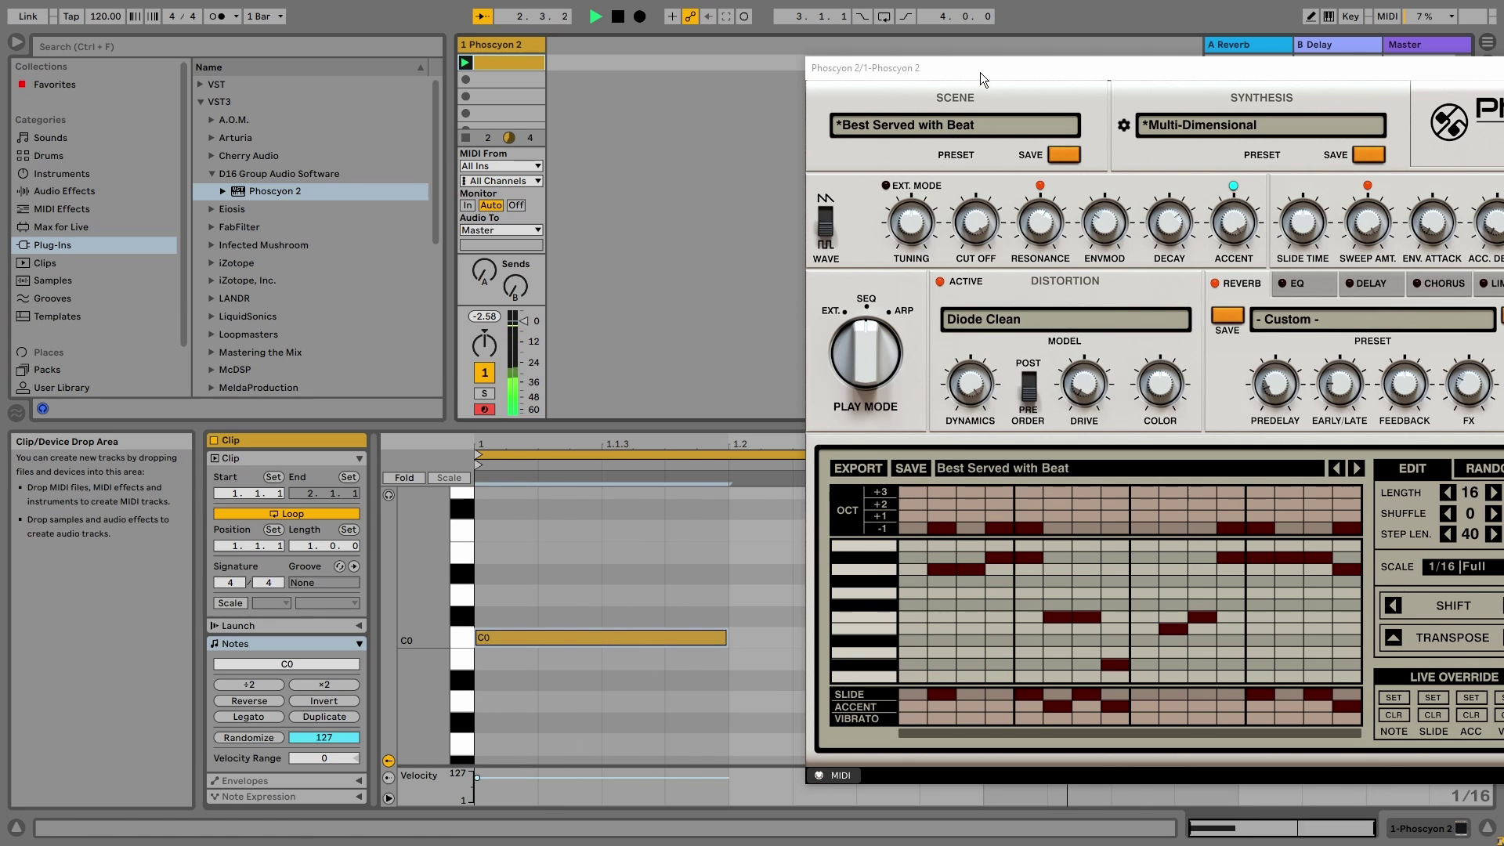
key(space)
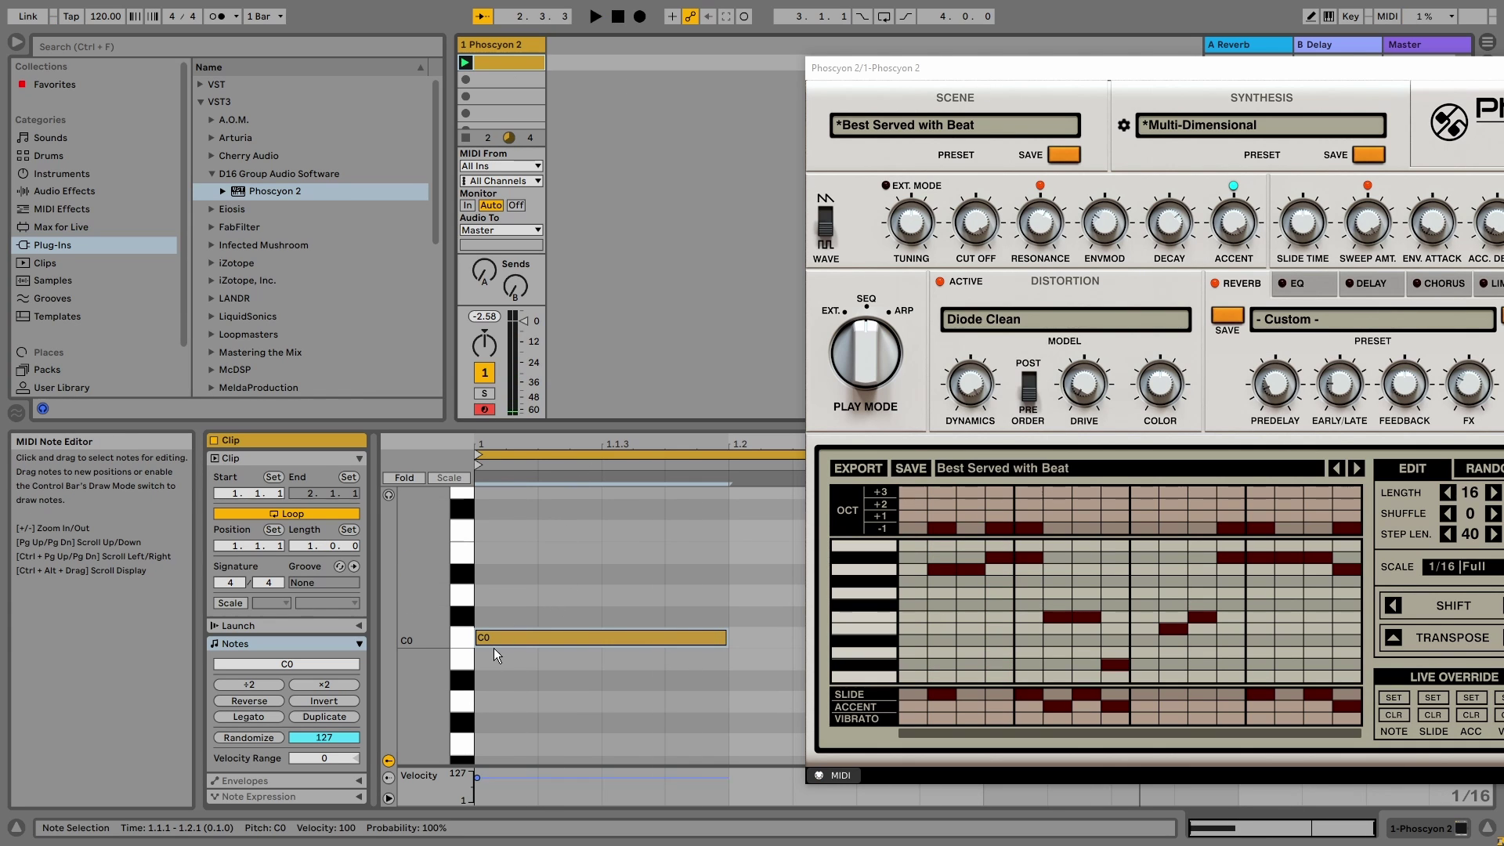
Lengthen the C0 note to 1.4 and further towards the end of the bar while auditioning the clip with the synth window hidden.
key(ctrl+alt+p)
drag(726, 638, 1222, 642)
key(space)
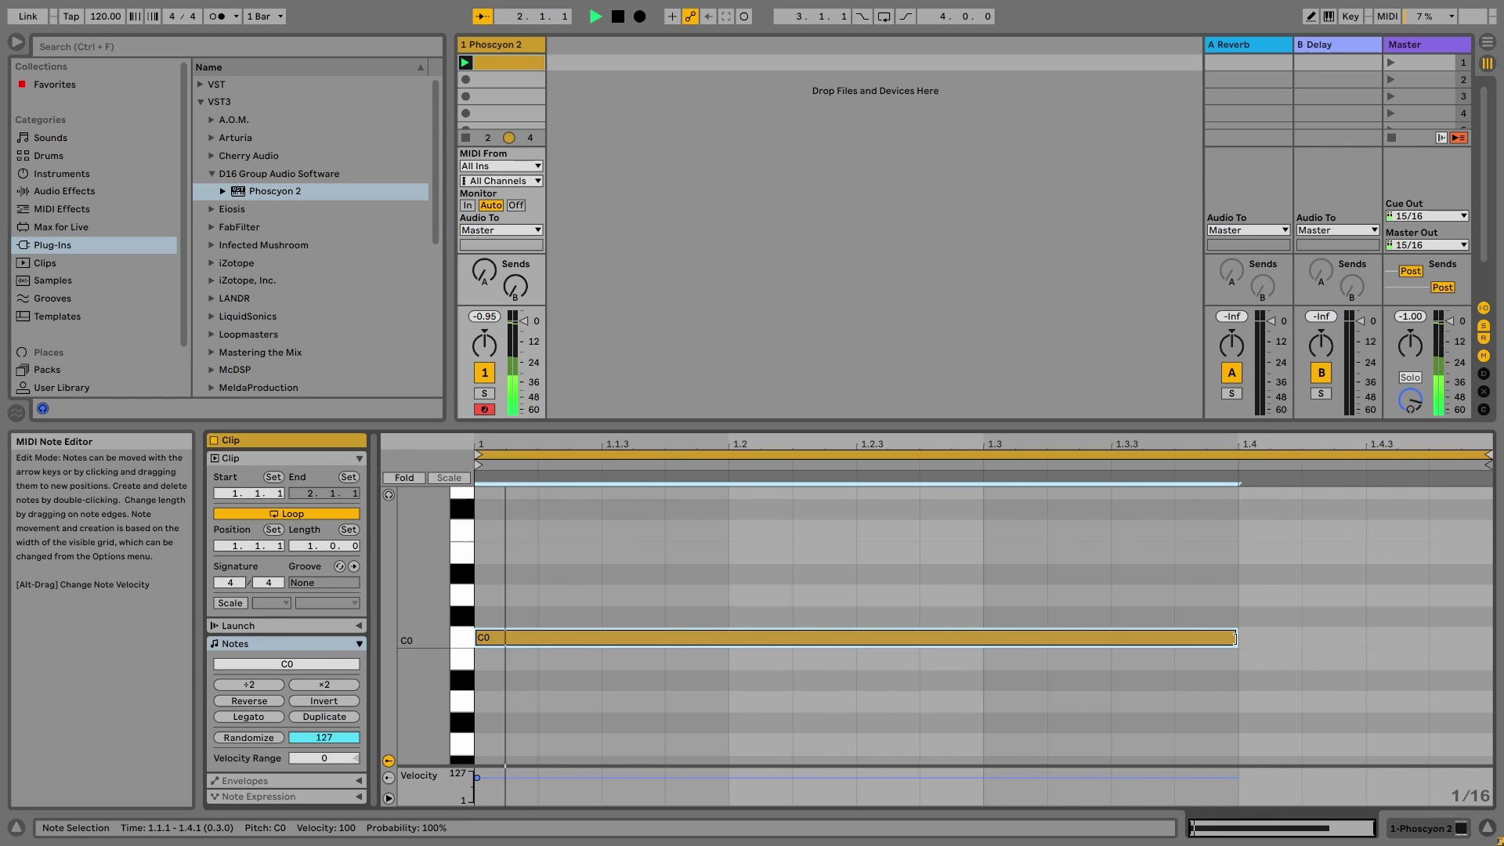
drag(932, 638, 1477, 653)
key(ctrl+alt+p)
key(space)
Stop playback and delete the clip from the first slot of the Phoscyon 2 track.
drag(690, 54, 754, 48)
click(506, 63)
key(space)
key(Delete)
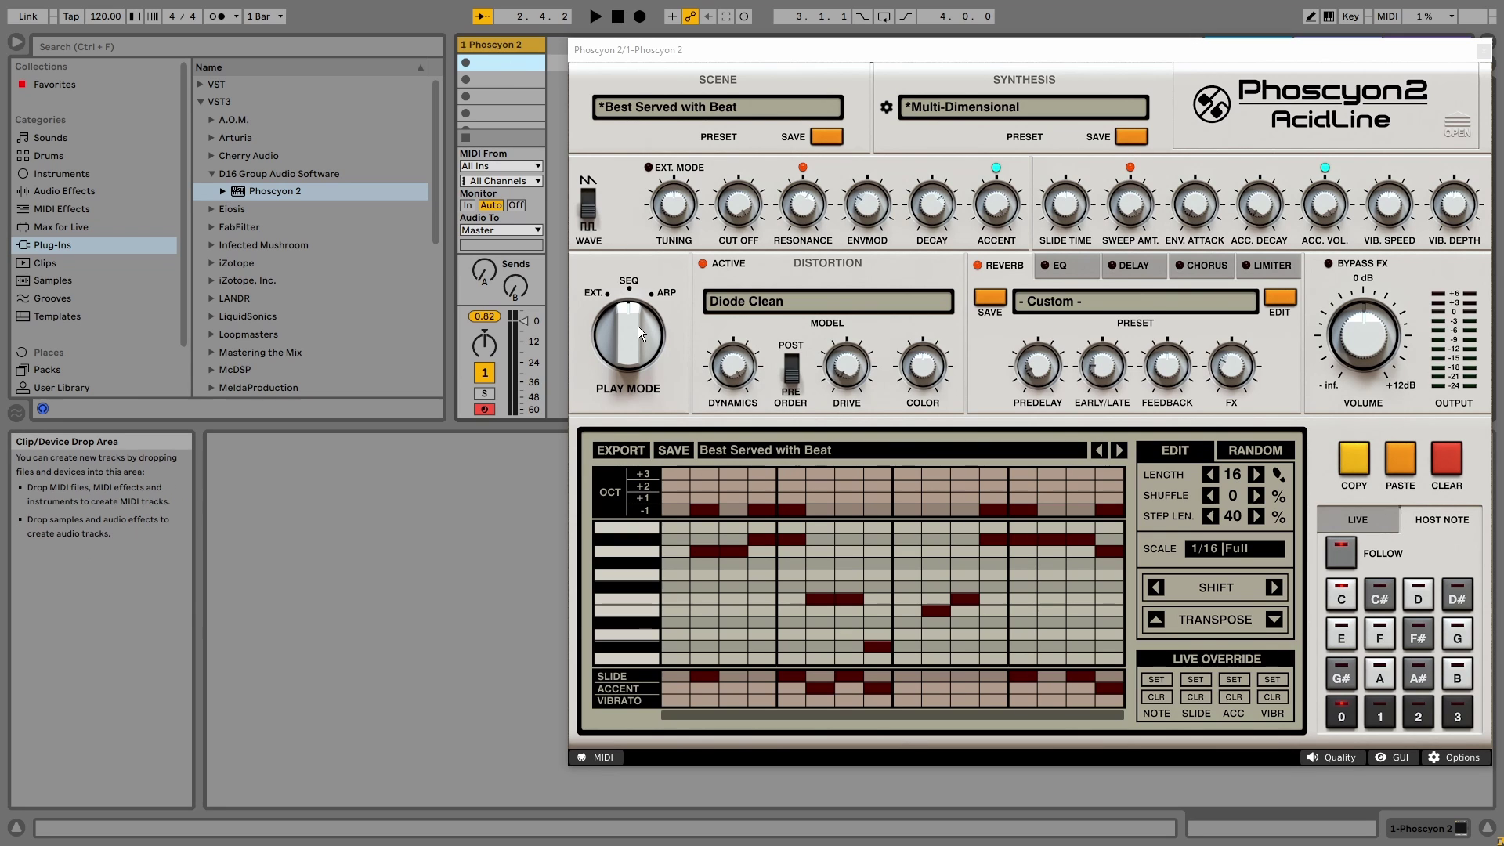
Set the play mode to External, enable the computer MIDI keyboard and play a test note.
click(639, 350)
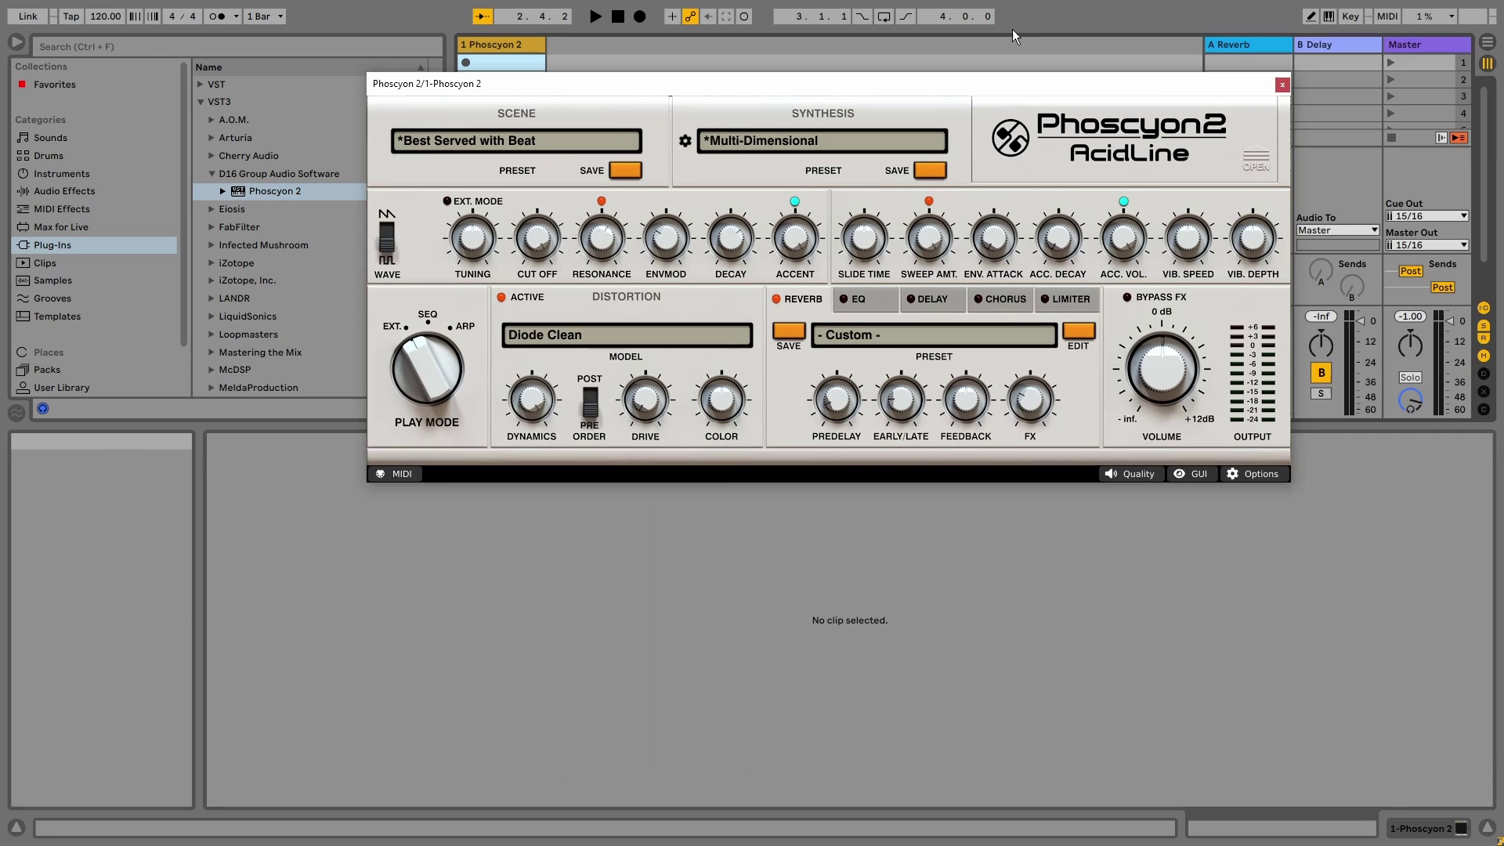
click(1330, 17)
key(a)
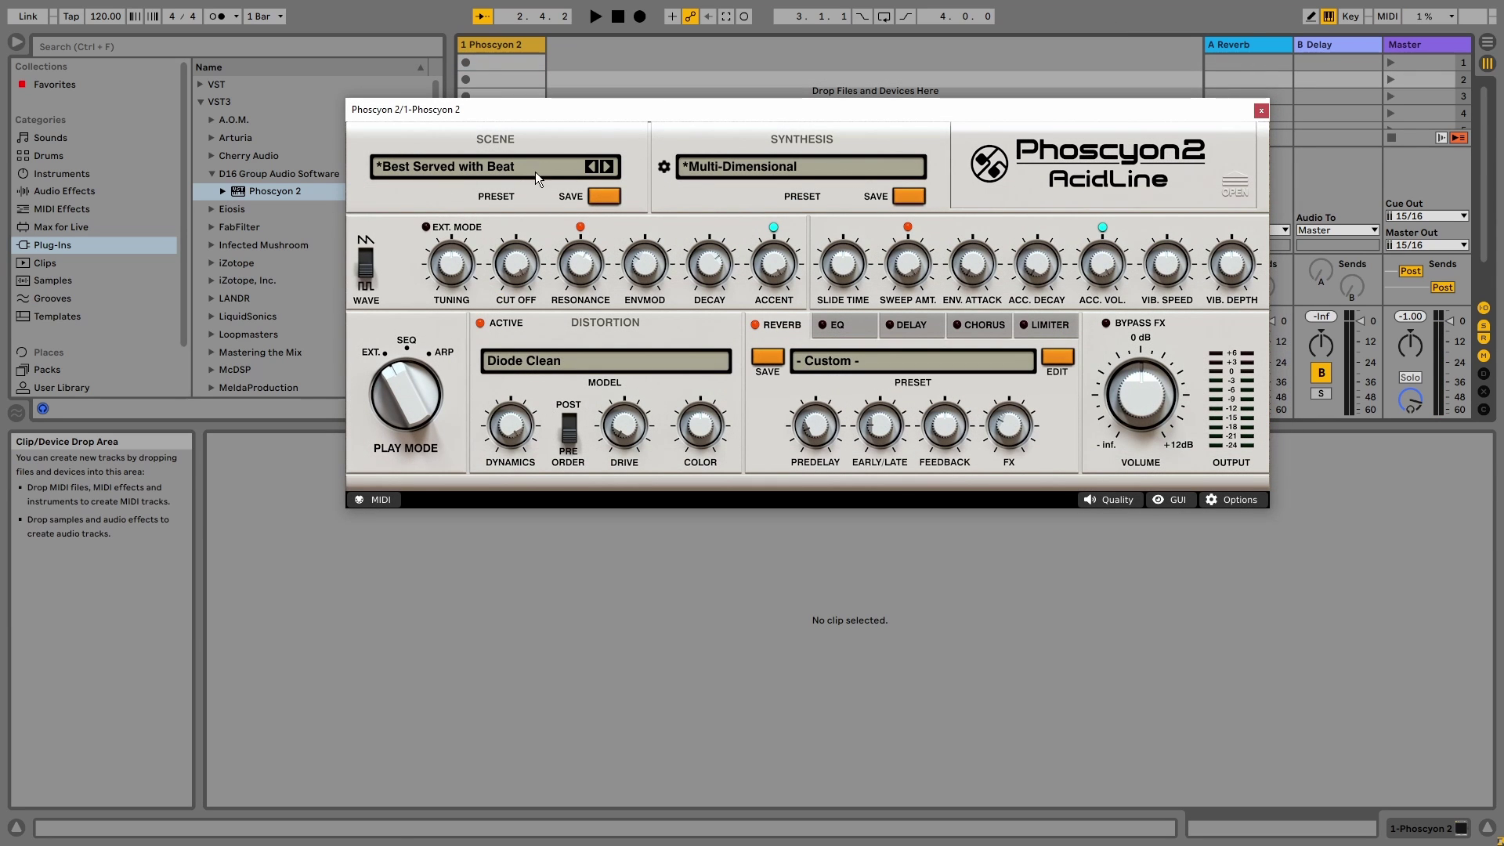
Browse the scene presets, load Acid Tritone and try playing it briefly.
click(462, 167)
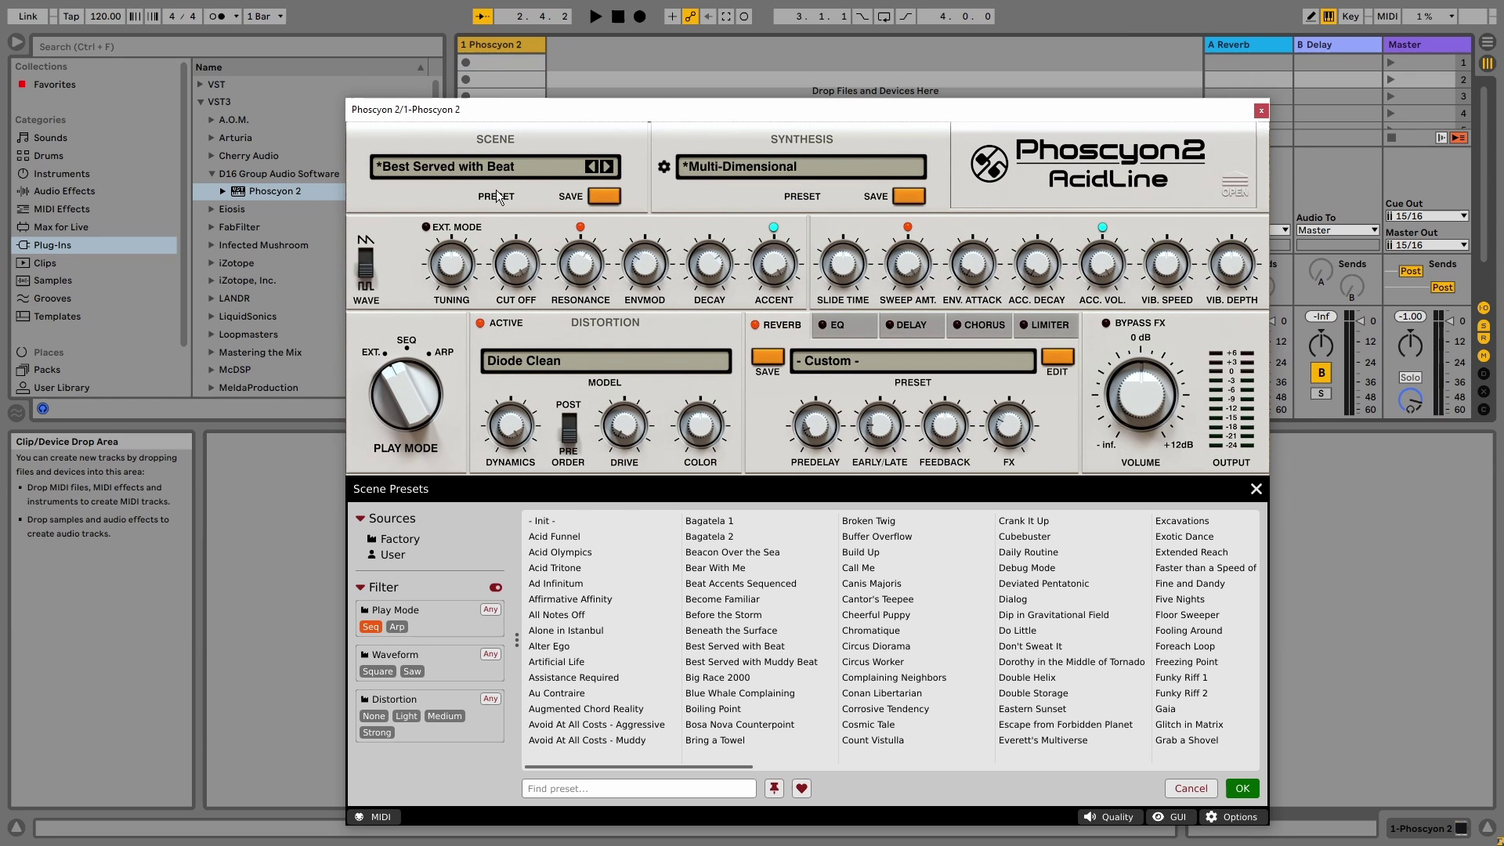
click(603, 557)
click(608, 166)
click(609, 166)
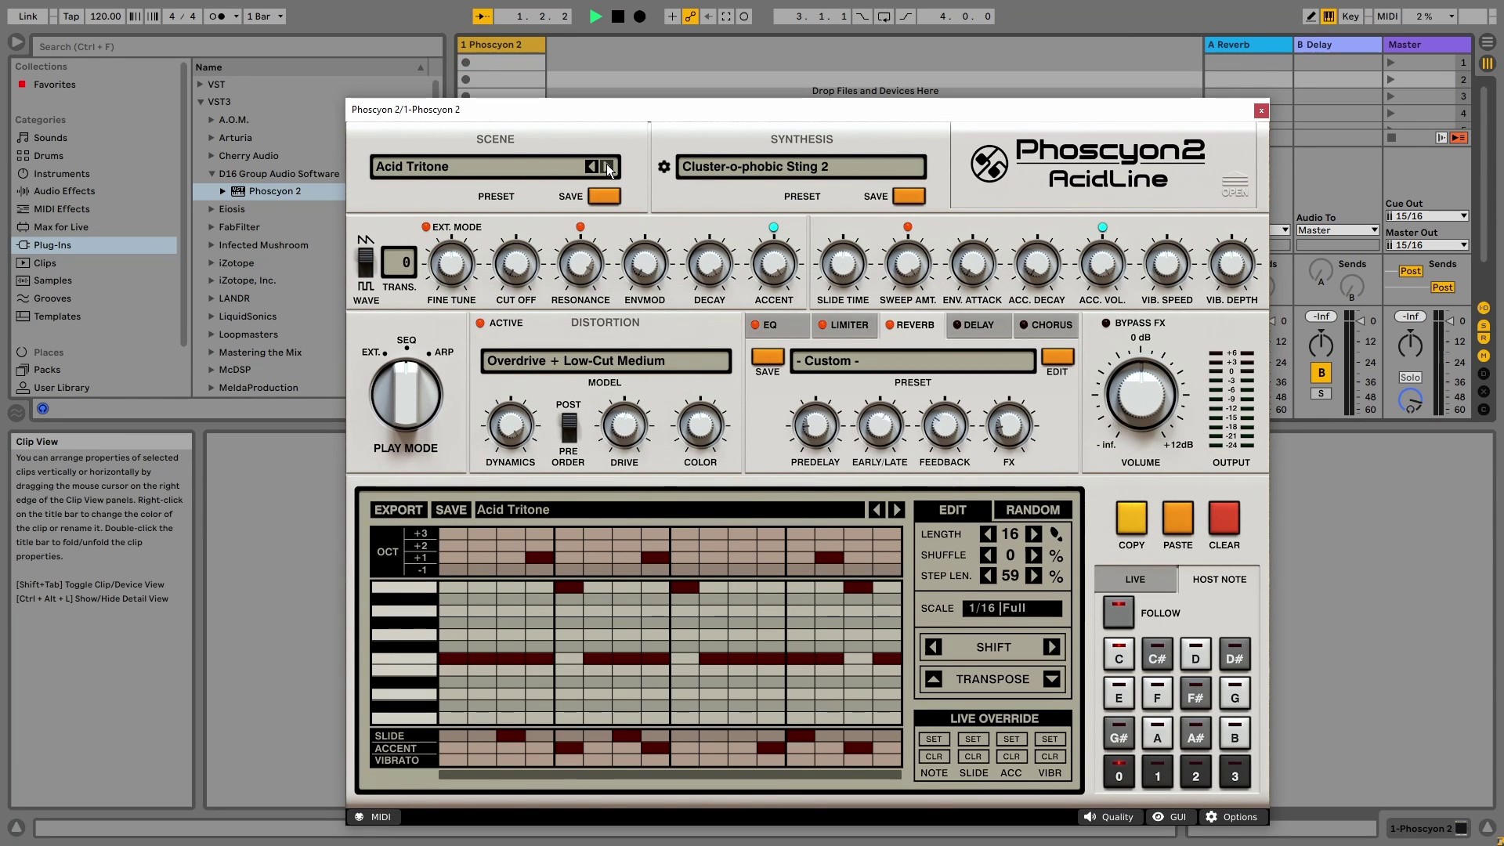
click(617, 16)
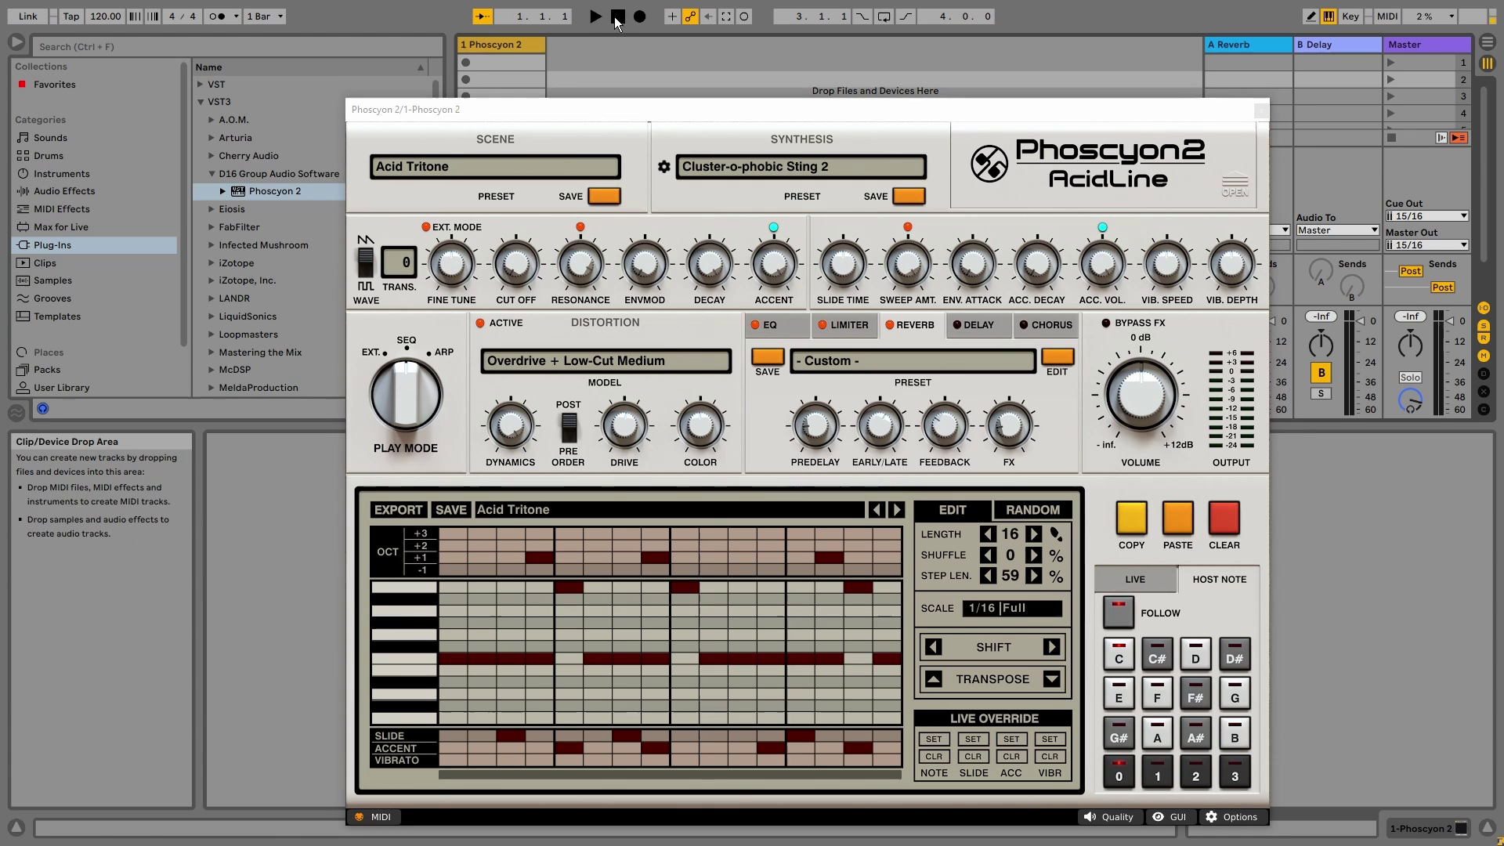
Switch the sequencer to Live mode and audition the scene presets from Acid Tritone through Ad Infinitum to Affirmative Affinity.
click(1136, 583)
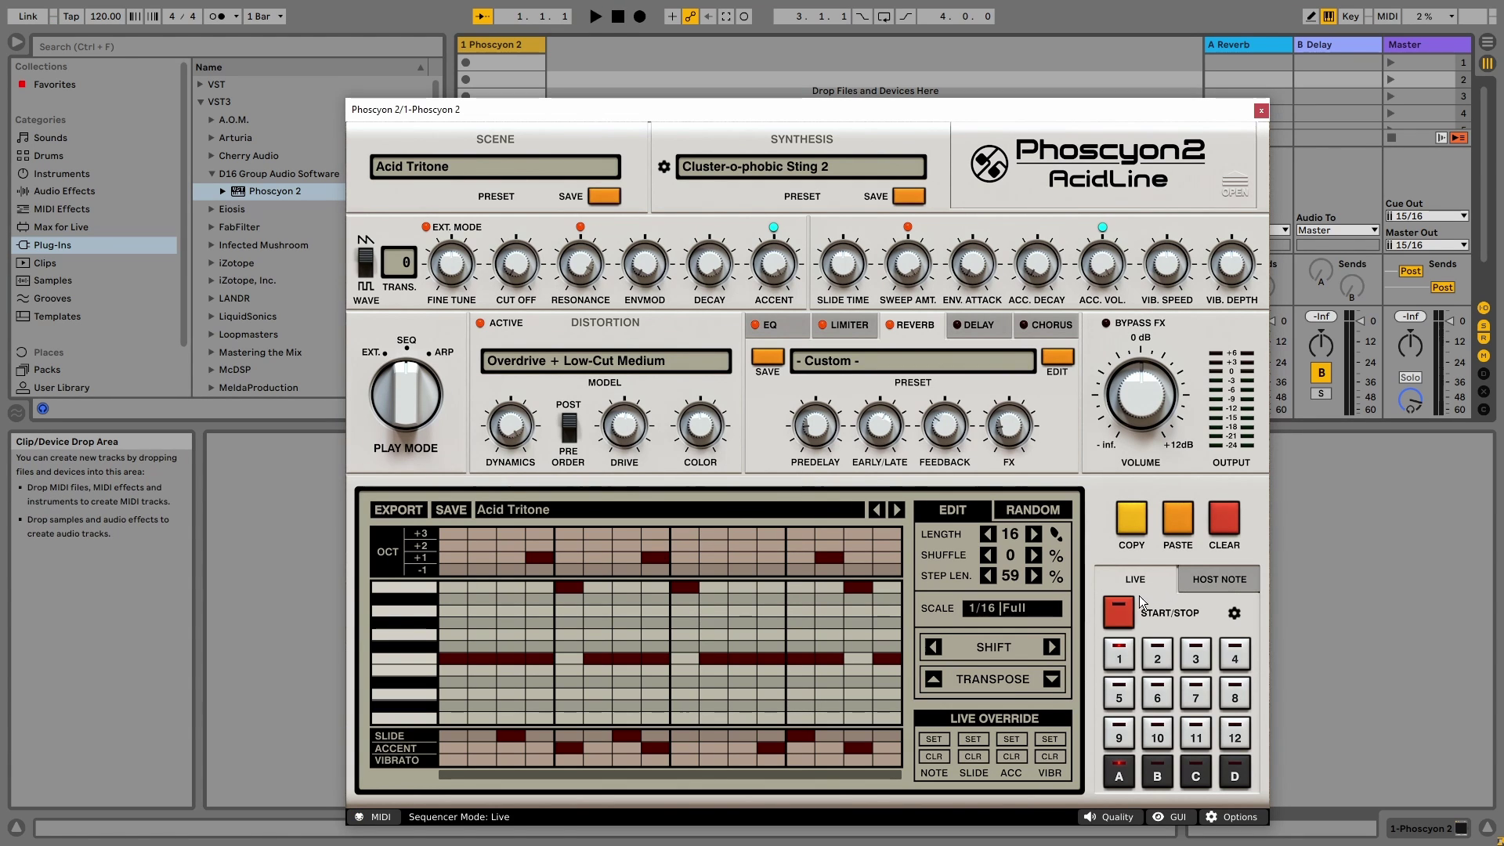
click(596, 17)
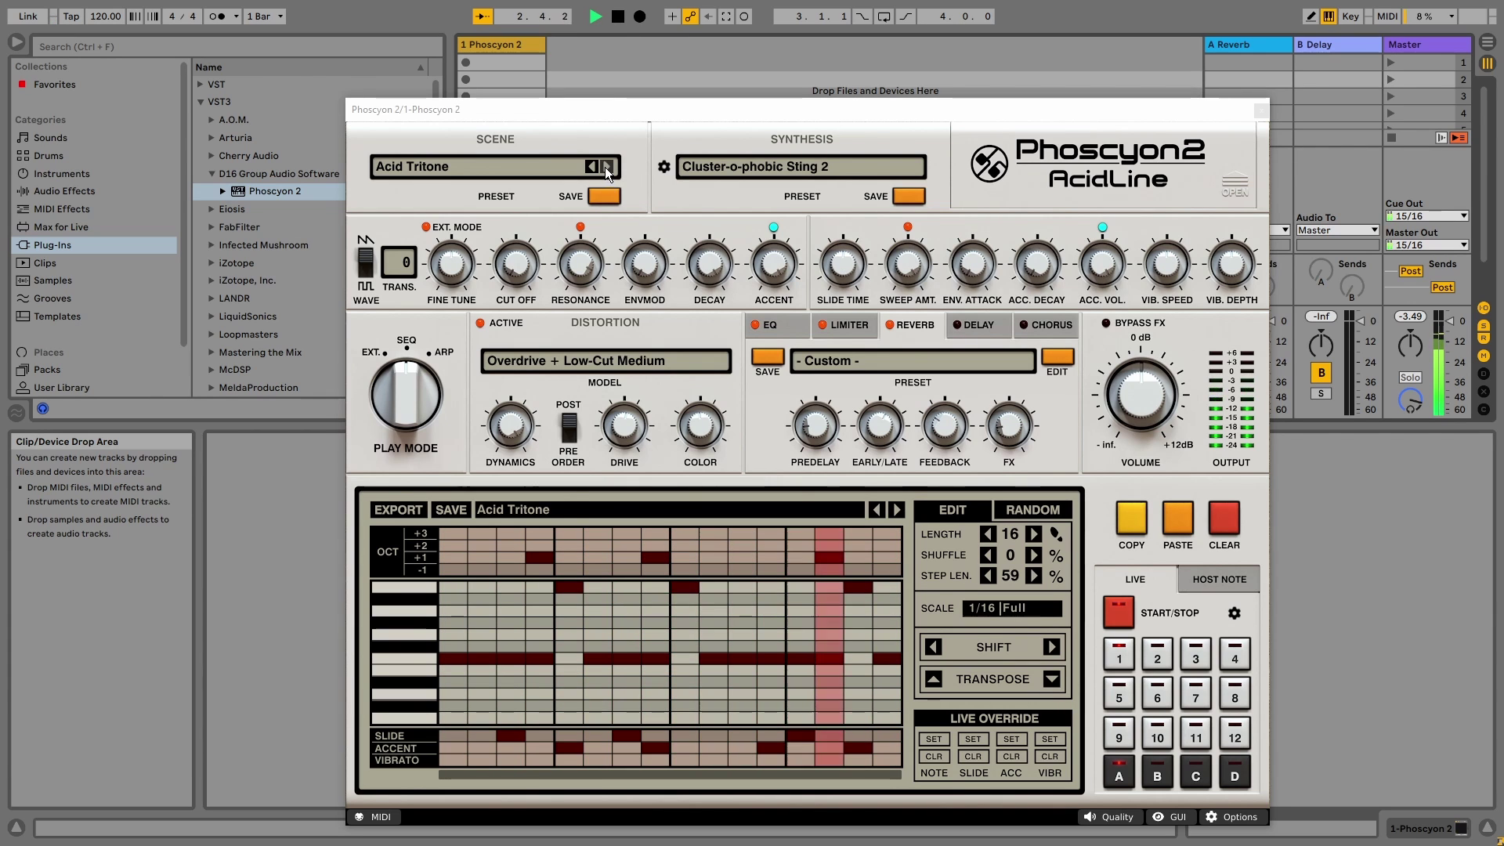
click(607, 166)
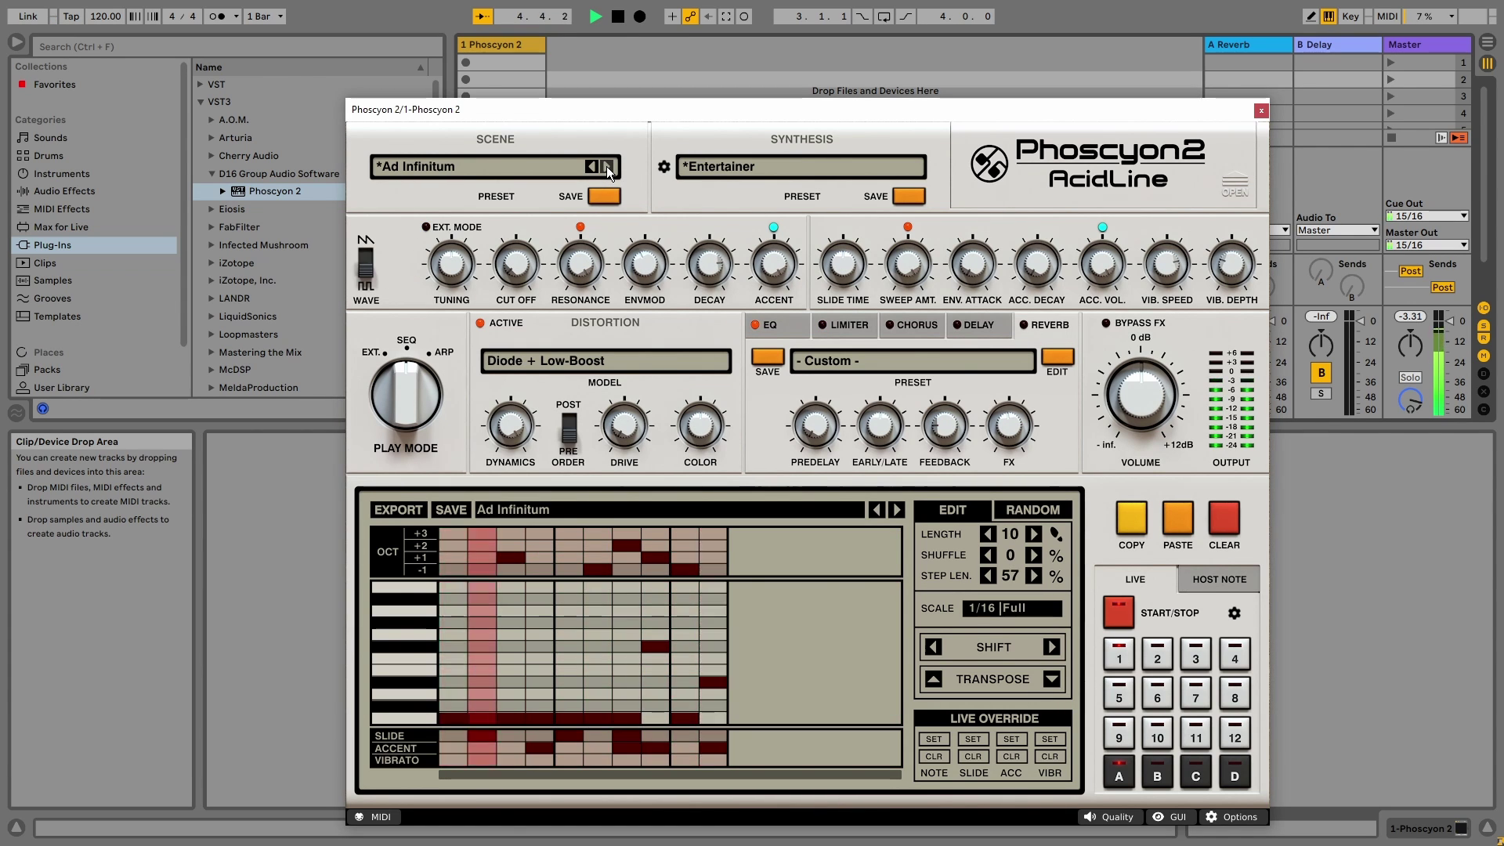
click(606, 166)
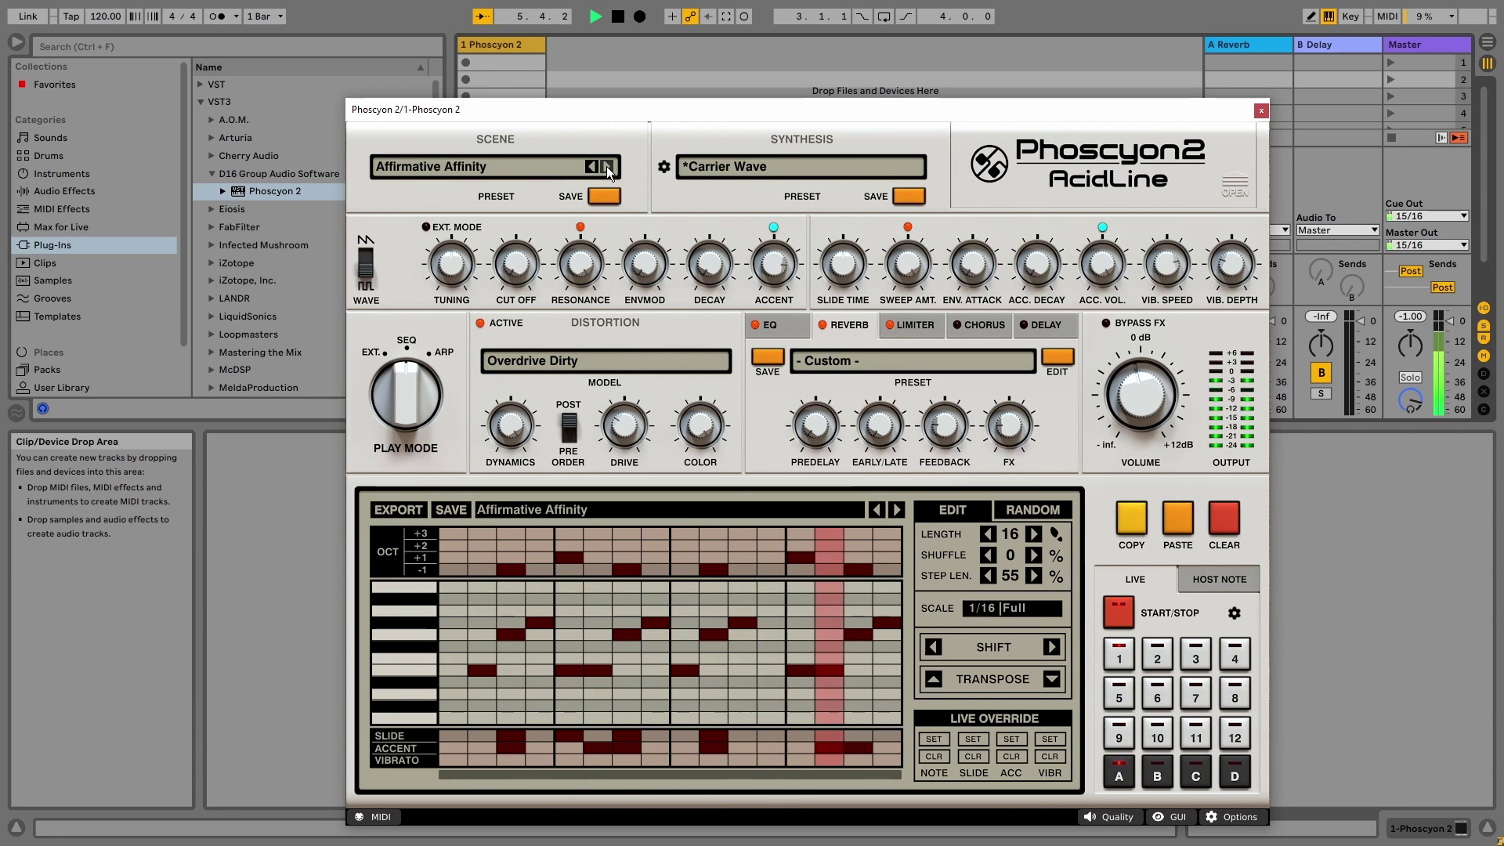
key(space)
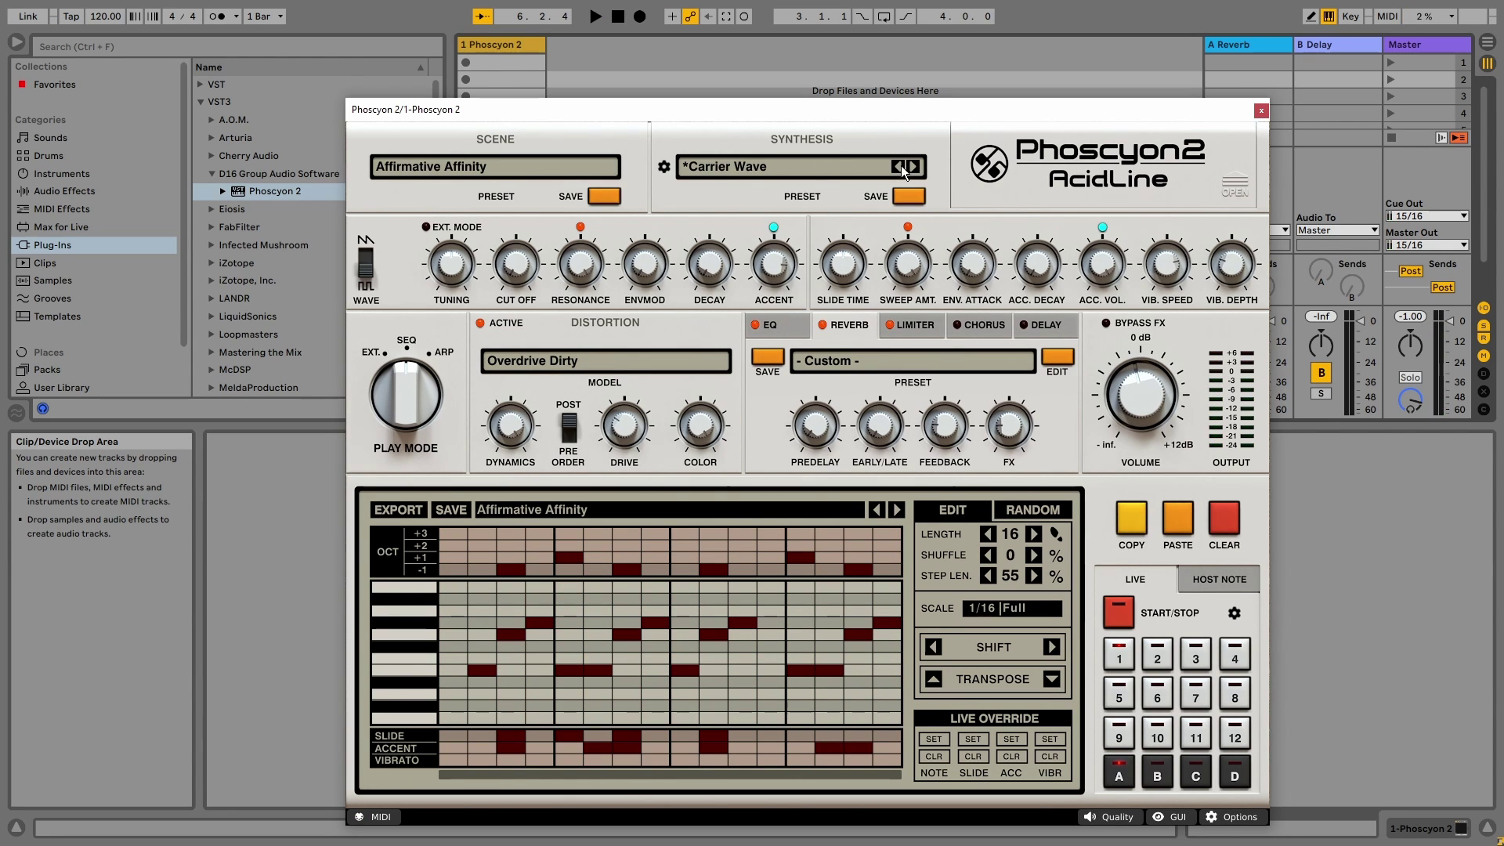
Audition the synthesis presets 303s Can't Do That and Acid Microdosing over the Affirmative Affinity pattern.
click(913, 166)
key(space)
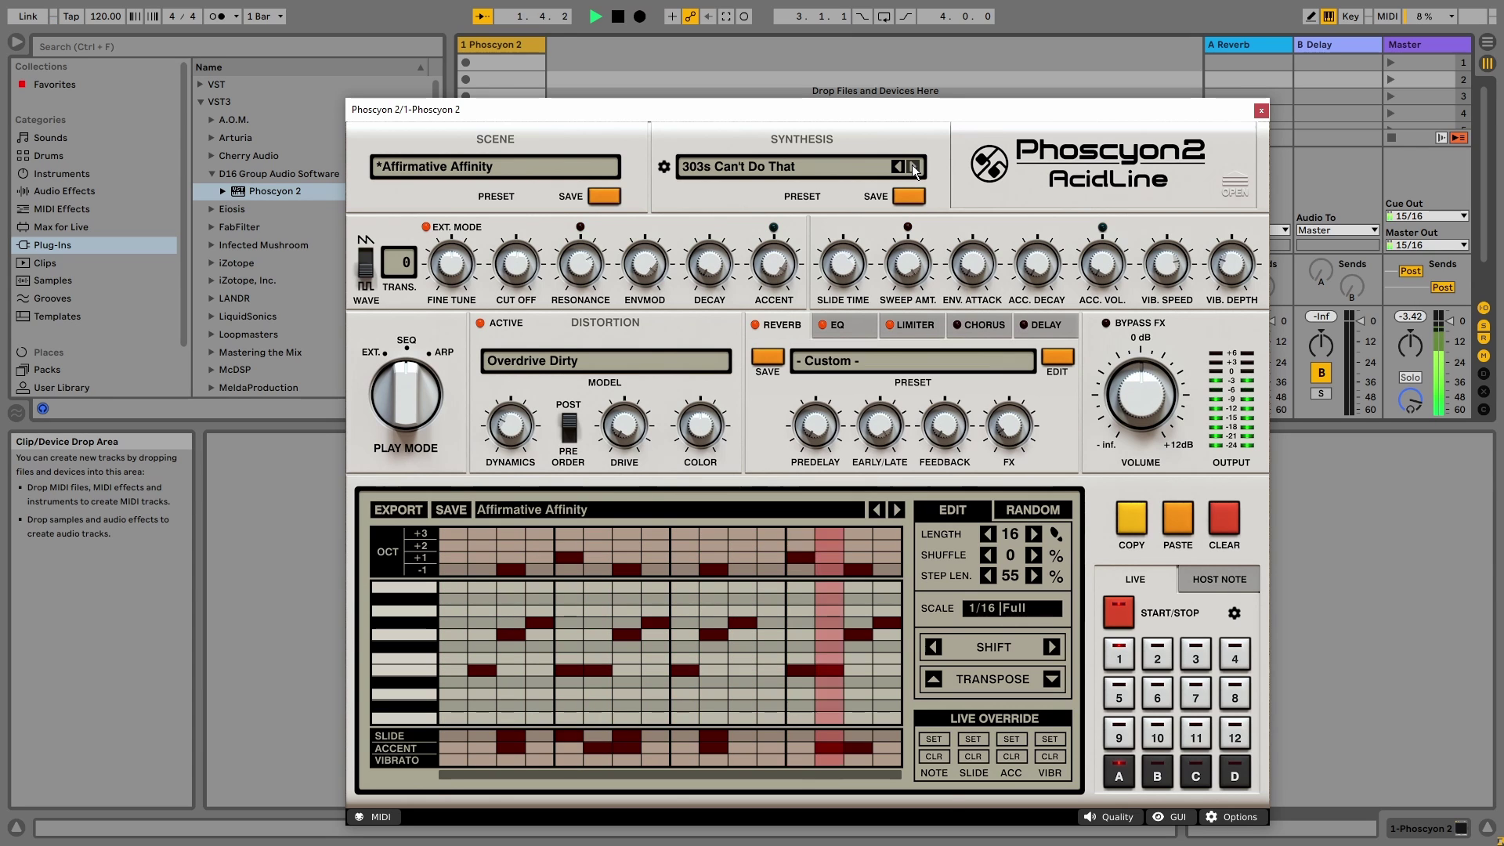
click(913, 166)
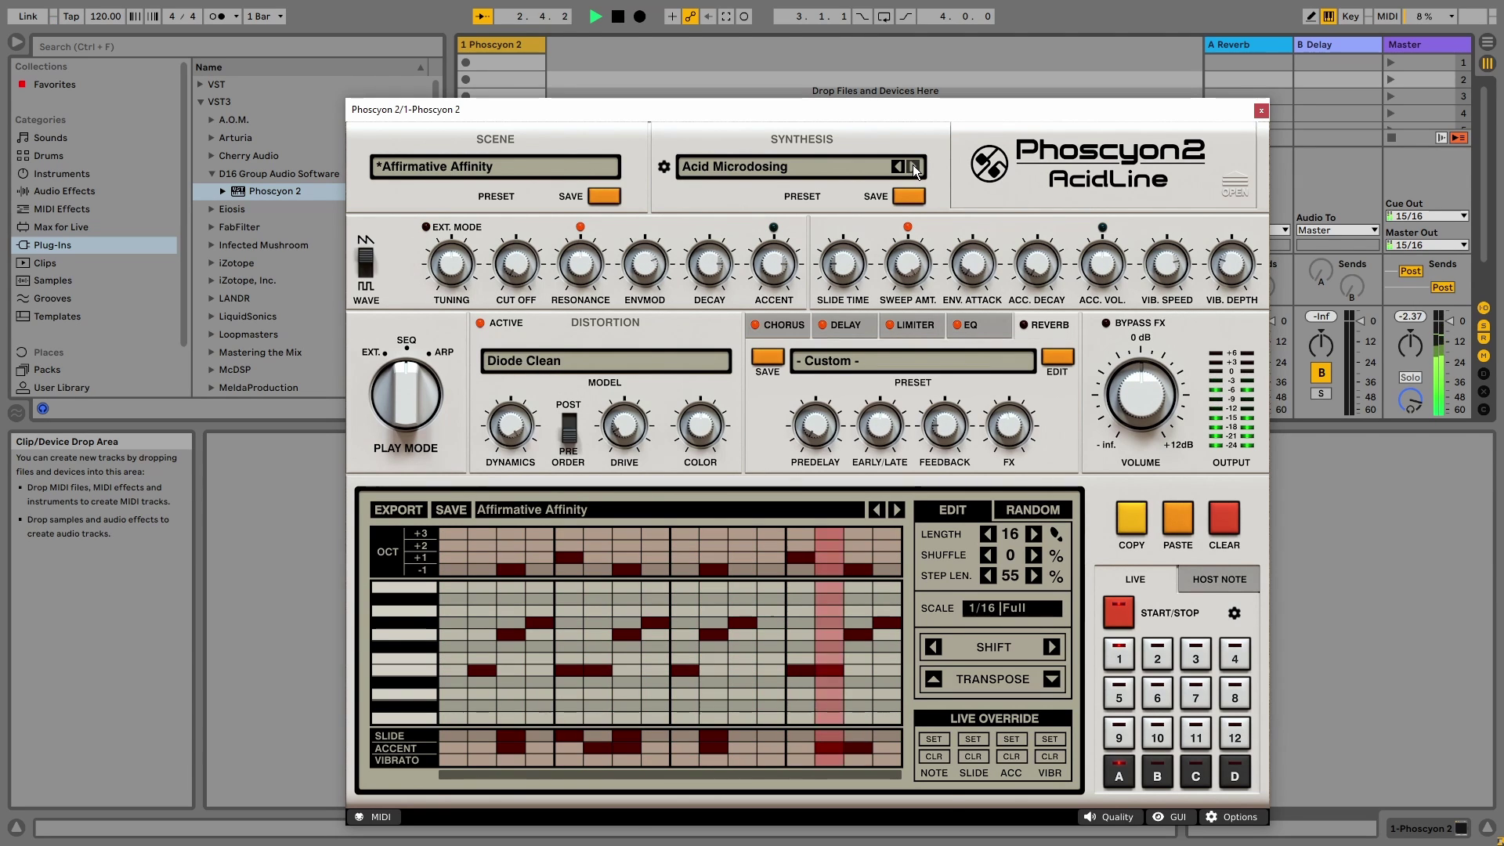
key(space)
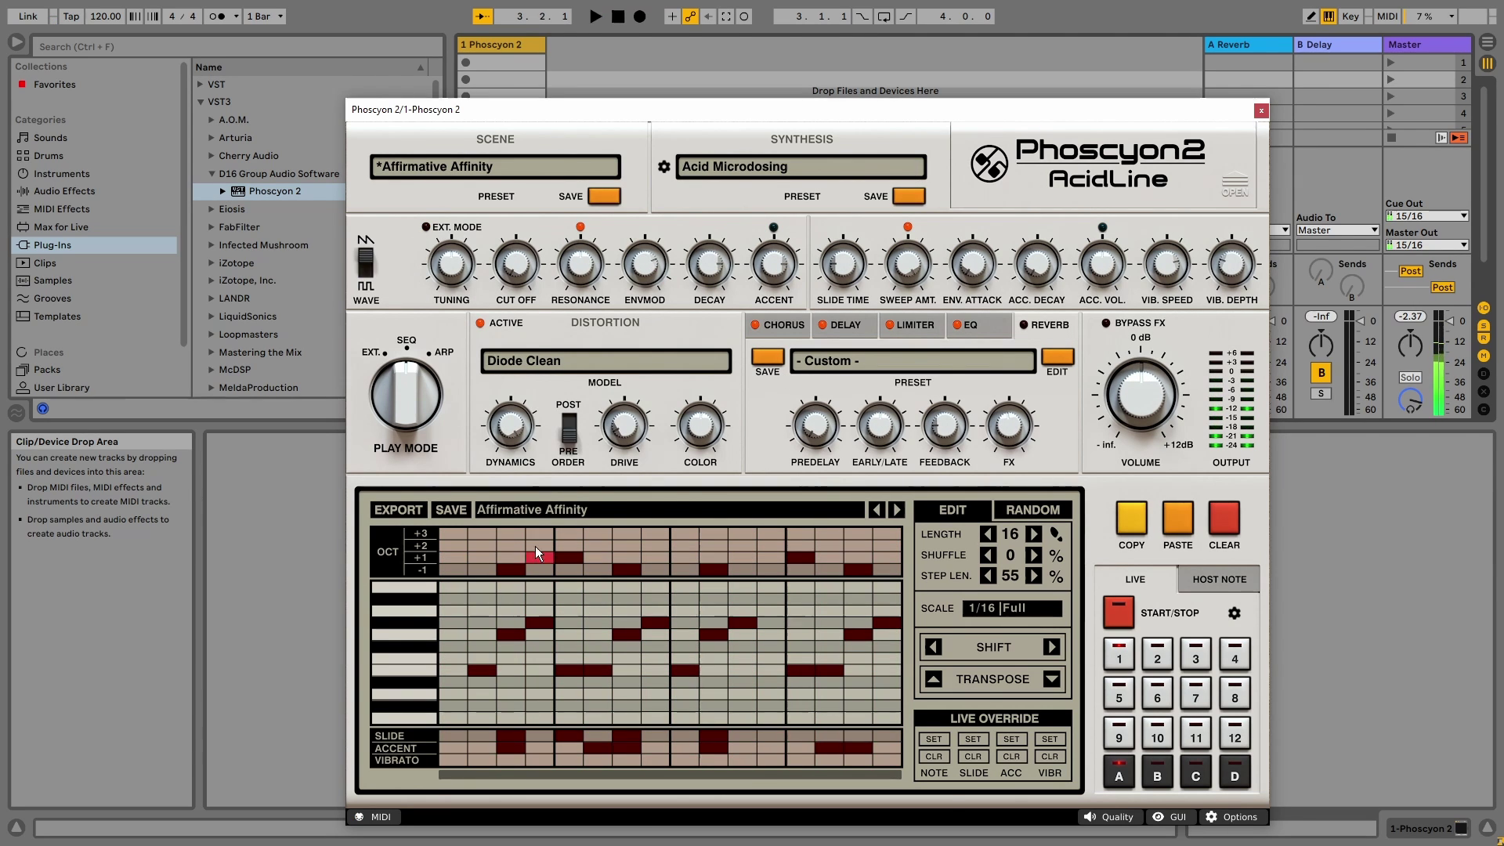
Audition the pattern presets Acid Funnel, Acid Olympics and Acid Tritone while keeping the Acid Microdosing sound.
click(898, 509)
key(space)
click(900, 511)
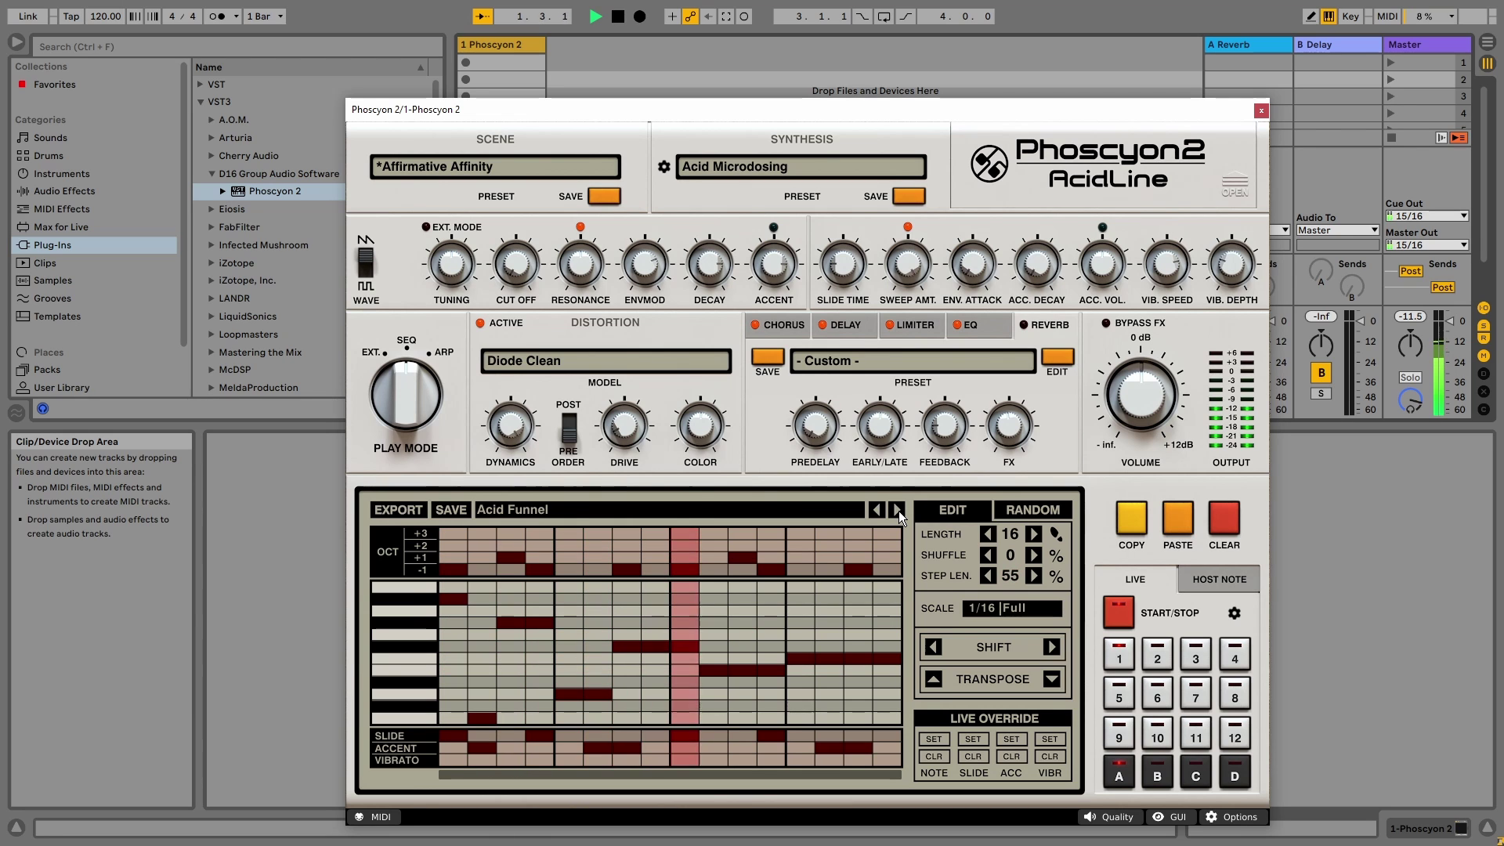
click(900, 510)
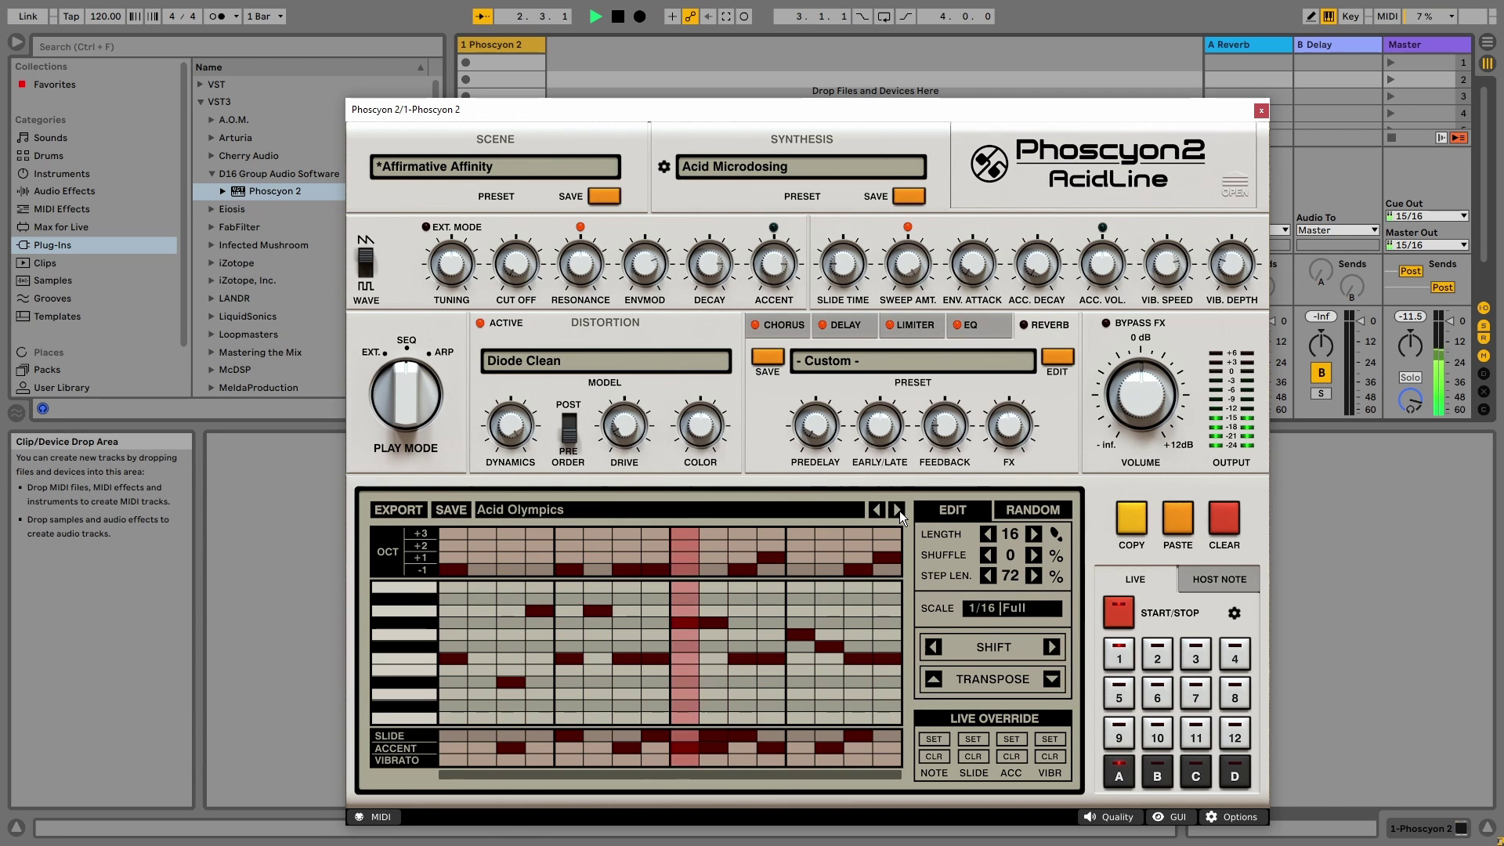
click(898, 511)
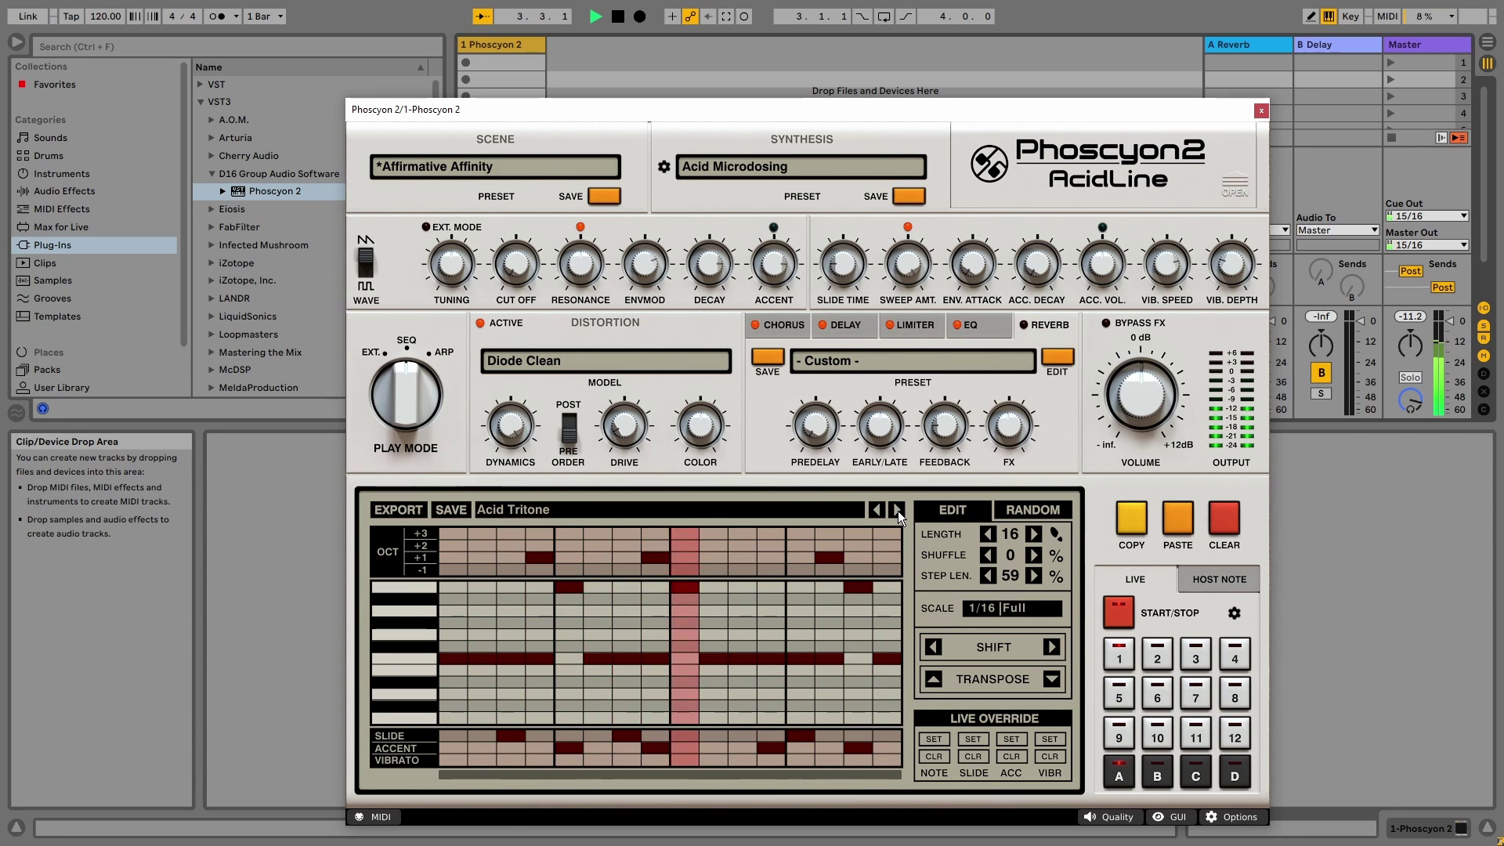
key(space)
Load the - Init - scene preset and set the play mode to External.
click(513, 509)
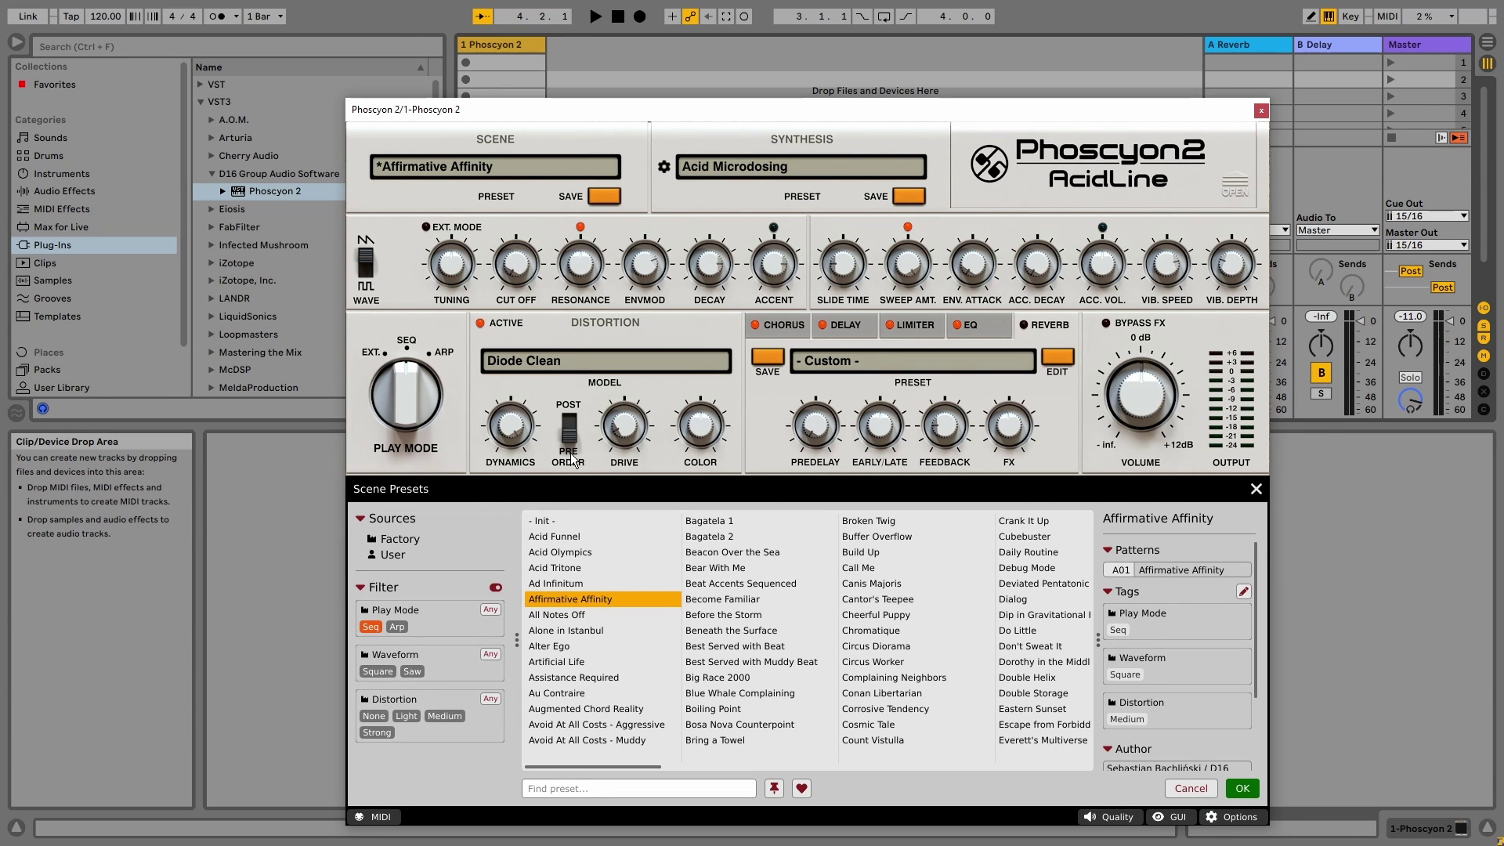
double_click(572, 520)
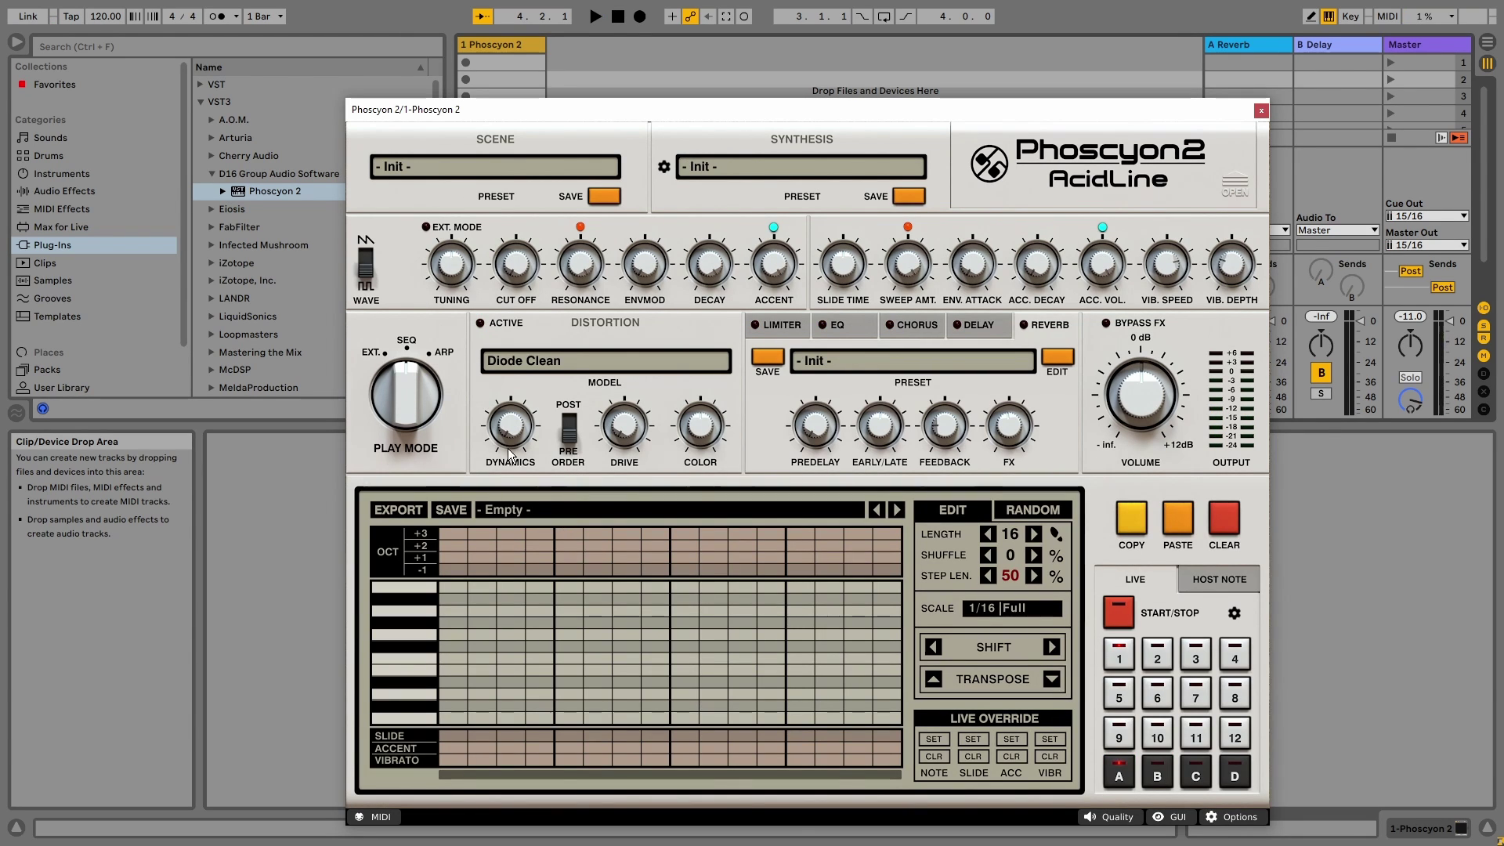
drag(413, 373, 397, 449)
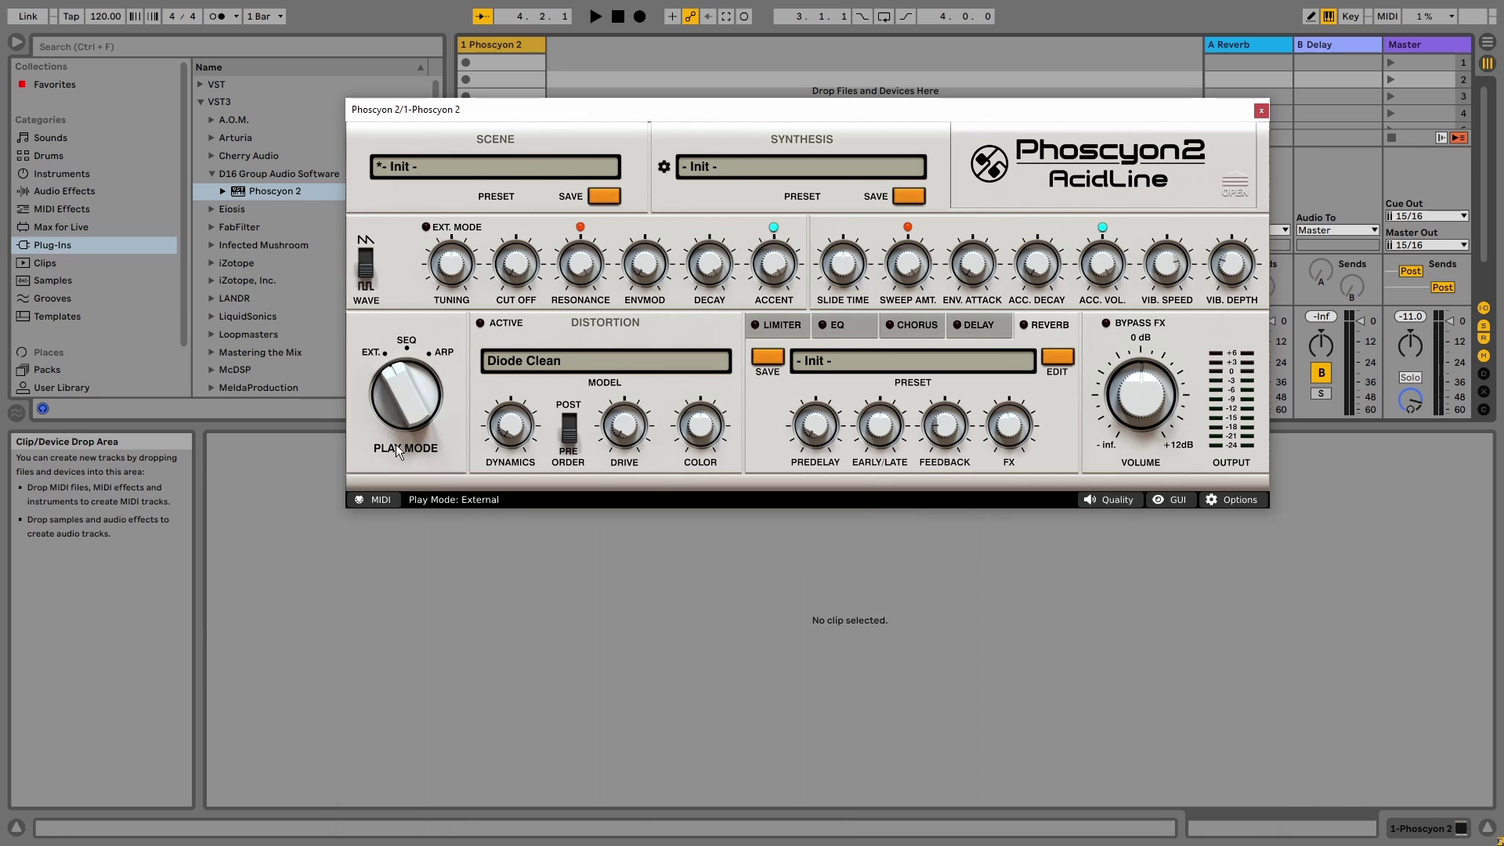
Compare the oscillator waveforms by changing from square to sawtooth and back to square while playing notes.
drag(488, 108, 534, 104)
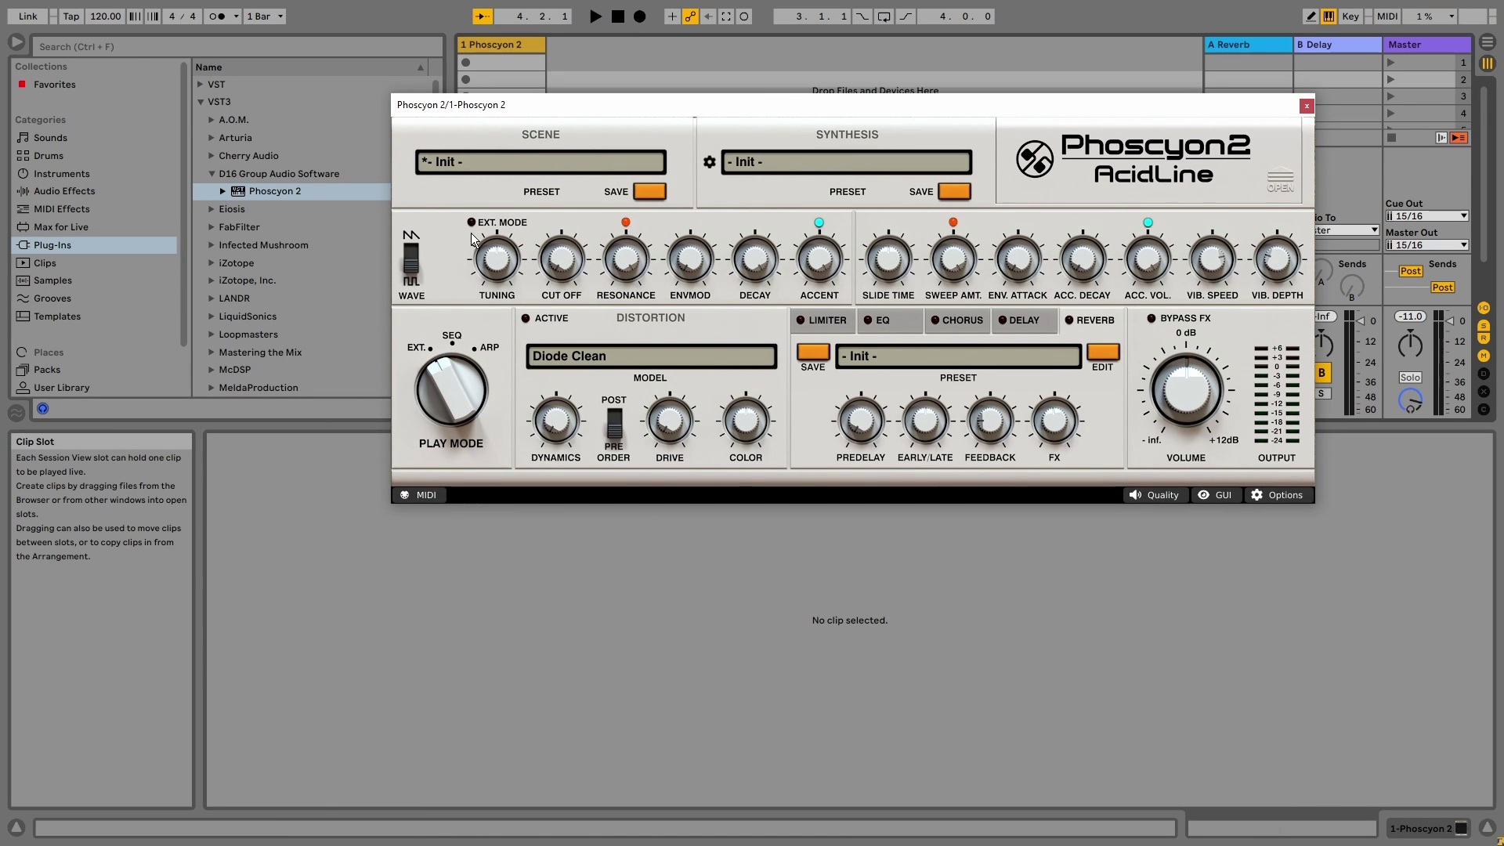
click(412, 282)
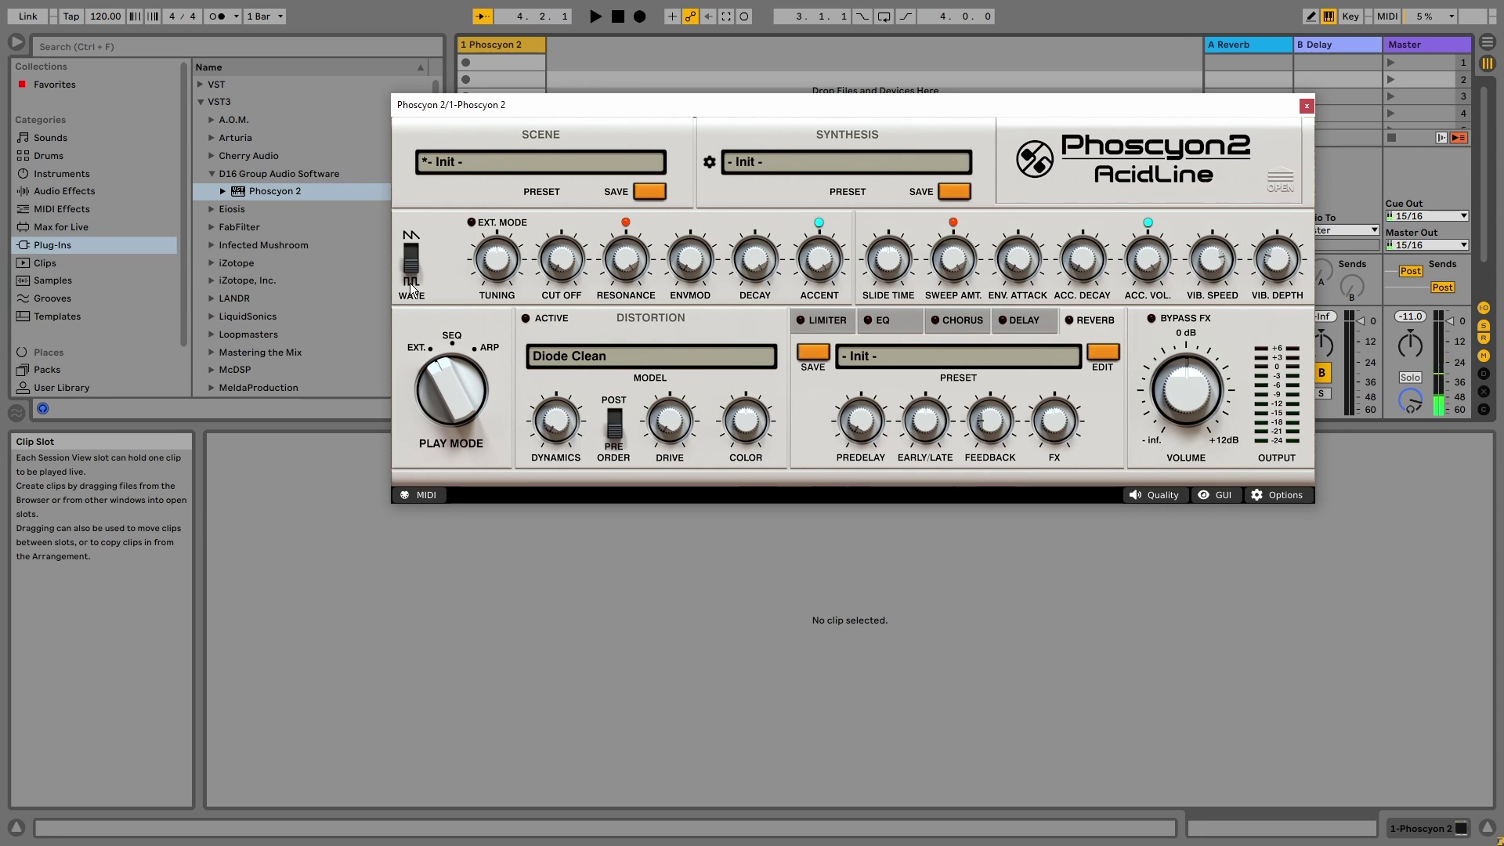
click(415, 265)
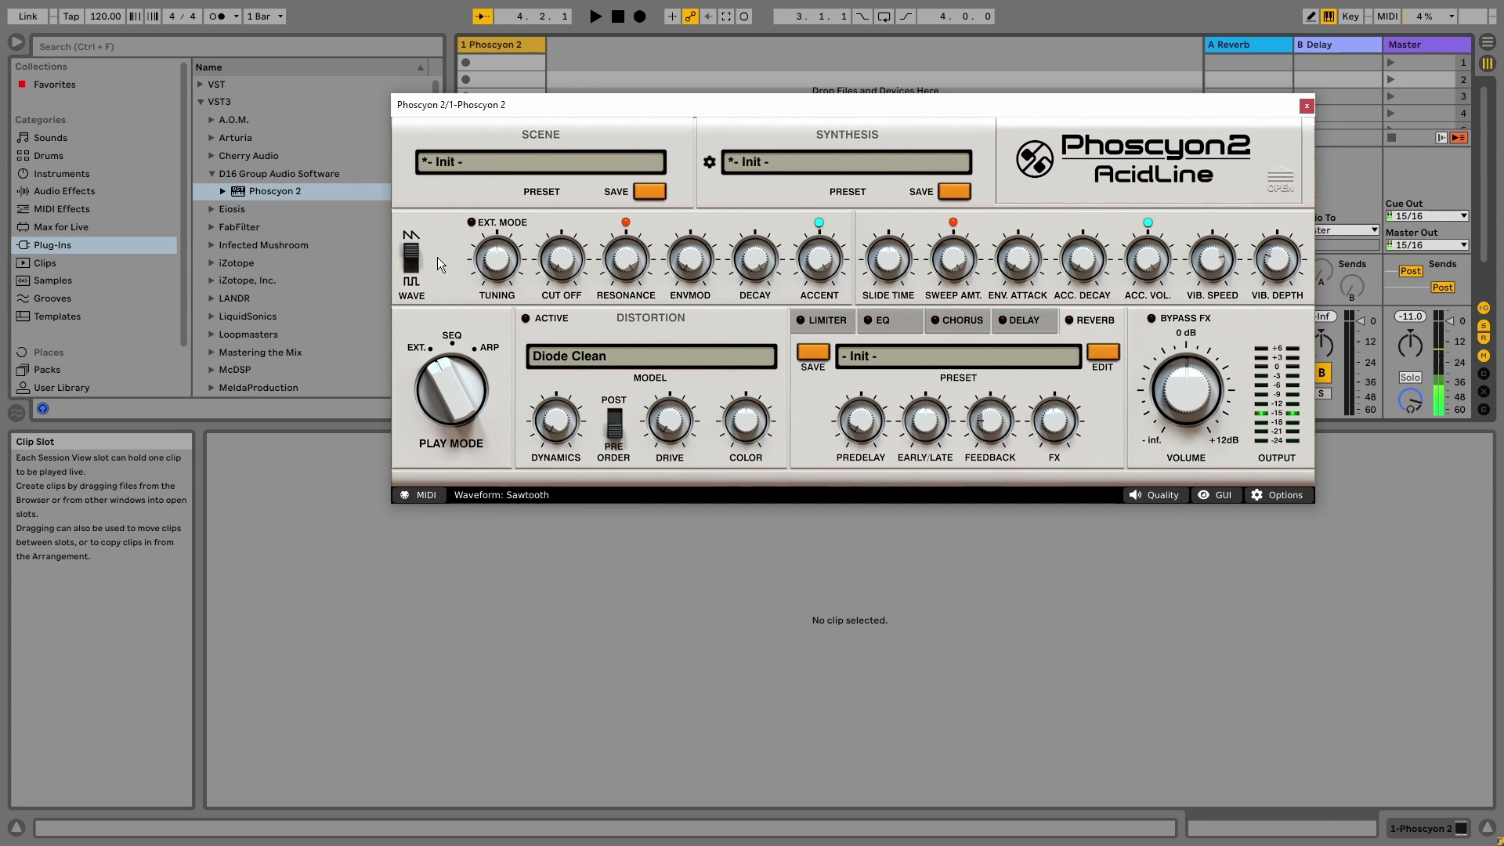
click(414, 266)
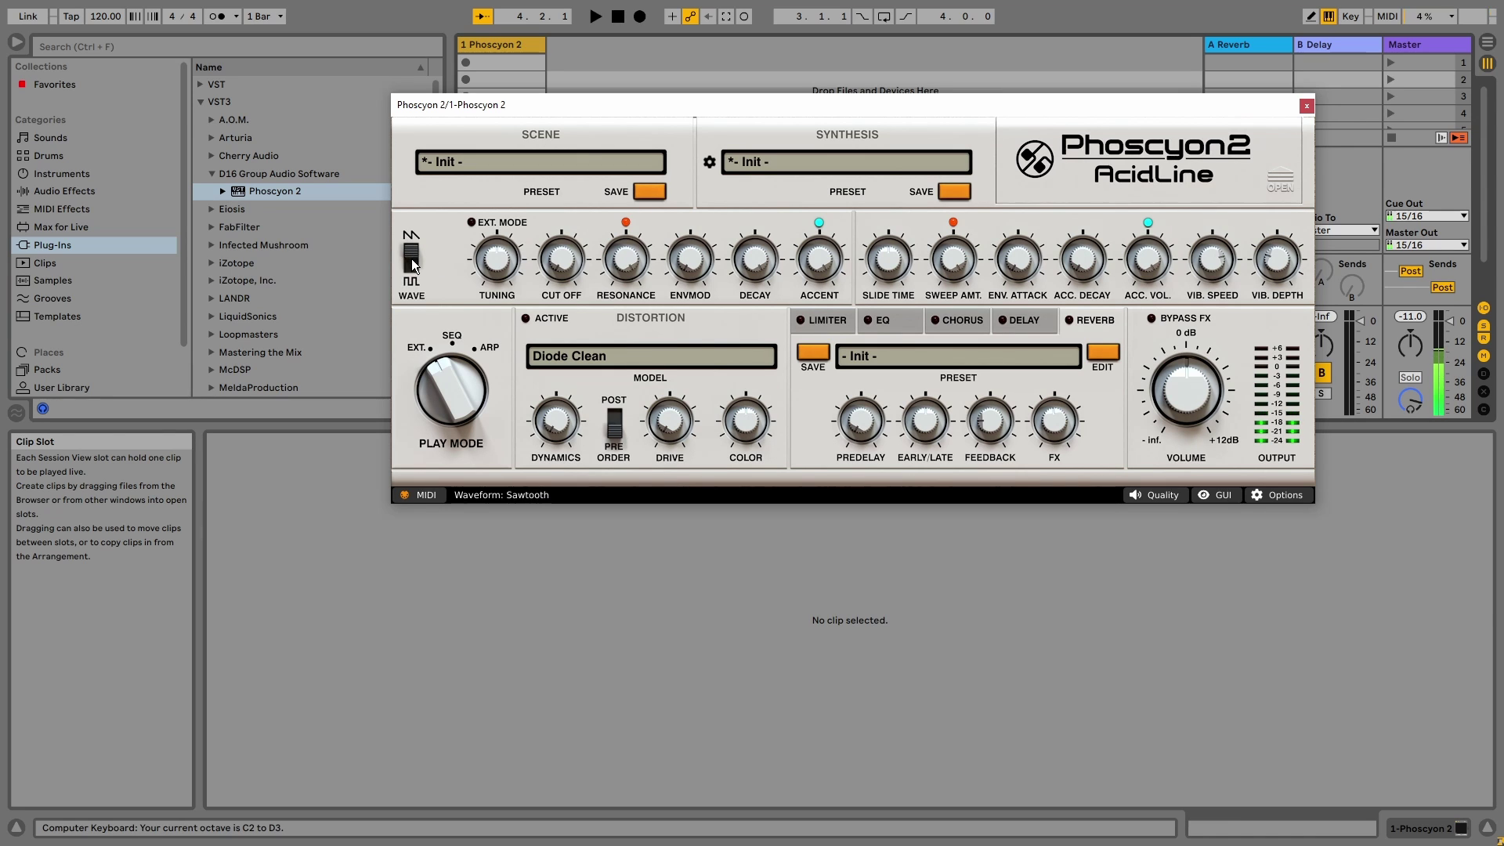
click(412, 267)
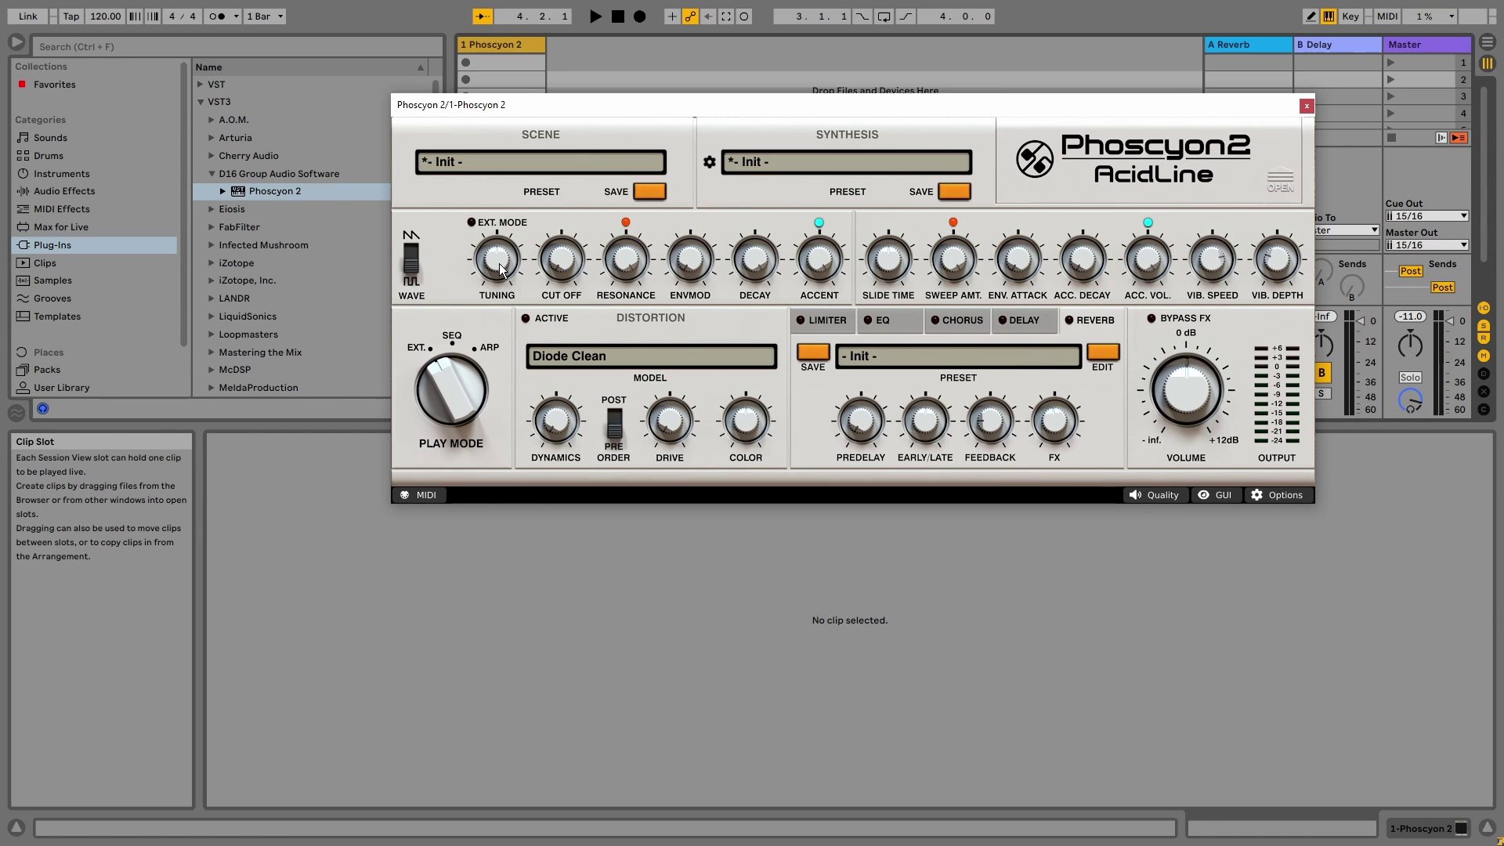
Try the tuning knob and enable the extended mode to get separate transpose and fine tune controls.
mouse_move(502, 269)
mouse_down()
mouse_move(533, 138)
mouse_move(531, 401)
mouse_move(530, 206)
mouse_move(510, 276)
mouse_move(501, 260)
mouse_up()
click(472, 223)
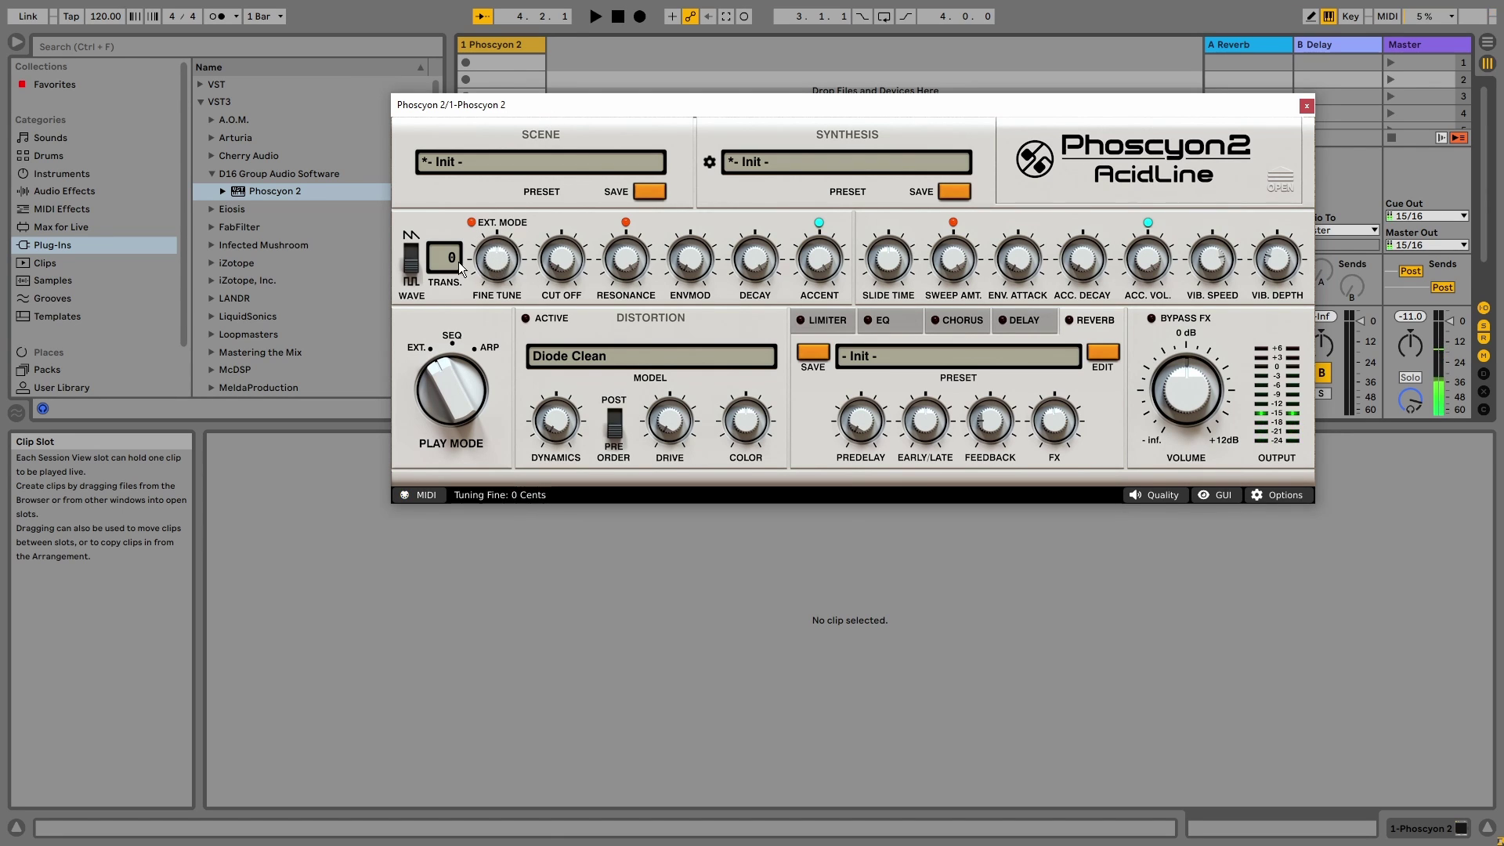
Try transposing the oscillator up 12 semitones, then return the transpose value to 0.
drag(453, 263, 472, 157)
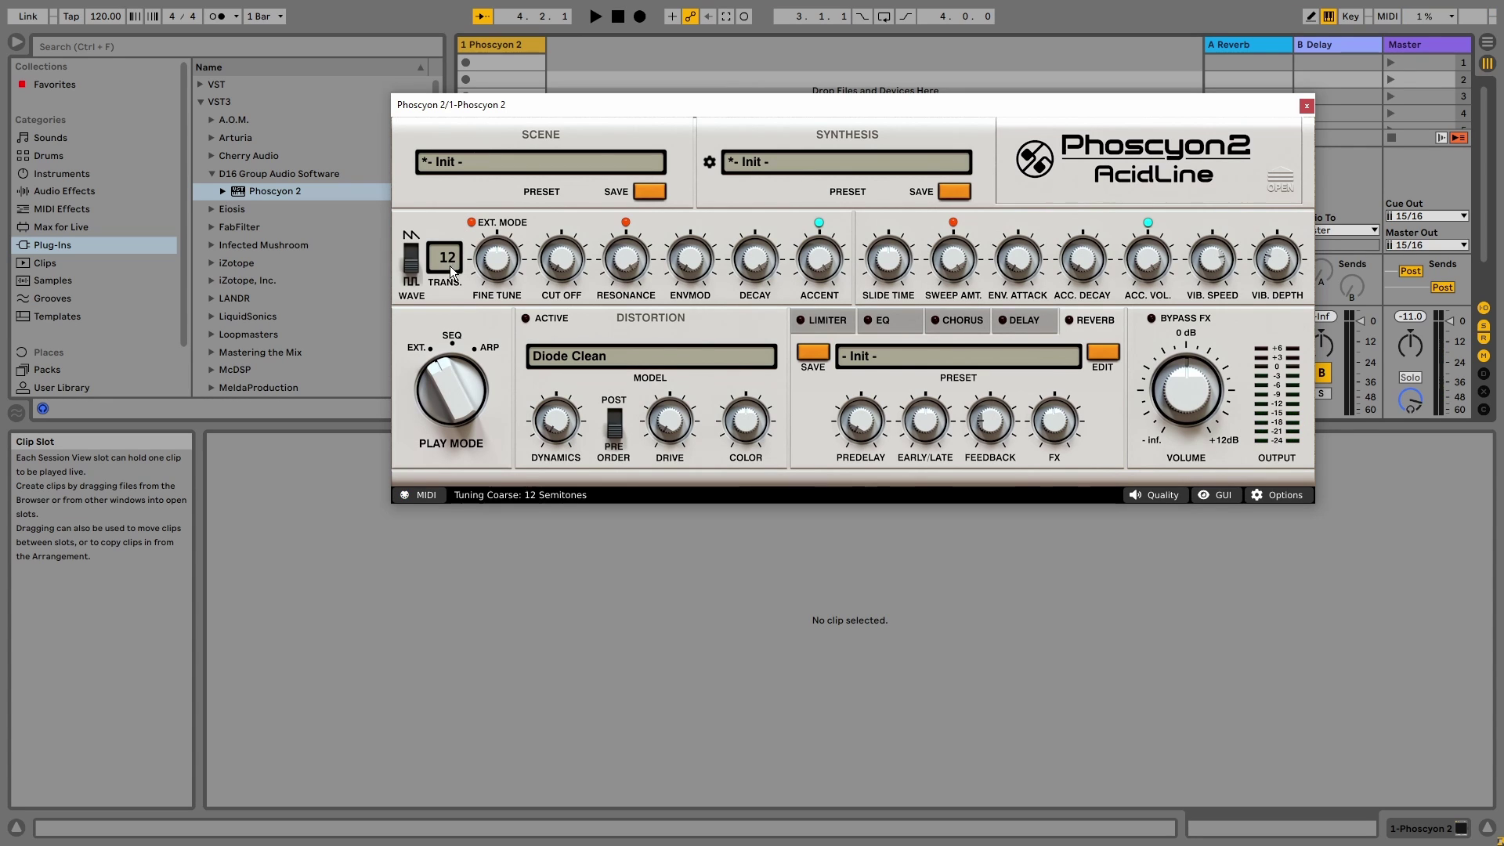
scroll(451, 269, down, 1)
Sweep the filter cutoff and adjust the resonance while playing notes.
drag(477, 213, 581, 196)
drag(620, 88, 597, 141)
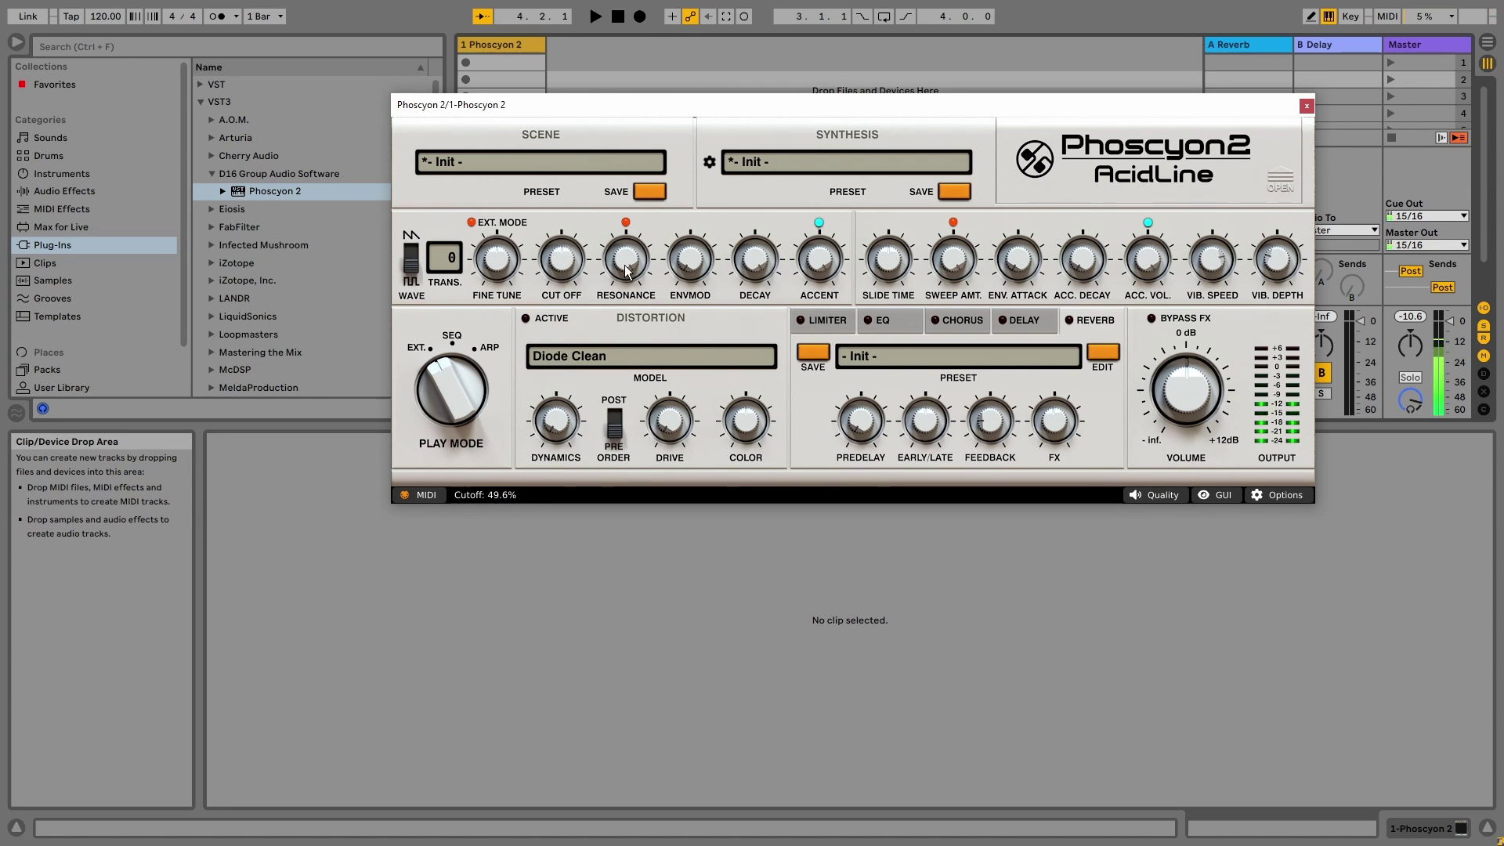
drag(627, 267, 611, 413)
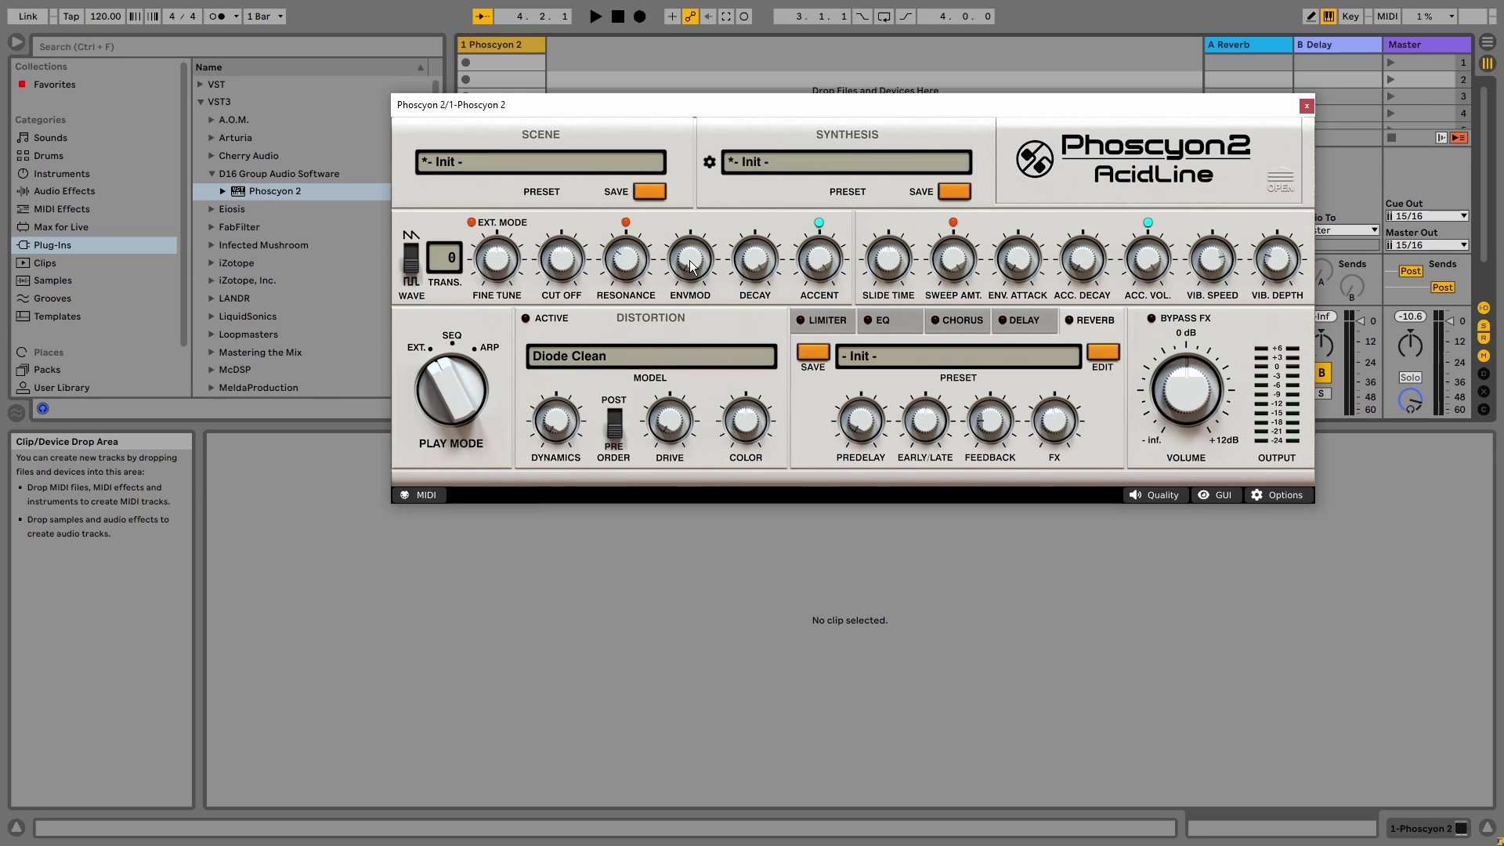
Set the envelope modulation to 100% and try long and short filter decay times while playing notes.
drag(702, 265, 705, 242)
drag(747, 92, 759, 59)
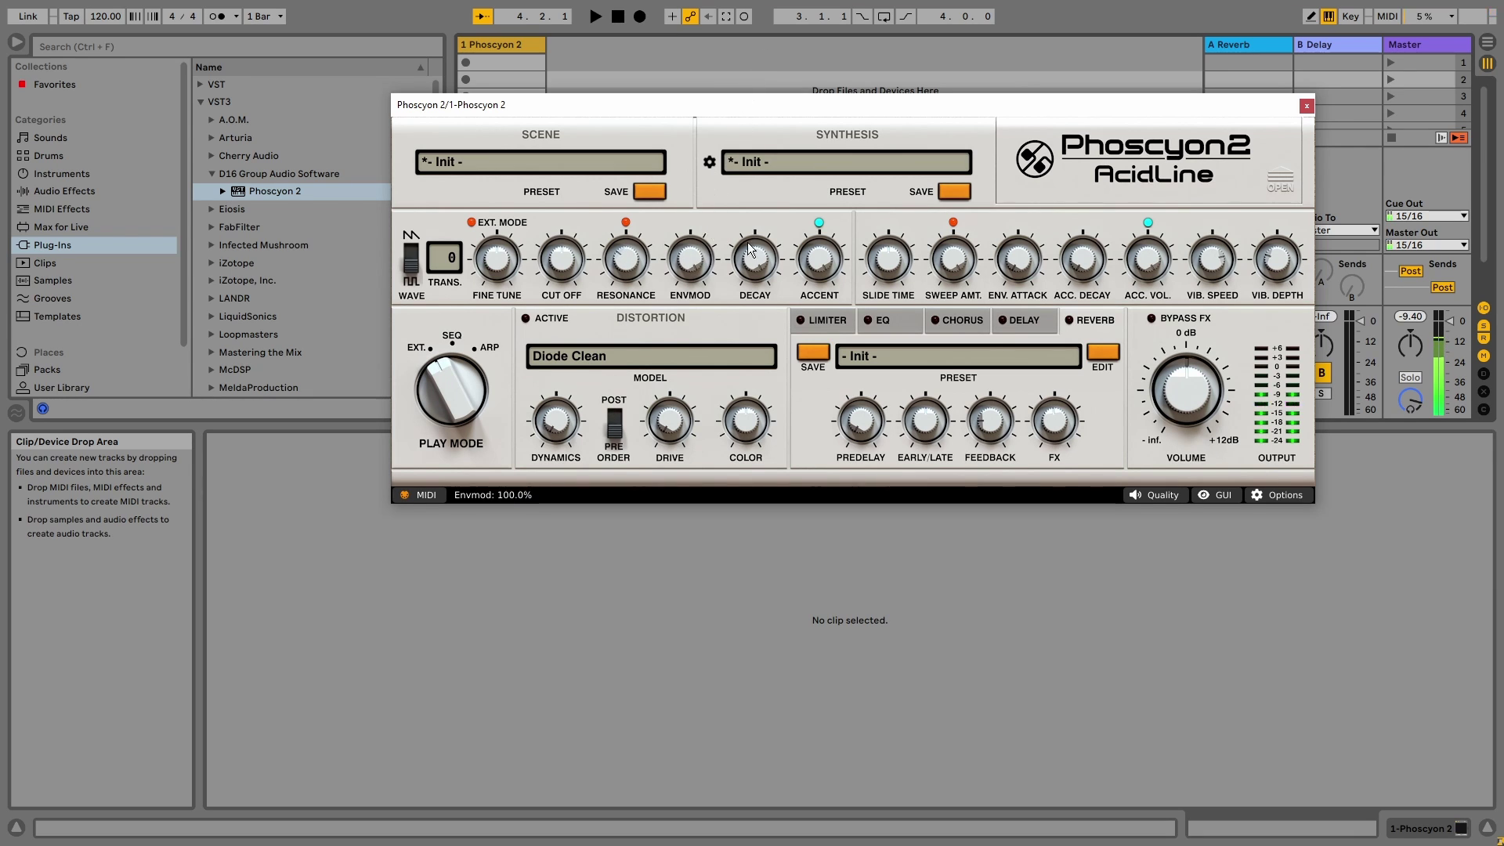
drag(758, 267, 770, 246)
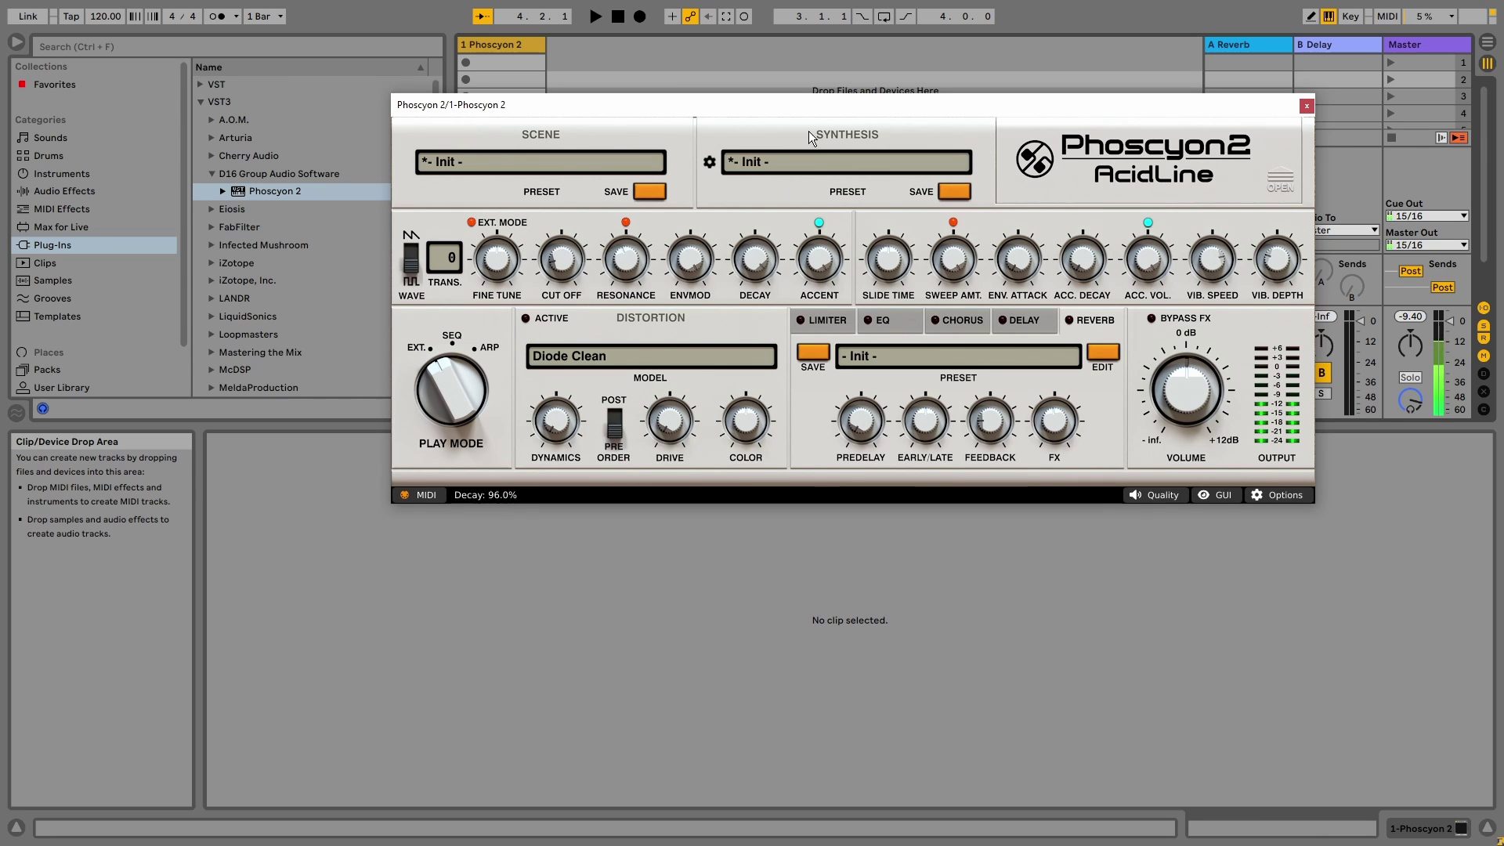
drag(811, 137, 765, 263)
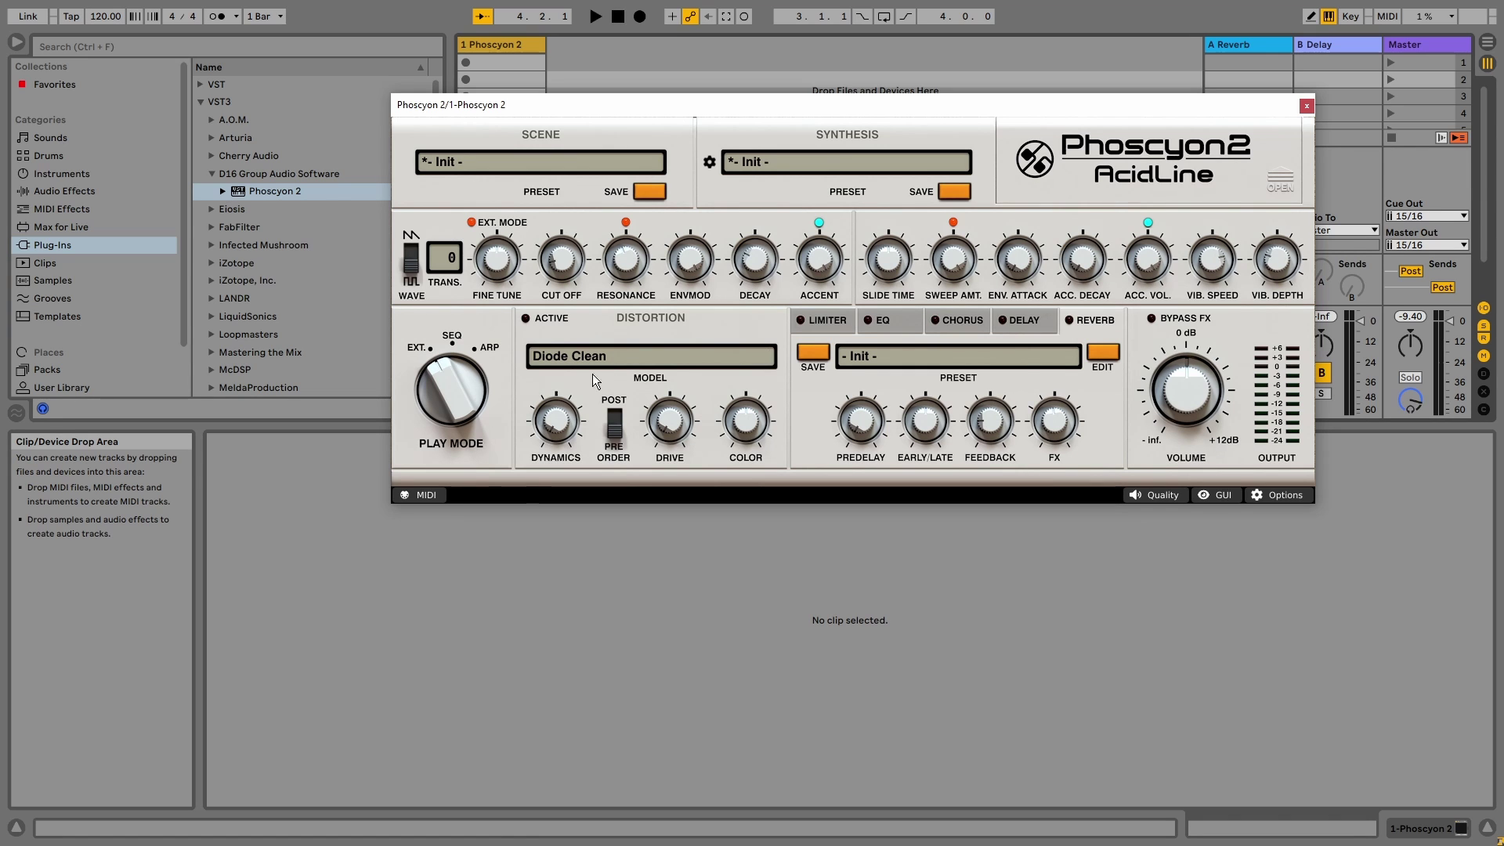
Open the Note Velocity Settings to review the sequencer velocities and external accent threshold, and close them again.
click(431, 497)
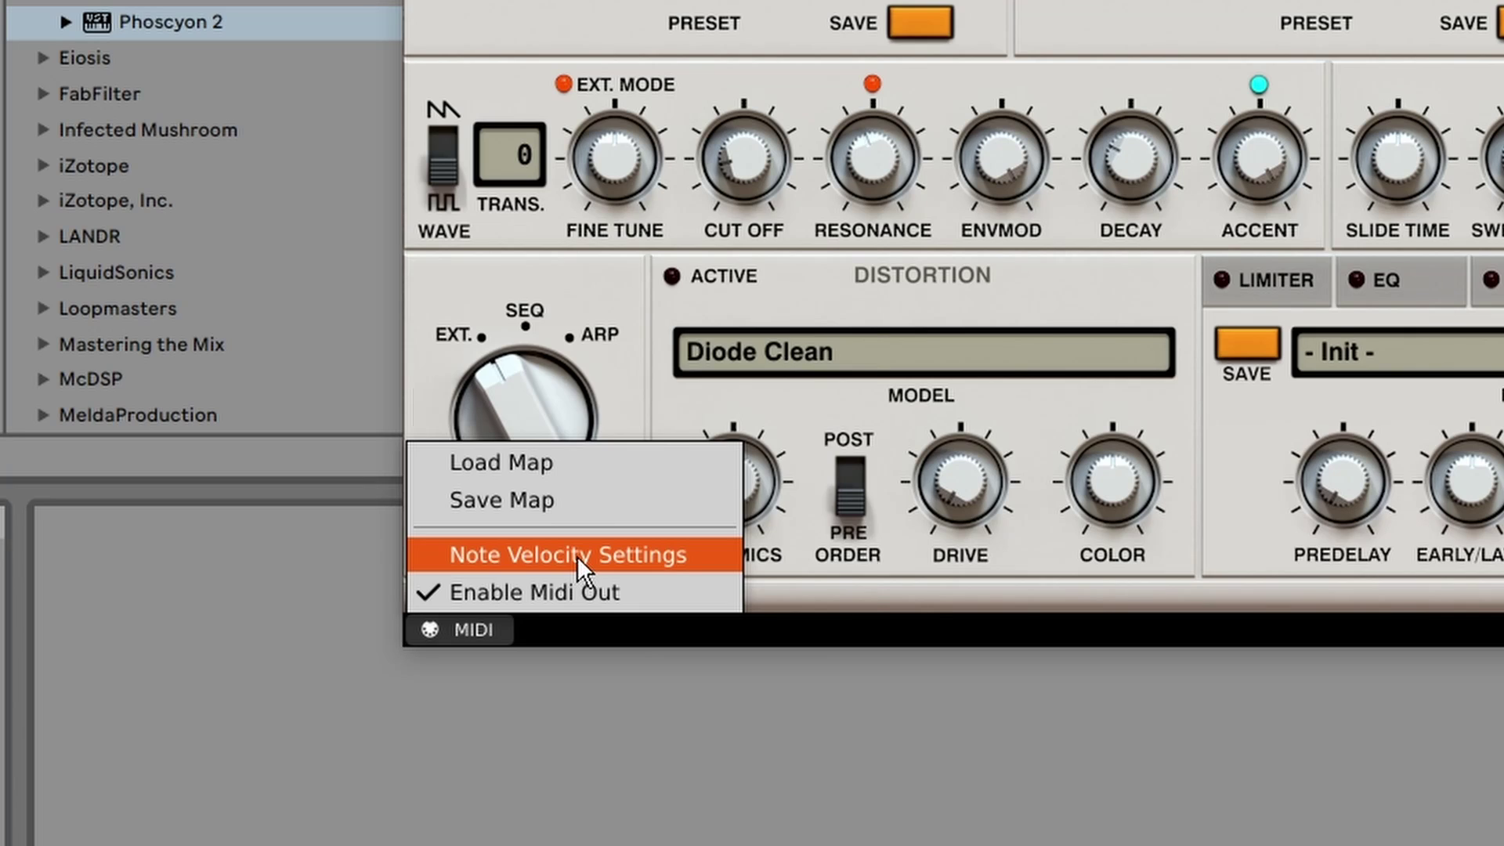
click(576, 555)
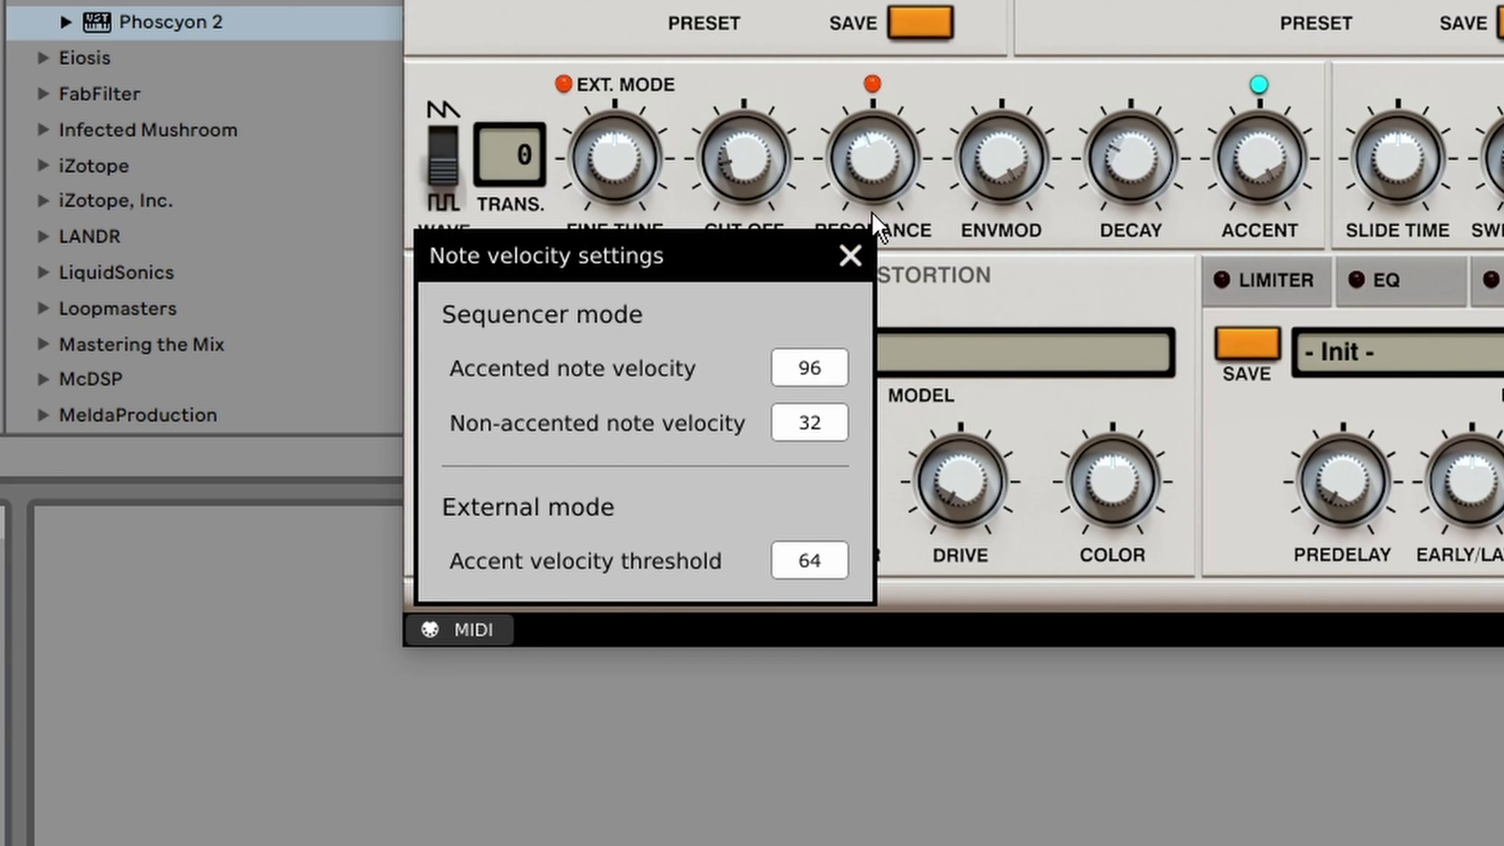
click(861, 257)
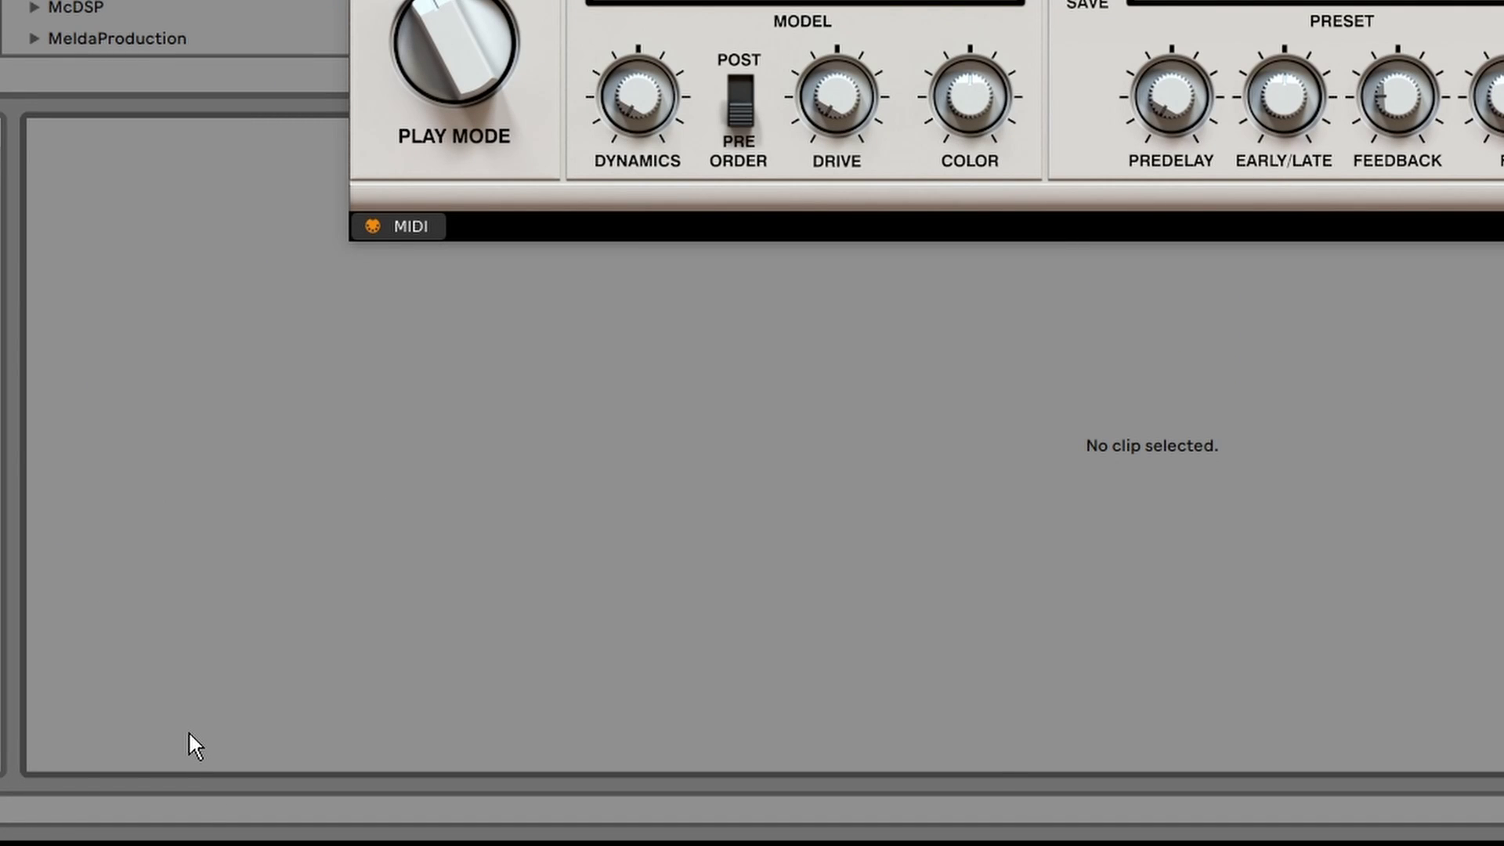
Lower and raise the computer keyboard's note velocity while playing to compare non-accented and accented notes.
key(c)
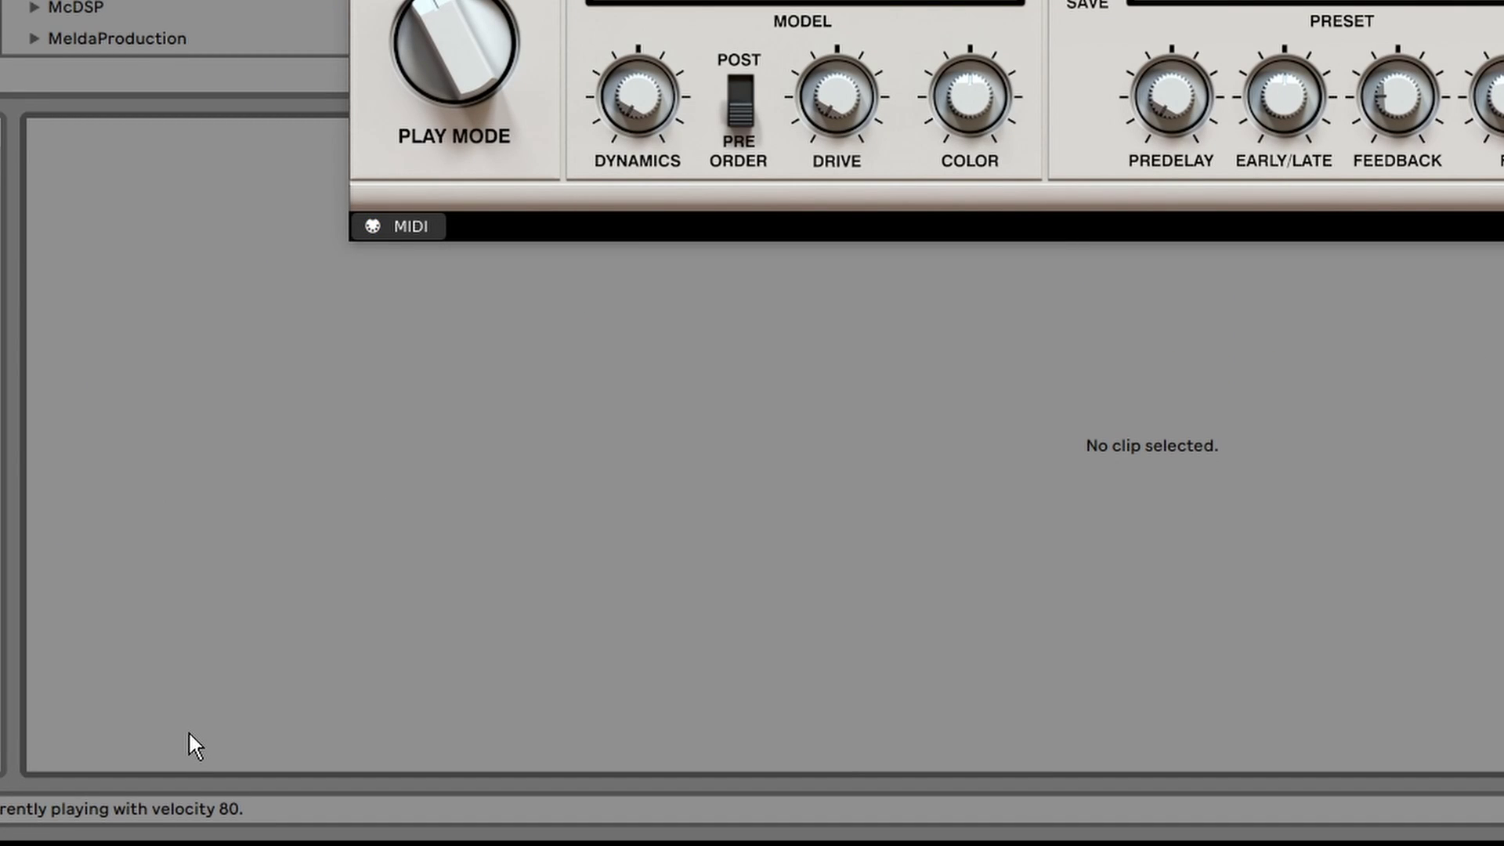
key(v)
key(v)
key(v)
key(c)
key(c)
key(c)
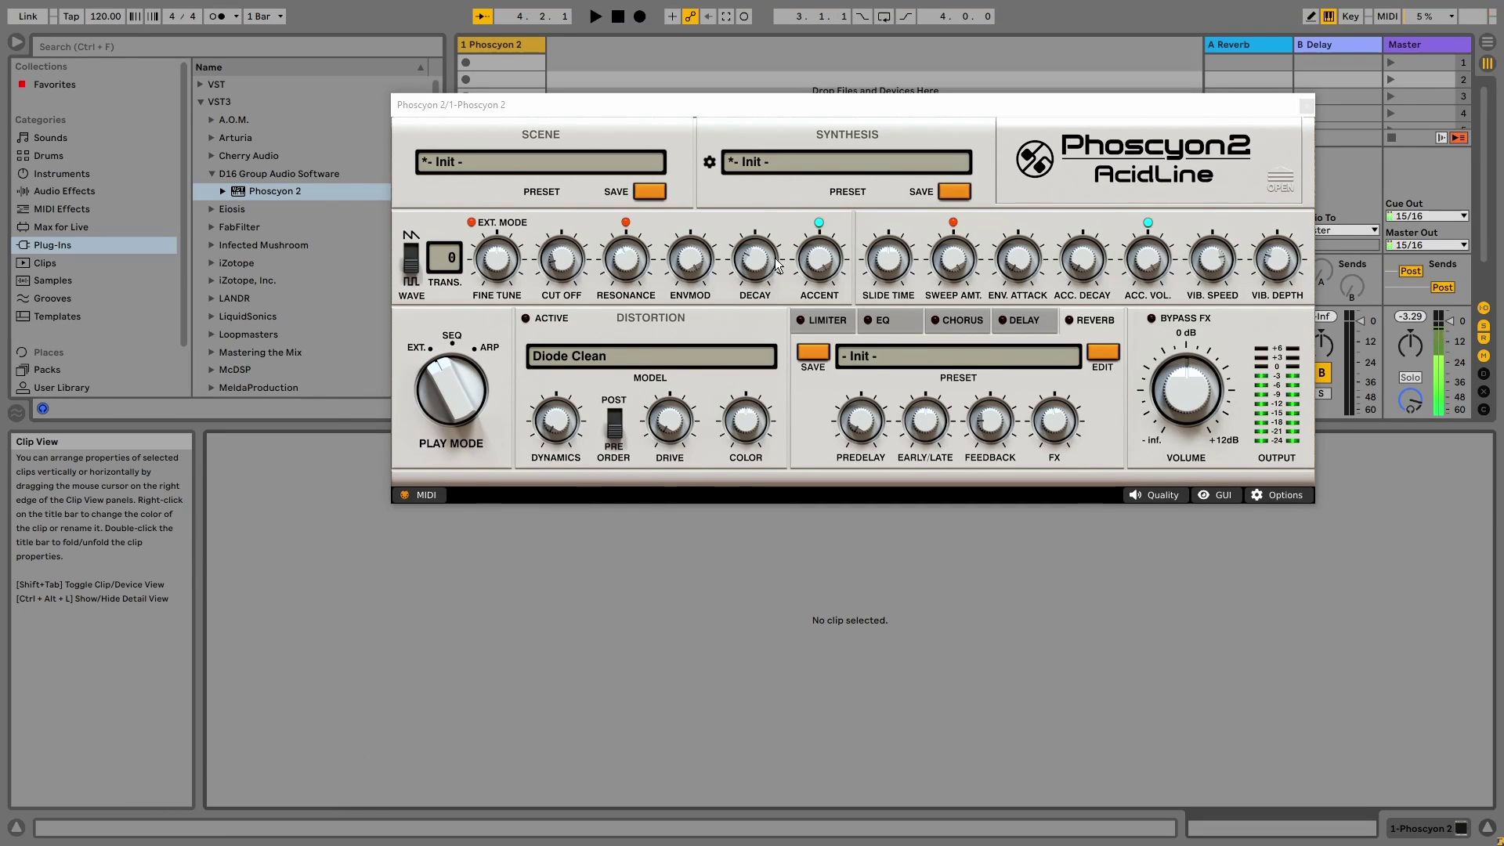
Try the accent amount, unlink it from the accent volume to adjust that separately, and restore the link.
click(824, 260)
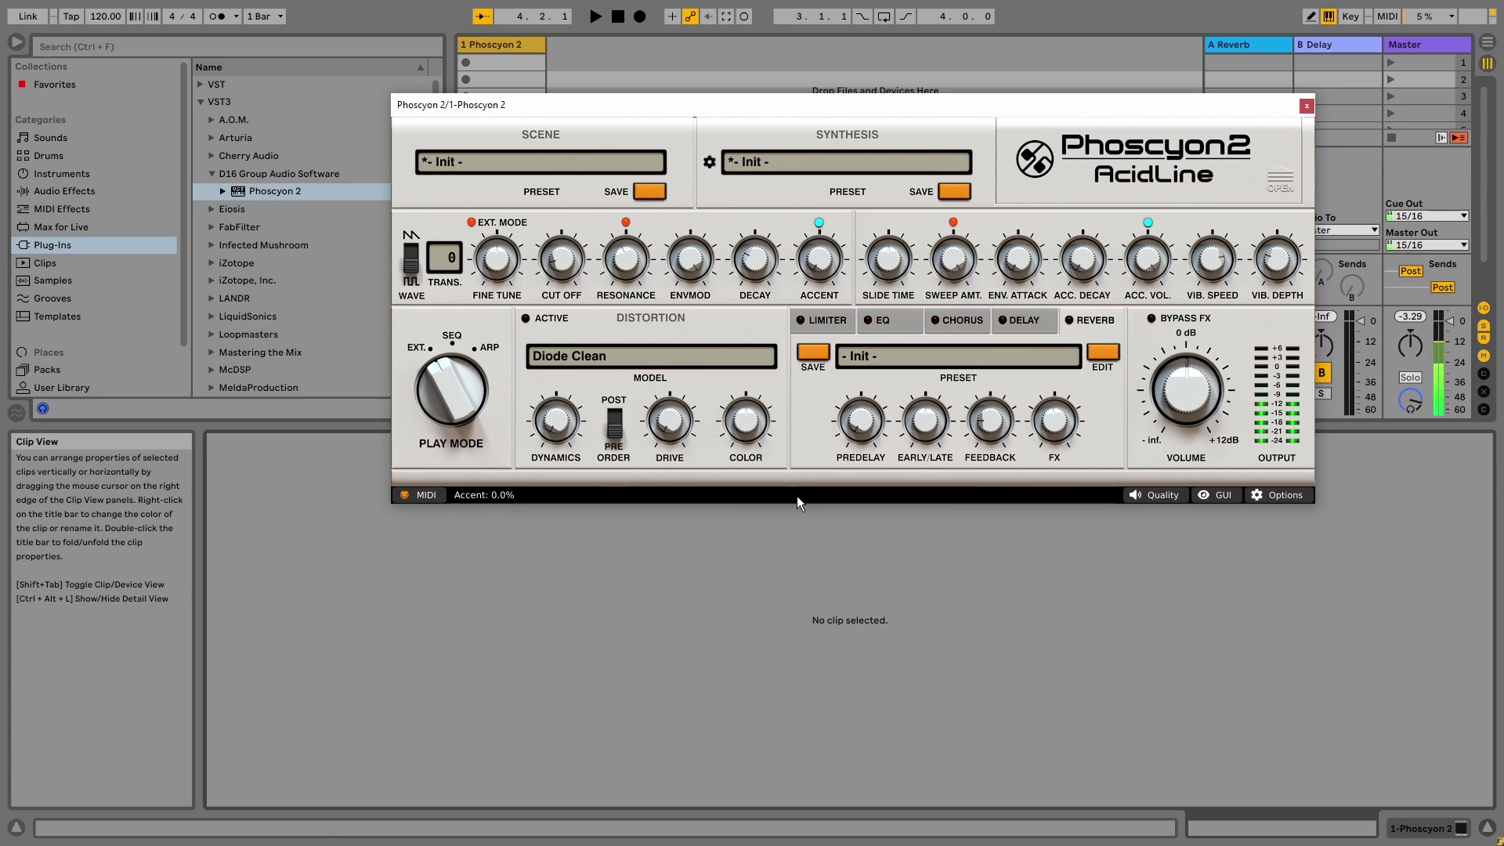
click(820, 225)
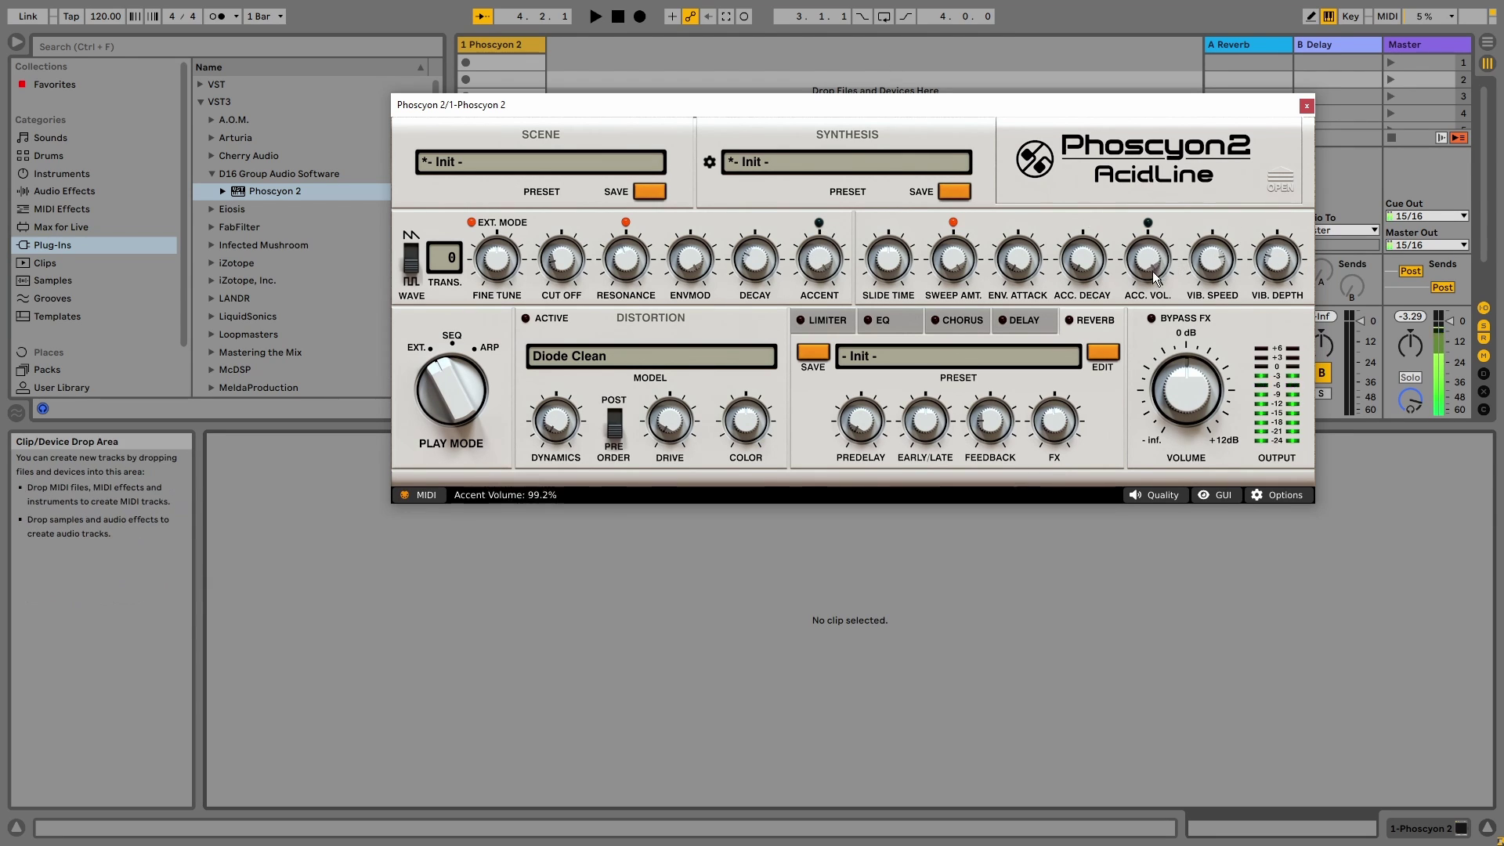
click(819, 224)
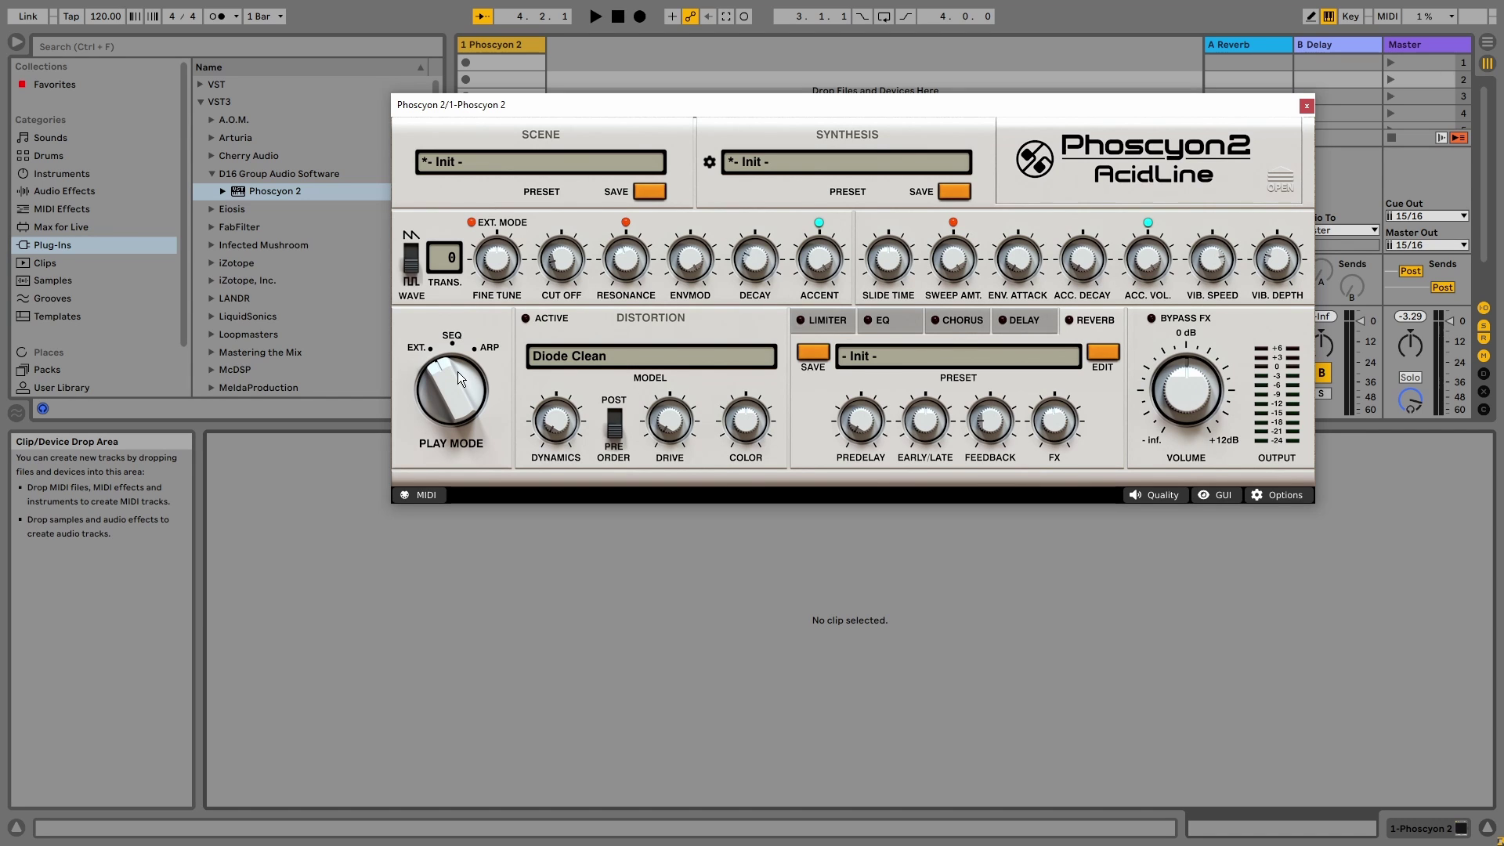
Set the play mode to Sequencer and program notes on steps 1, 3, 4, 6, 9, 11–13, 15 and 16, playing the pattern.
click(460, 347)
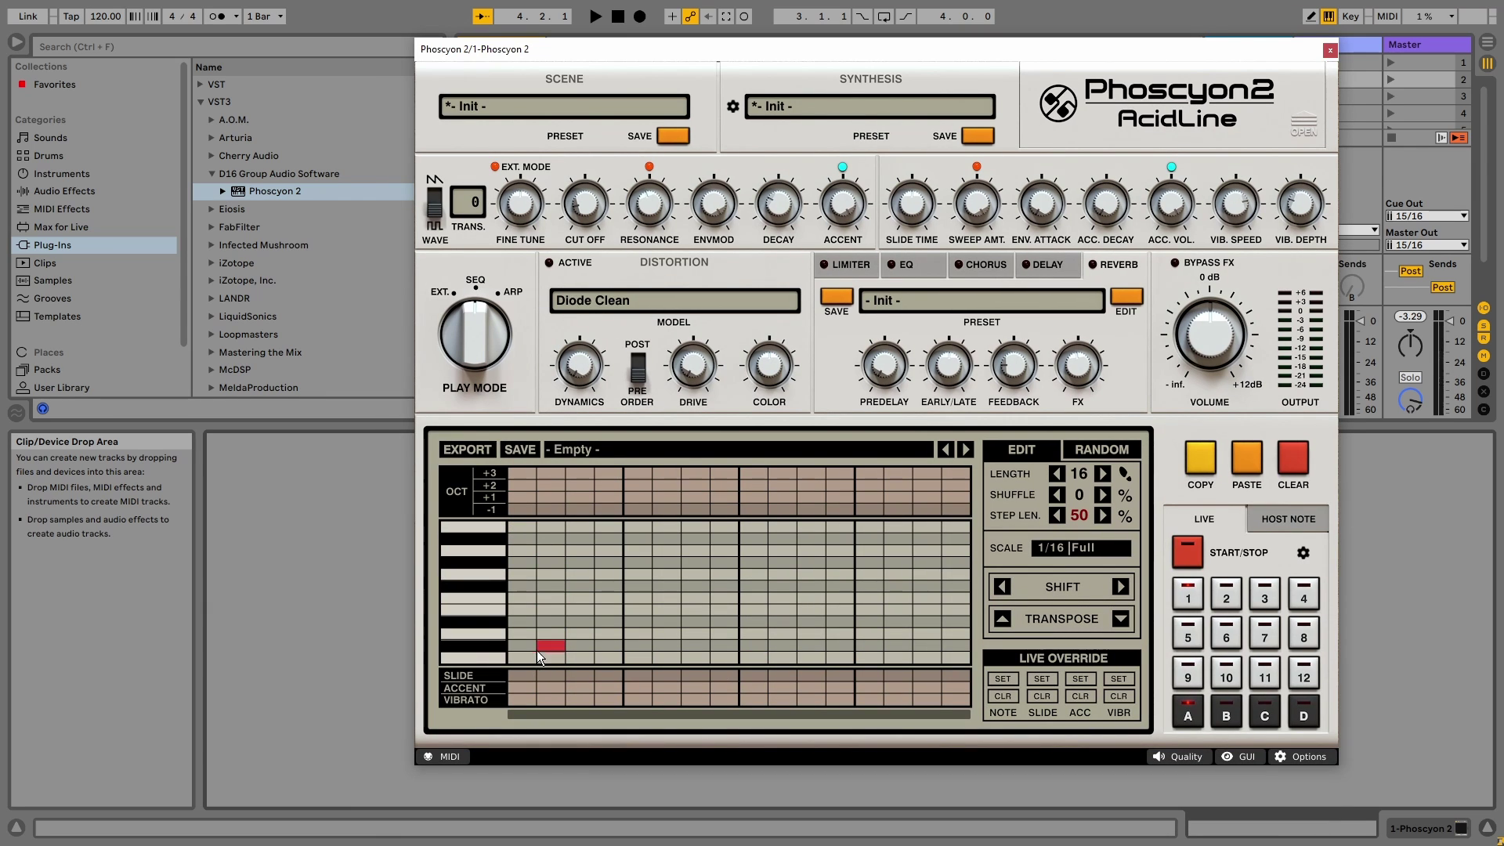
click(520, 658)
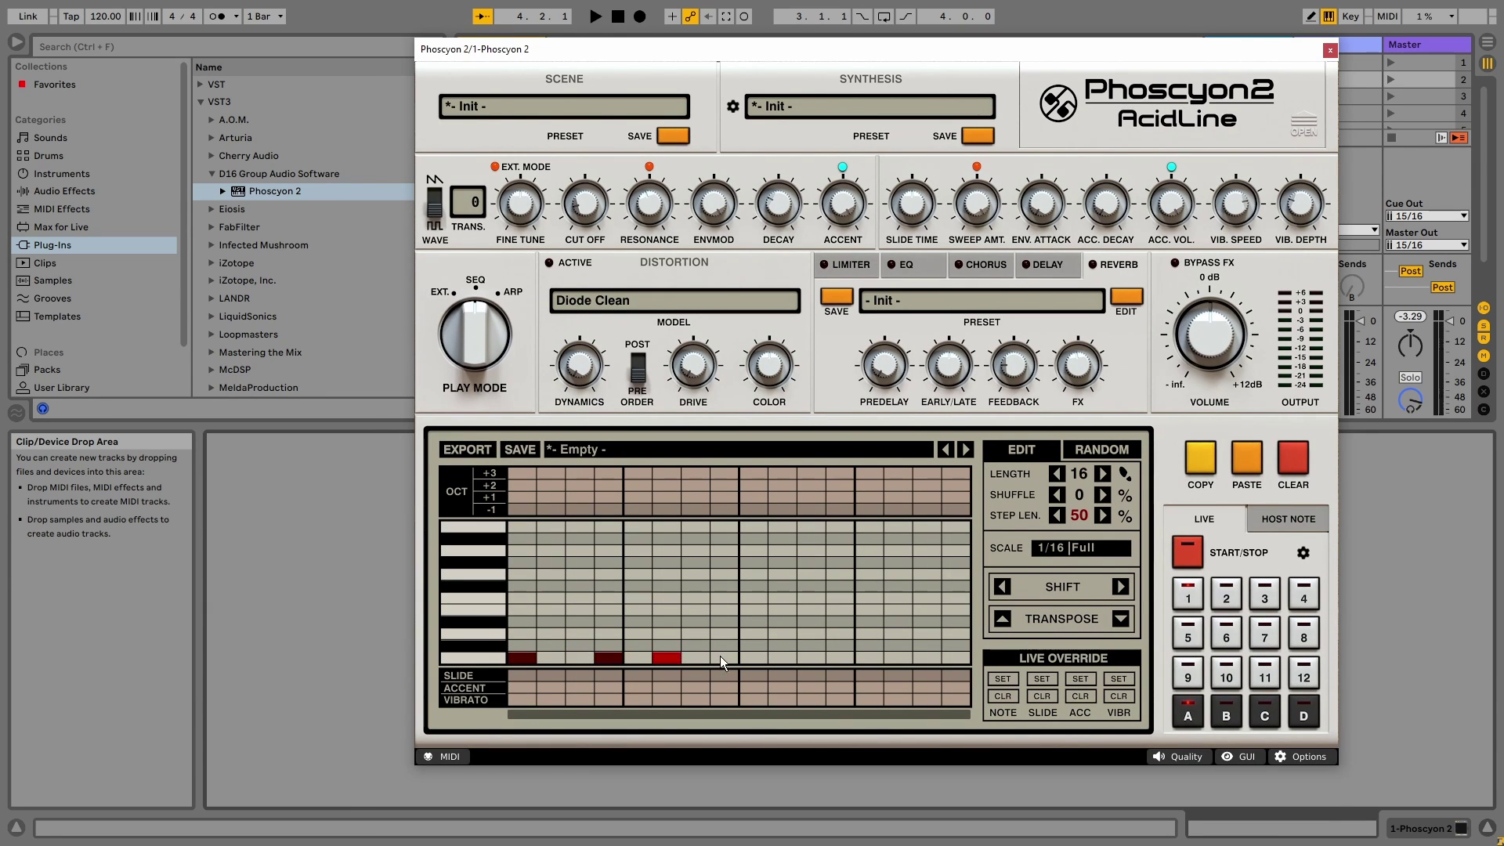
click(957, 634)
key(space)
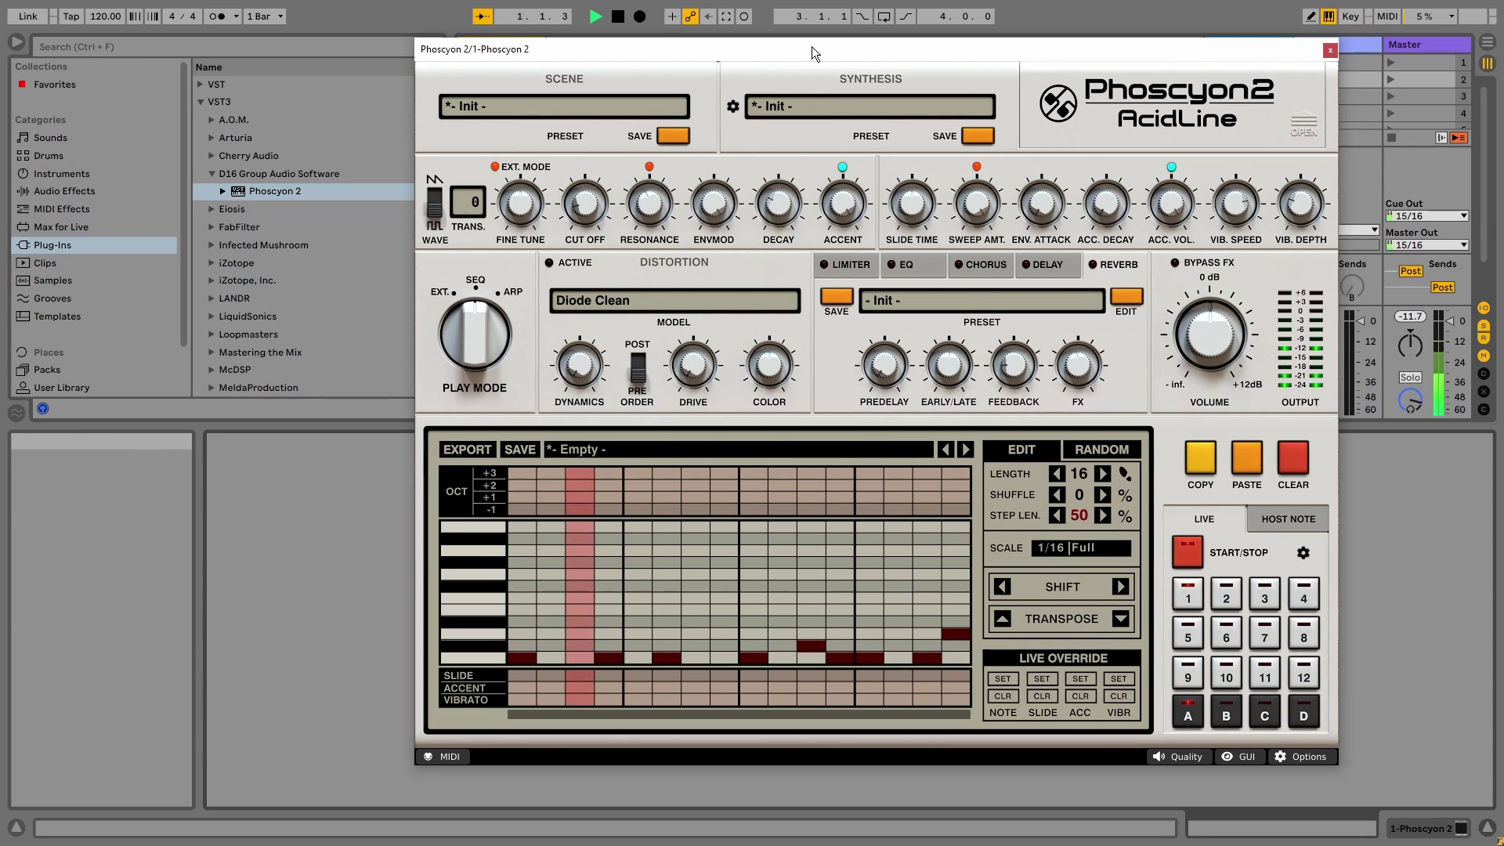
click(591, 657)
key(space)
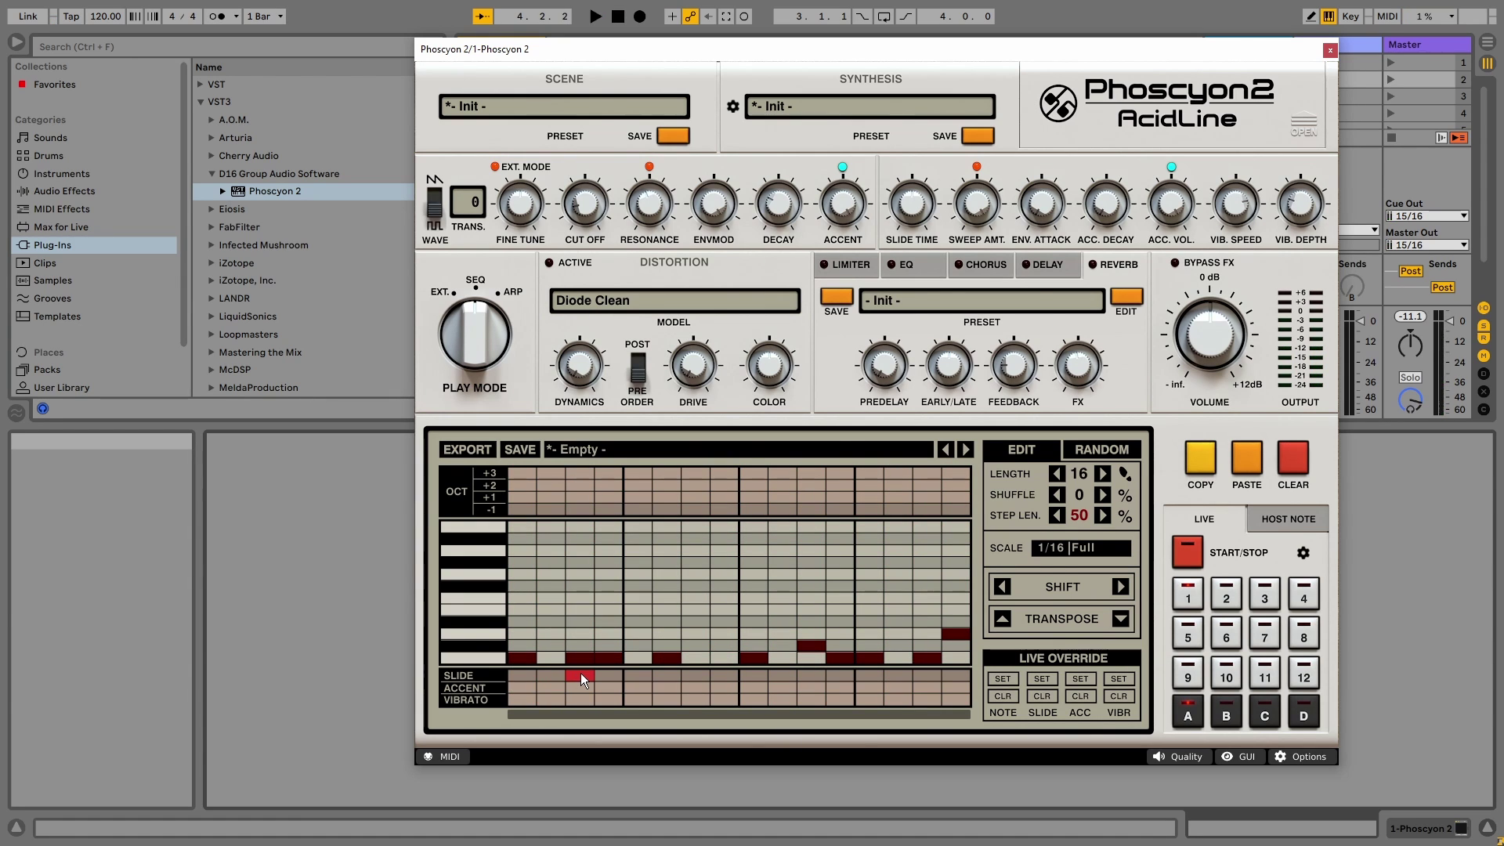
Add slides to steps 9 and 15 of the pattern and tweak the synthesis knobs during playback.
key(space)
drag(580, 674, 774, 674)
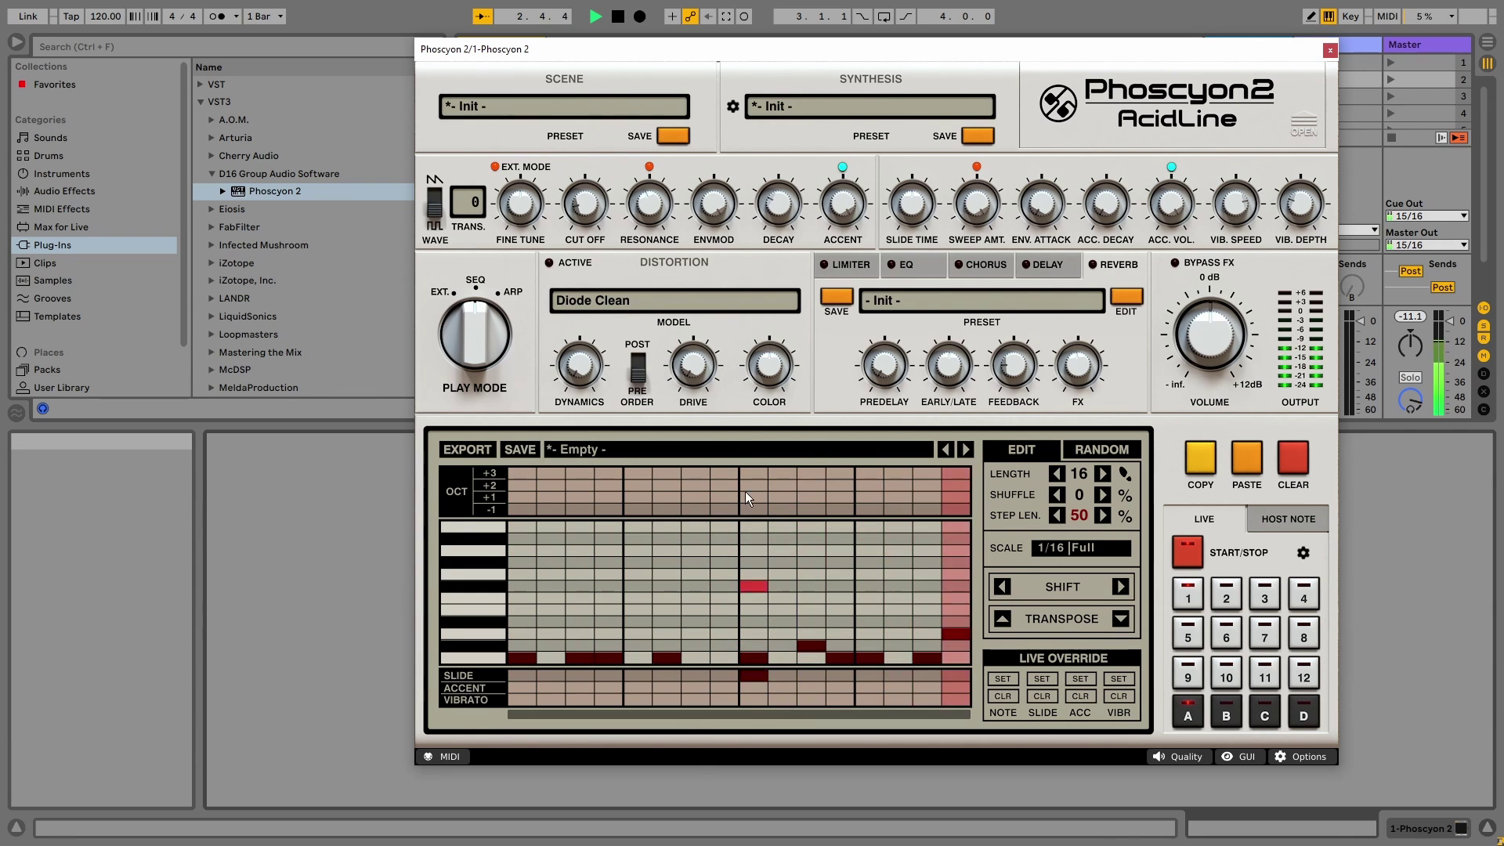
drag(785, 216, 821, 202)
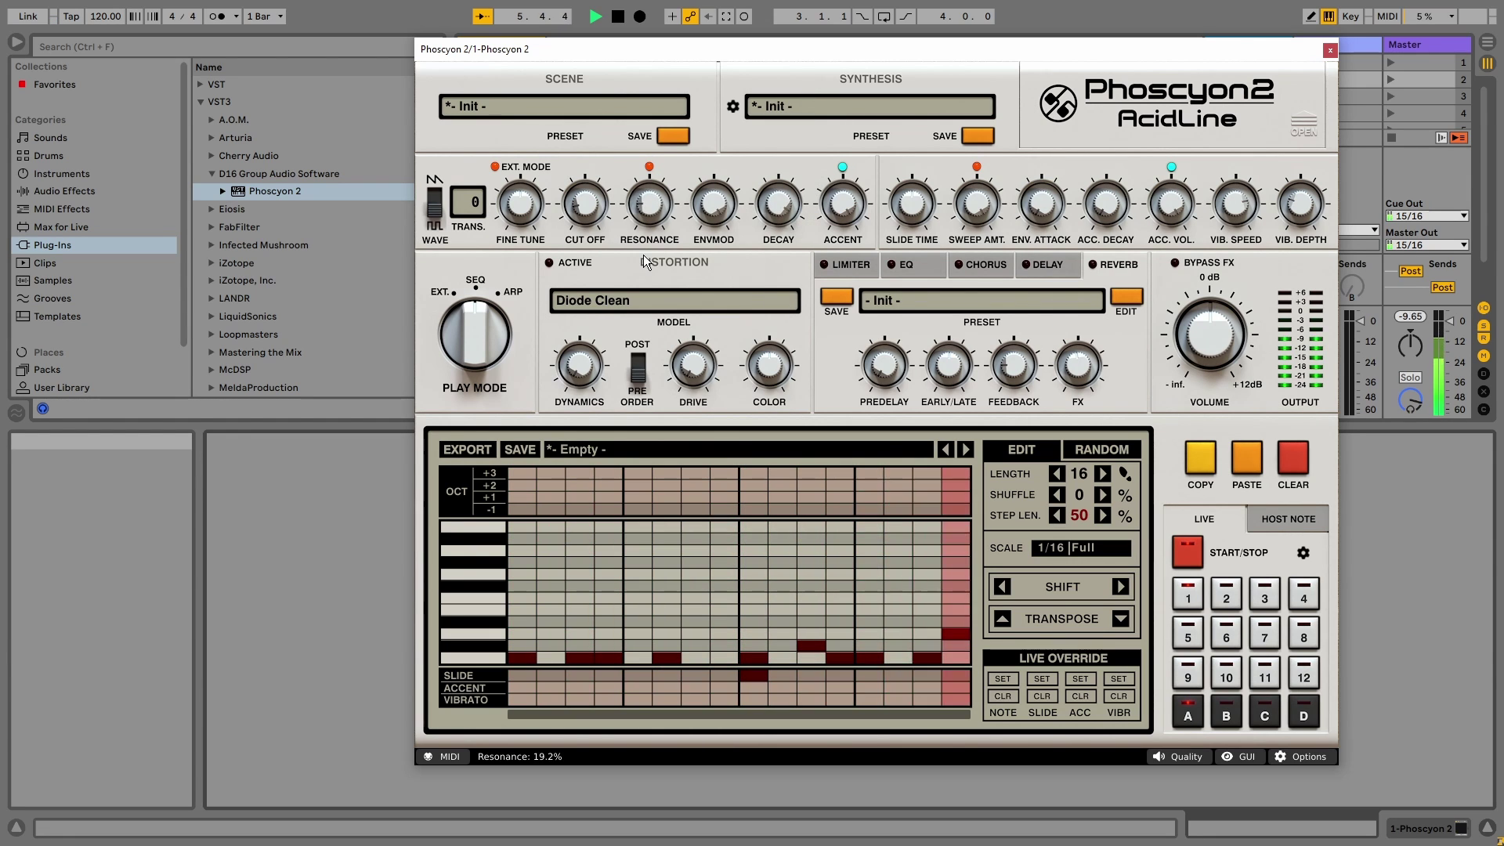
key(space)
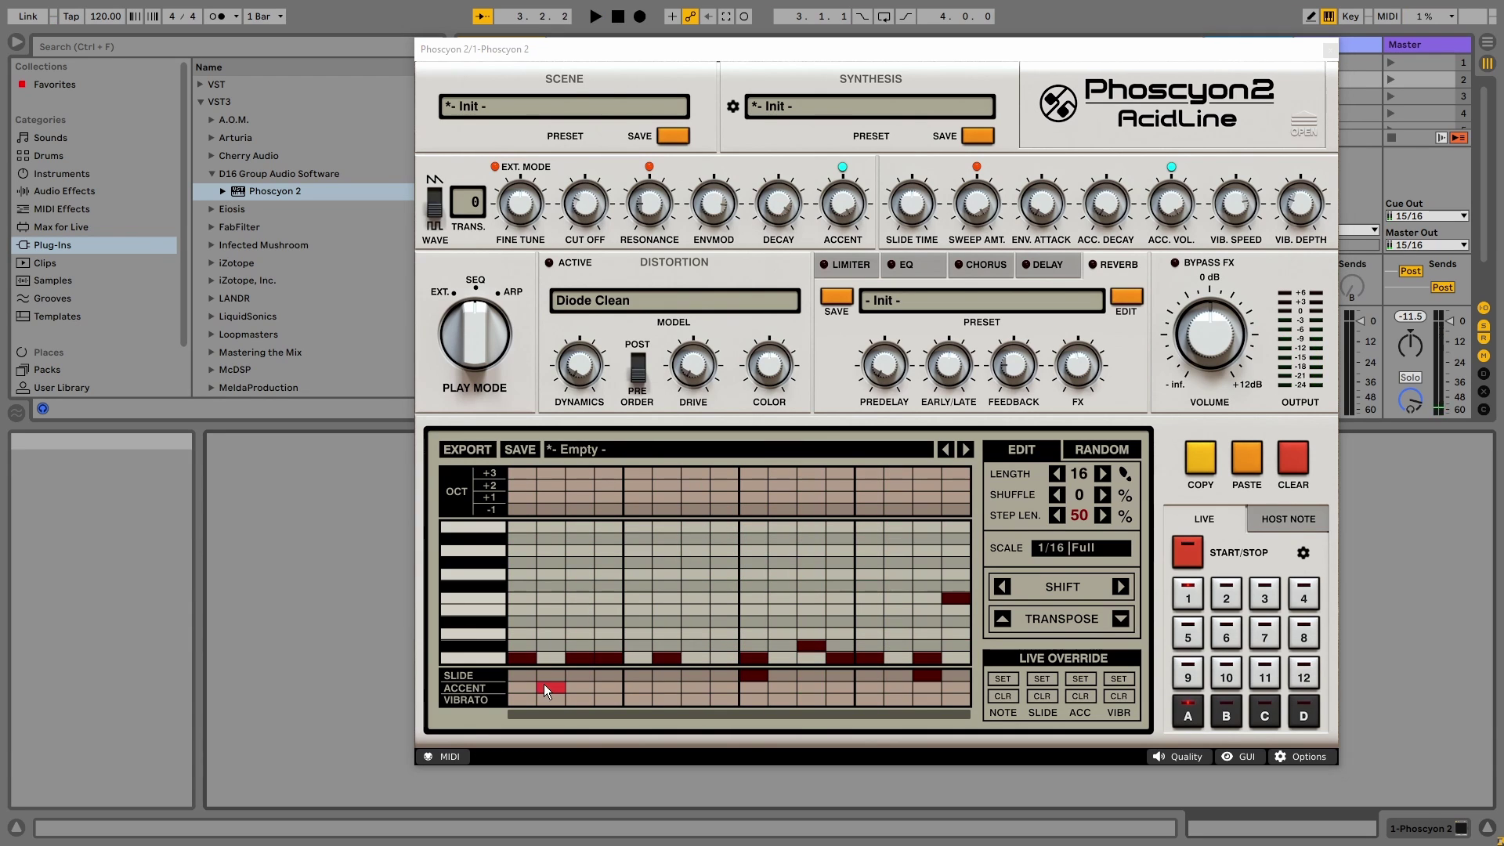
Add accents to steps 4, 9 and 13 and adjust the slide time while the pattern plays.
click(610, 687)
key(space)
click(754, 688)
click(869, 688)
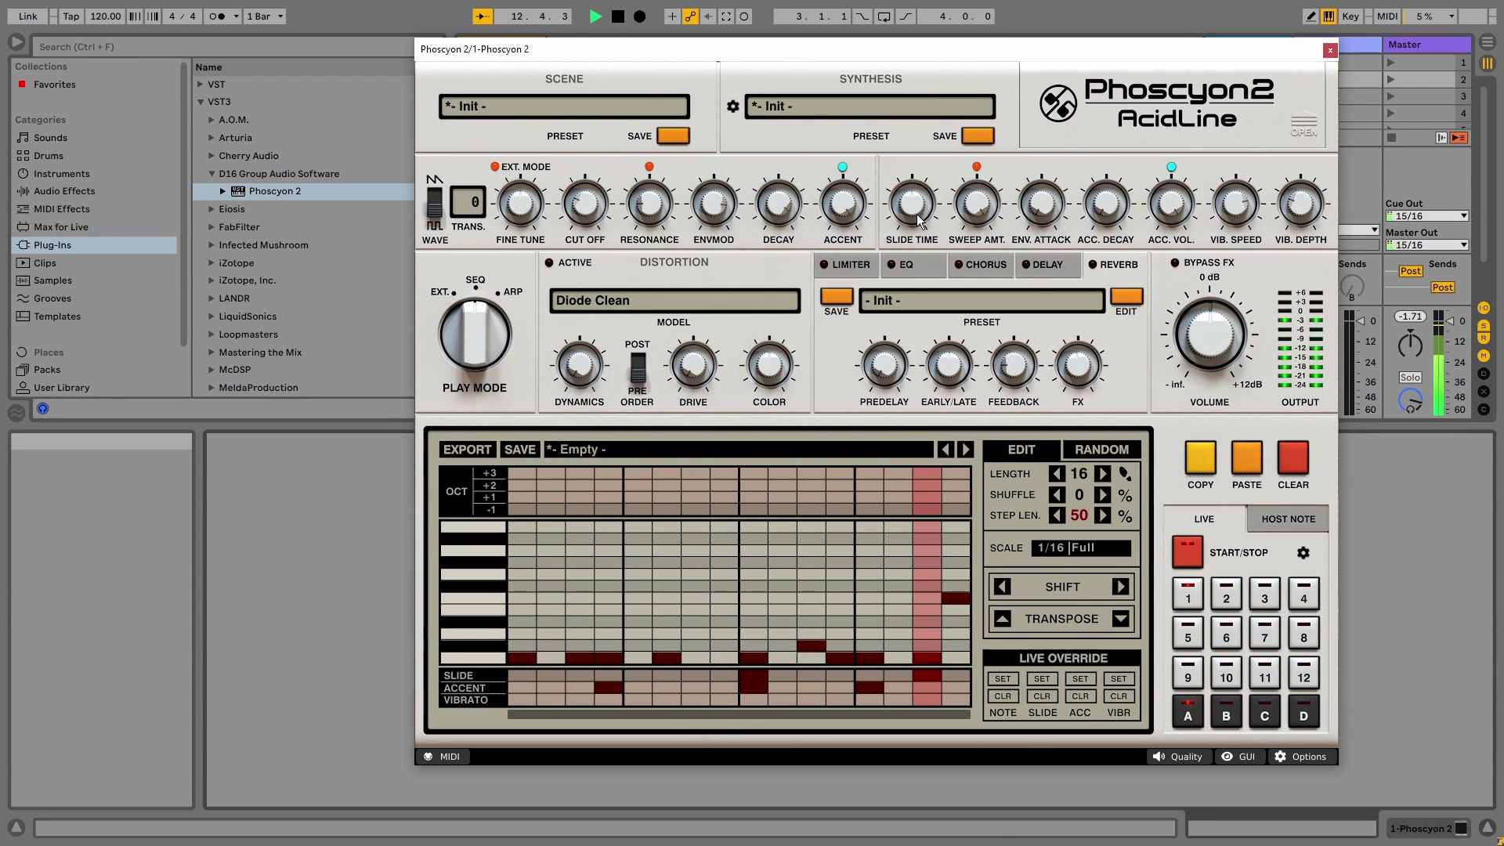
drag(918, 221, 941, 134)
key(space)
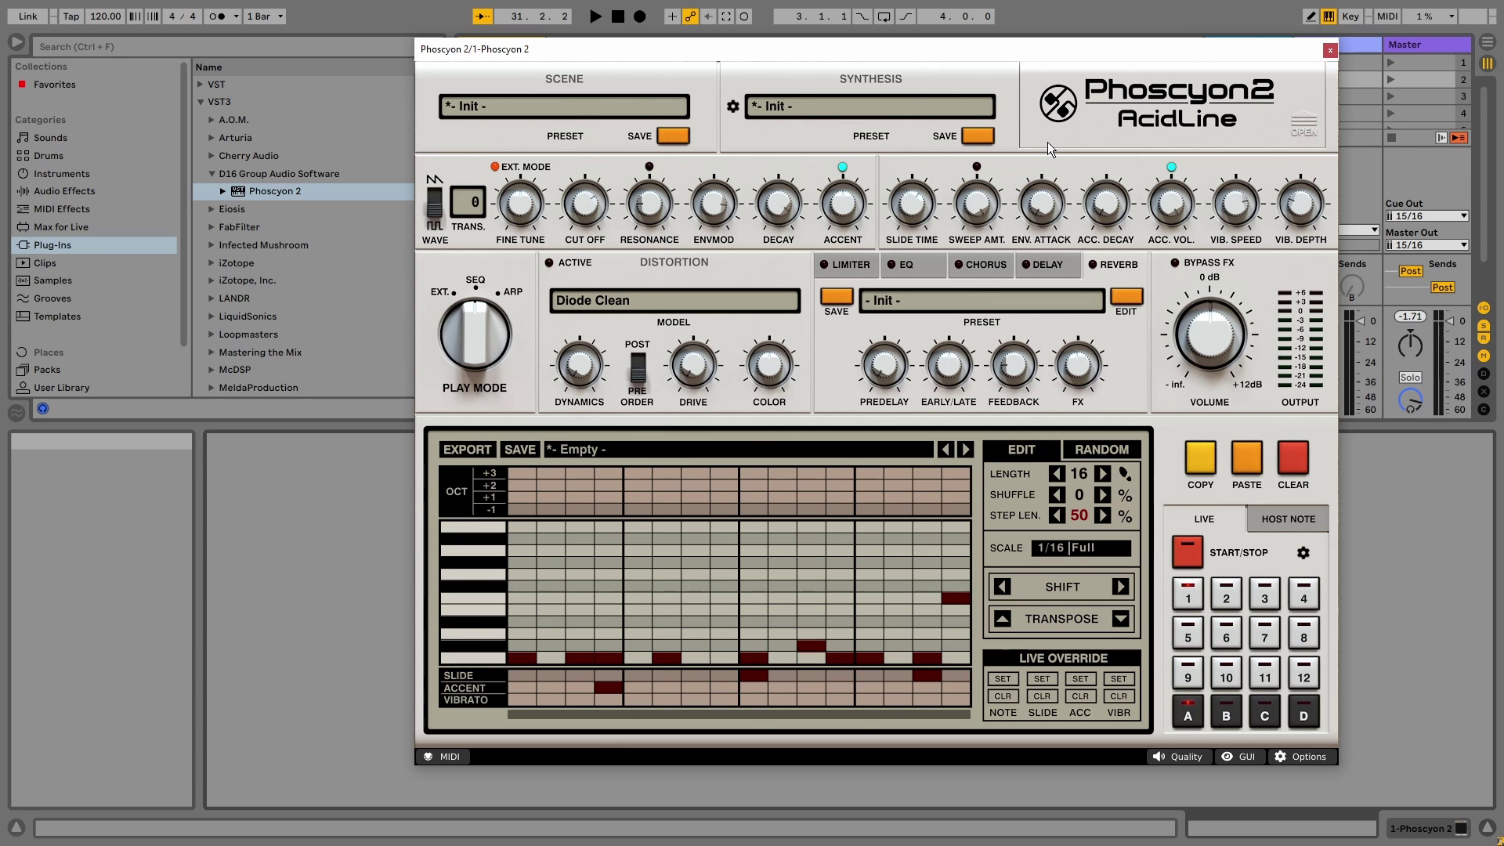
Vary the sweep amount during pattern playback with the resonance at 100% and the cutoff at 57.2%.
key(space)
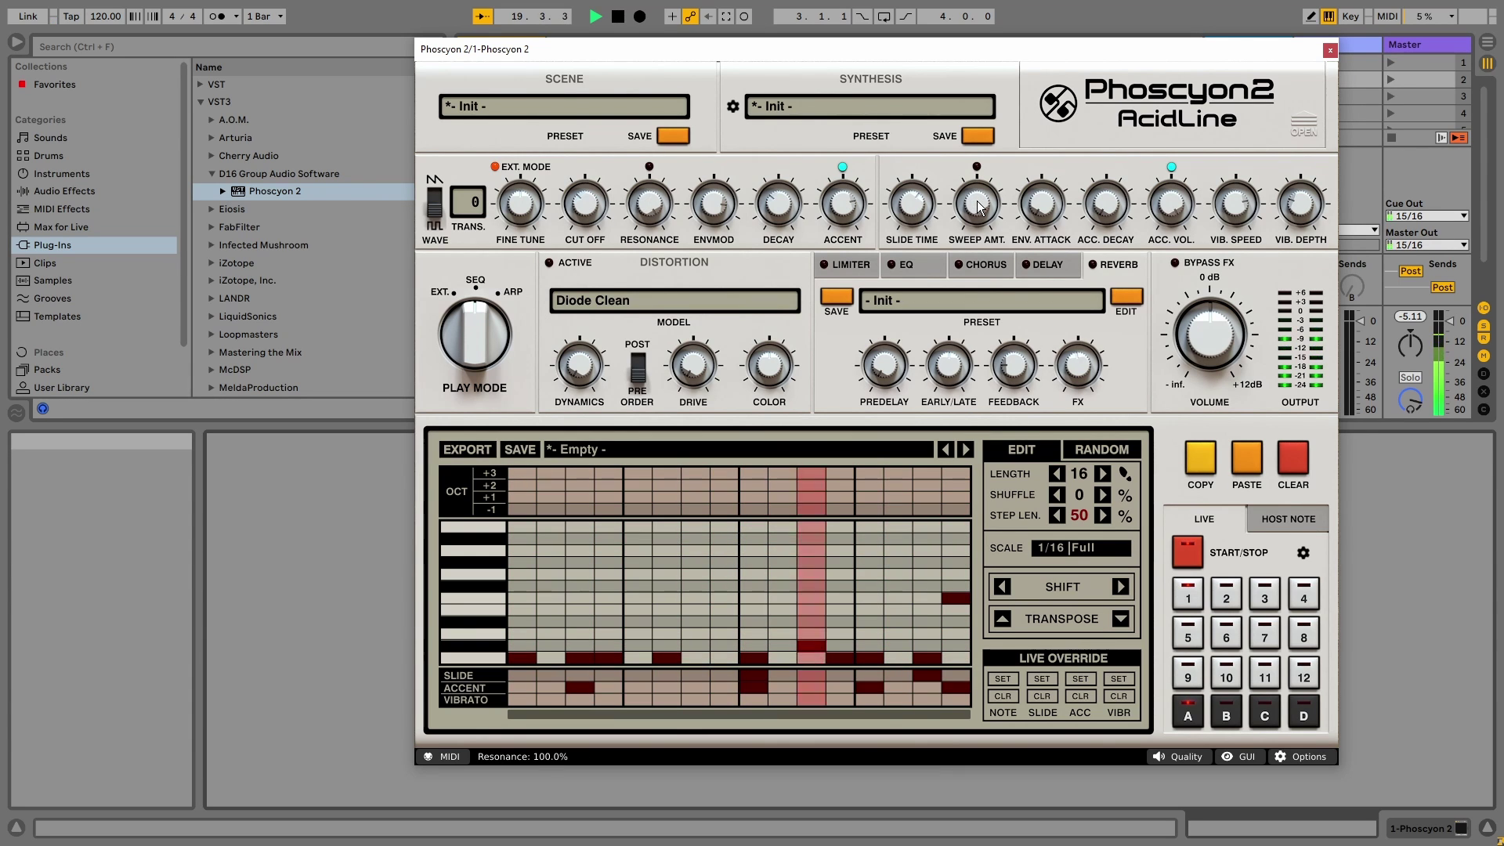
drag(981, 208, 951, 449)
drag(950, 450, 977, 169)
key(space)
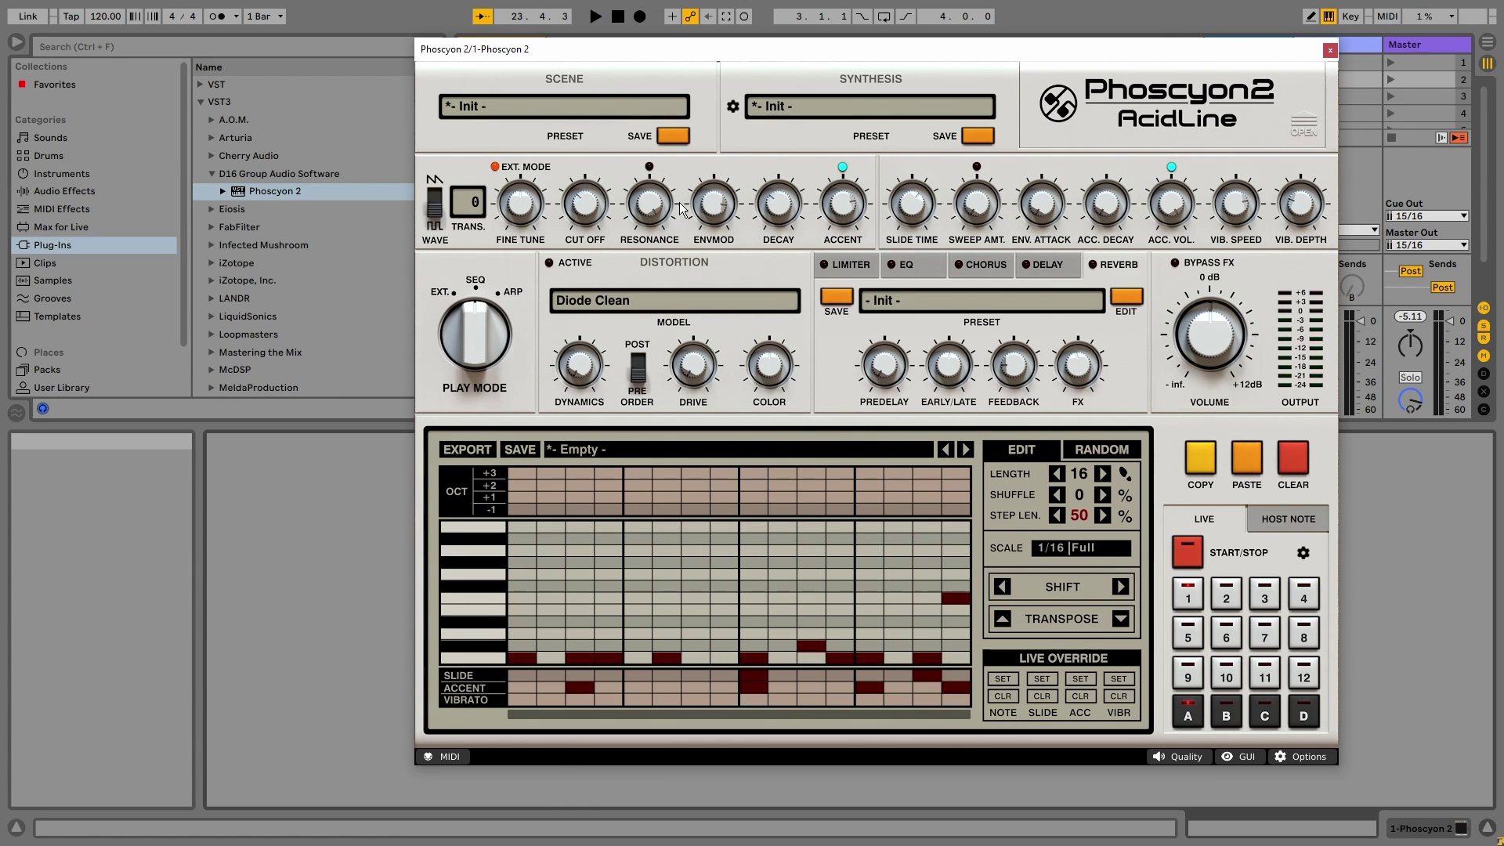
key(space)
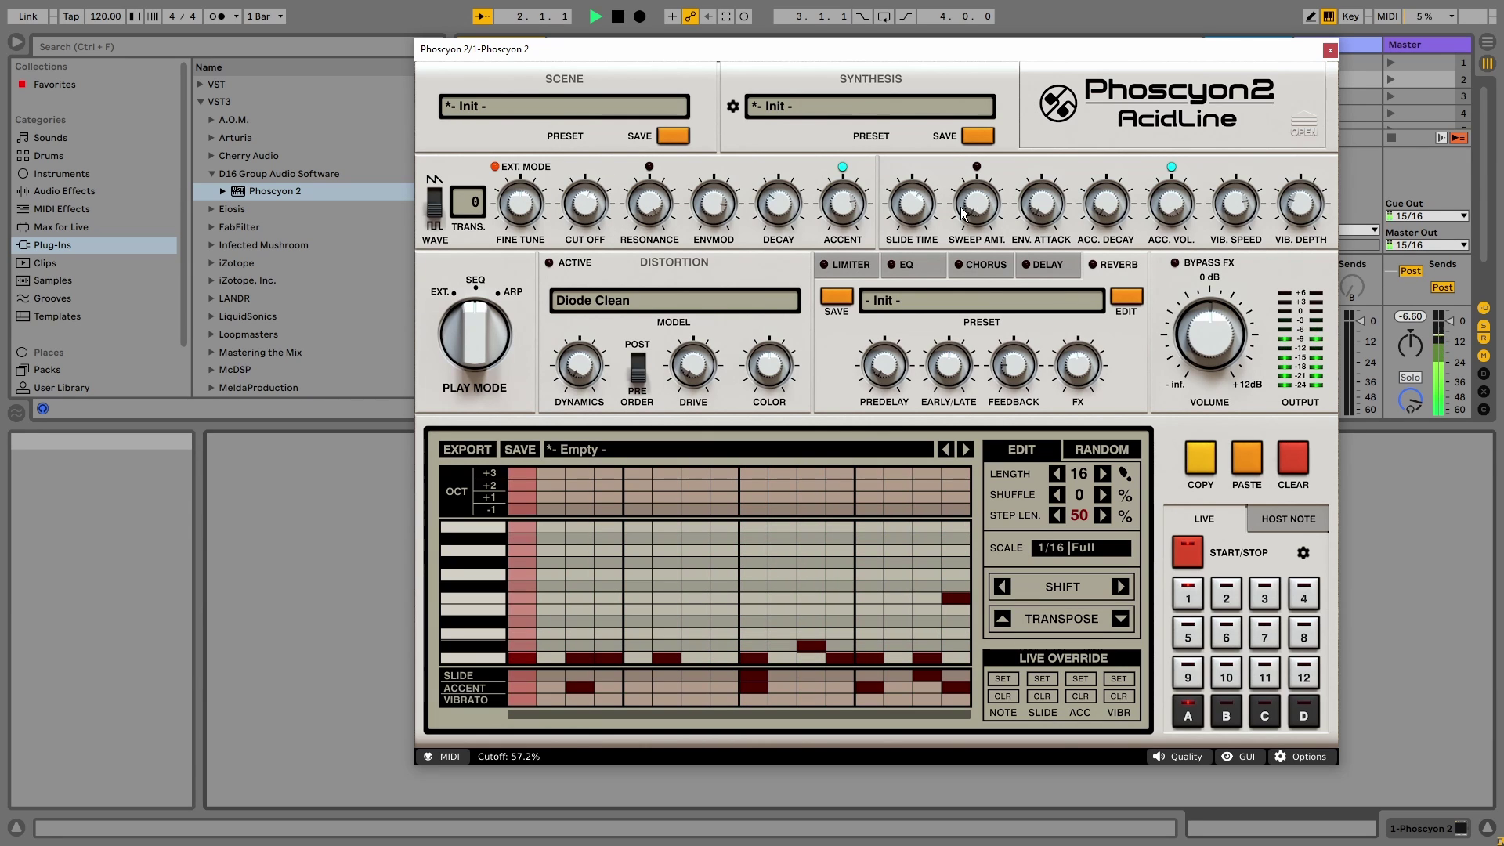
drag(984, 174, 985, 225)
key(space)
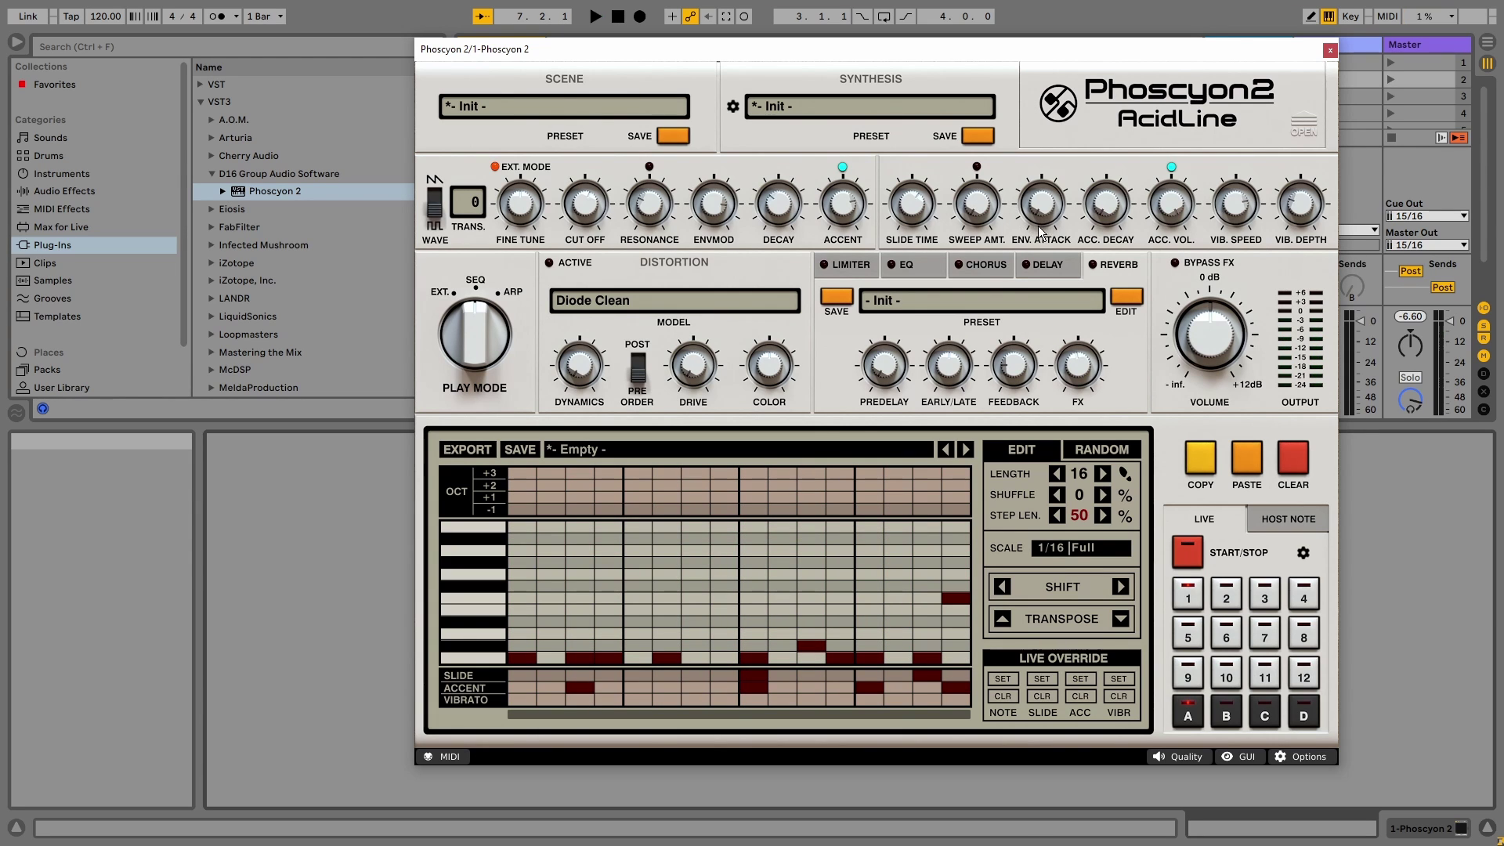
Play the pattern and try the envelope modulation attack at 79.6%.
key(space)
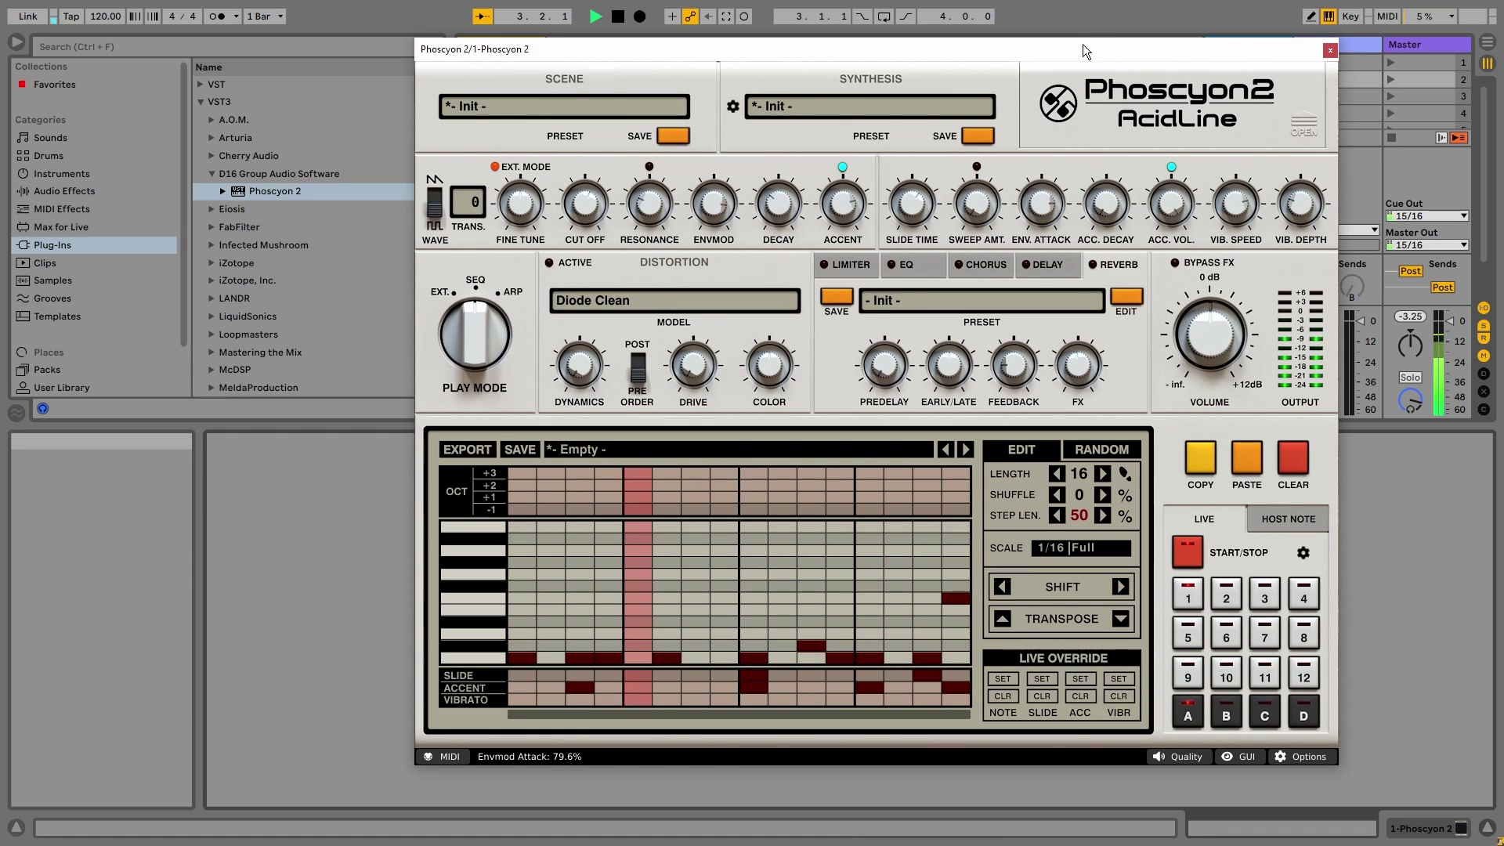
key(space)
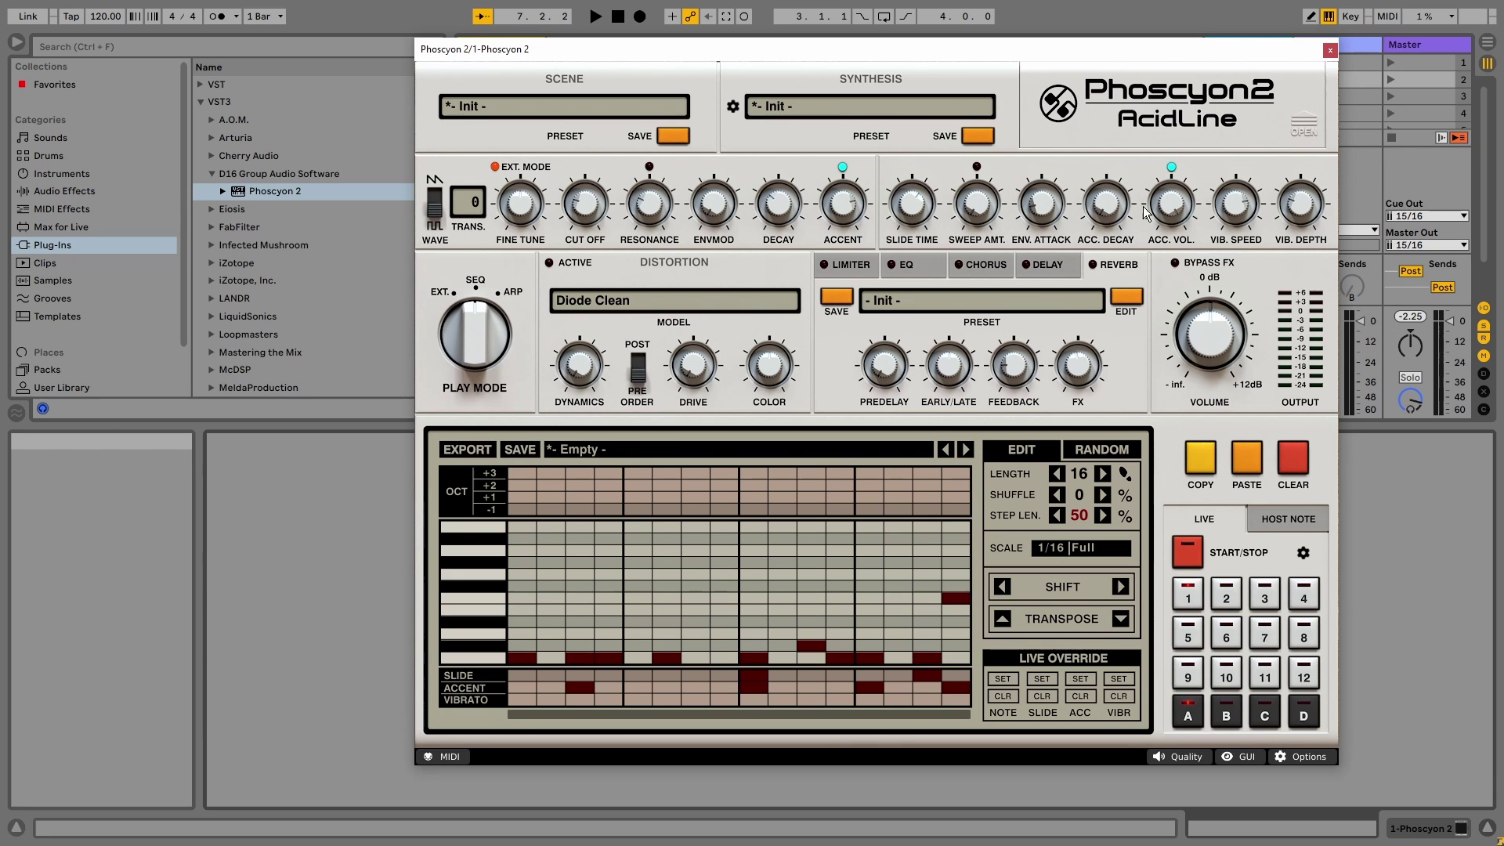
Raise the accent to 100% and vary the accent decay while the pattern plays.
key(space)
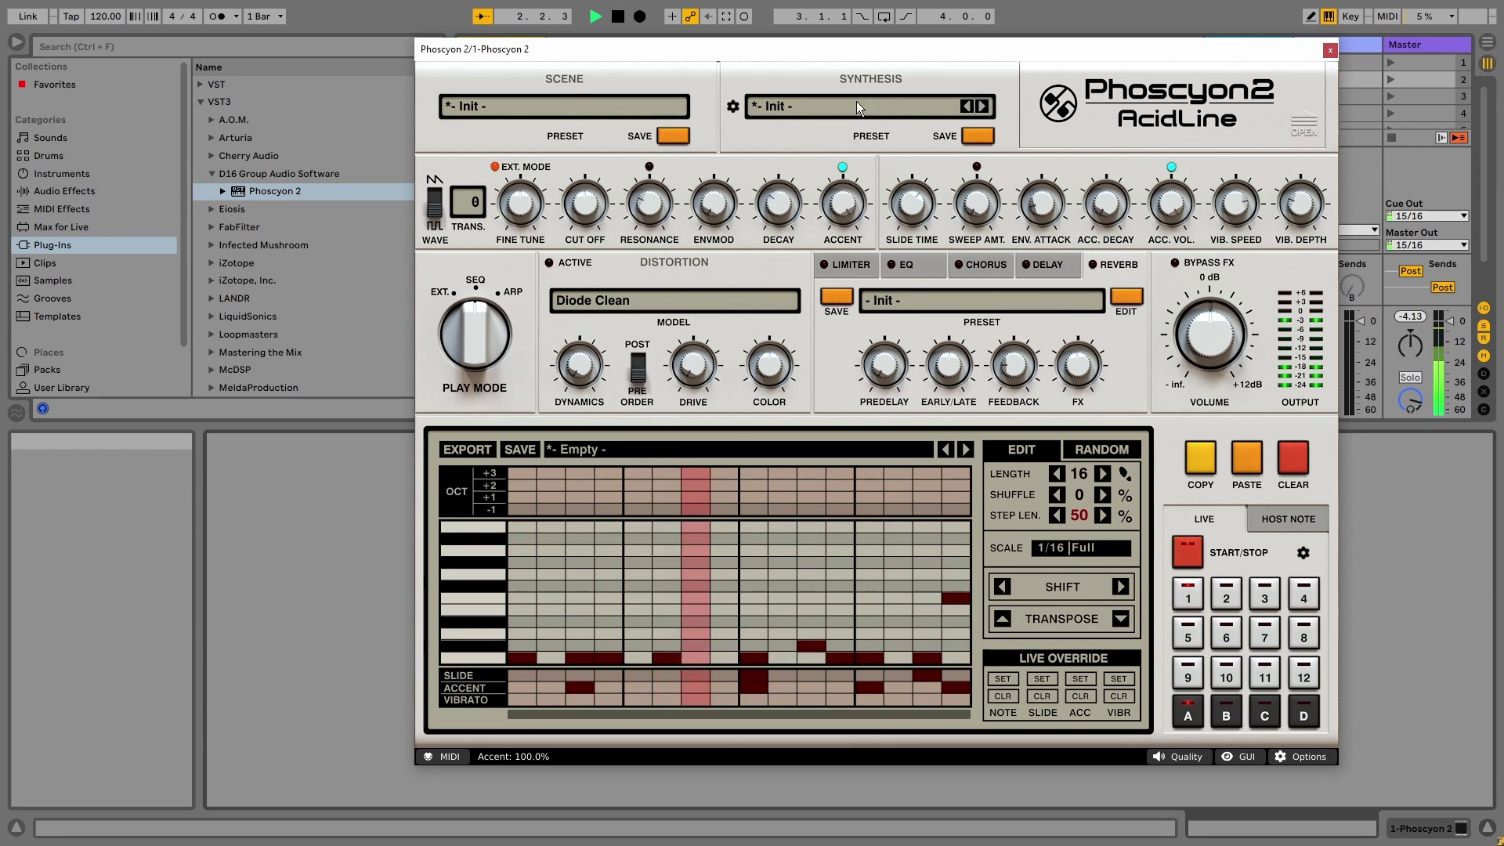
scroll(1111, 199, up, 8)
scroll(1111, 205, up, 5)
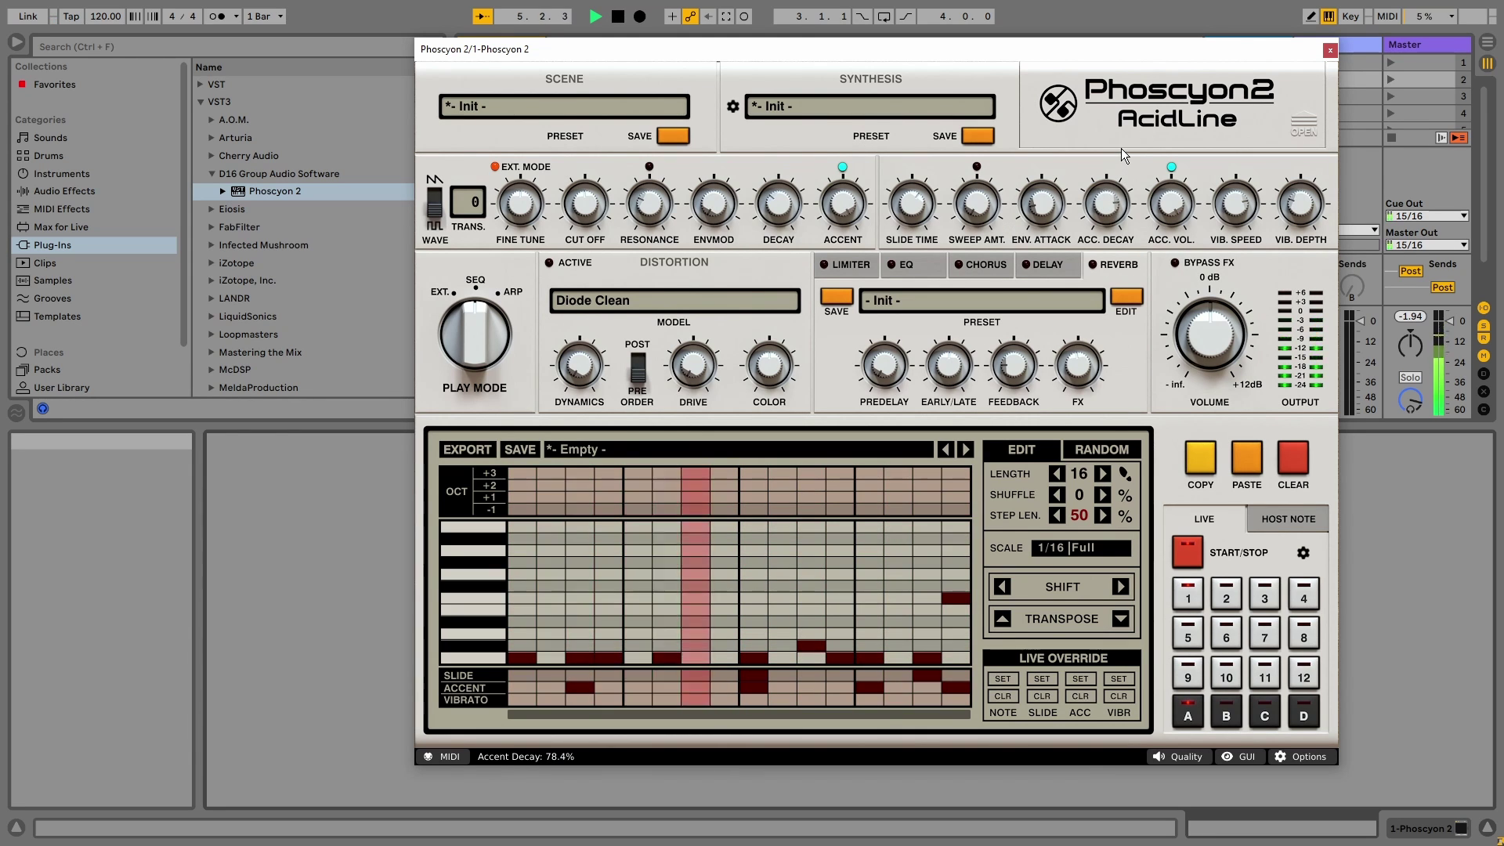
mouse_move(1121, 148)
mouse_down()
mouse_move(1121, 124)
mouse_move(1119, 144)
mouse_up()
key(space)
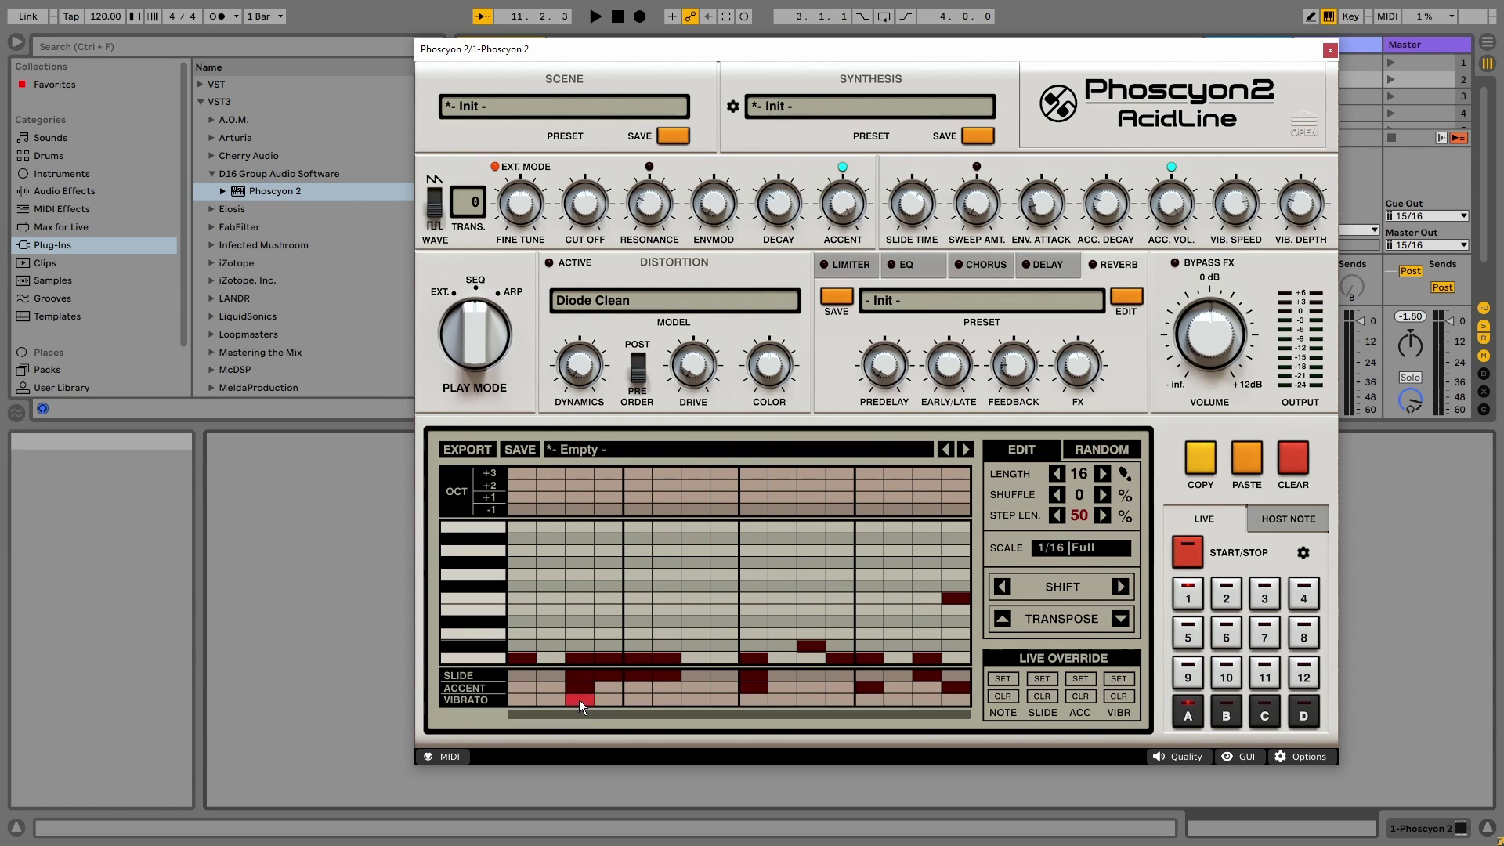
Add vibrato to steps 3 to 6 and try vibrato speeds of 100% and 24.4% during playback.
key(space)
drag(585, 699, 666, 700)
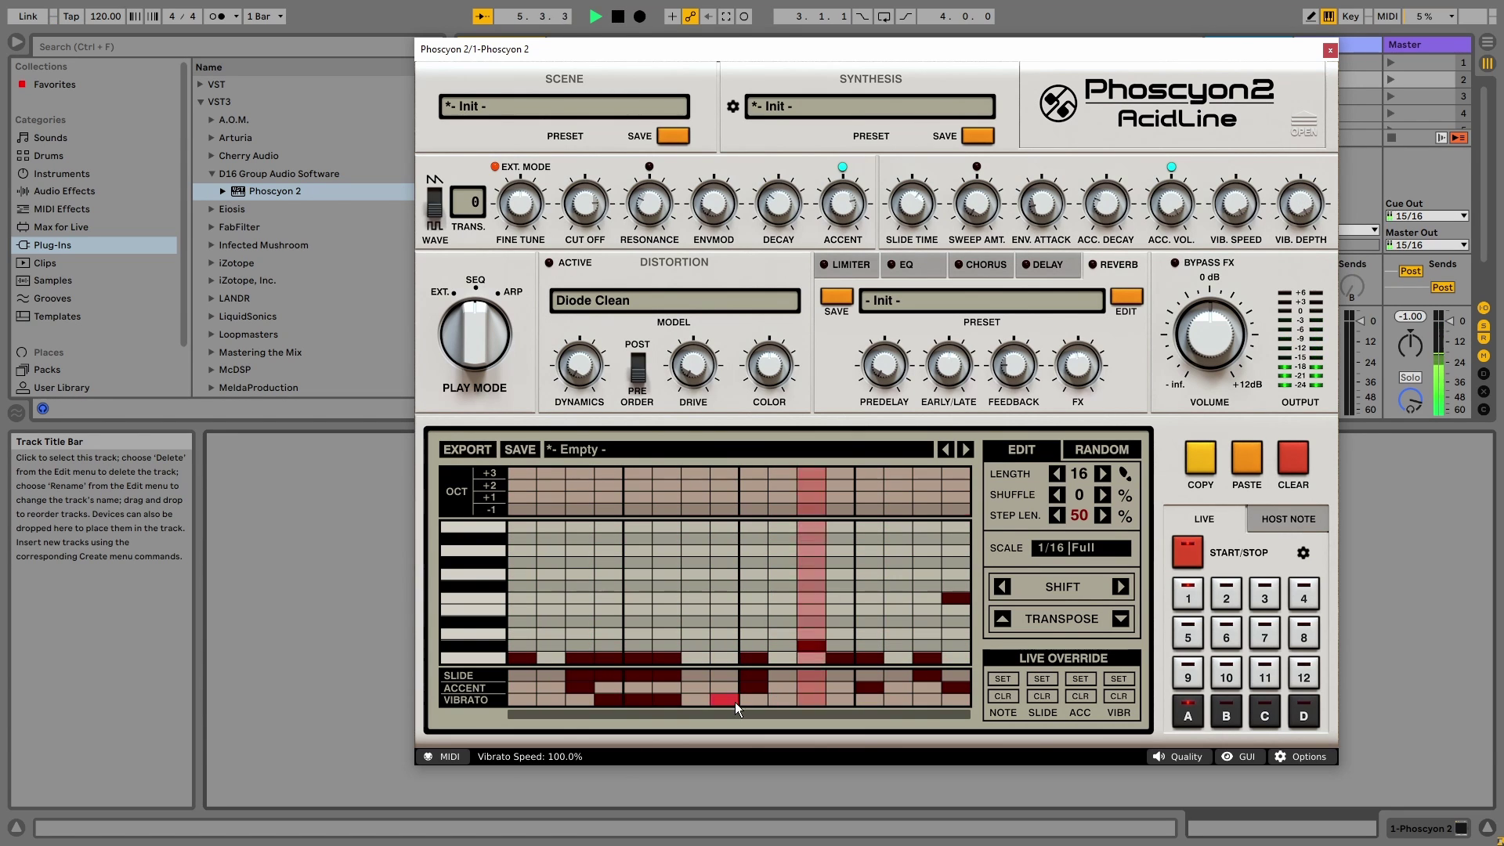
click(588, 700)
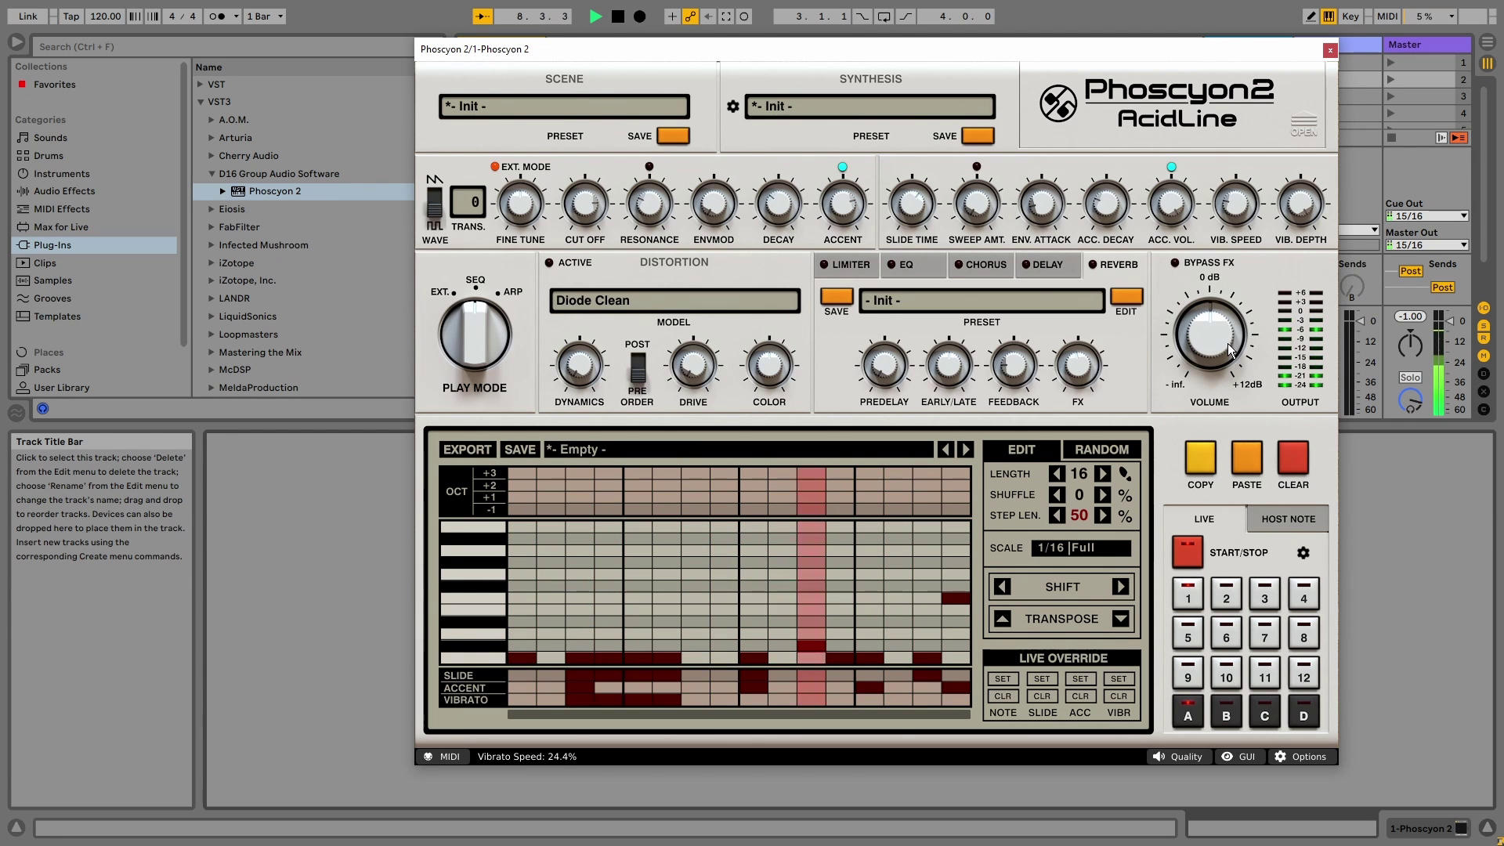
key(space)
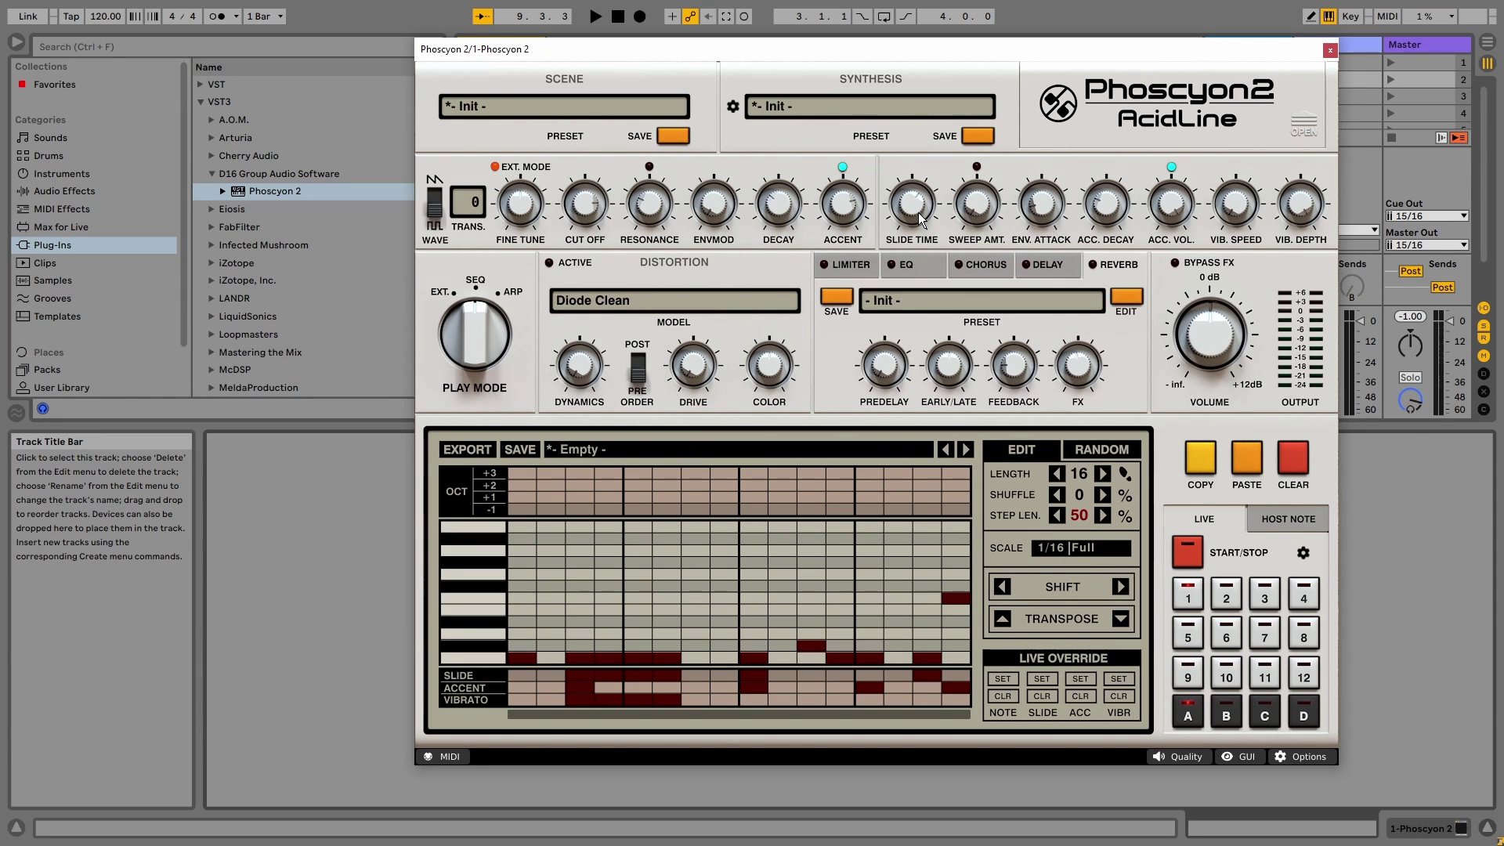
Play the pattern with the slide time at 0.0%, and raise the slide time during playback to compare.
key(space)
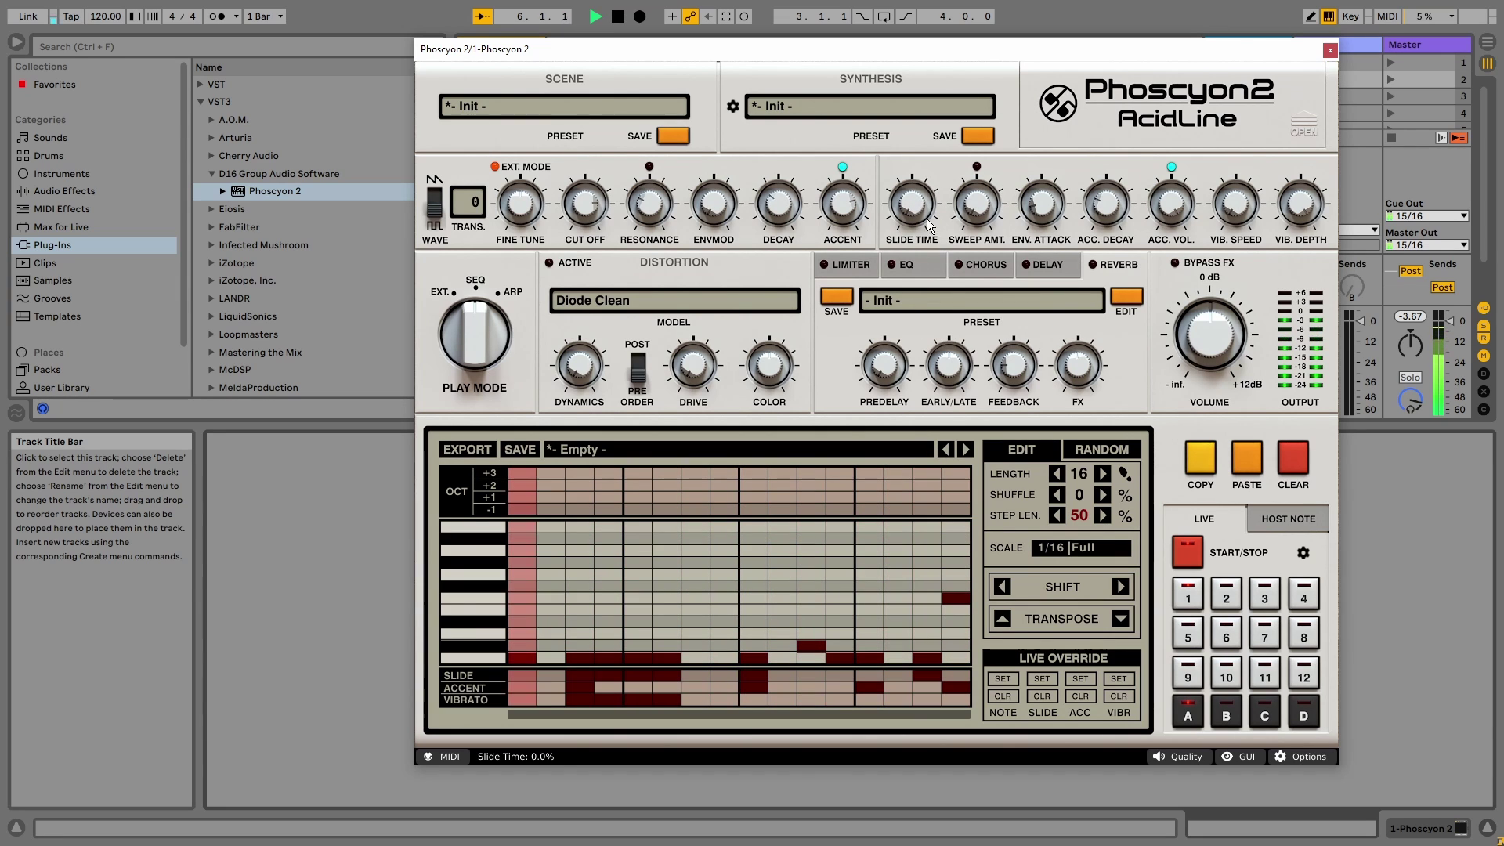
key(space)
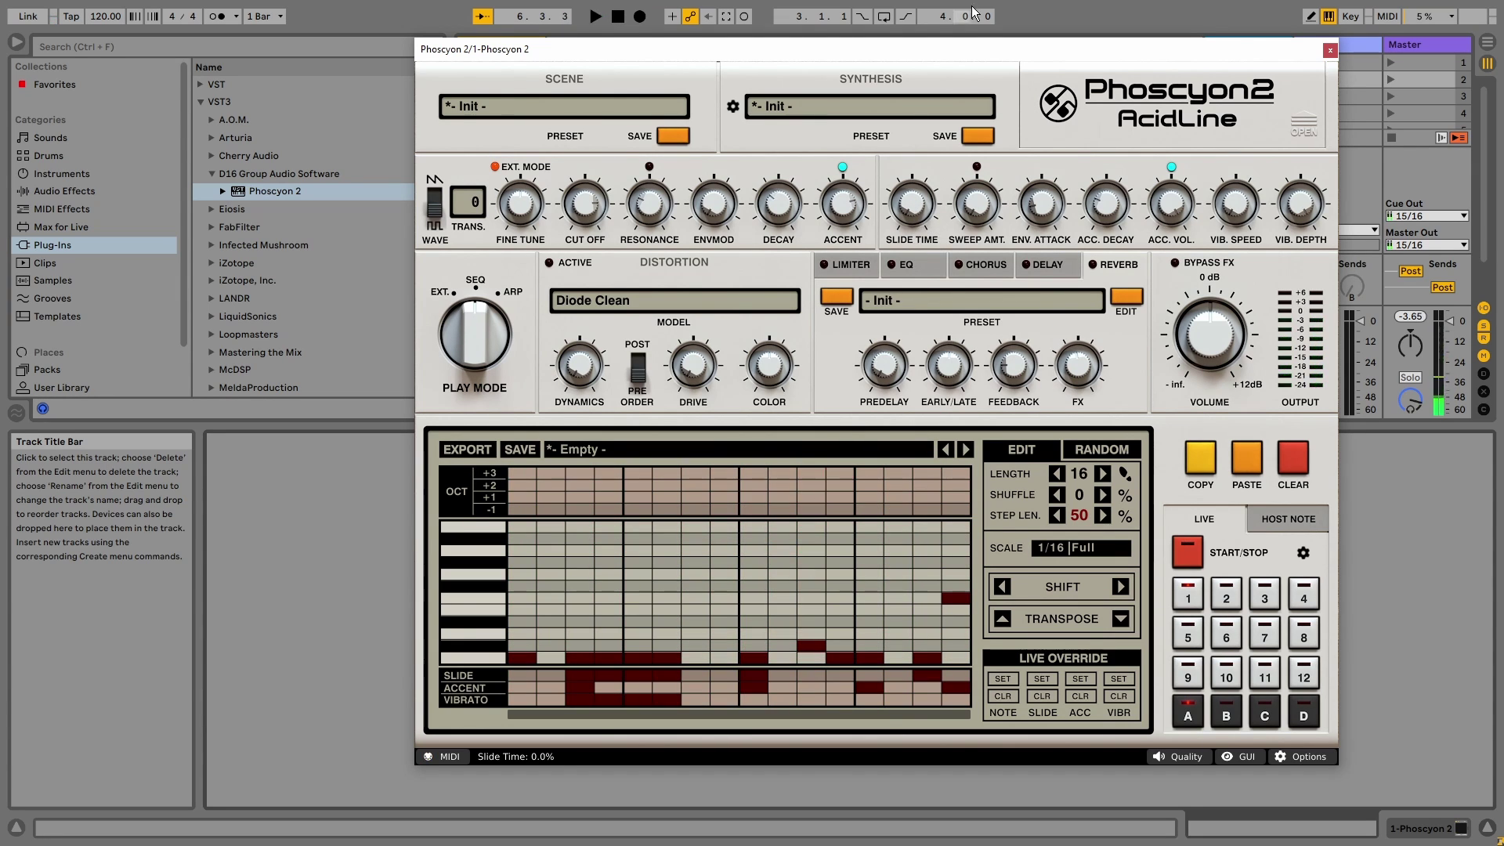
click(811, 562)
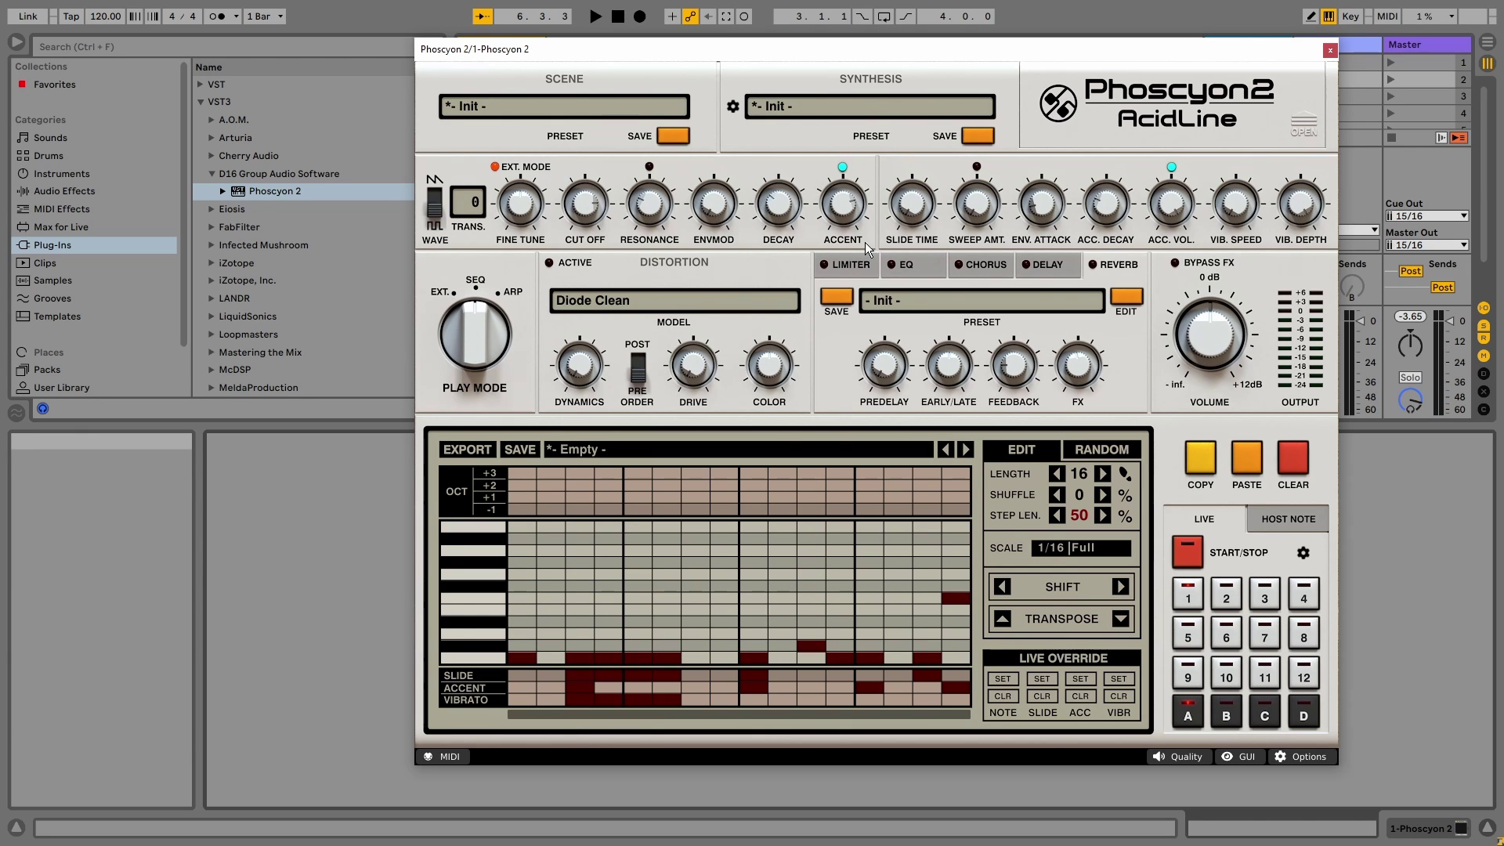
key(space)
drag(919, 198, 918, 149)
key(space)
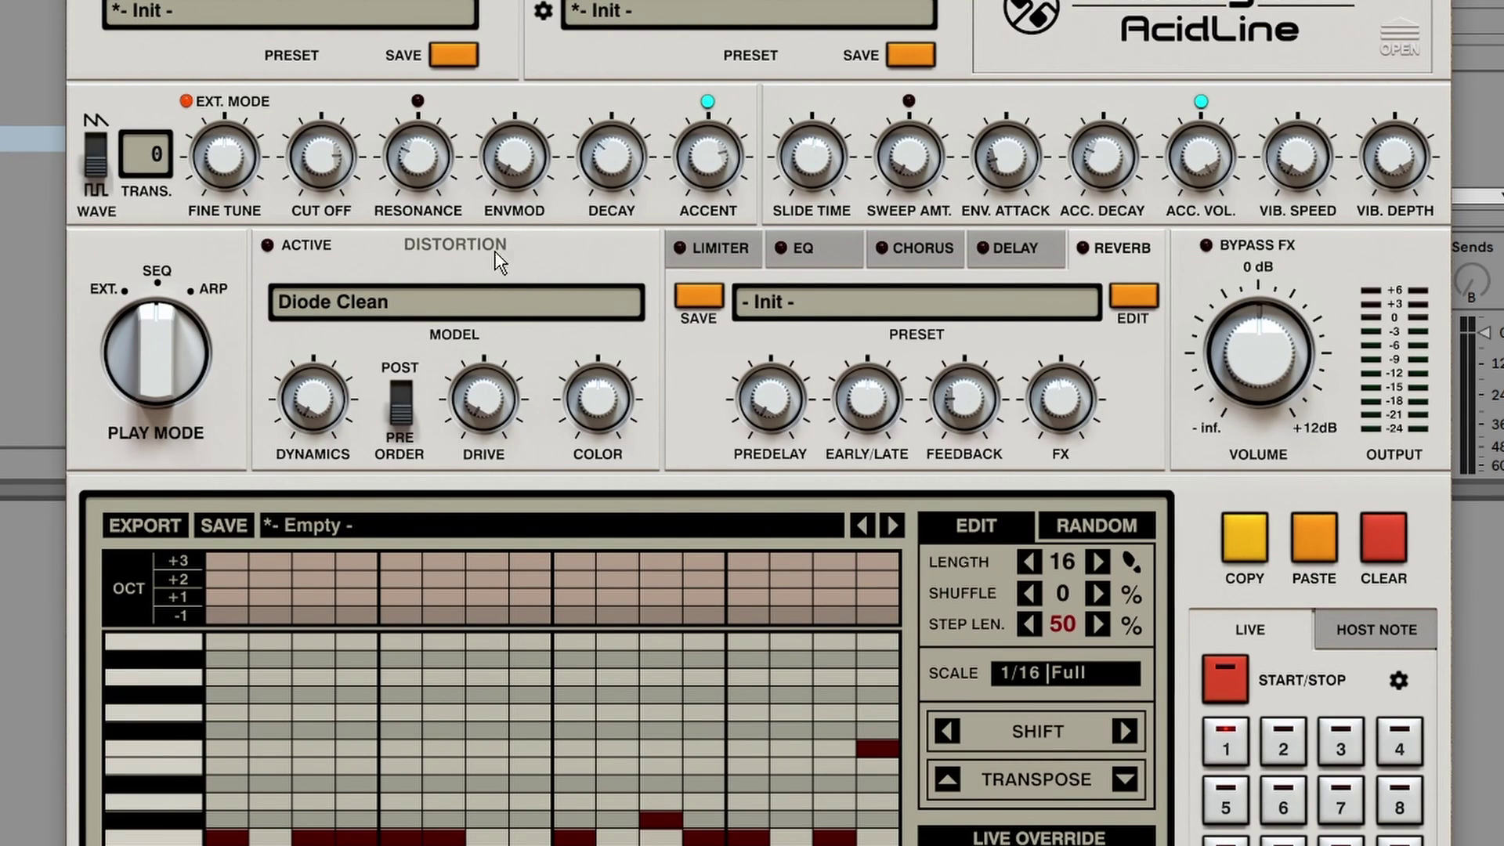
Activate the distortion, audition the pattern through it, and switch the distortion model to RAT Clean.
click(268, 246)
key(space)
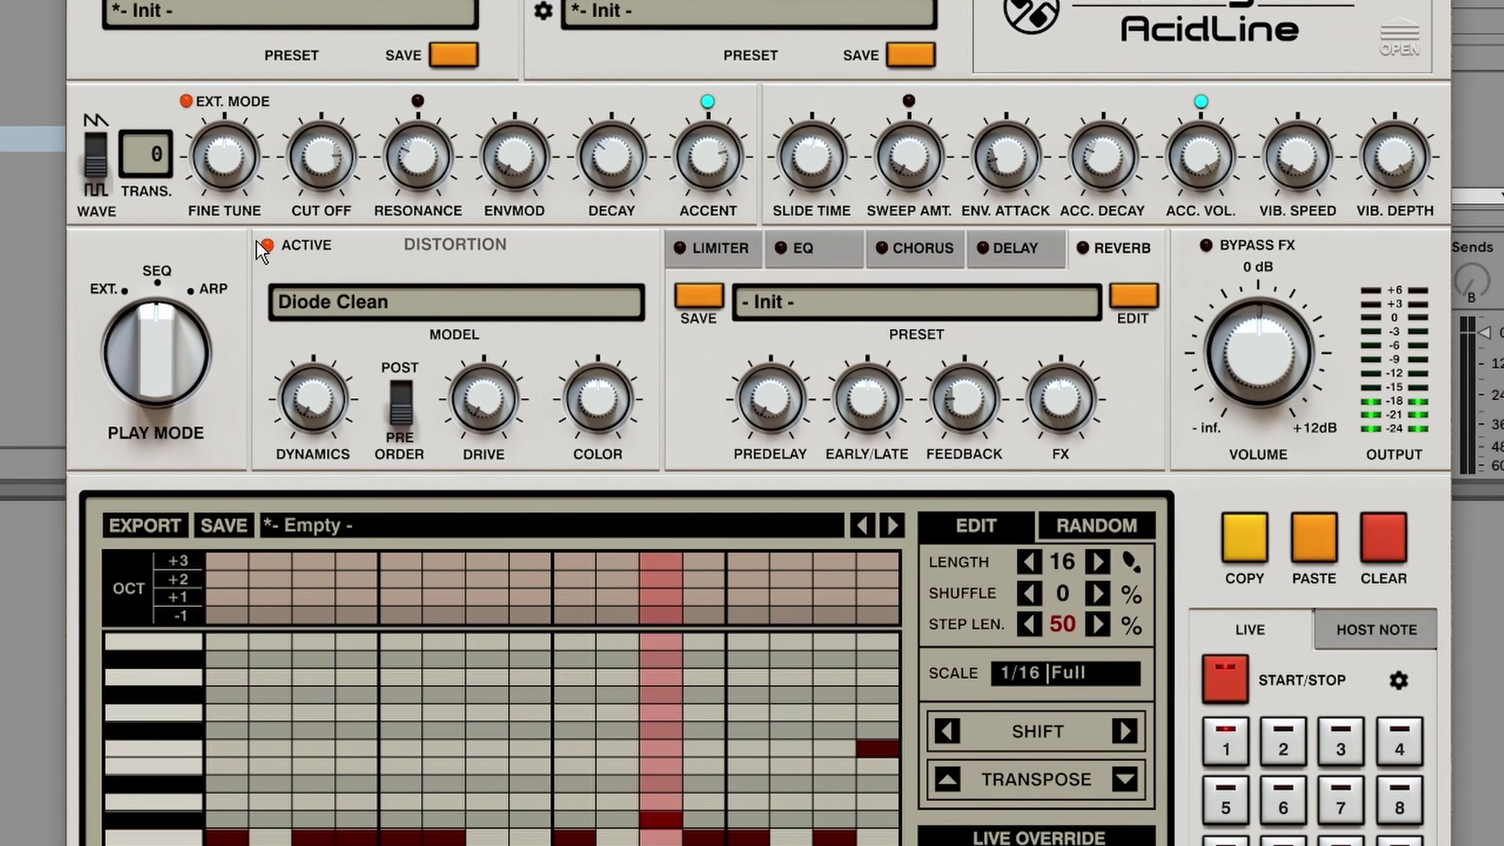
key(space)
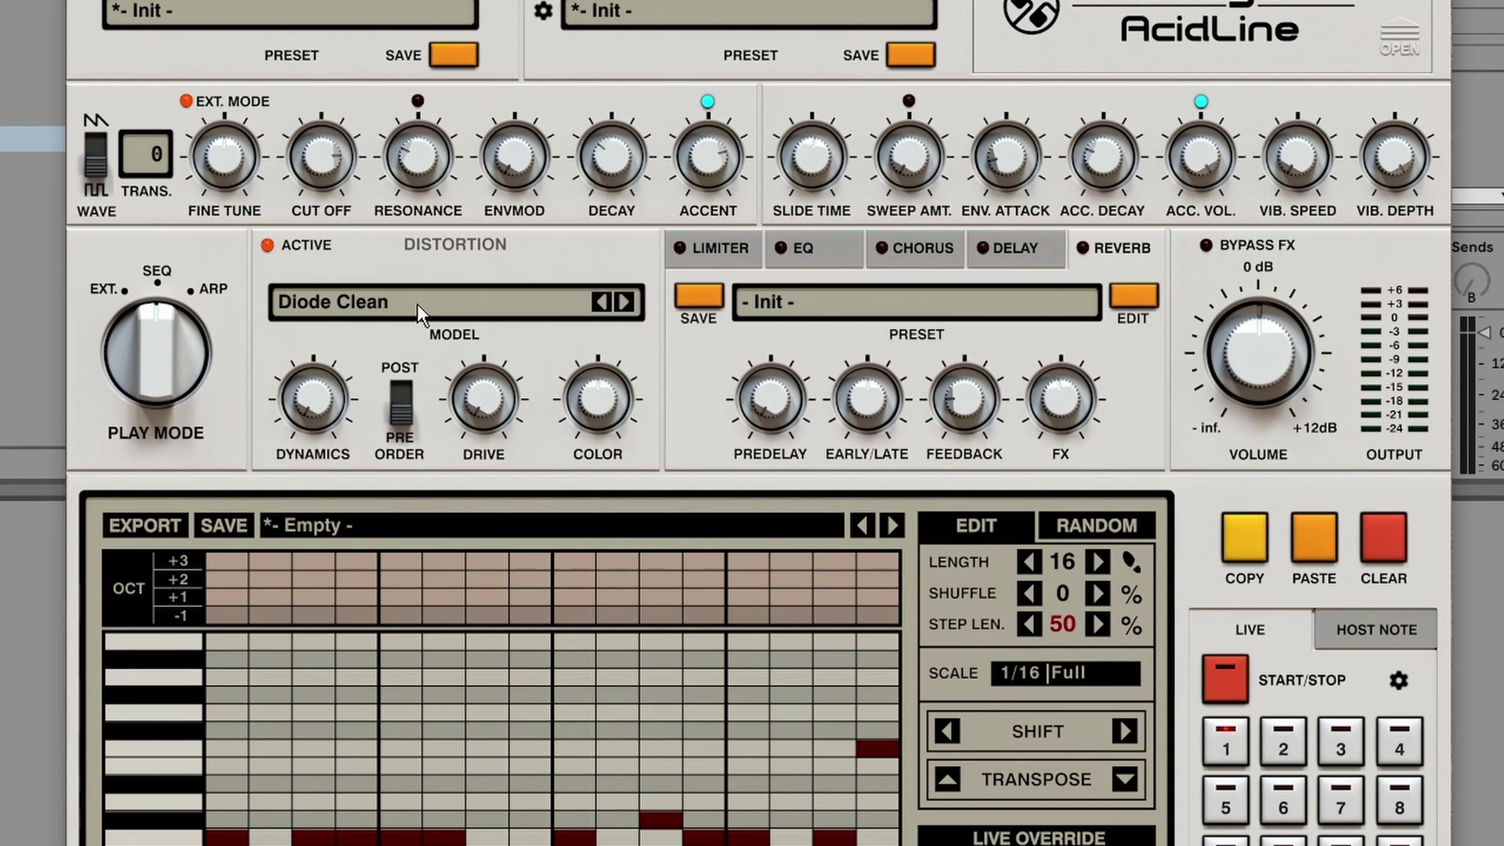
click(403, 303)
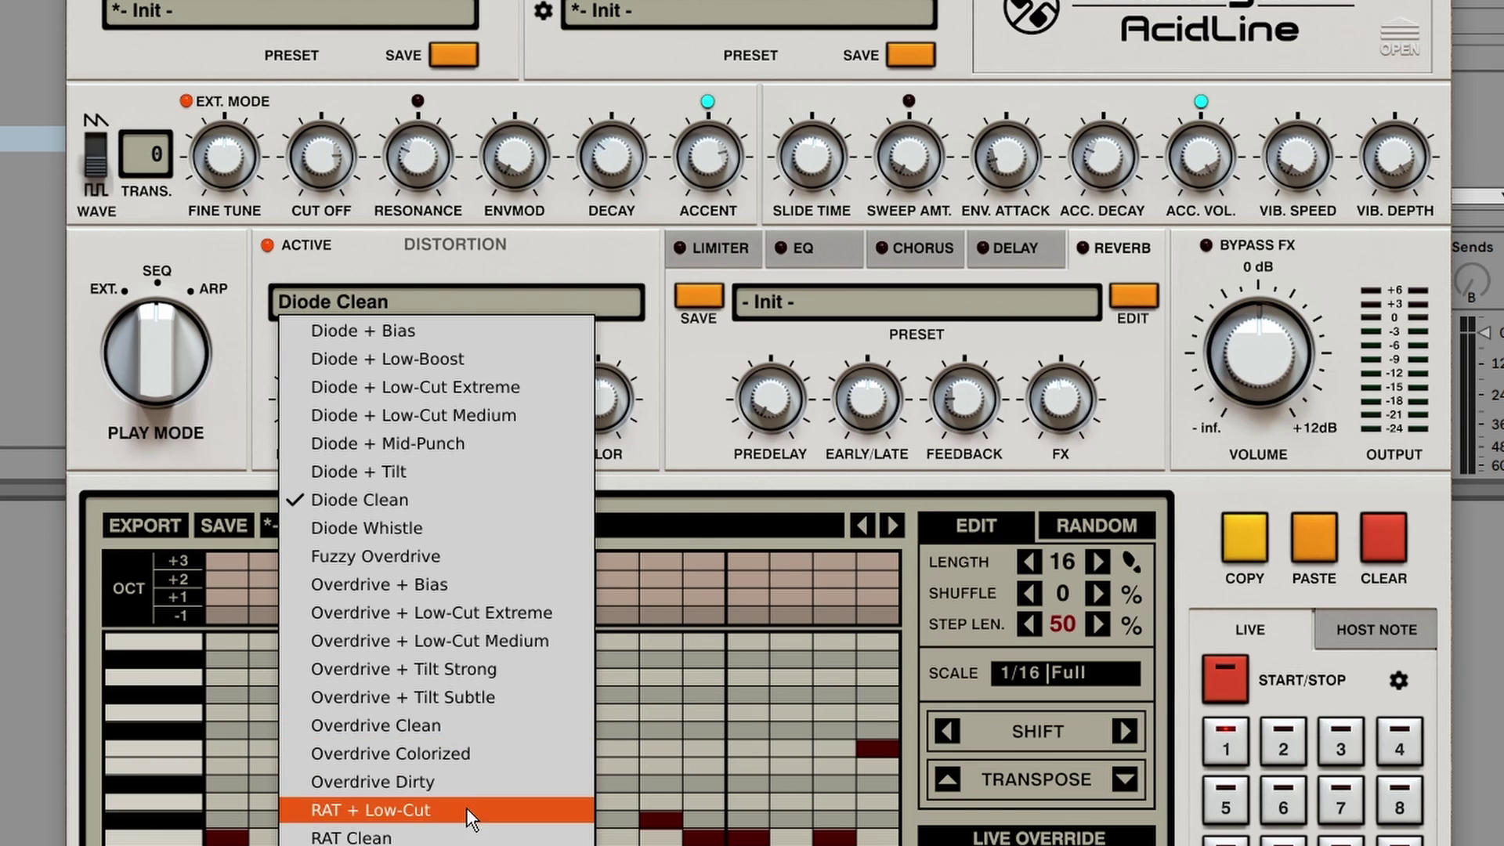
click(468, 836)
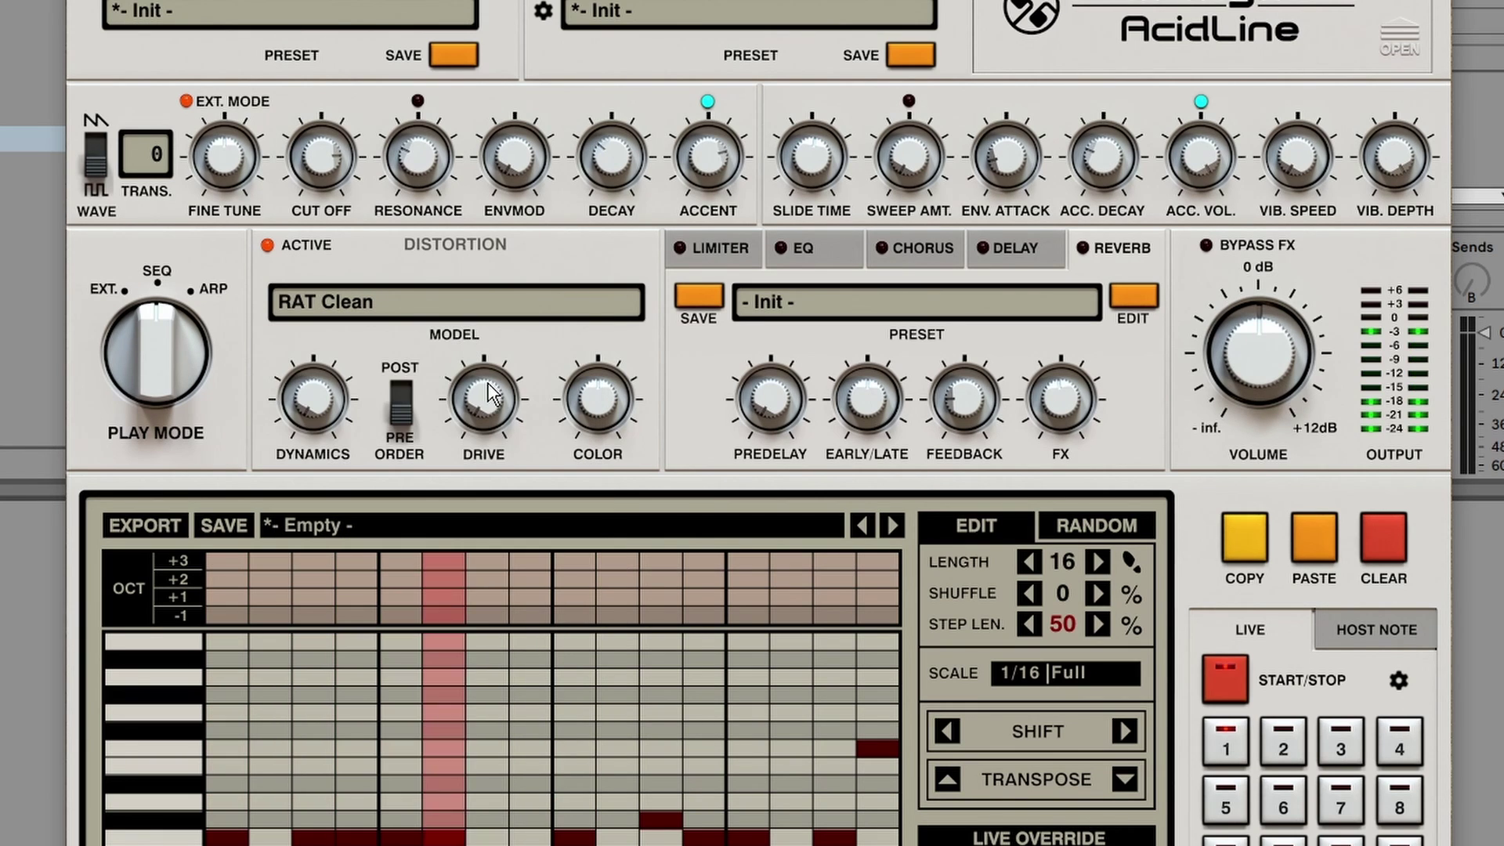
key(space)
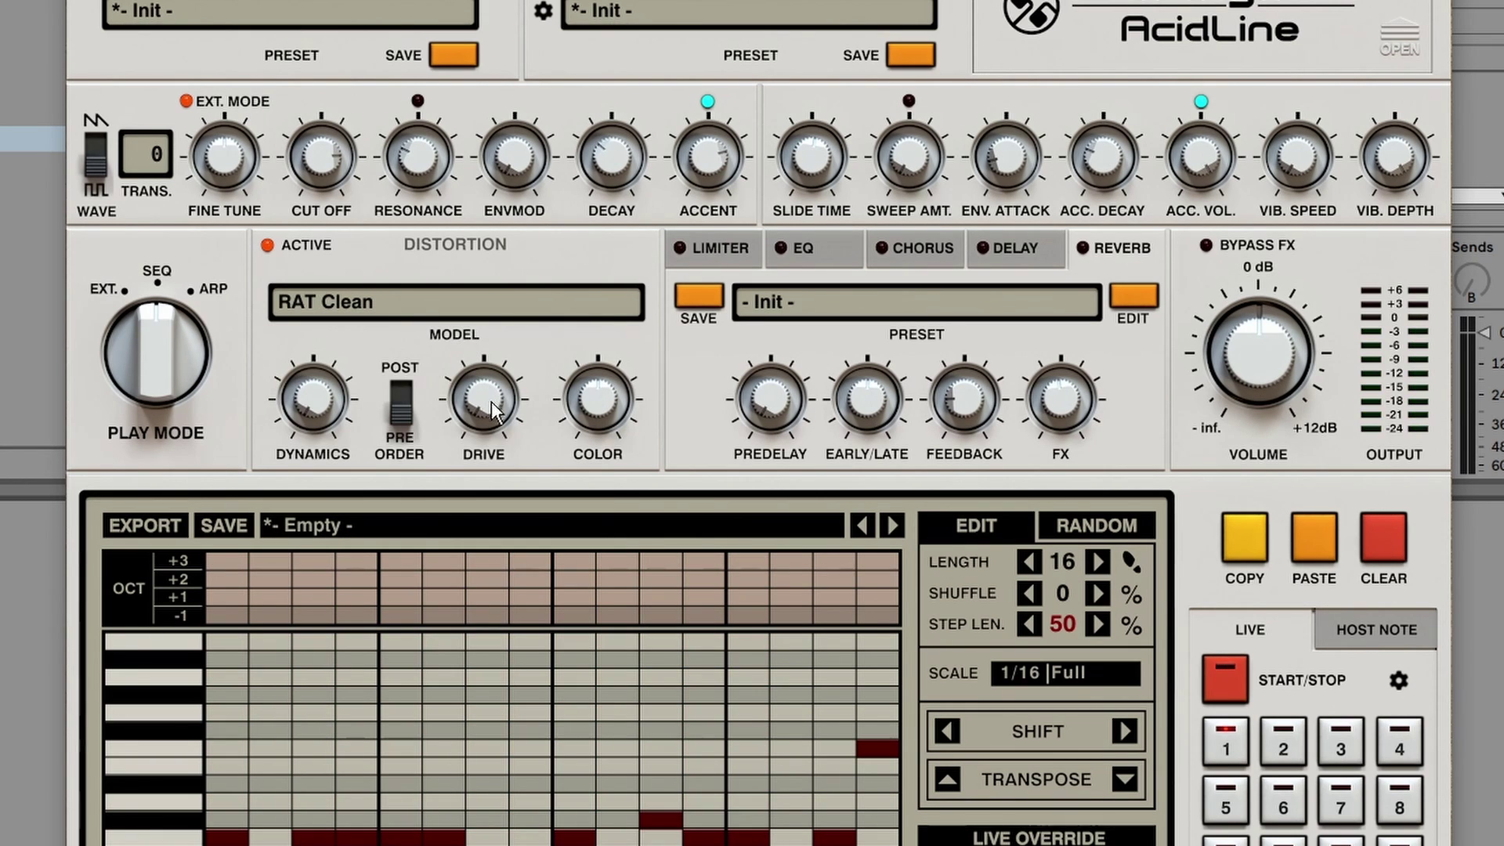
Raise the distortion drive while the pattern plays through the RAT Clean model.
key(space)
drag(492, 407, 491, 368)
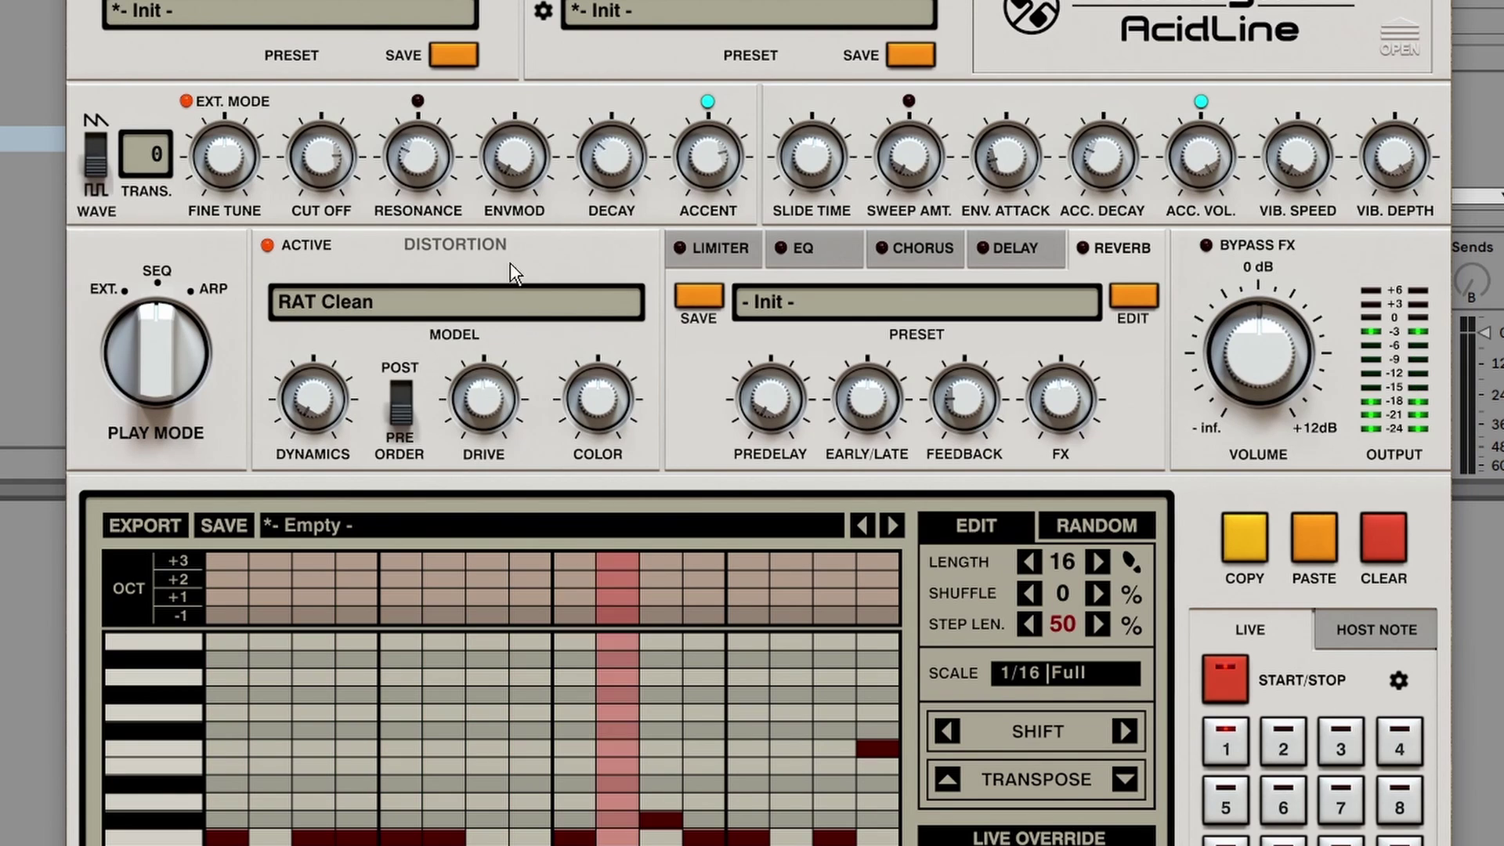
key(space)
drag(496, 398, 573, 379)
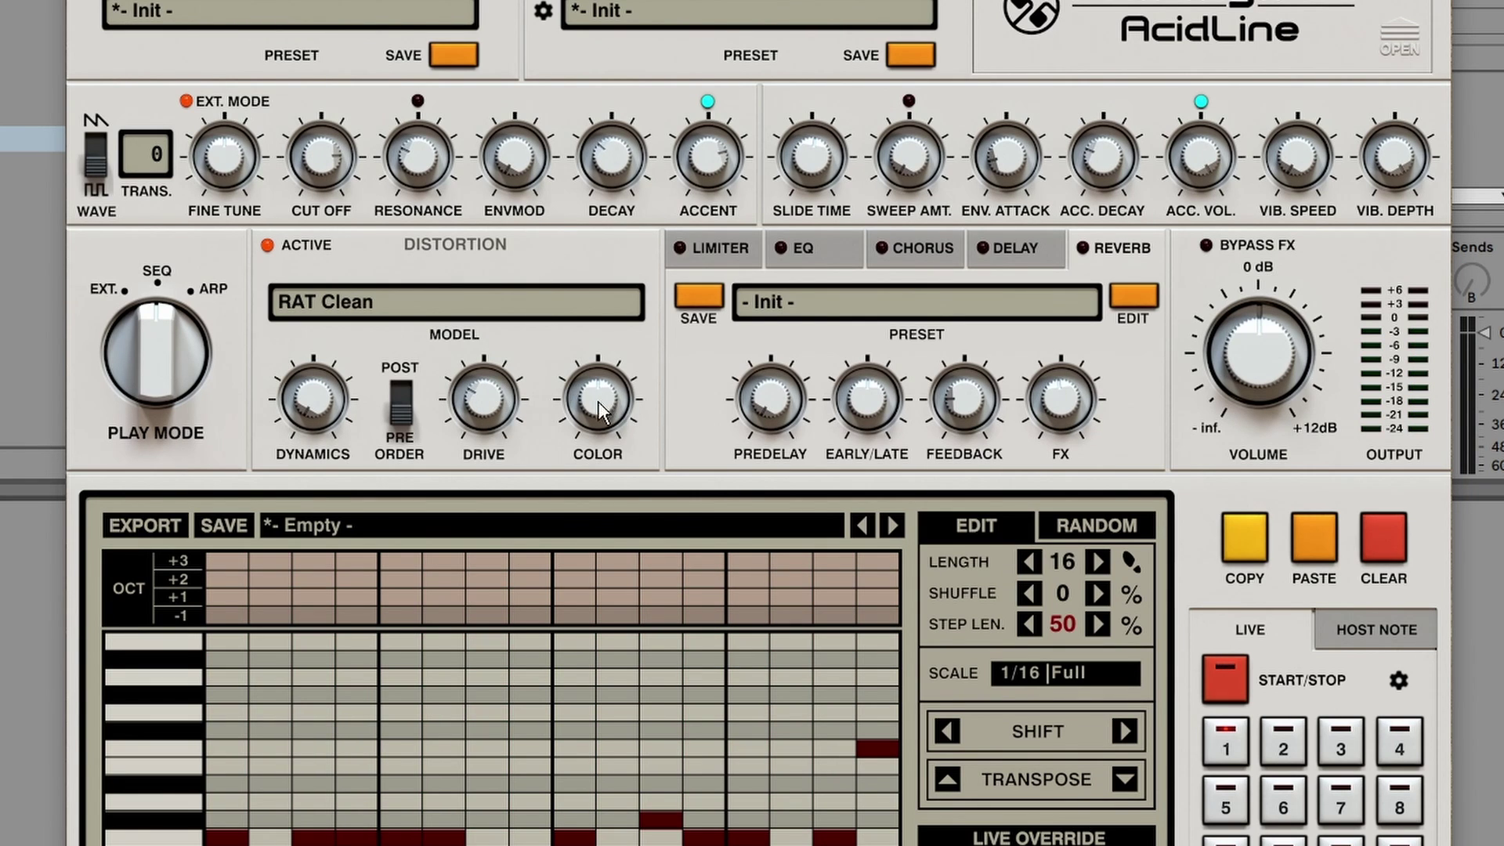
Vary the distortion color across its range while the pattern plays.
key(space)
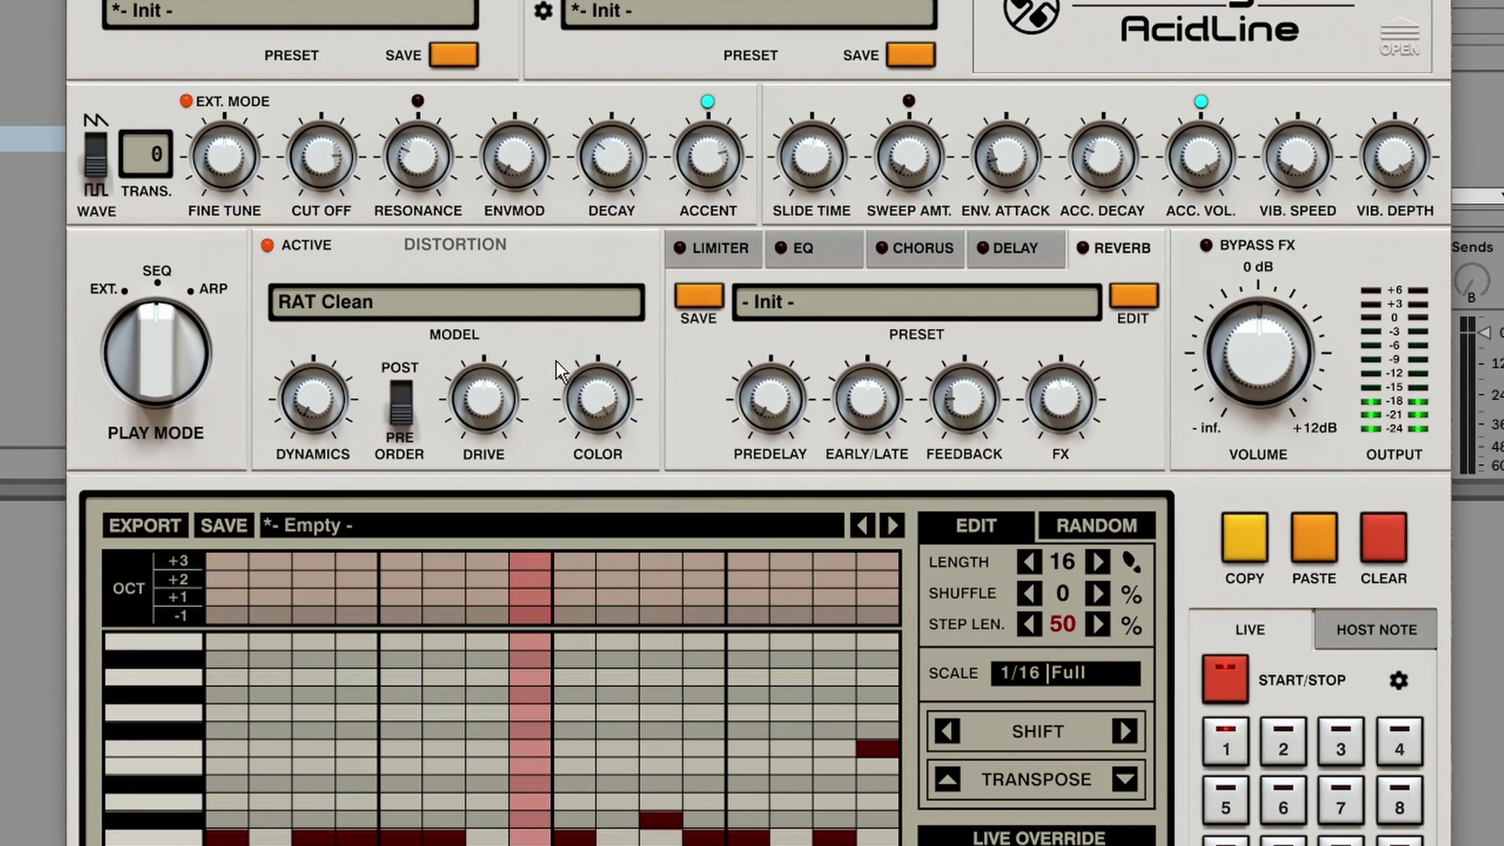
drag(571, 368, 595, 737)
key(space)
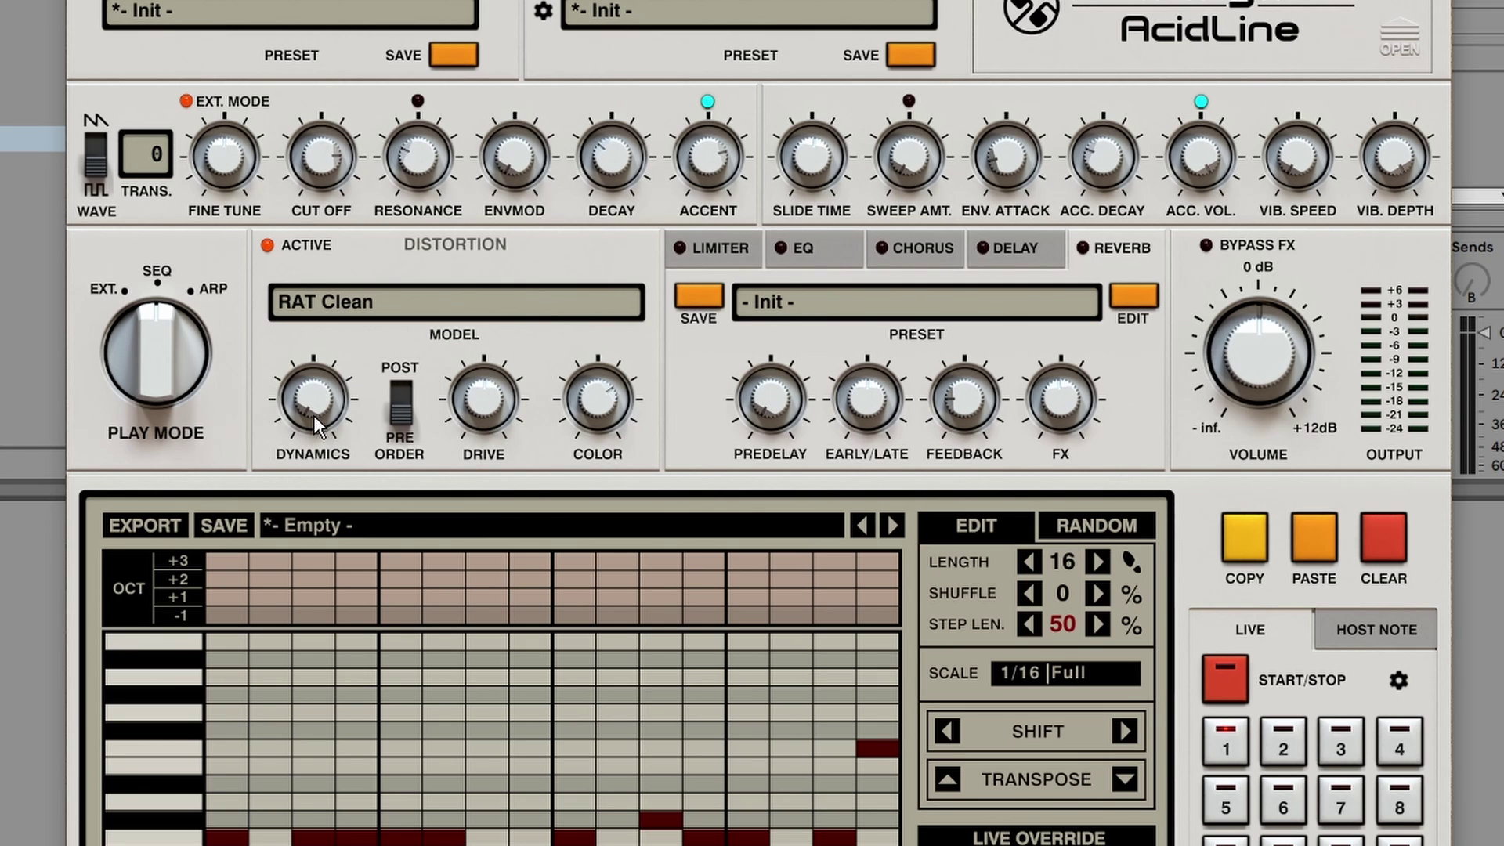
Play the pattern with raised distortion dynamics and try the pre/post distortion order.
key(space)
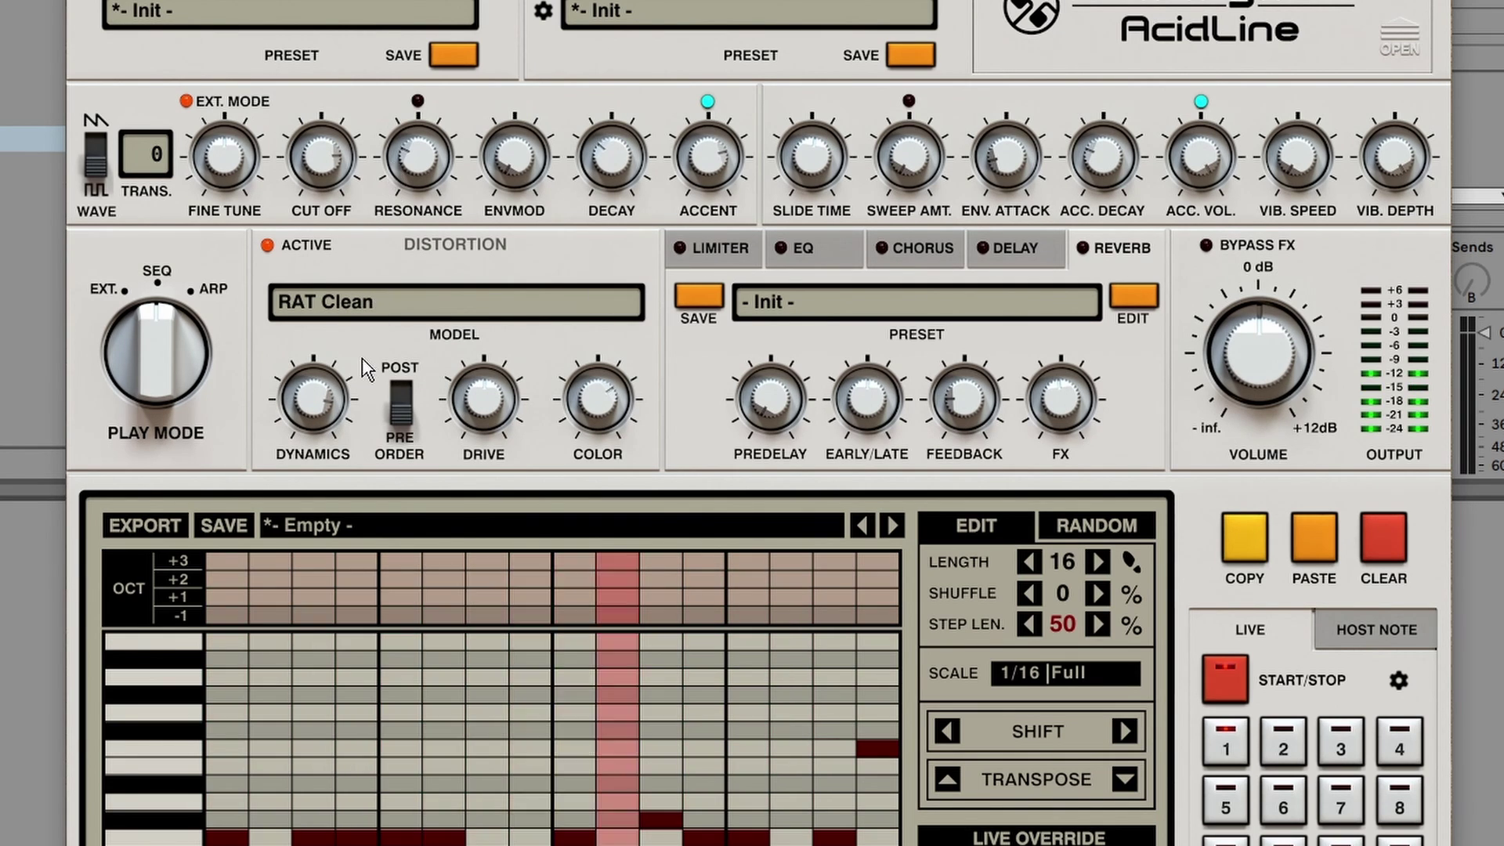
key(space)
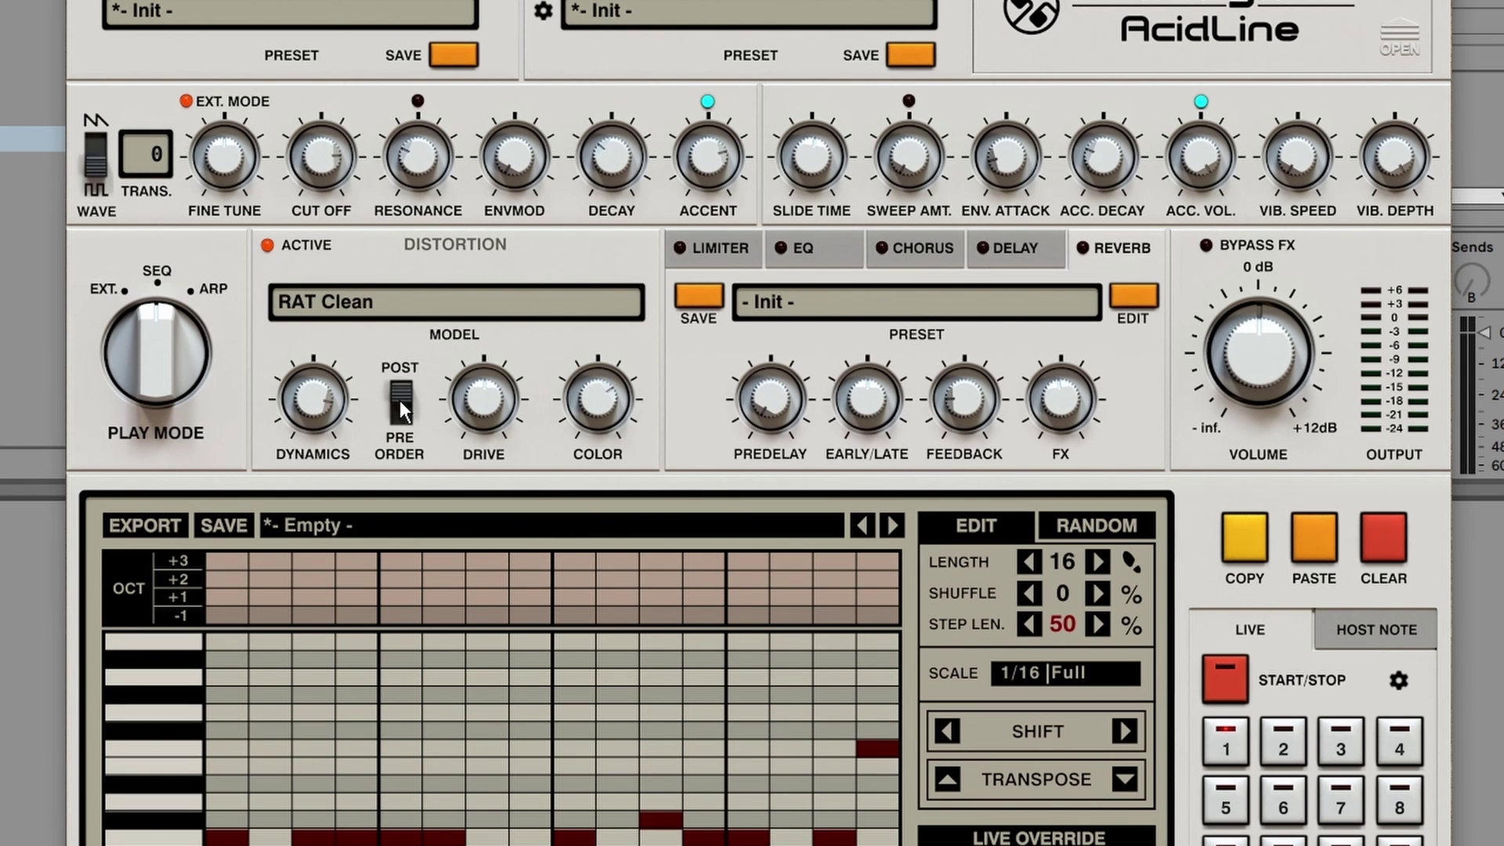
key(space)
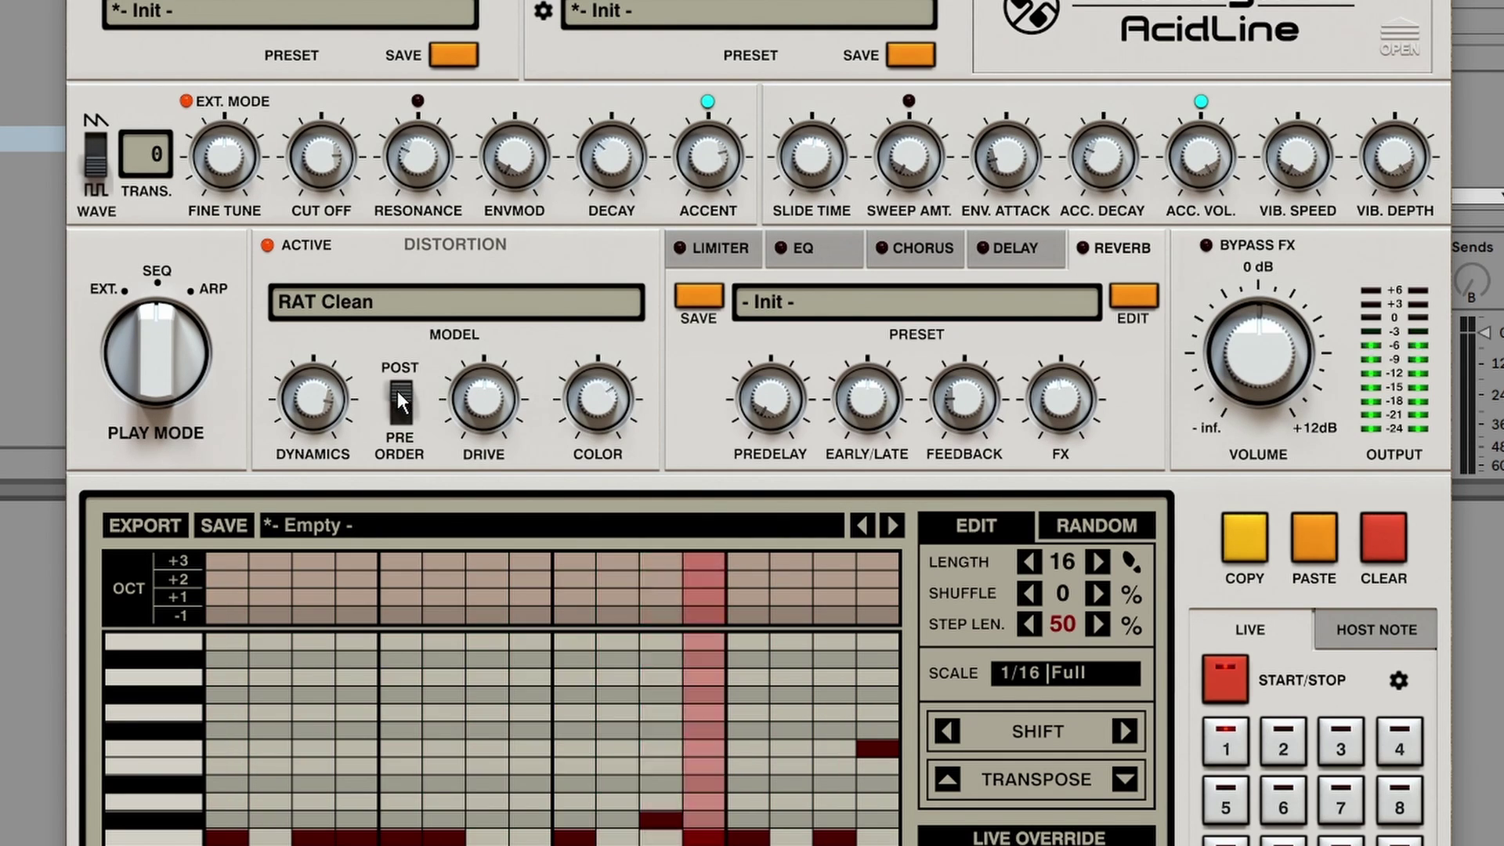
key(space)
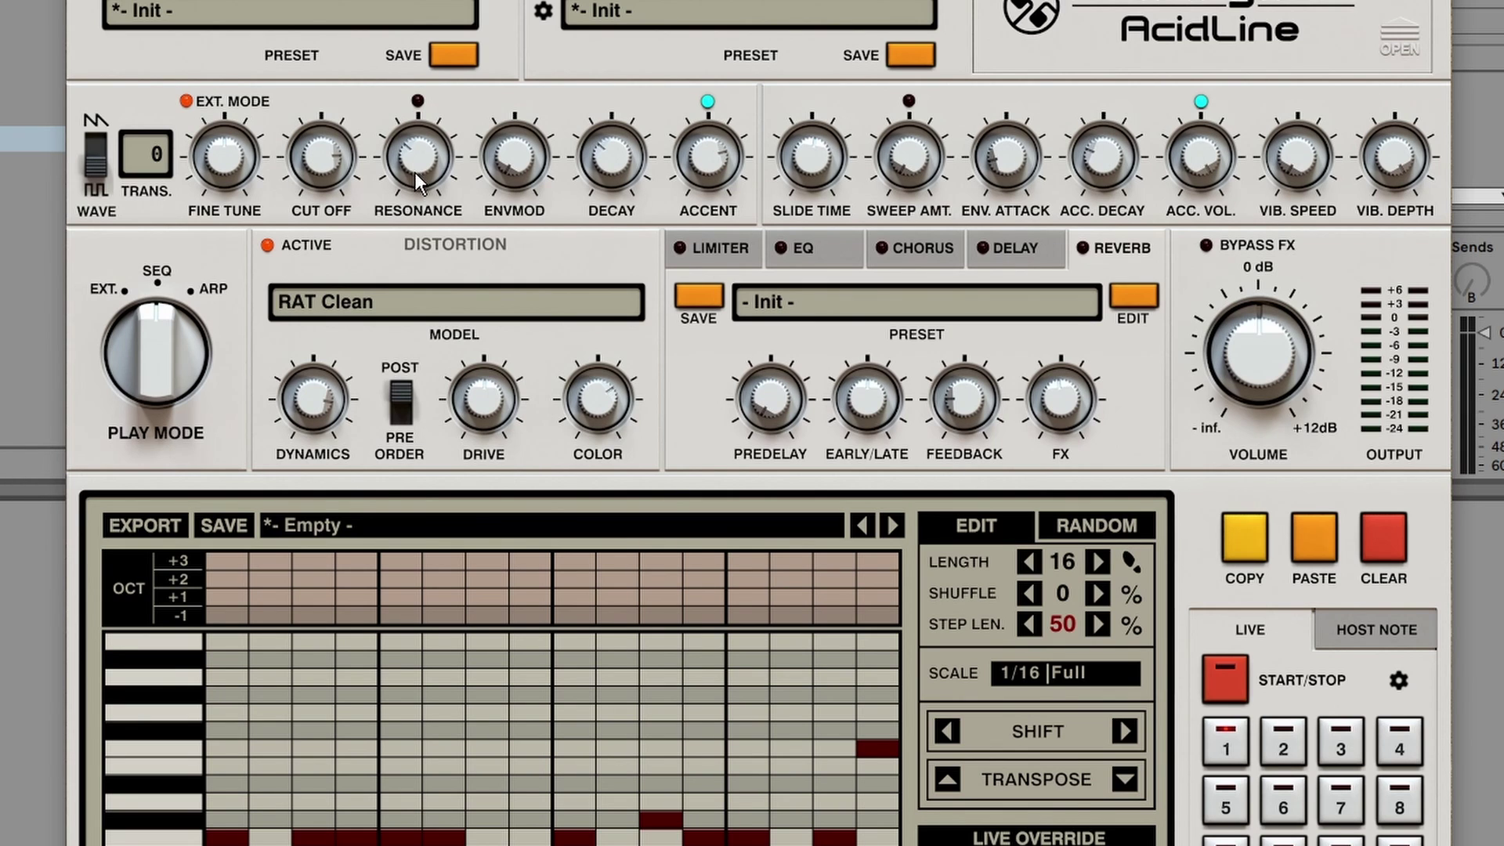
Vary the distortion dynamics and lower the filter cutoff during pattern playback.
key(space)
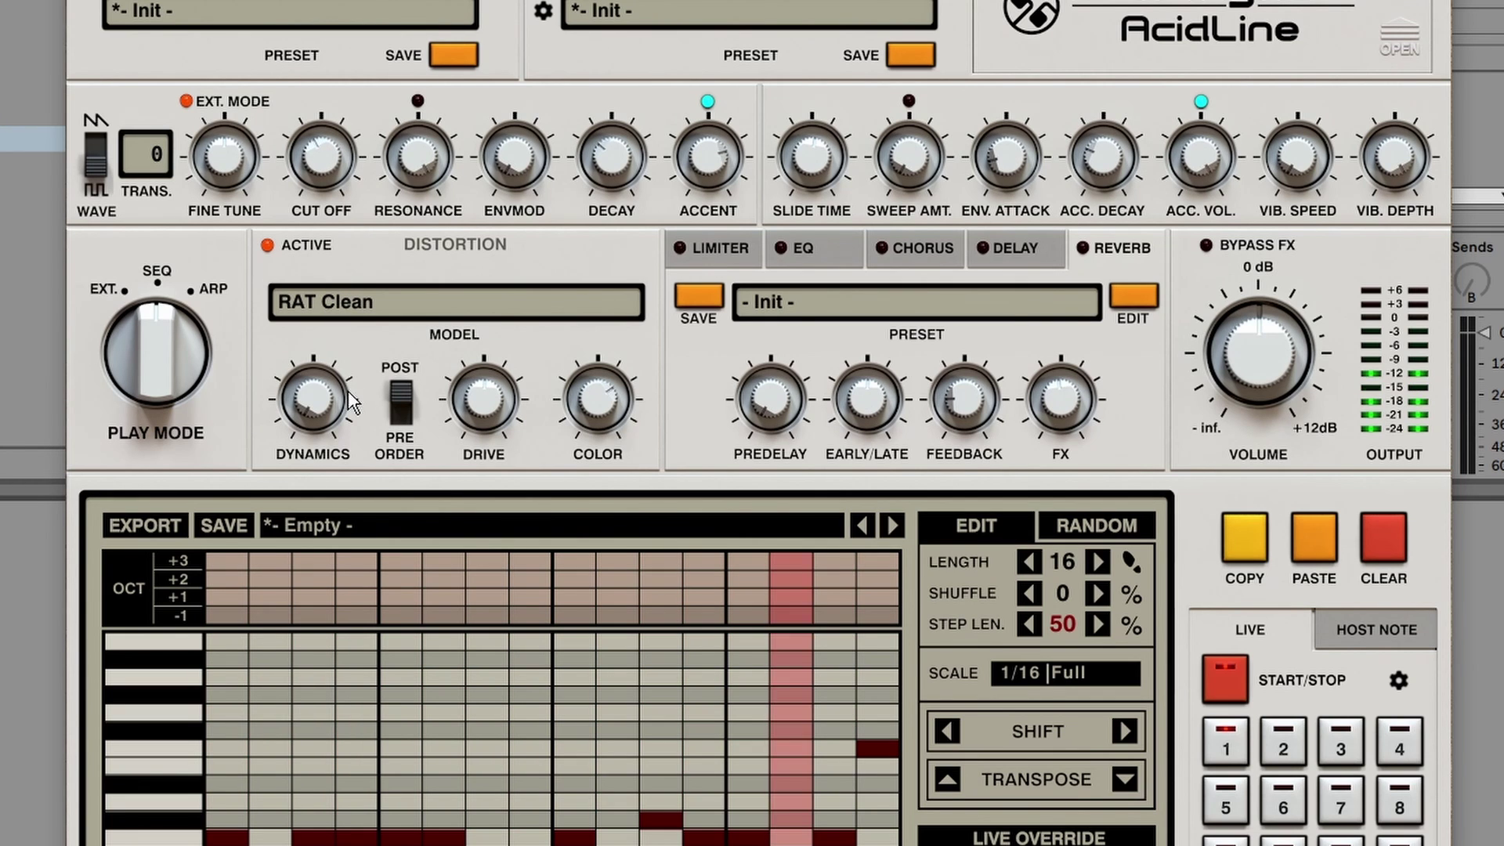
drag(326, 415, 393, 138)
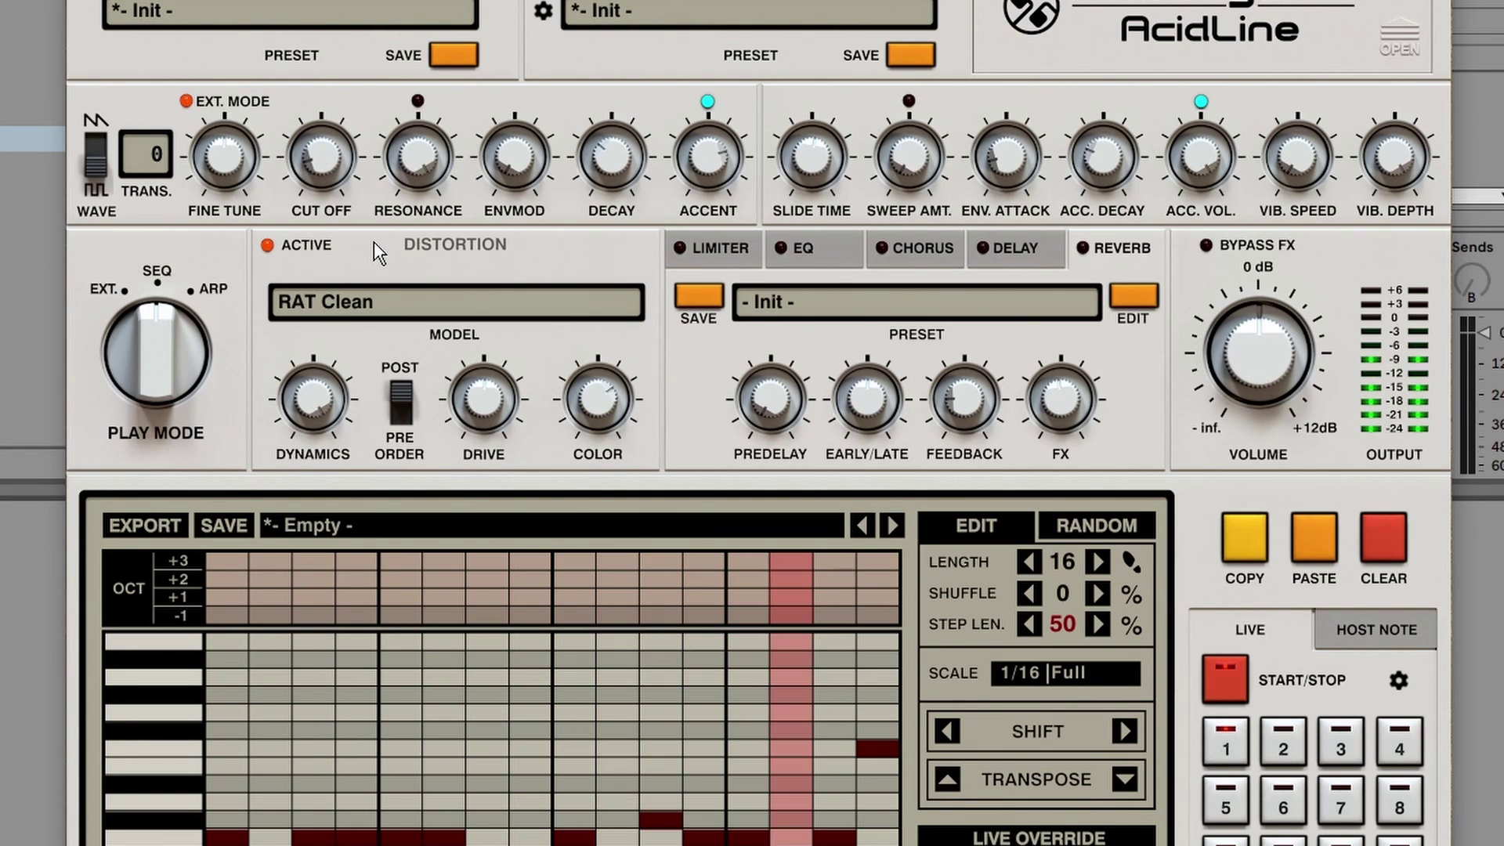
key(space)
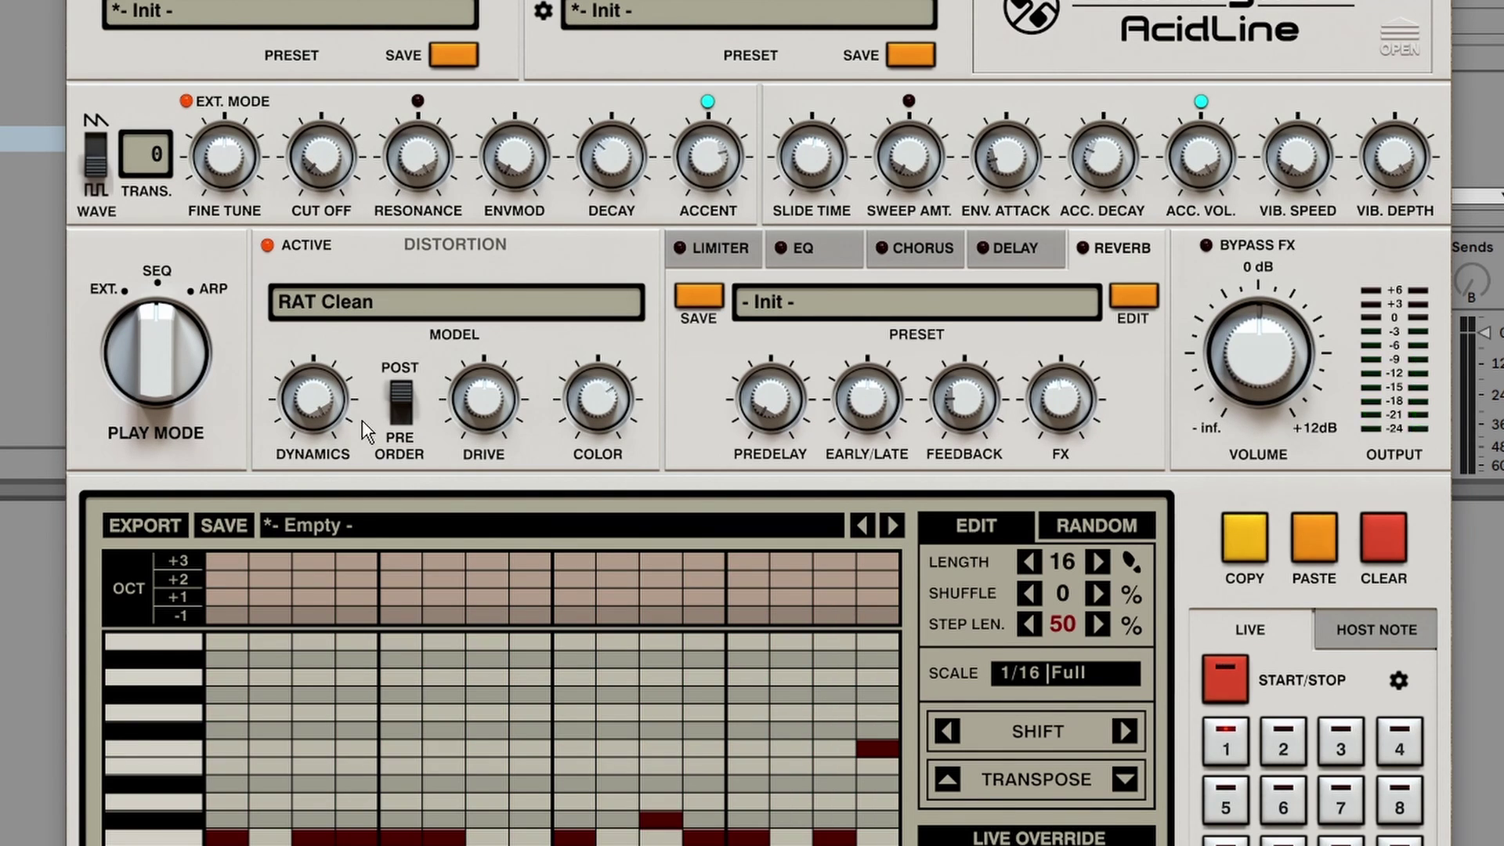
Audition overdrive distortion models such as Overdrive + Low-Cut Extreme during playback, and select Overdrive Clean.
click(376, 303)
click(384, 675)
key(space)
click(448, 299)
click(477, 605)
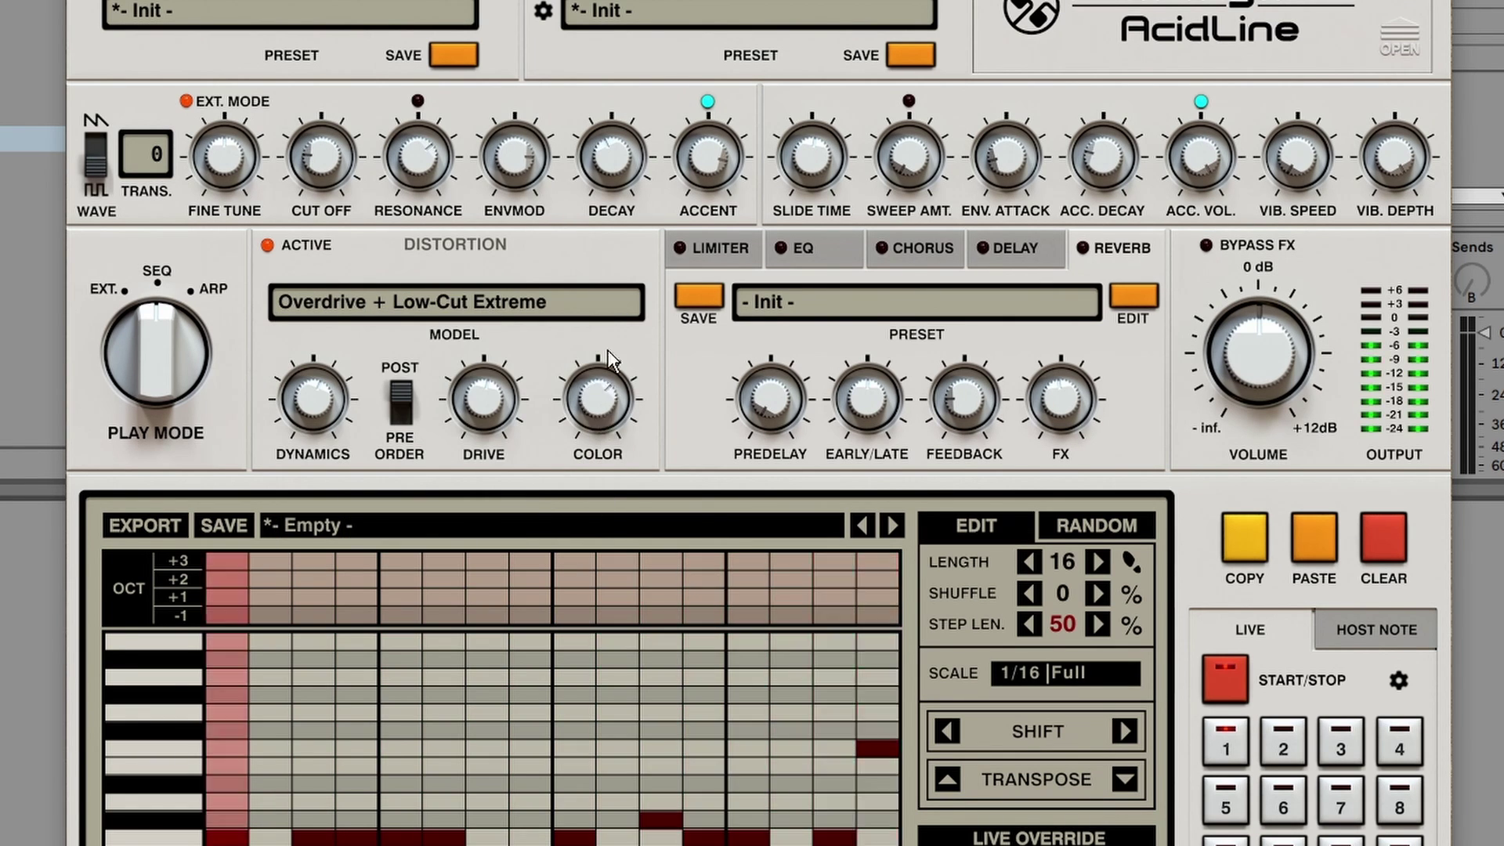
click(376, 303)
click(446, 726)
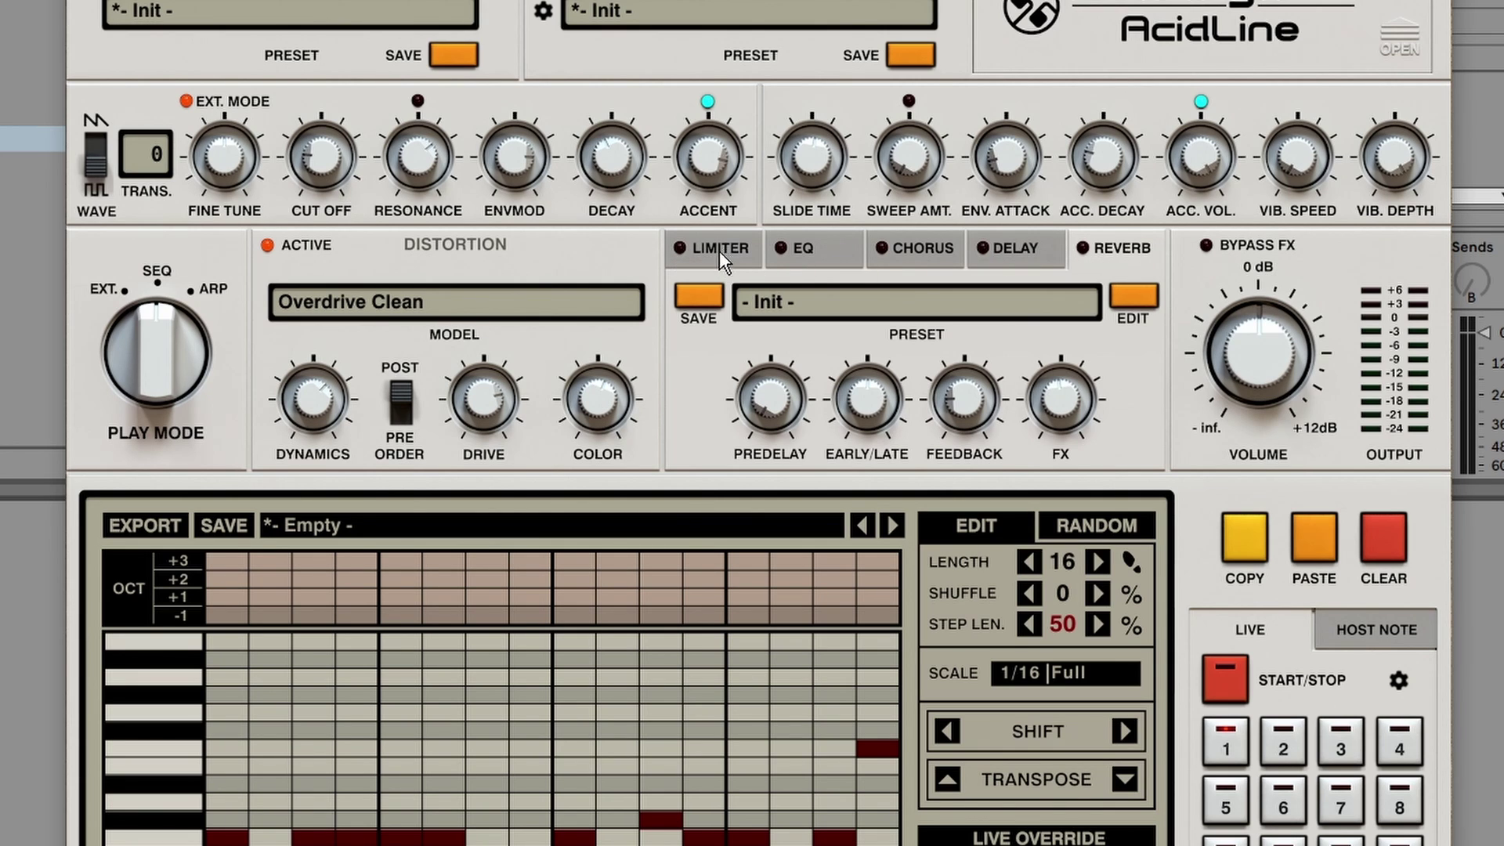
Move the limiter to the end of the effects chain, and show the EQ and chorus controls.
drag(719, 251, 1117, 249)
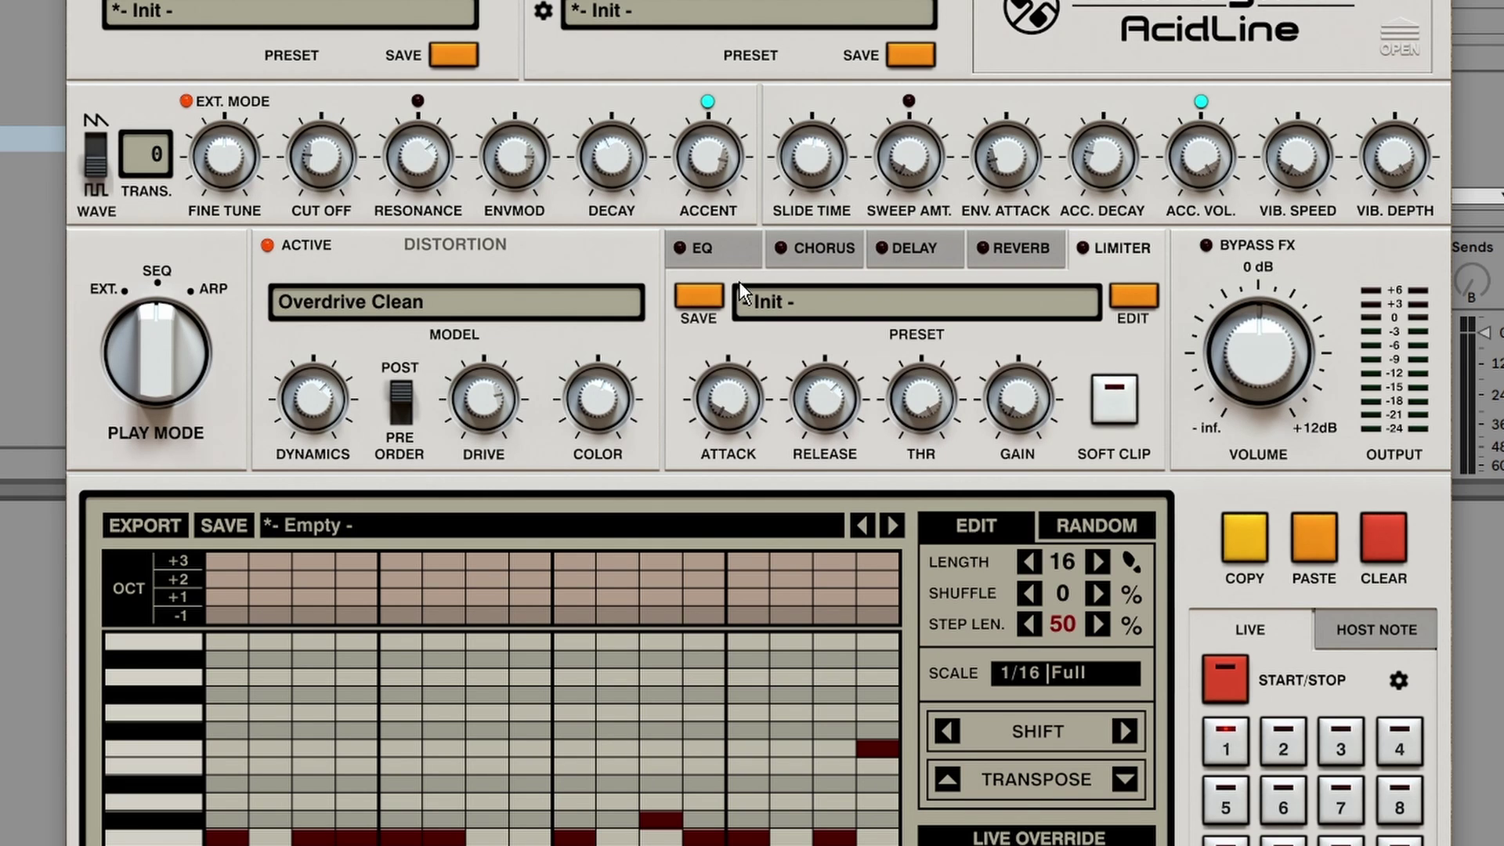
click(713, 249)
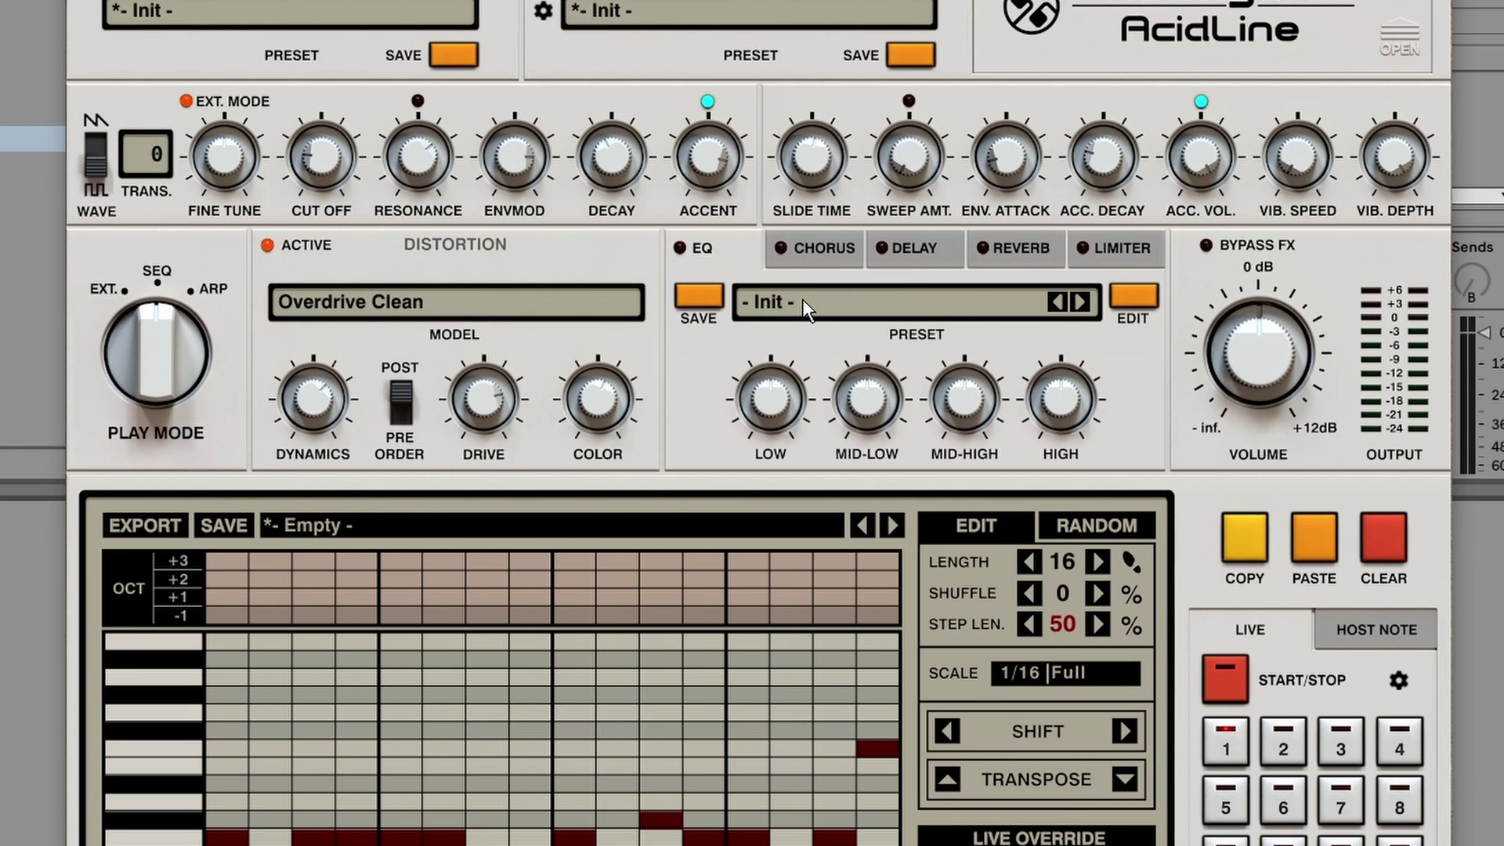
click(801, 304)
click(815, 248)
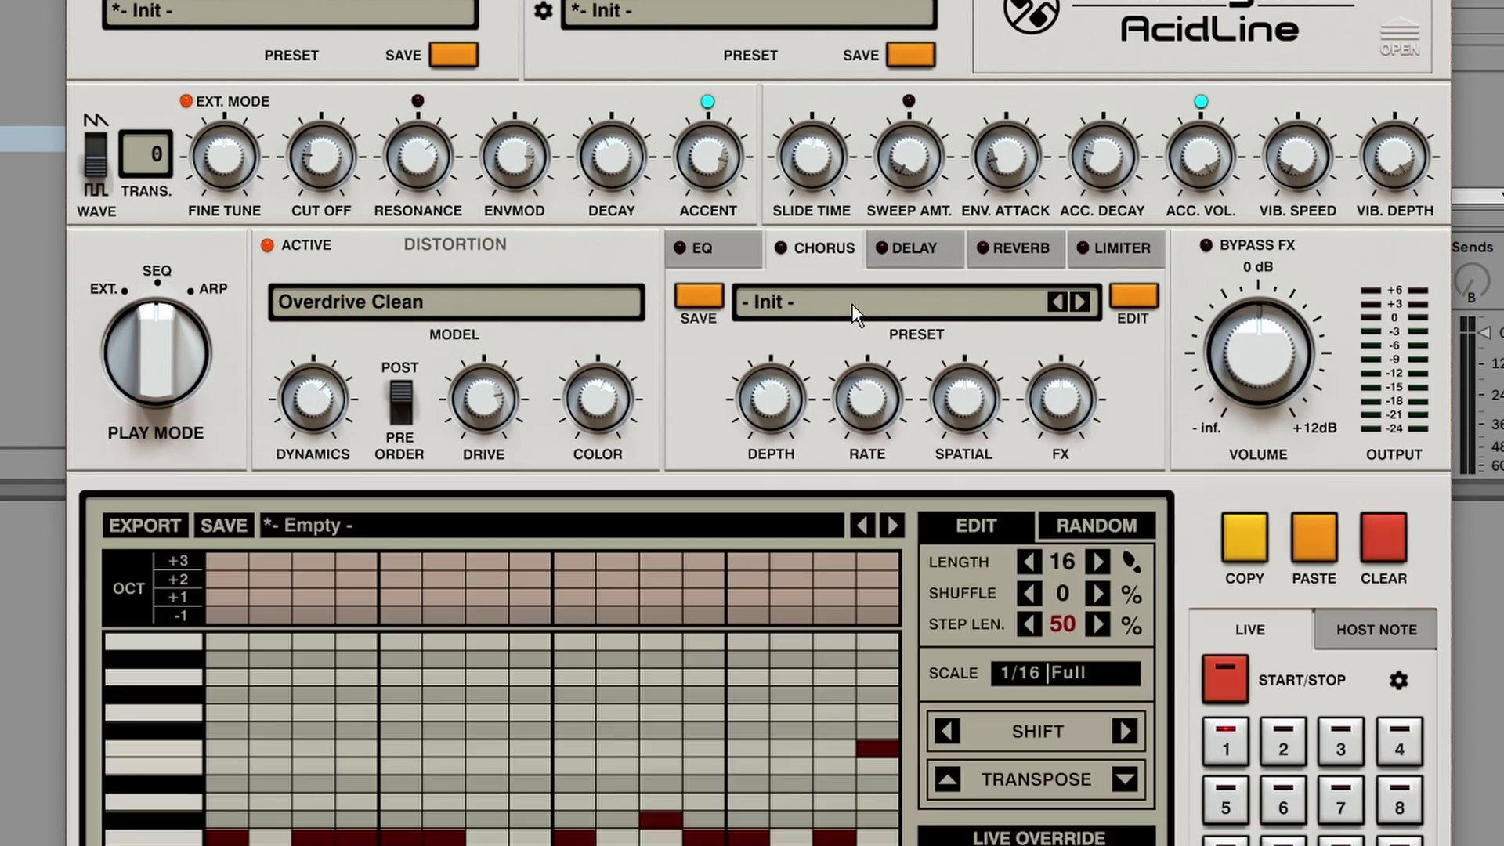
Try adjusting the chorus depth and open the saving of the chorus preset without storing one.
drag(771, 398, 786, 404)
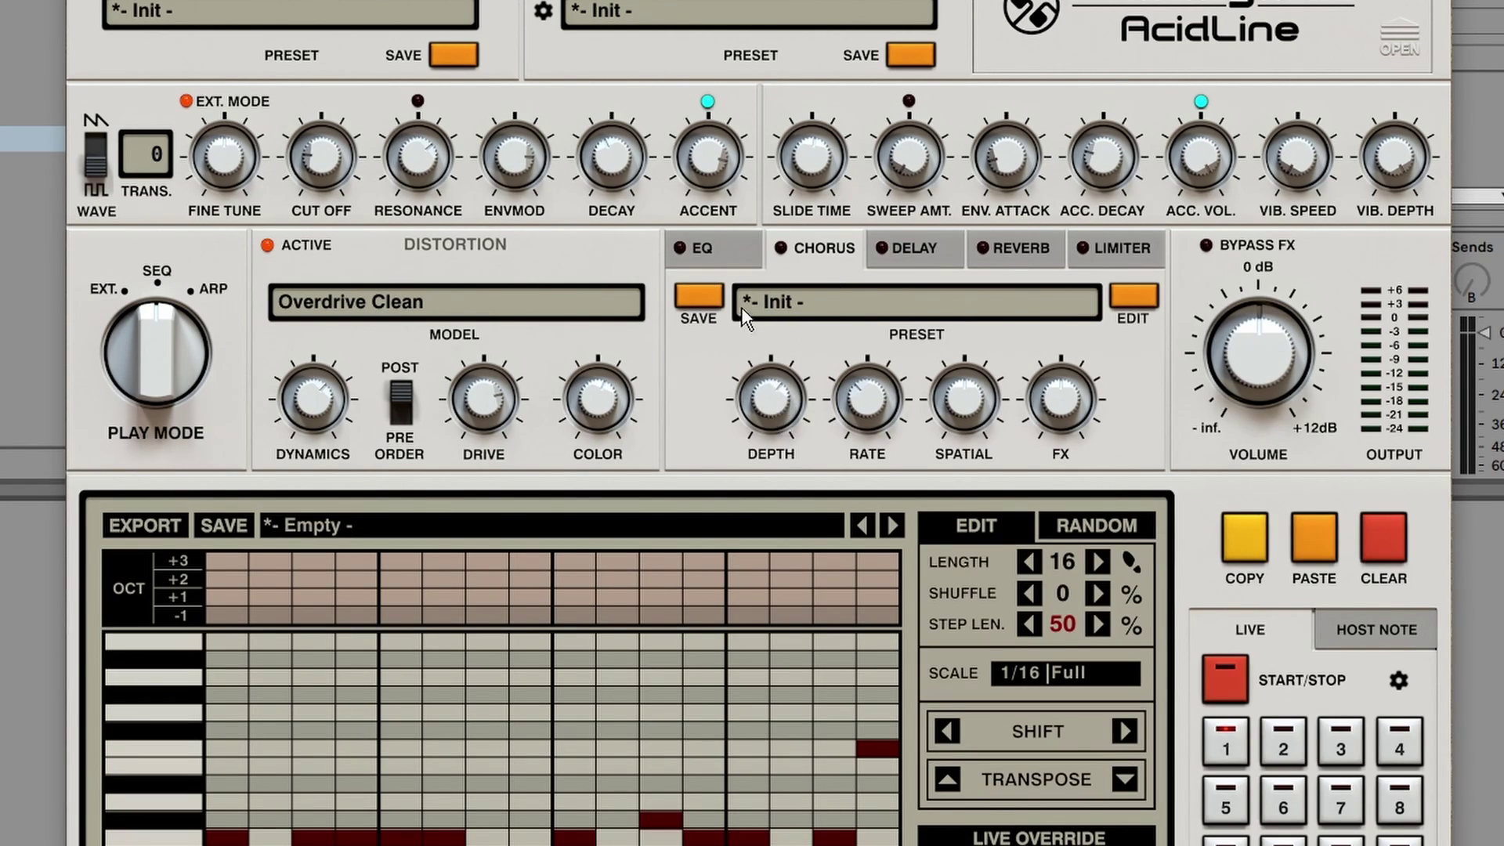
click(710, 304)
key(Escape)
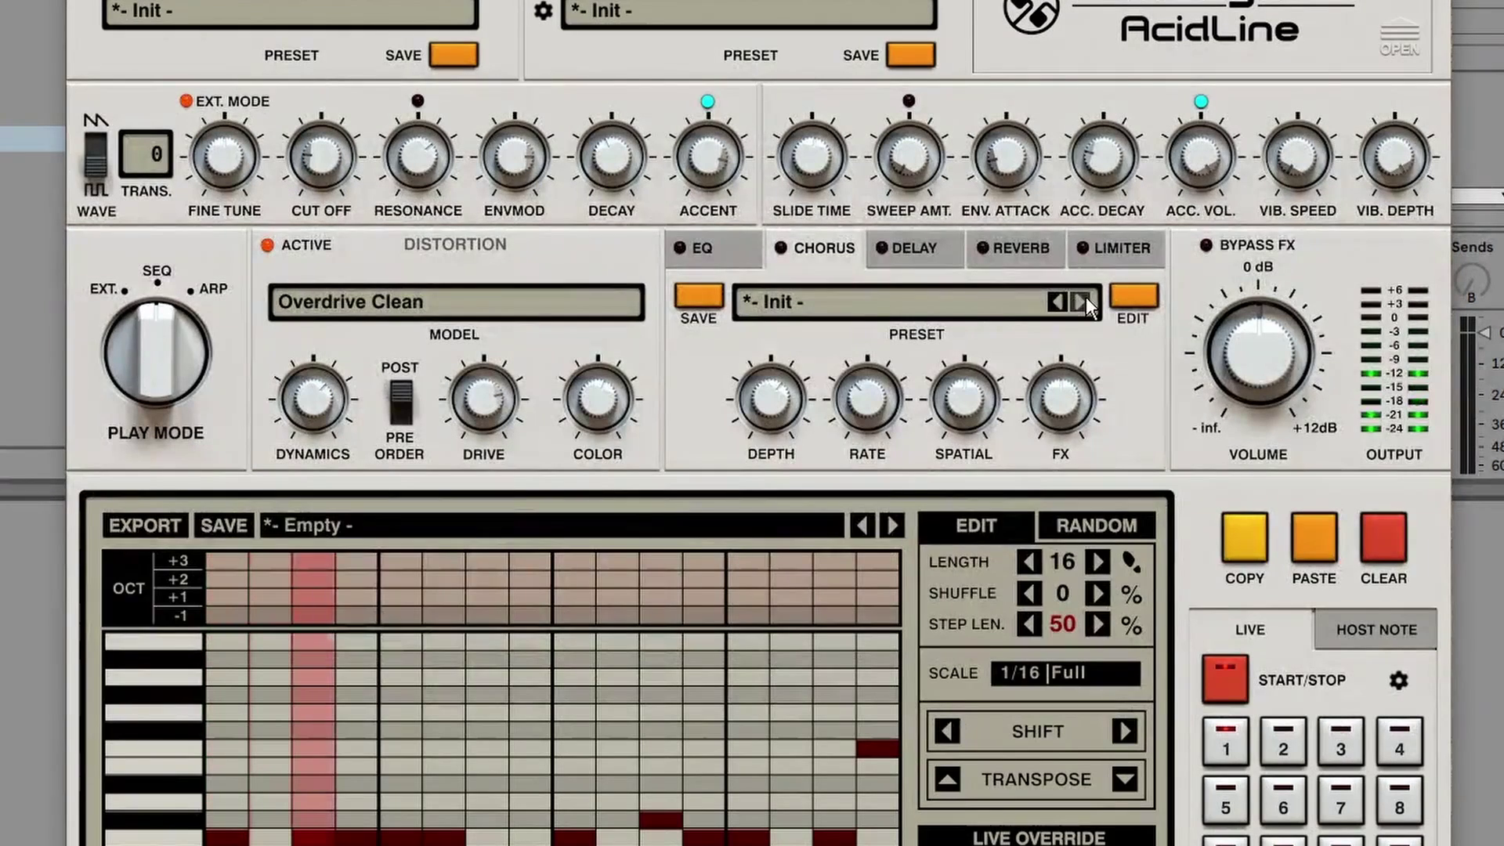
Turn on the chorus and browse its presets during playback, ending on Loose Double-Line.
click(1081, 302)
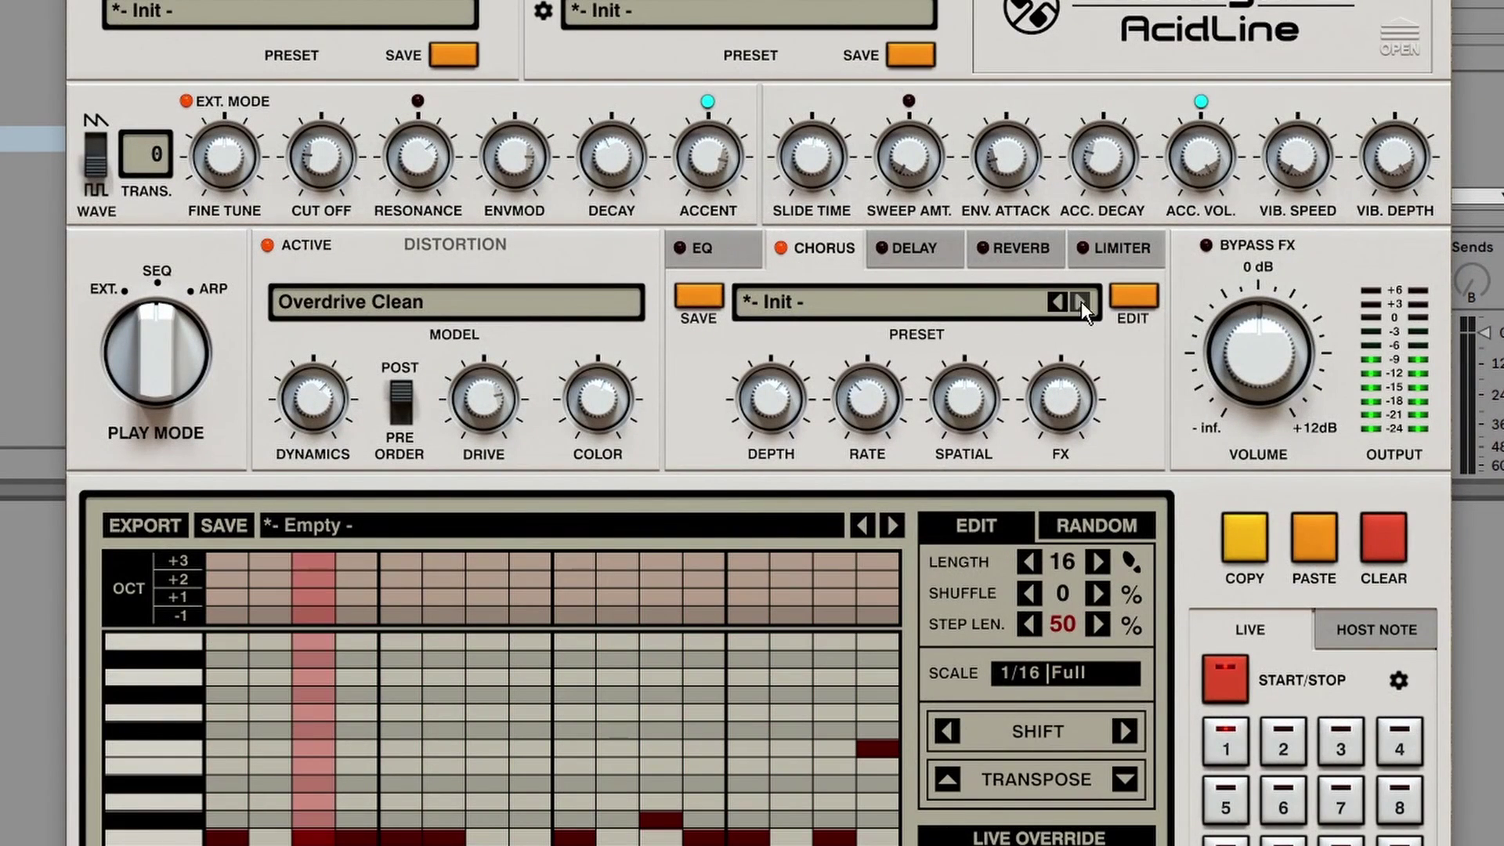
click(1079, 302)
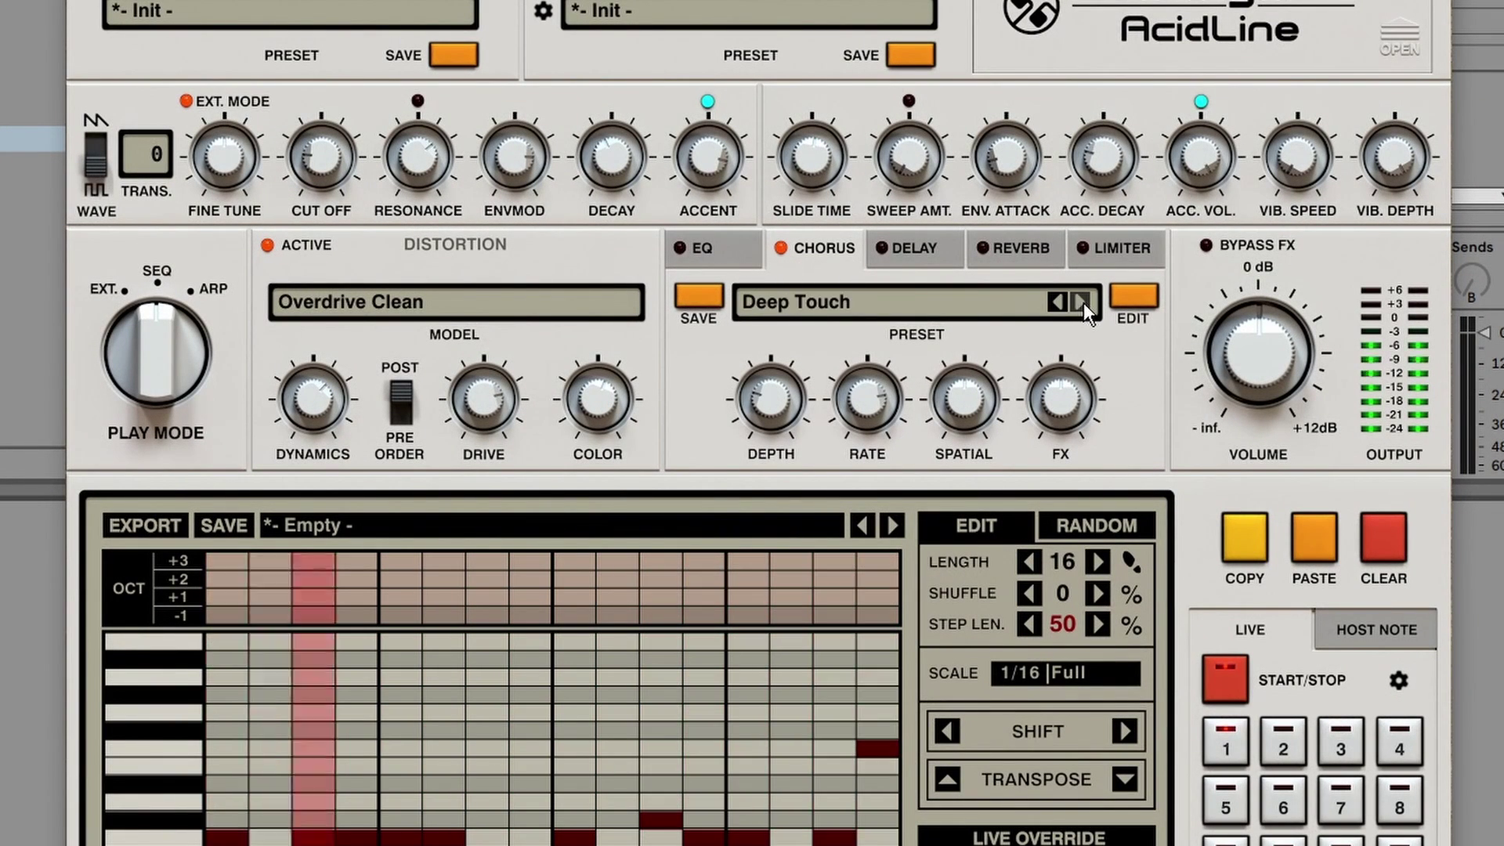
click(1081, 302)
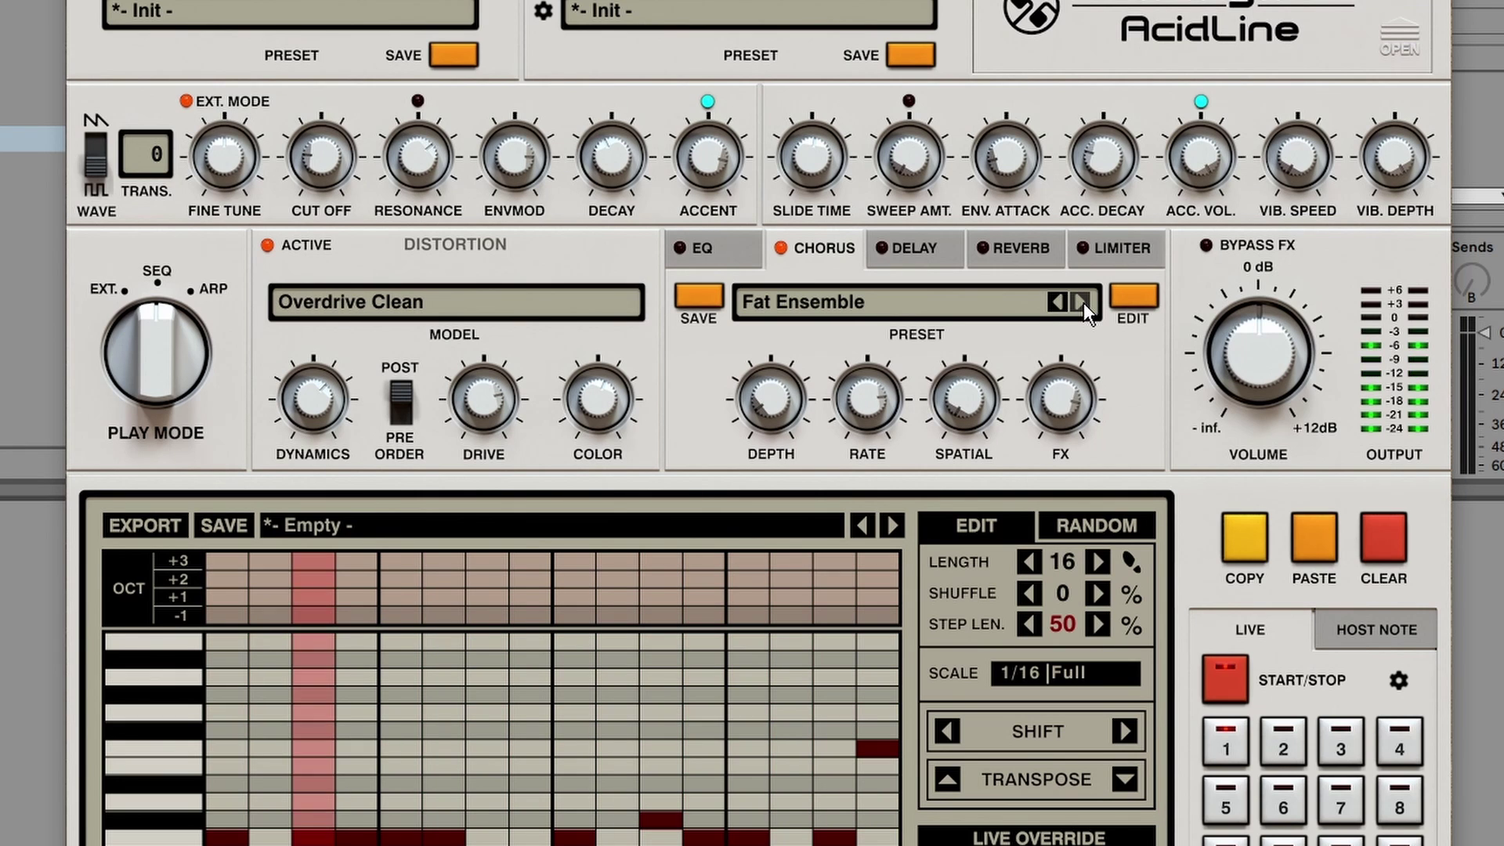
click(1081, 303)
key(space)
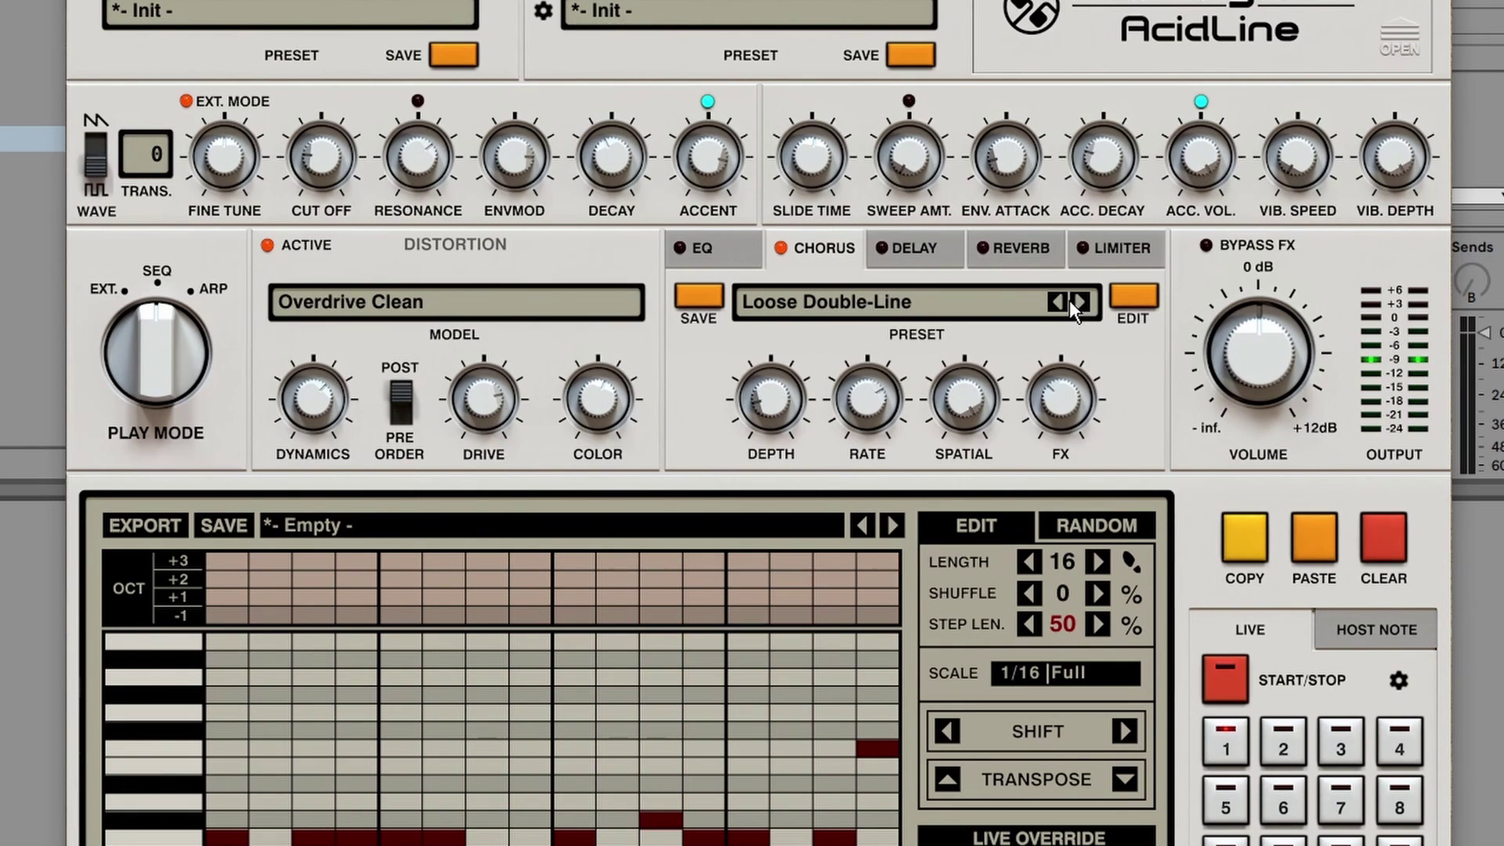
Expand the effect's editing controls and enable the delay with left and right times of 1/16 during playback.
click(1141, 300)
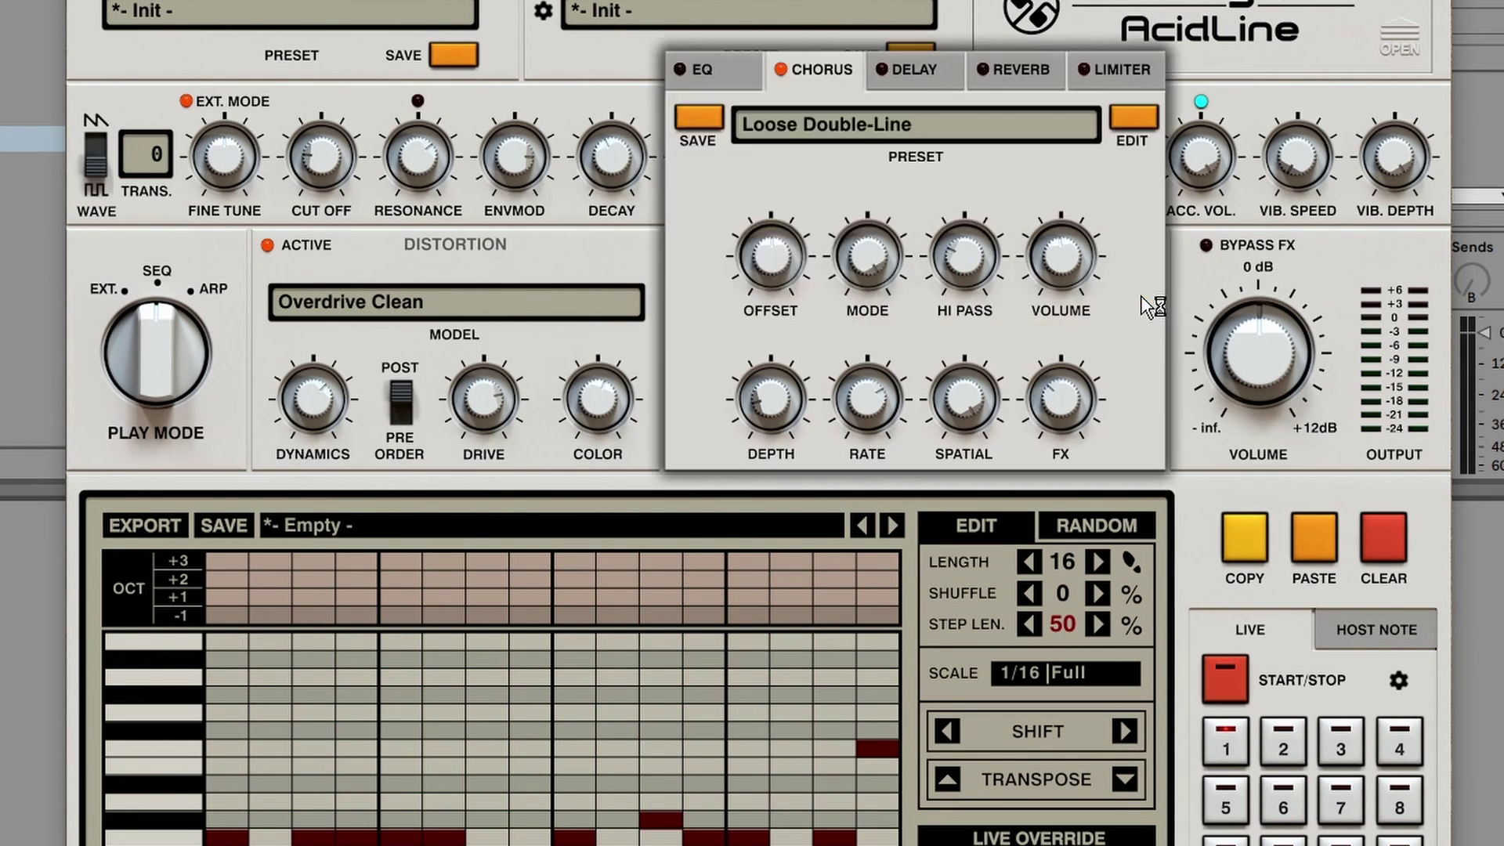
key(space)
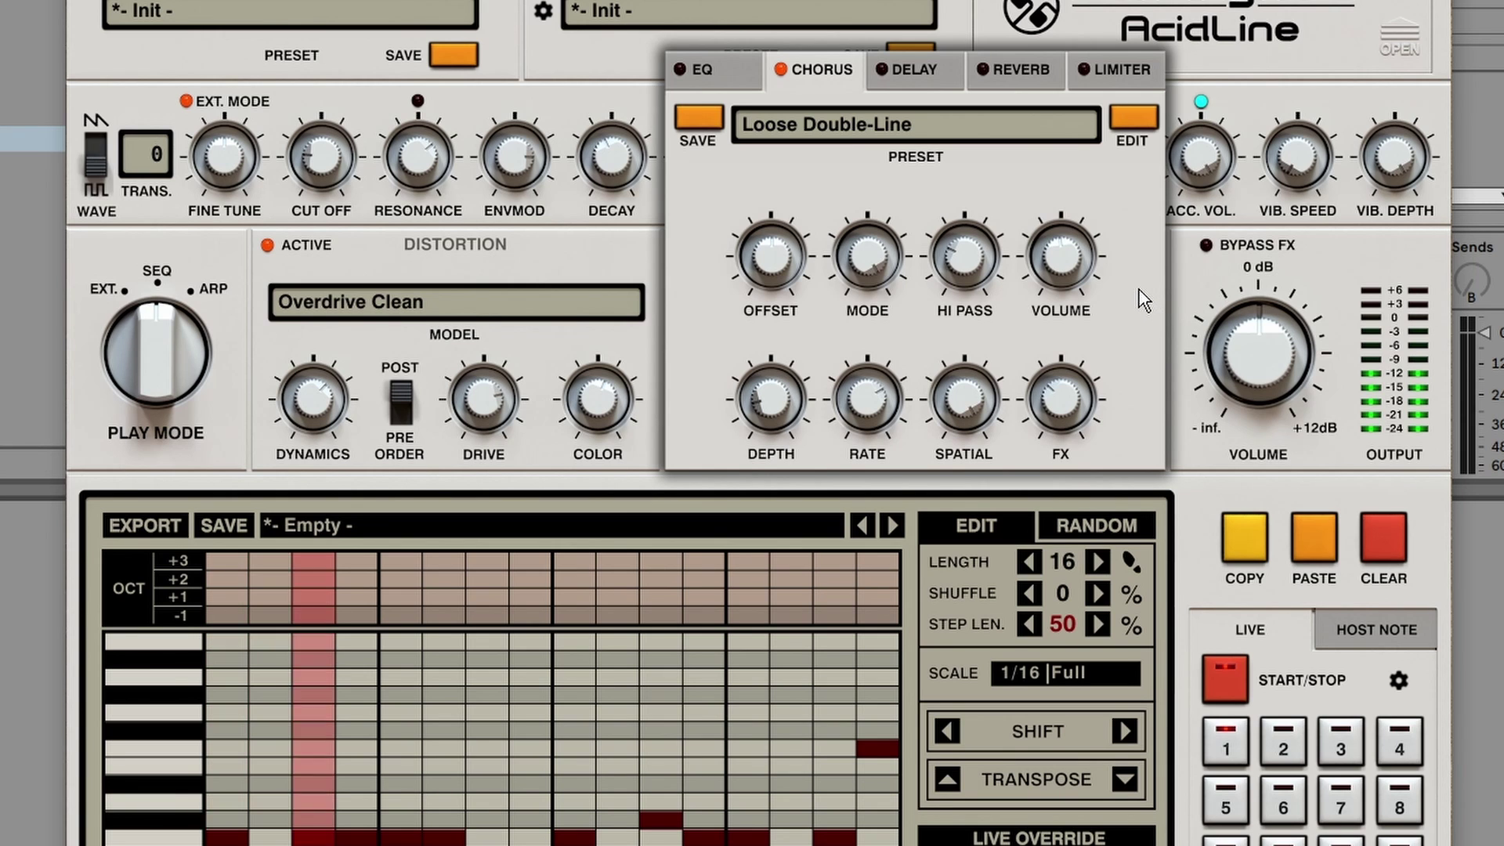
click(914, 73)
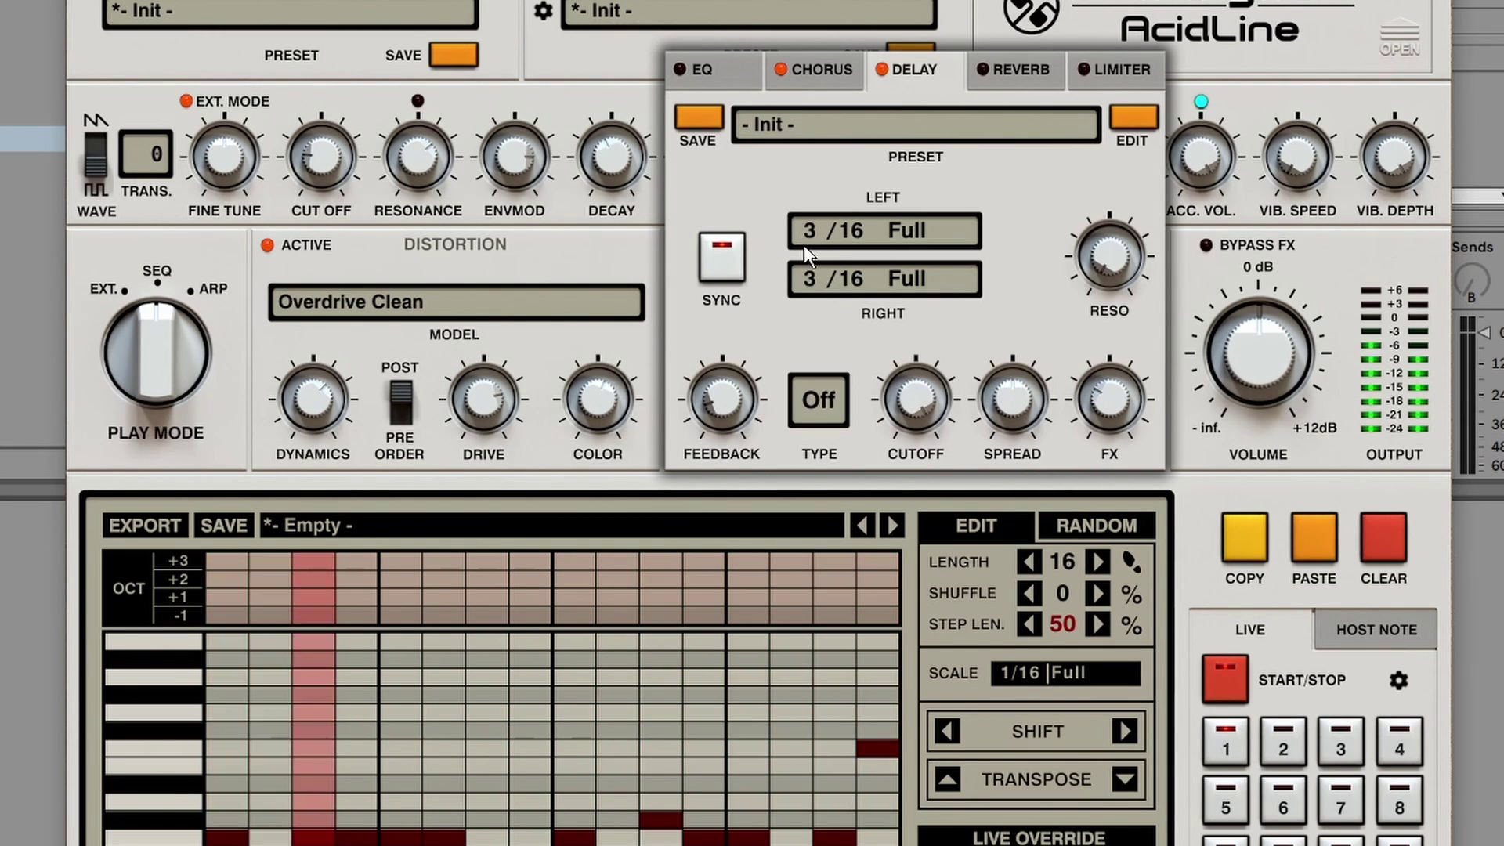
drag(805, 248, 816, 319)
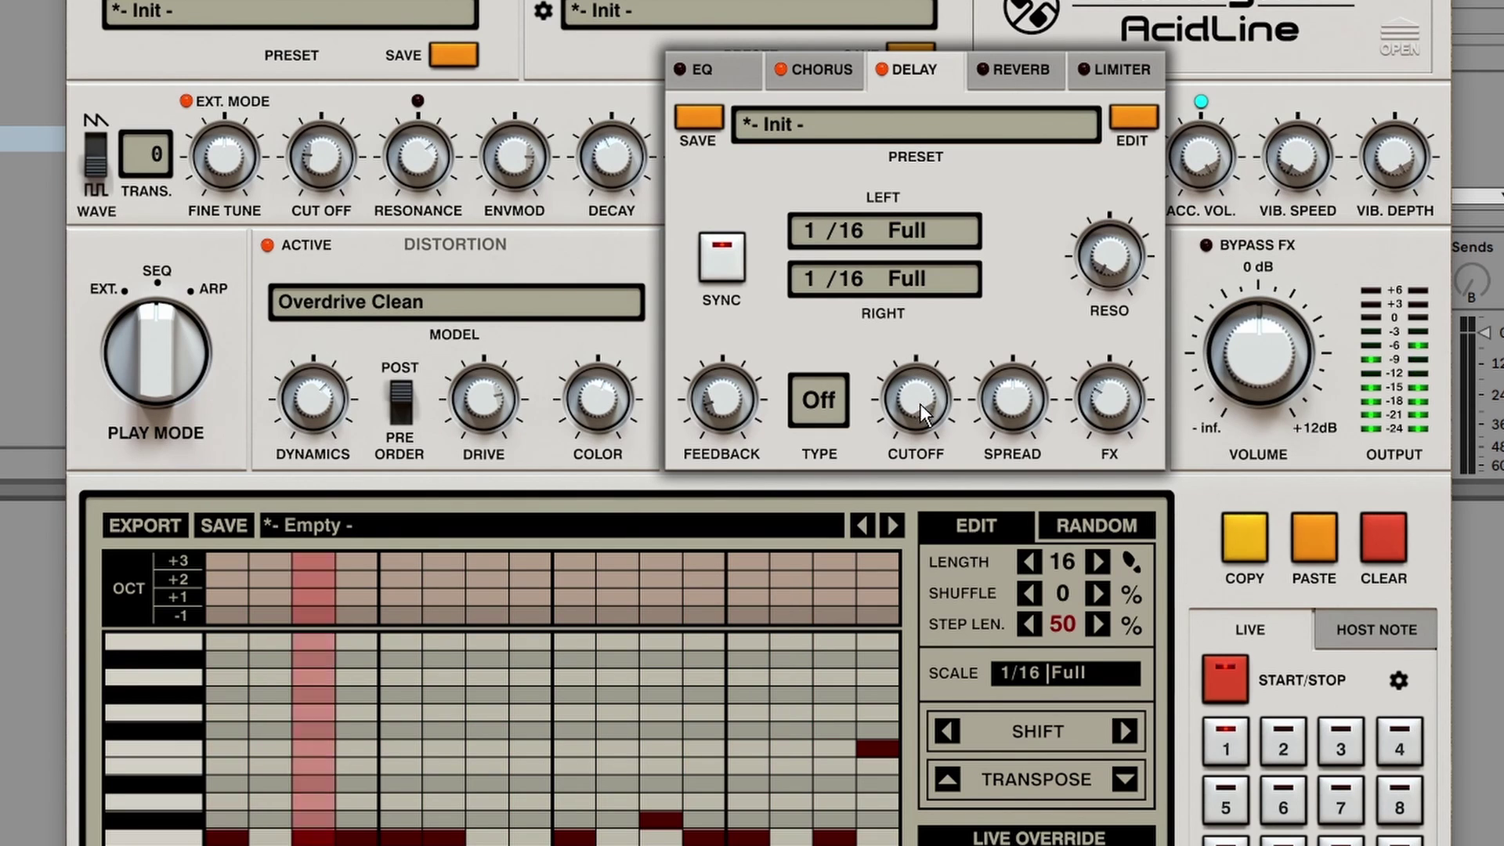
Set the delay's filter type to LP, and turn on the reverb with brightness values of 89 and 85 during playback.
click(829, 403)
click(831, 379)
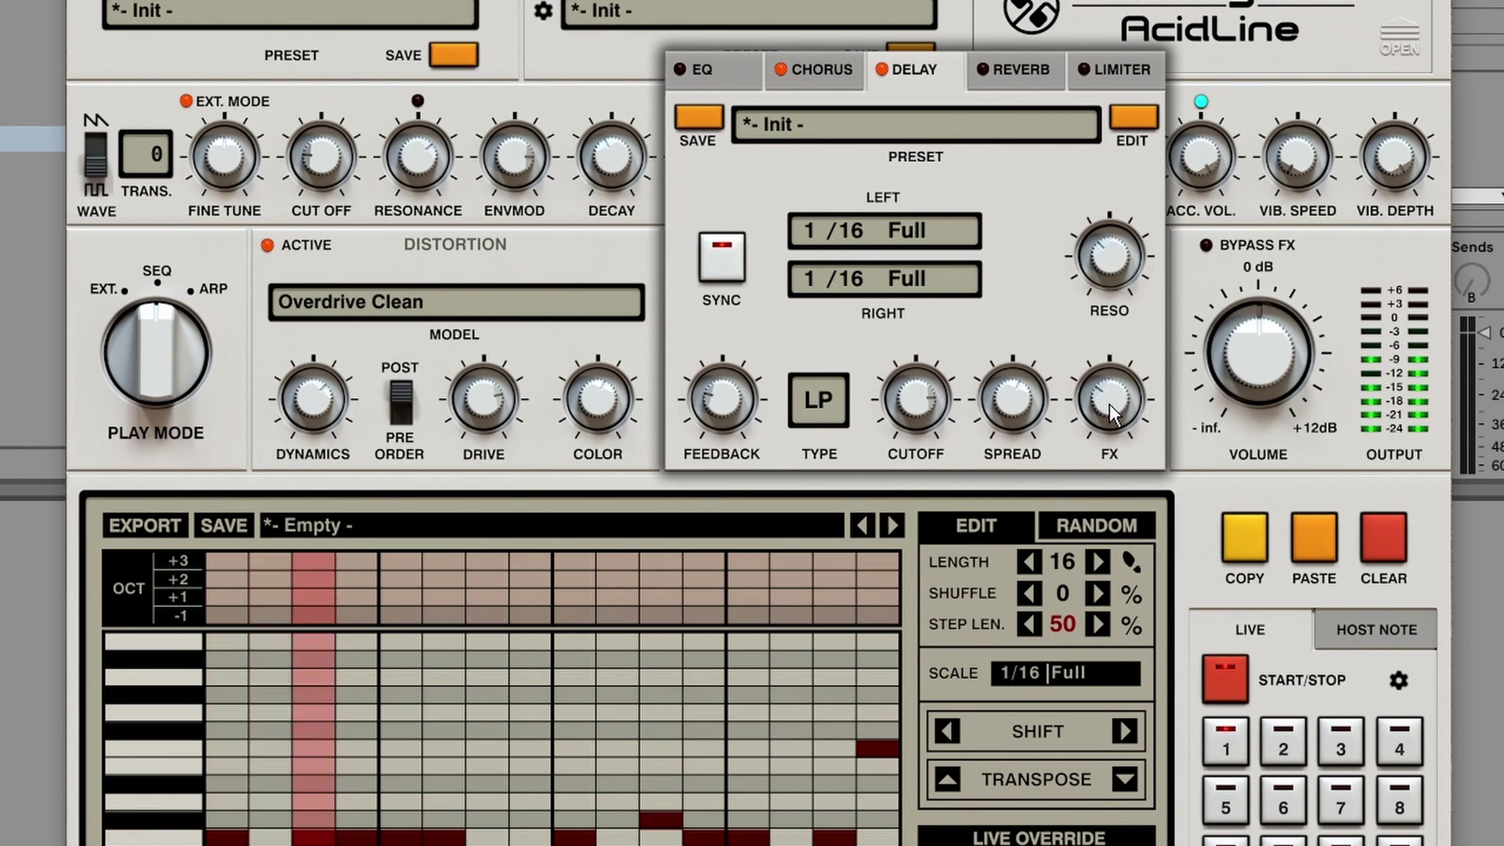
click(1021, 71)
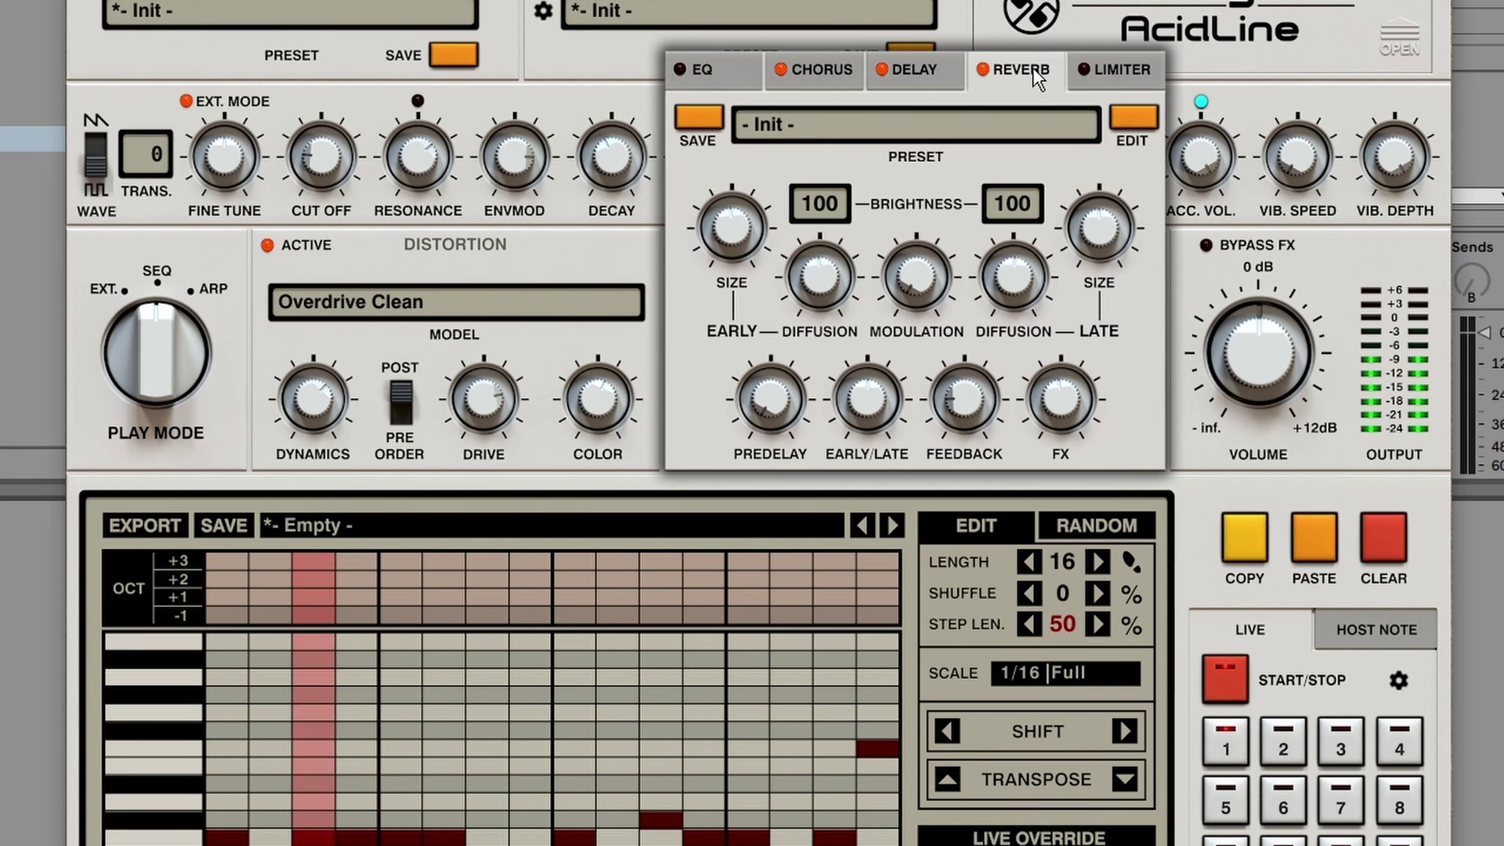
drag(728, 251, 735, 305)
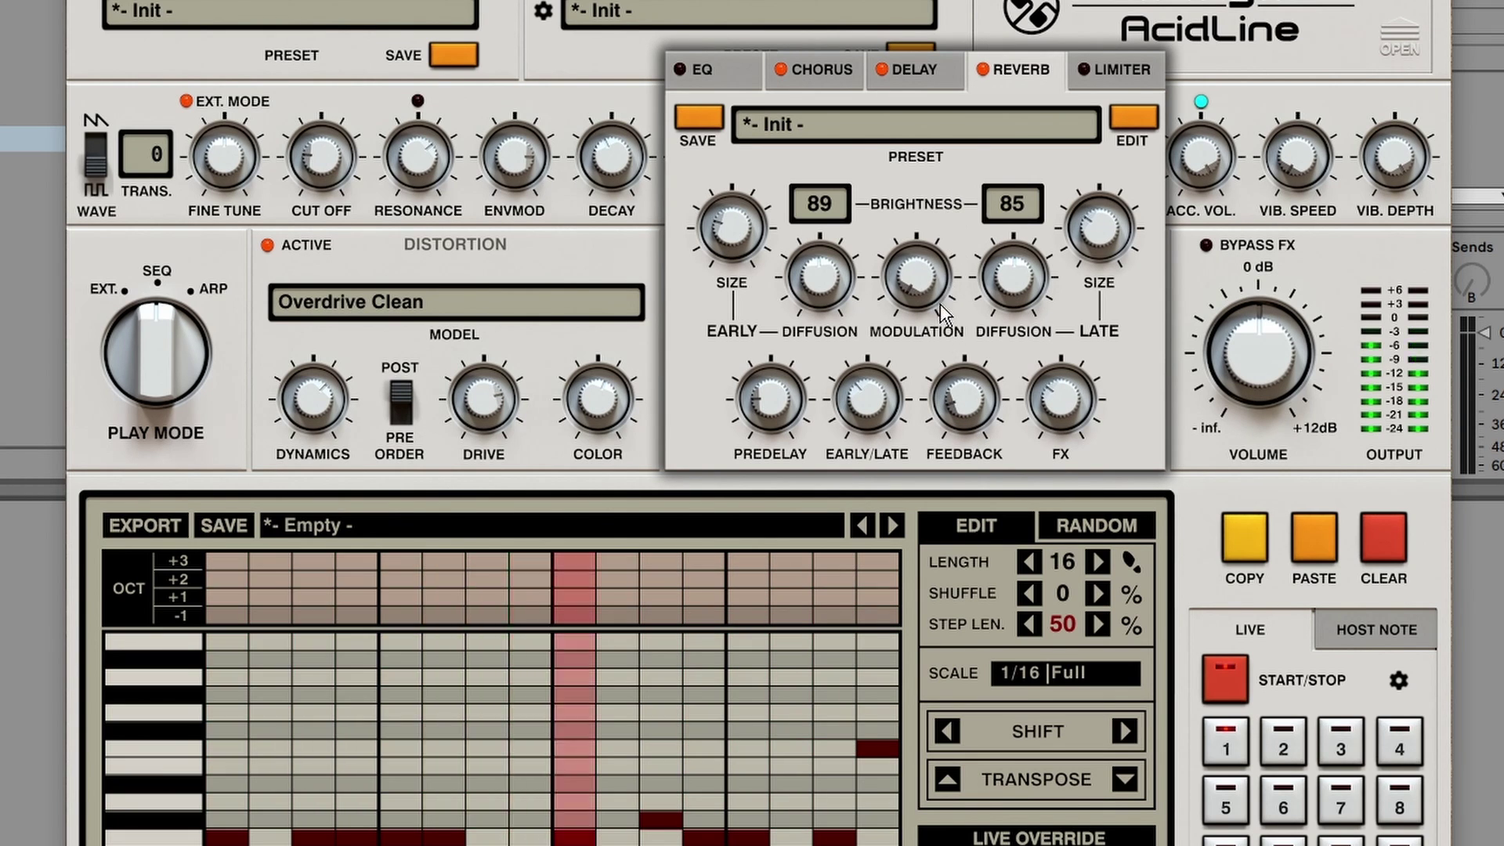
scroll(933, 301, down, 5)
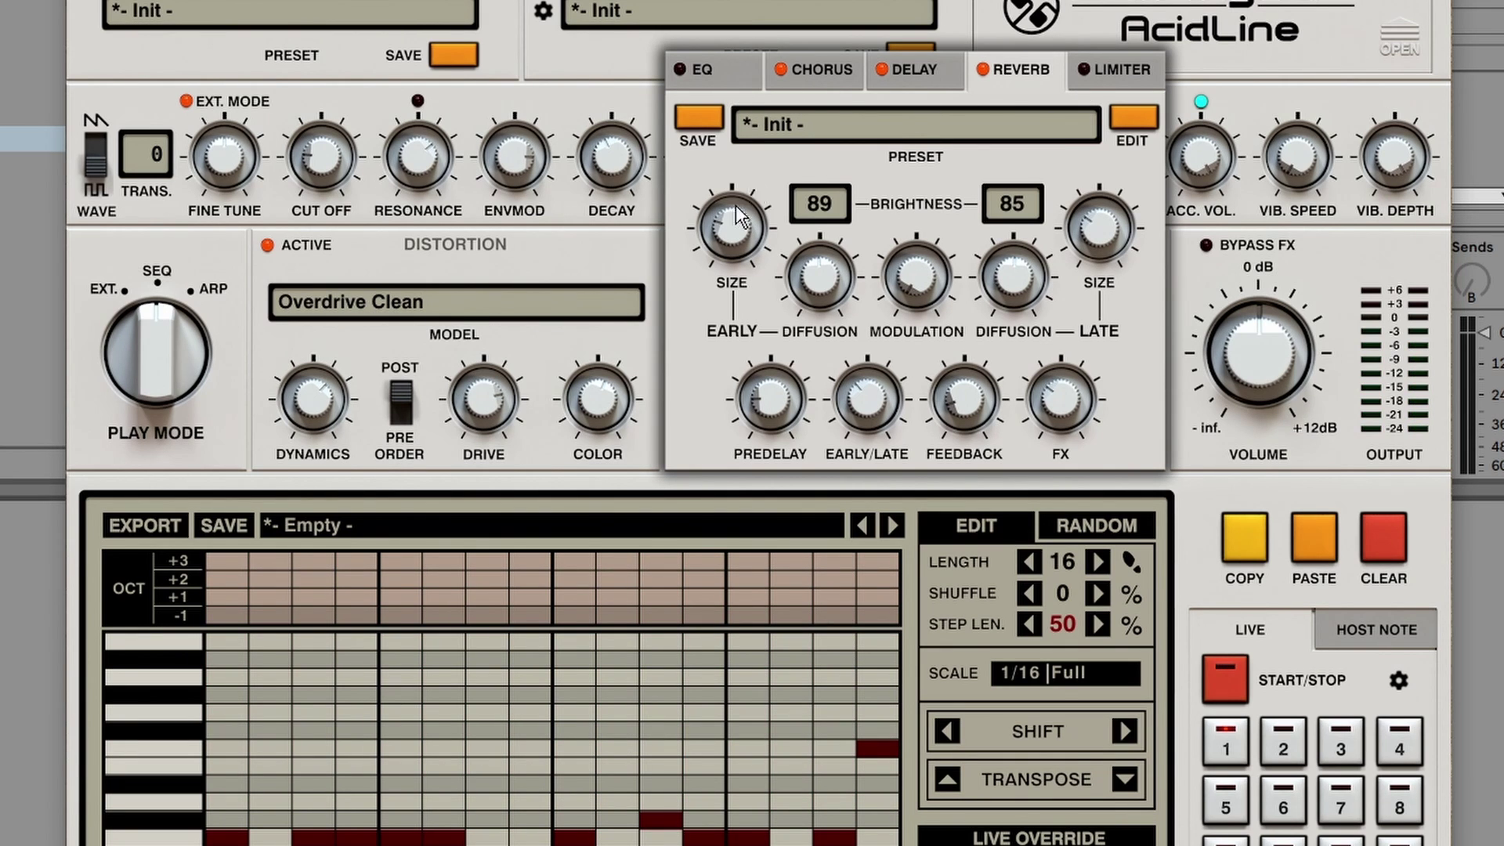
Turn on and tweak the EQ with the Bass Boom preset and the limiter with the Aggressive Accents preset during playback.
click(760, 88)
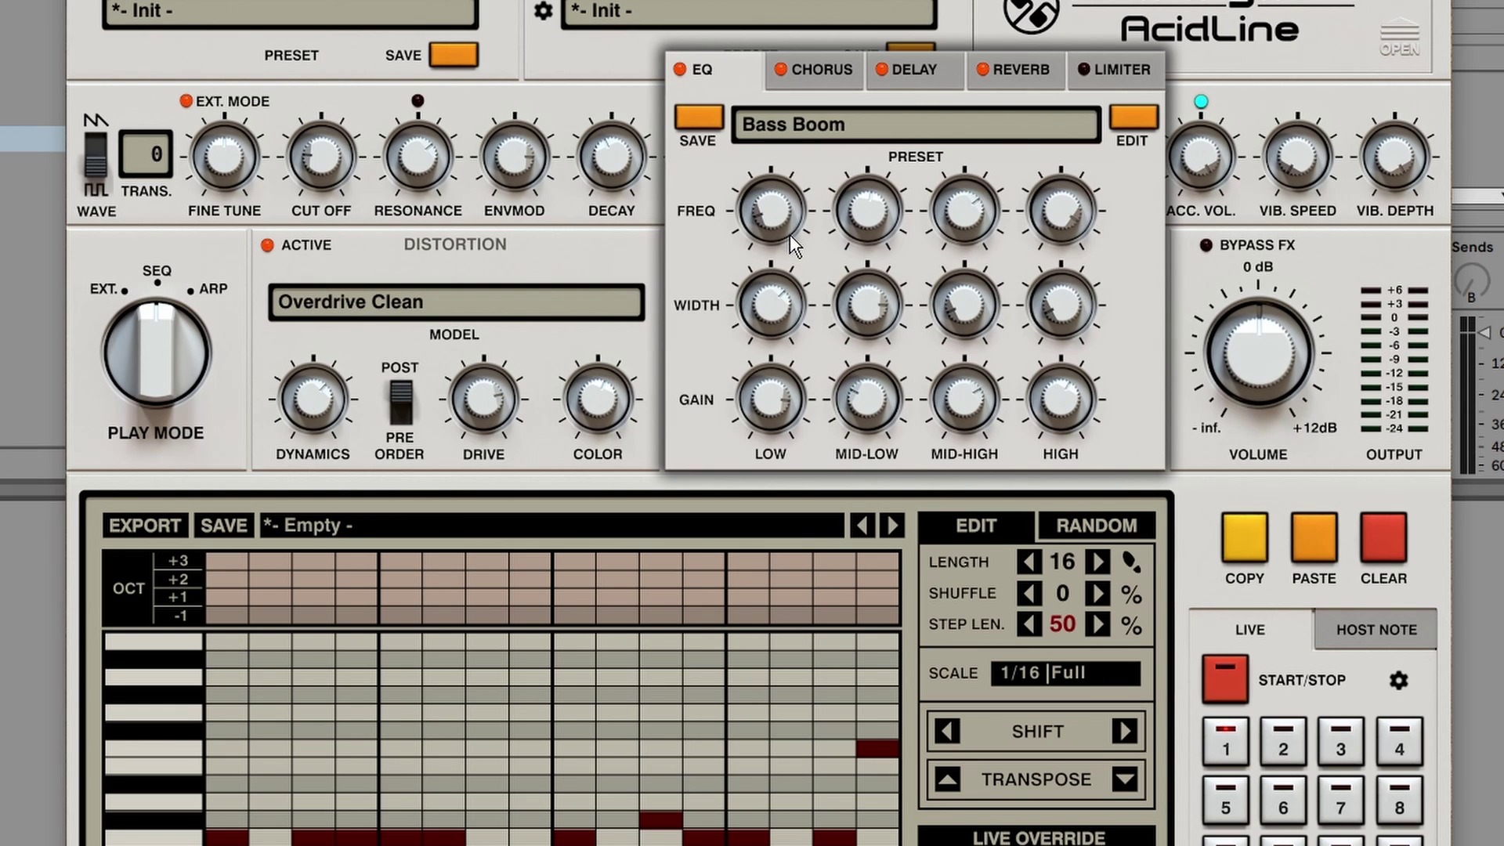
scroll(768, 213, up, 5)
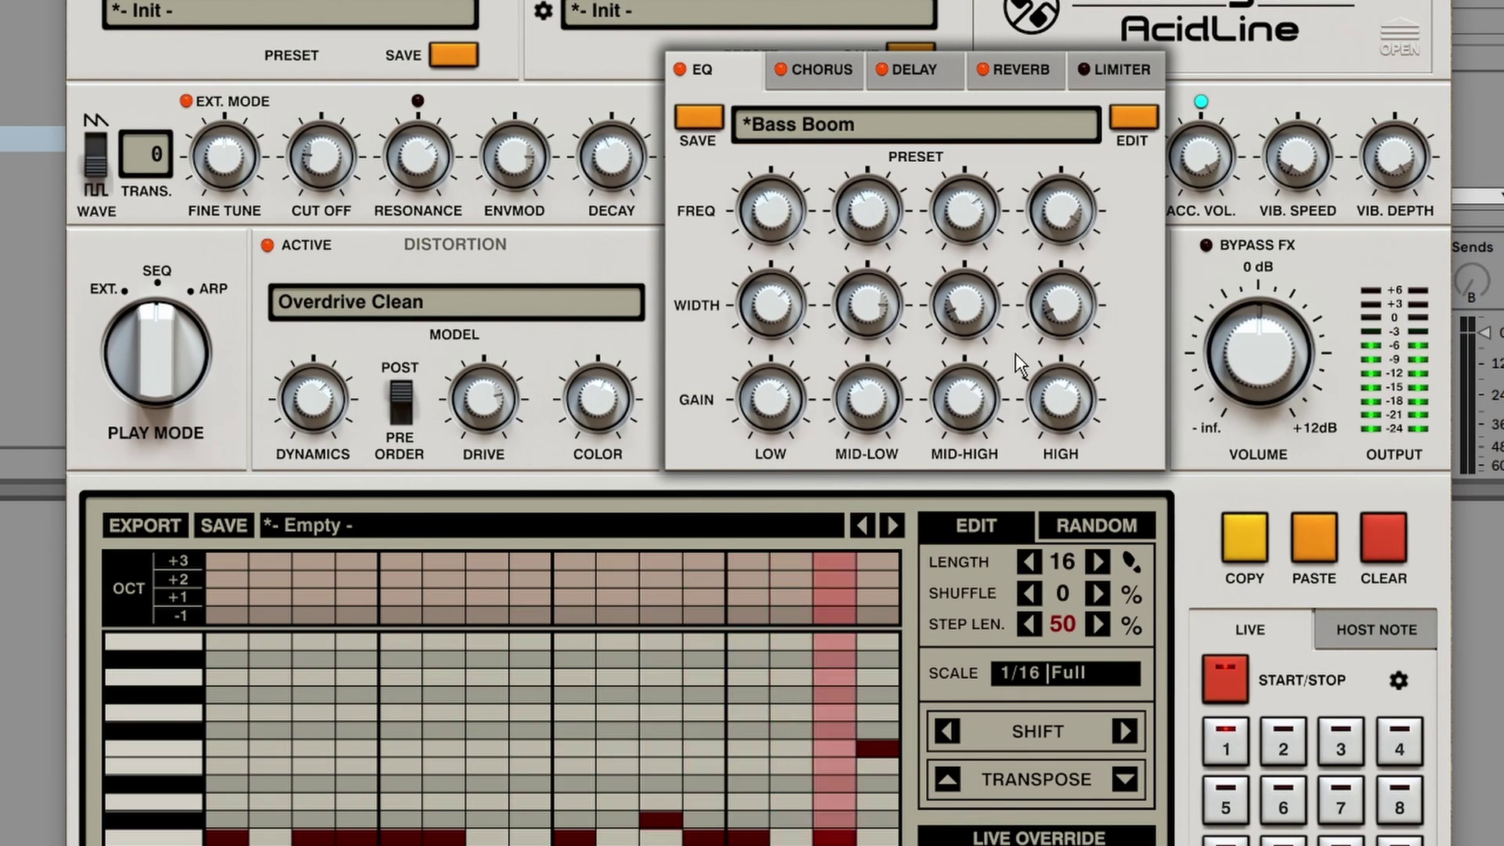
click(1020, 68)
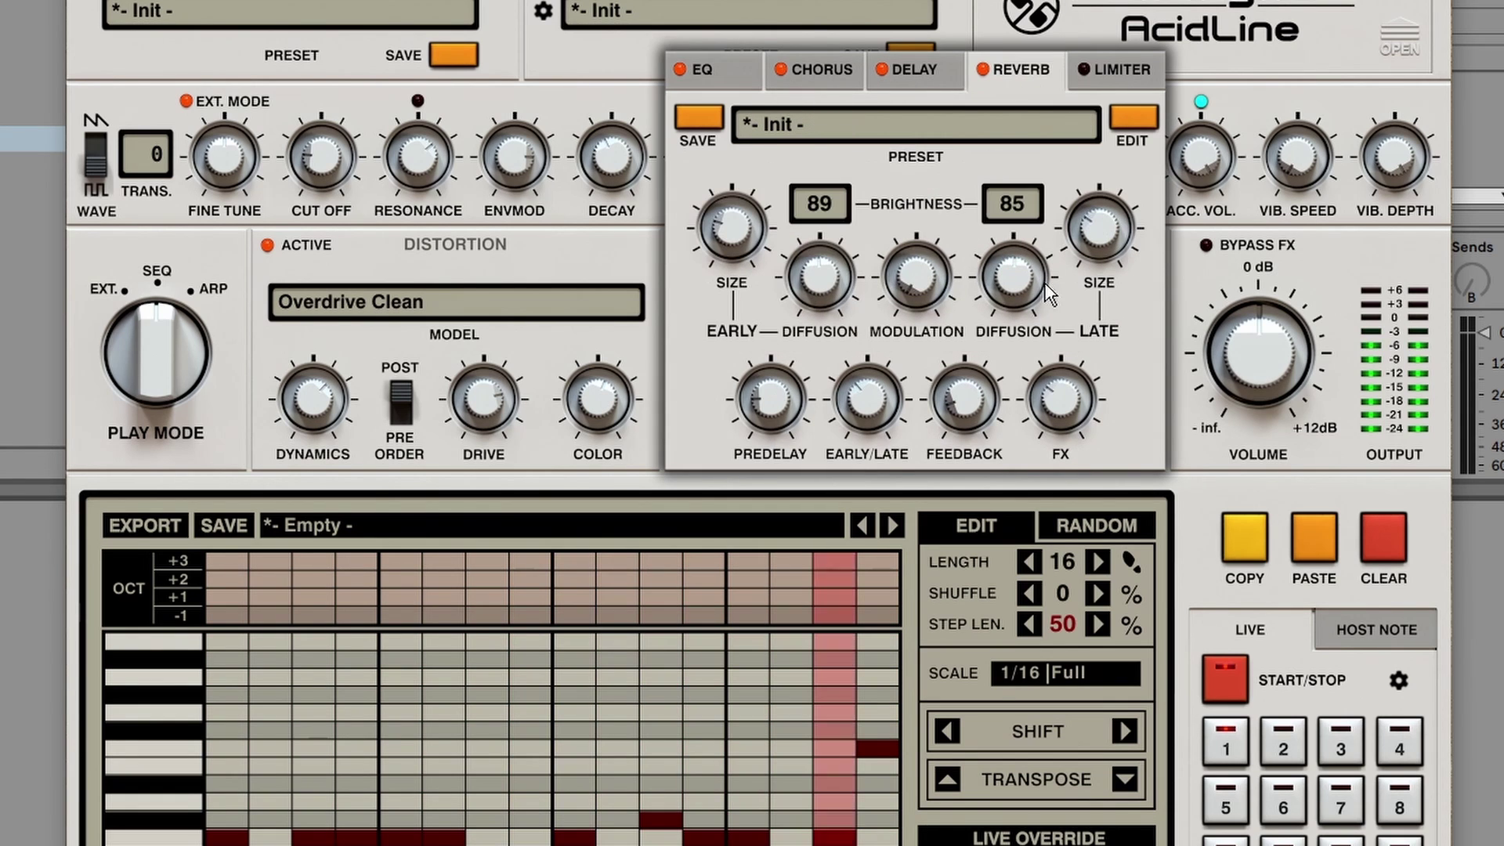
click(926, 79)
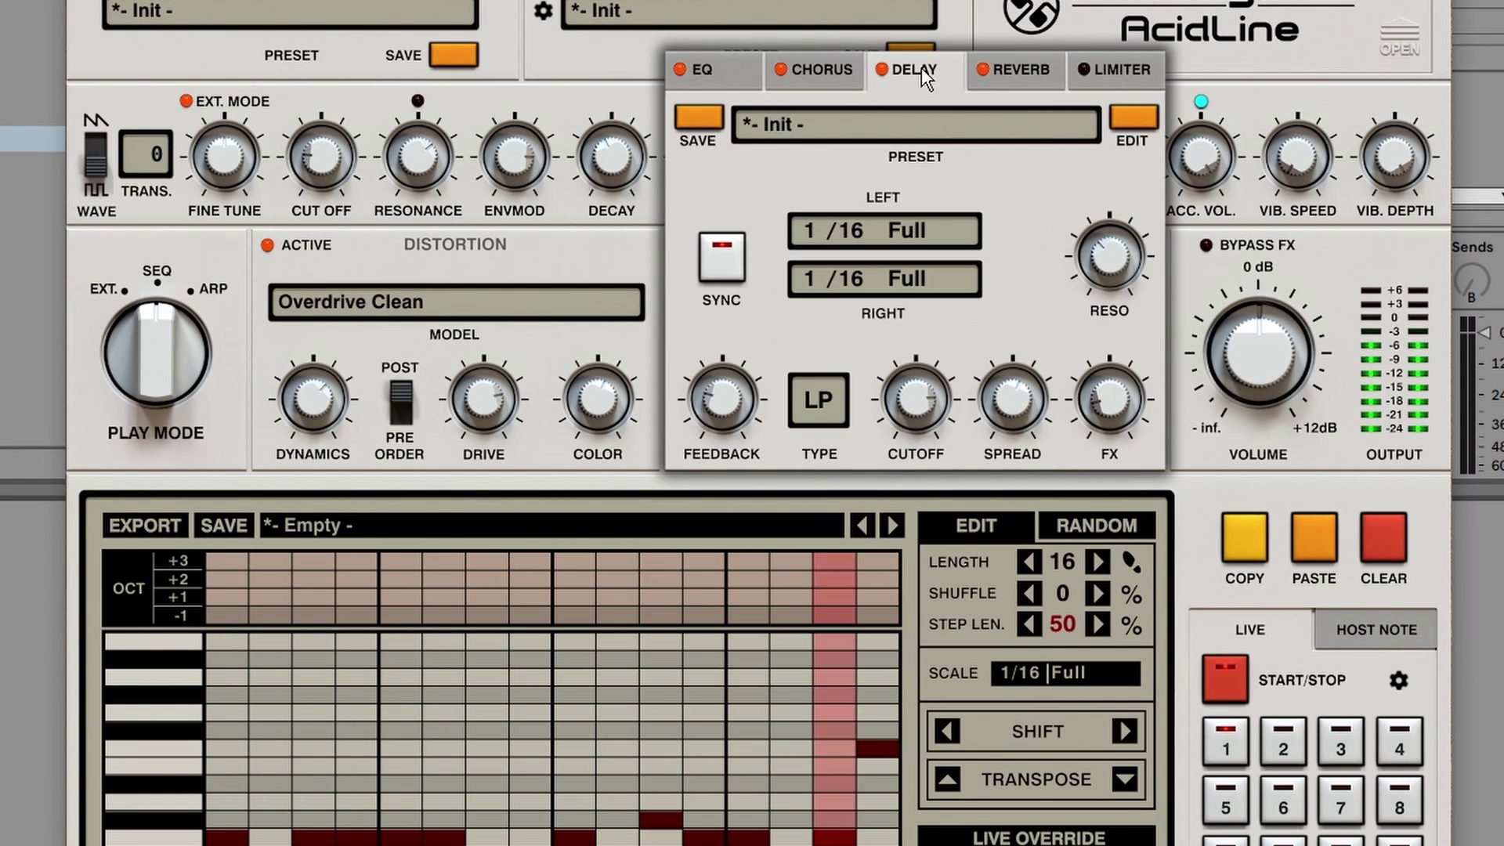
click(1122, 69)
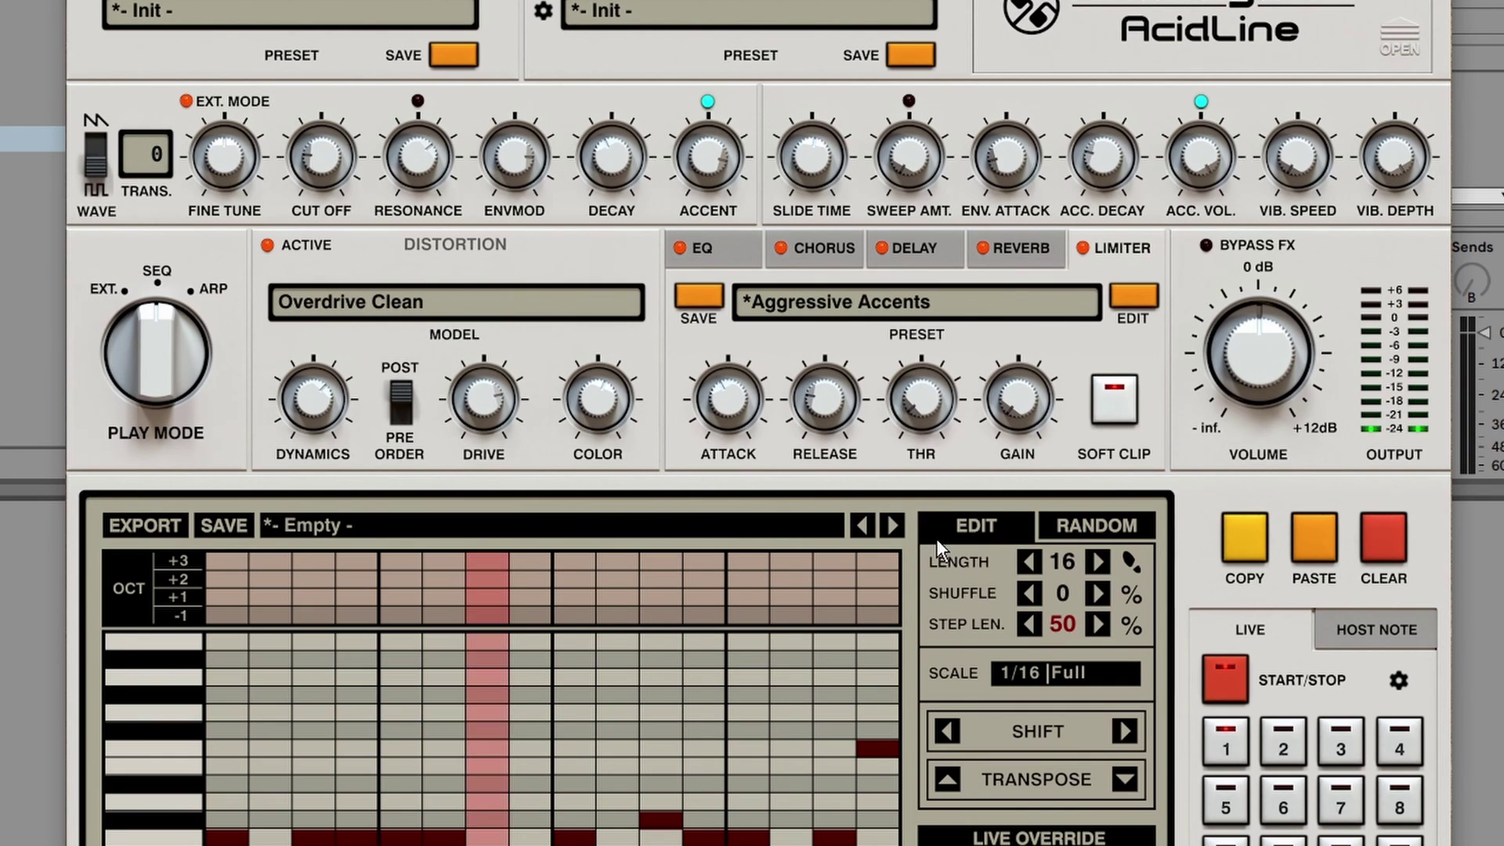
key(space)
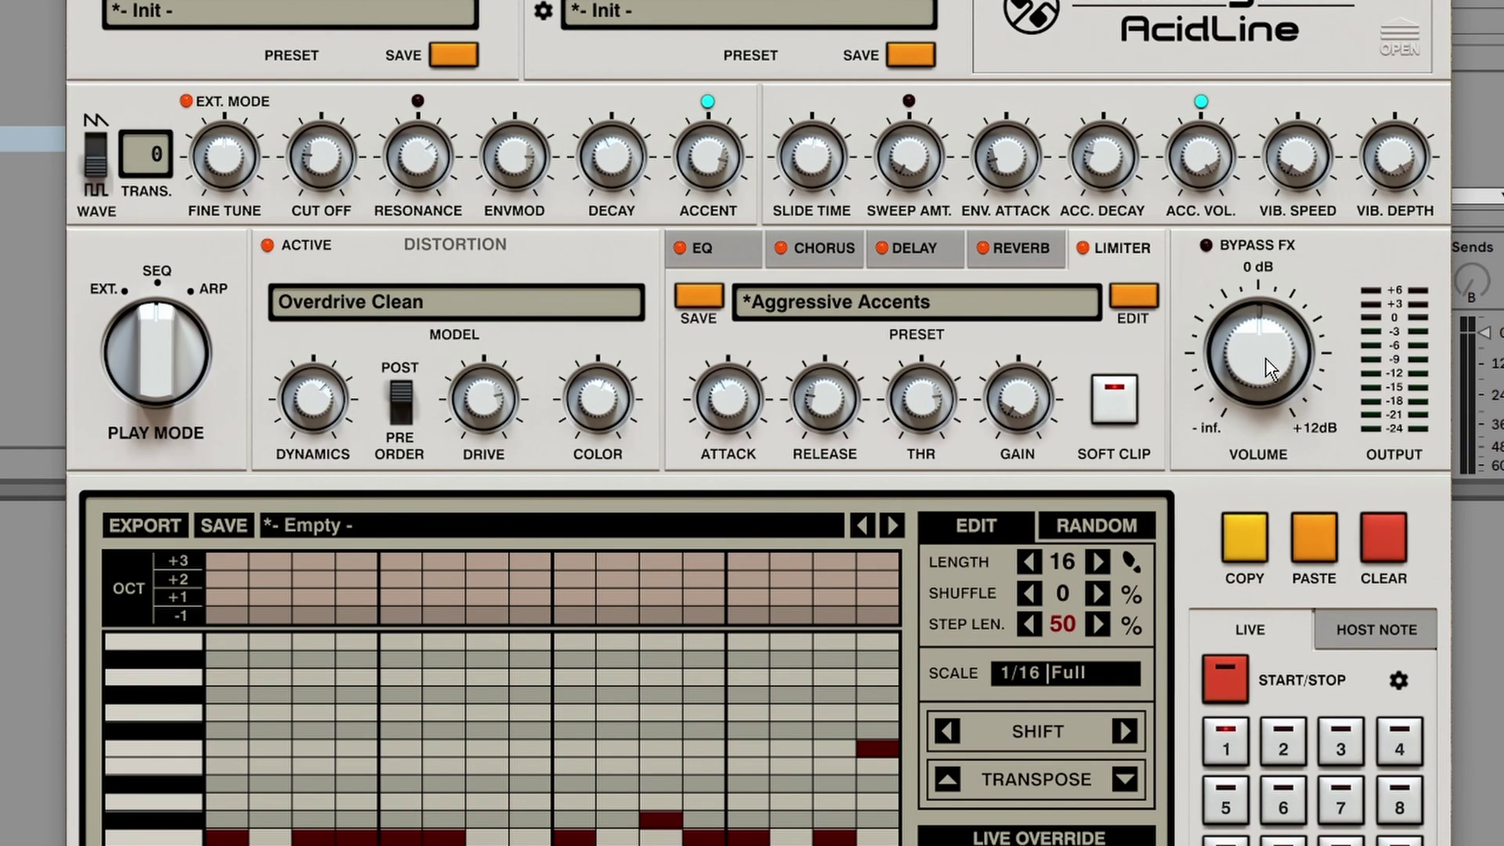
Audition a raised output volume during playback and reset it, and compare the sound with the effects bypass toggled on and off.
key(space)
drag(1269, 364, 1318, 223)
key(space)
ctrl+click(1285, 341)
key(space)
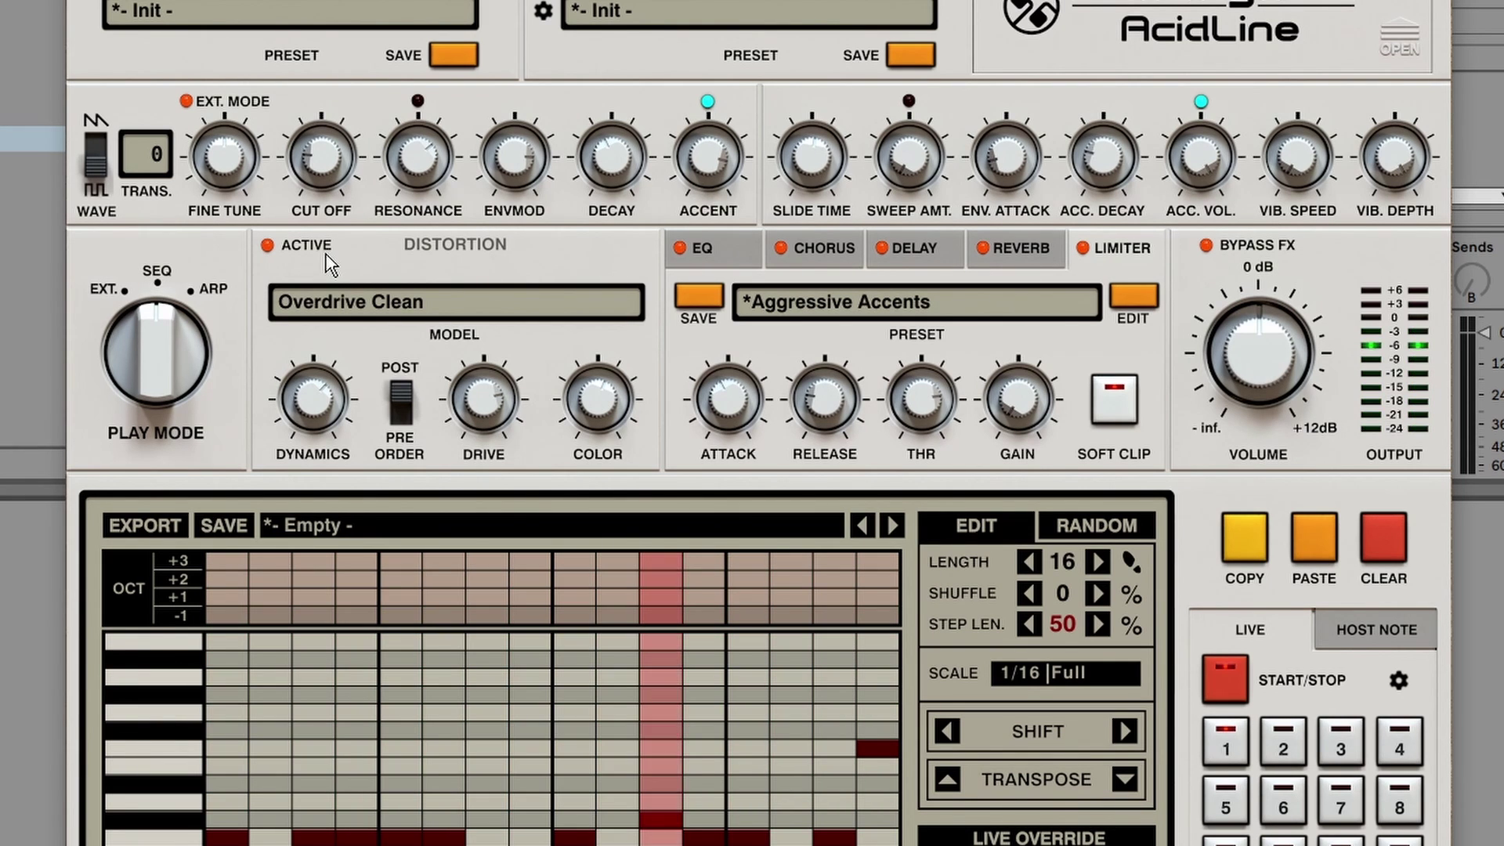
click(1206, 245)
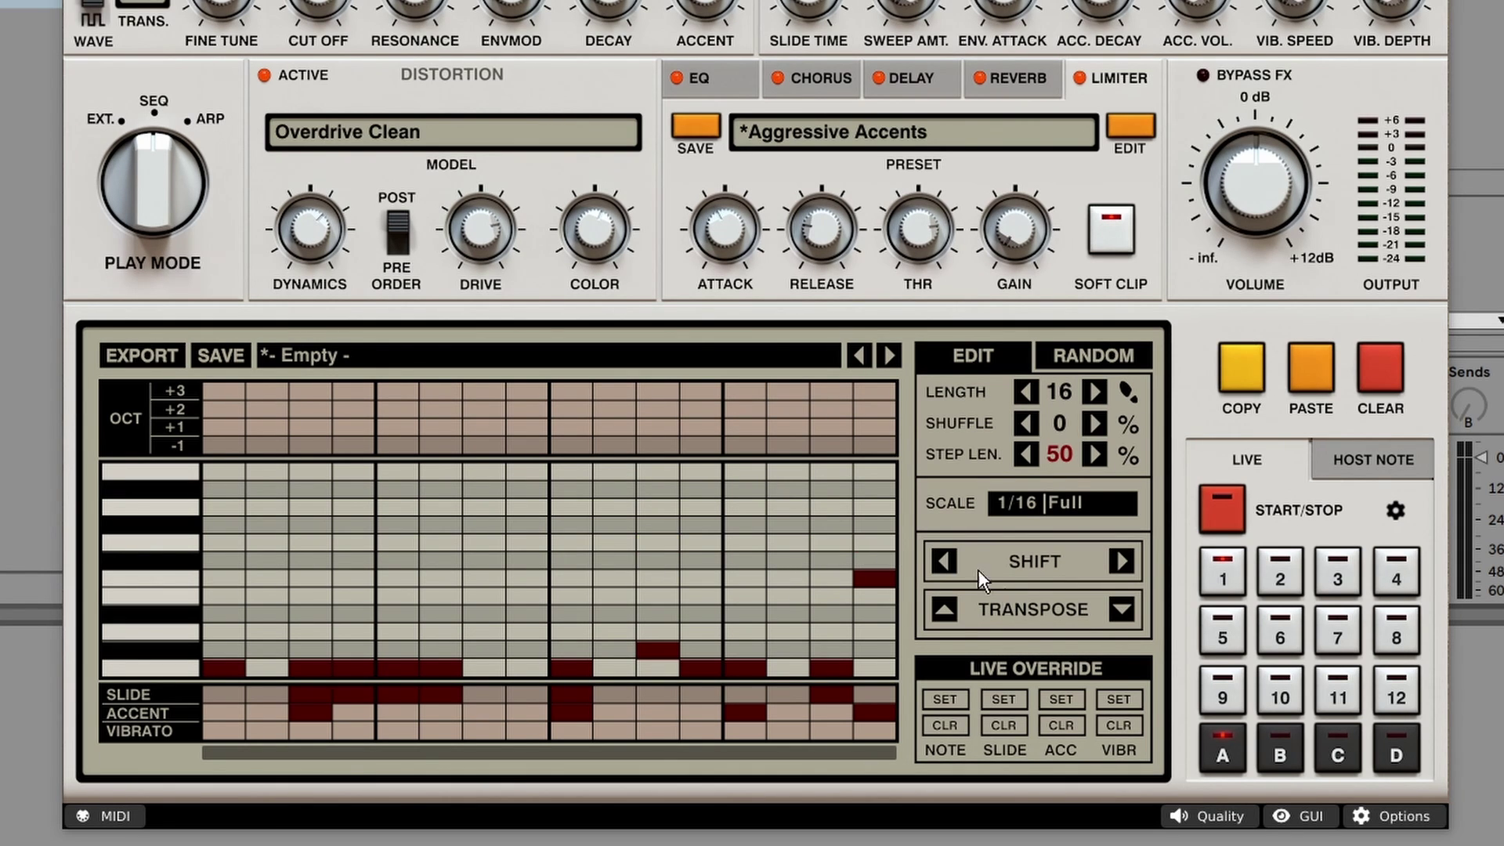
Show the sequencer in Keyboard view and switch it back to Piano Roll.
click(1319, 814)
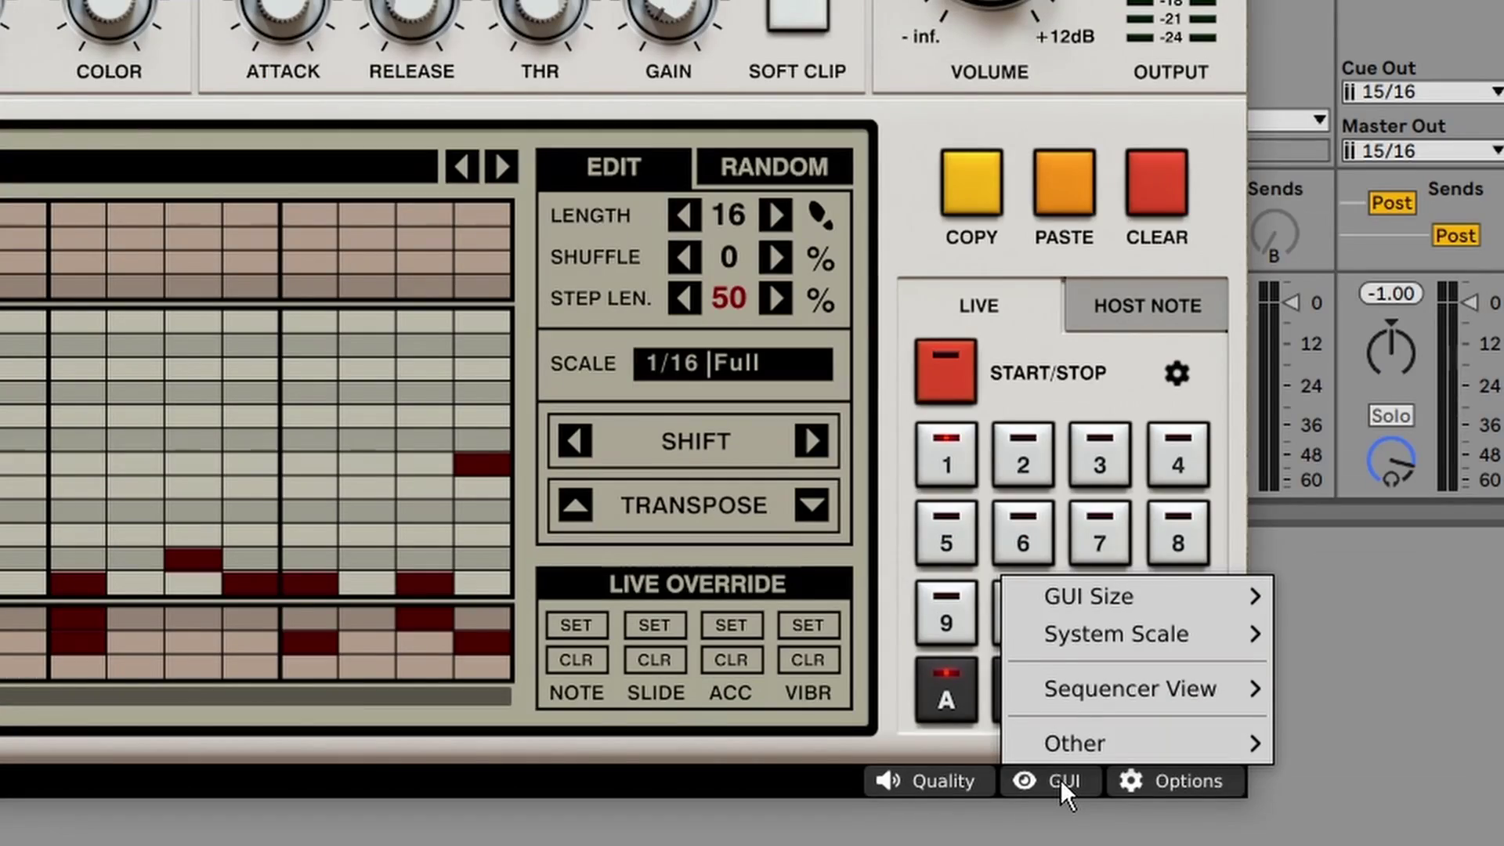
mouse_move(1344, 749)
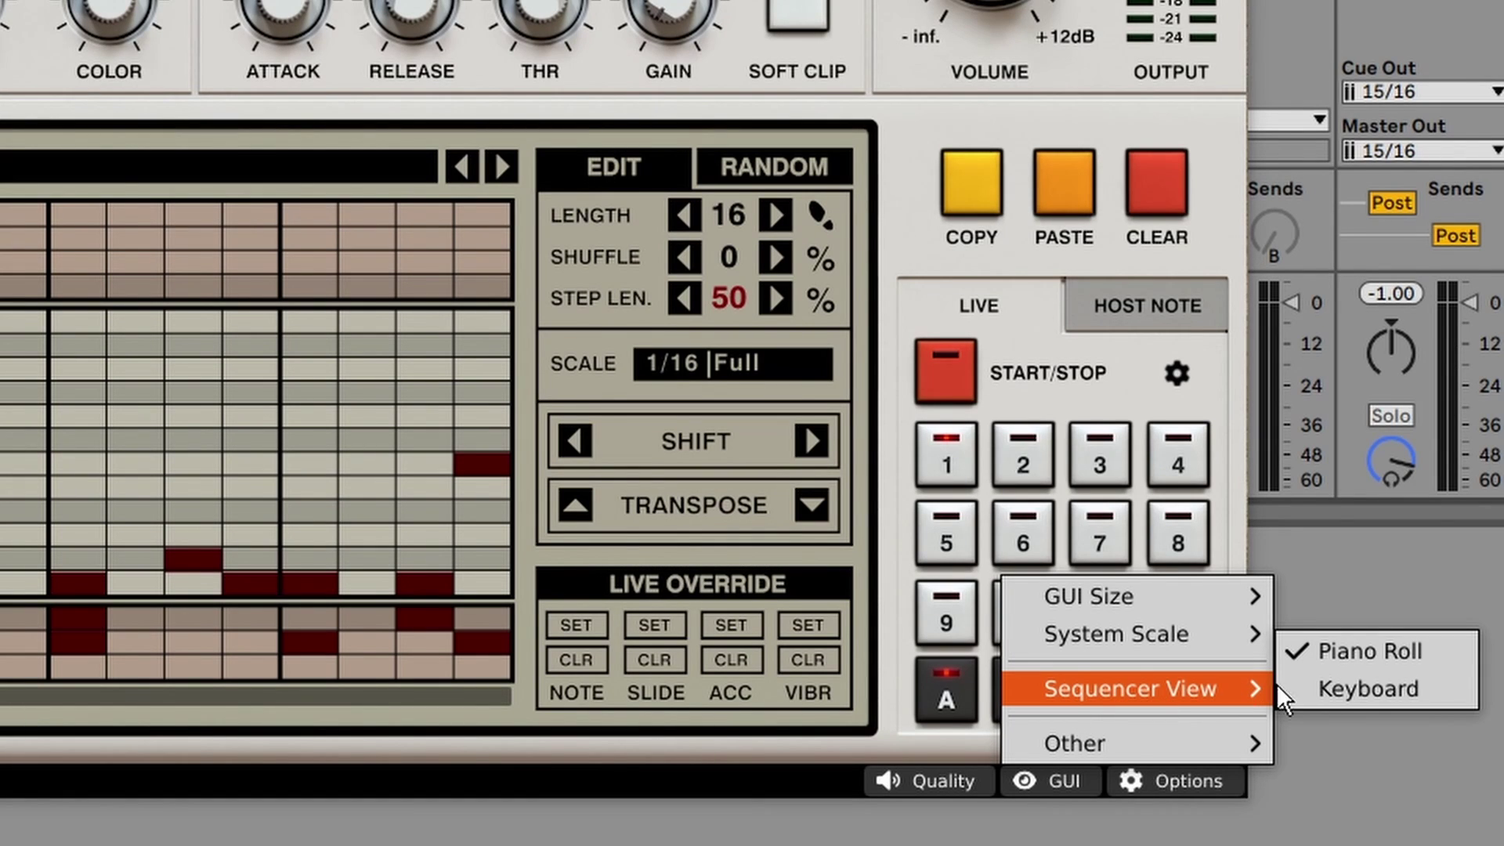
click(1346, 689)
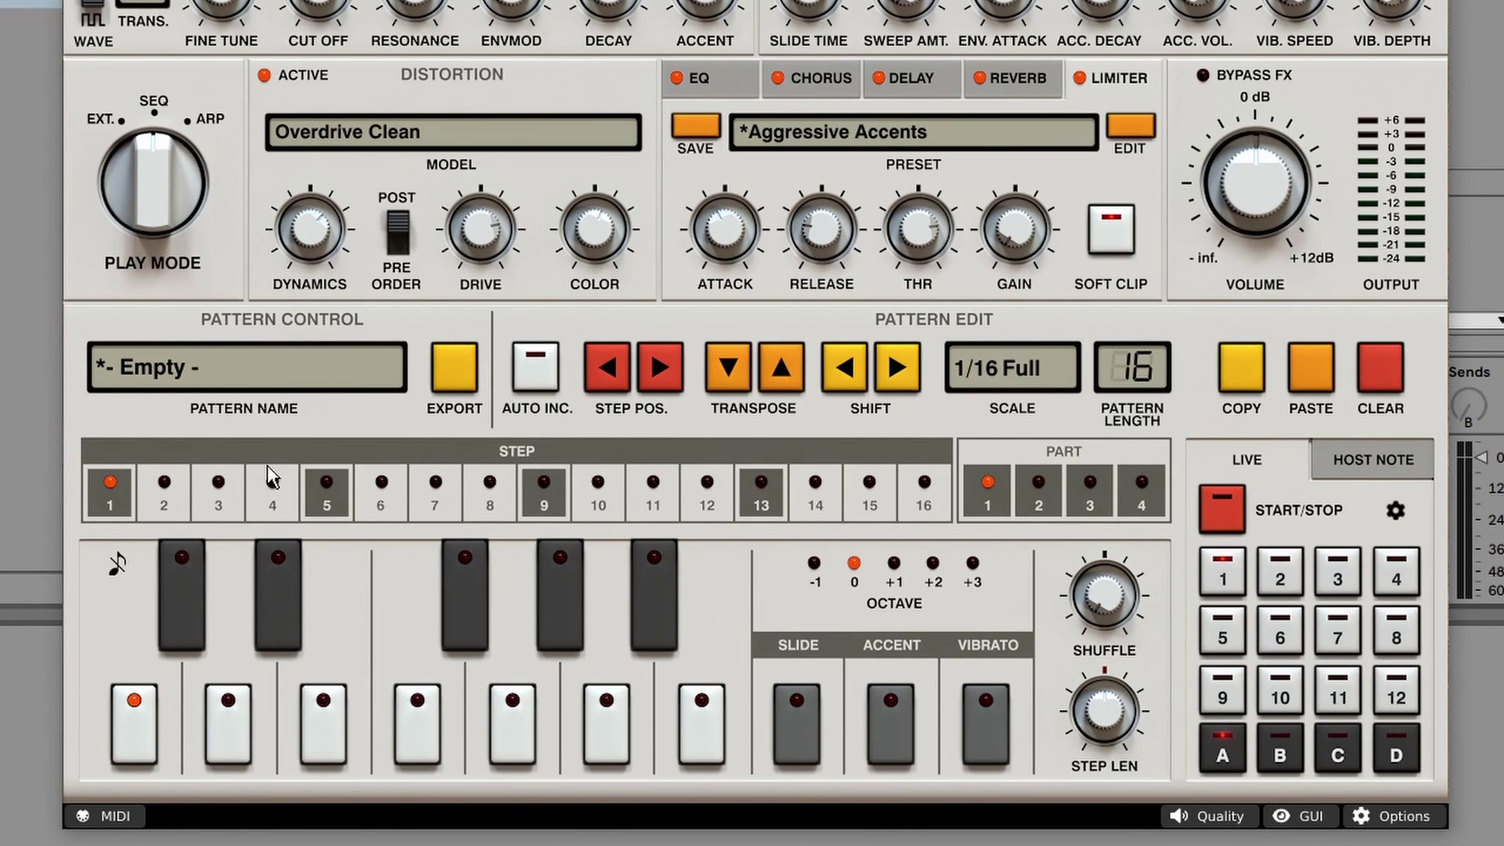
click(192, 644)
click(1306, 816)
click(1487, 717)
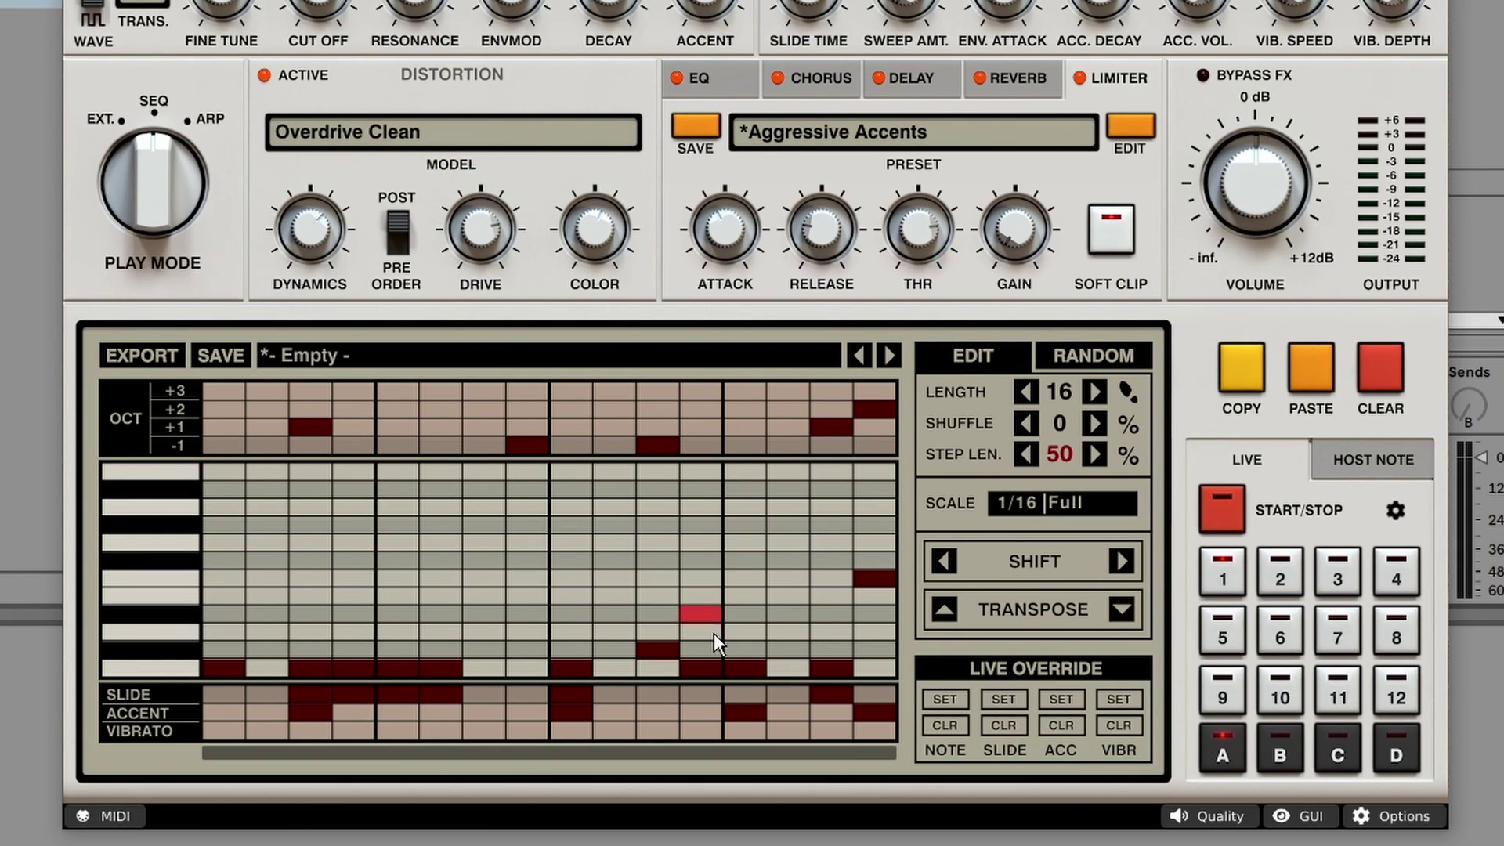
During playback, add C notes on steps 2 and 8, set step 9 to D#, and remove the slides on steps 4 and 5.
key(space)
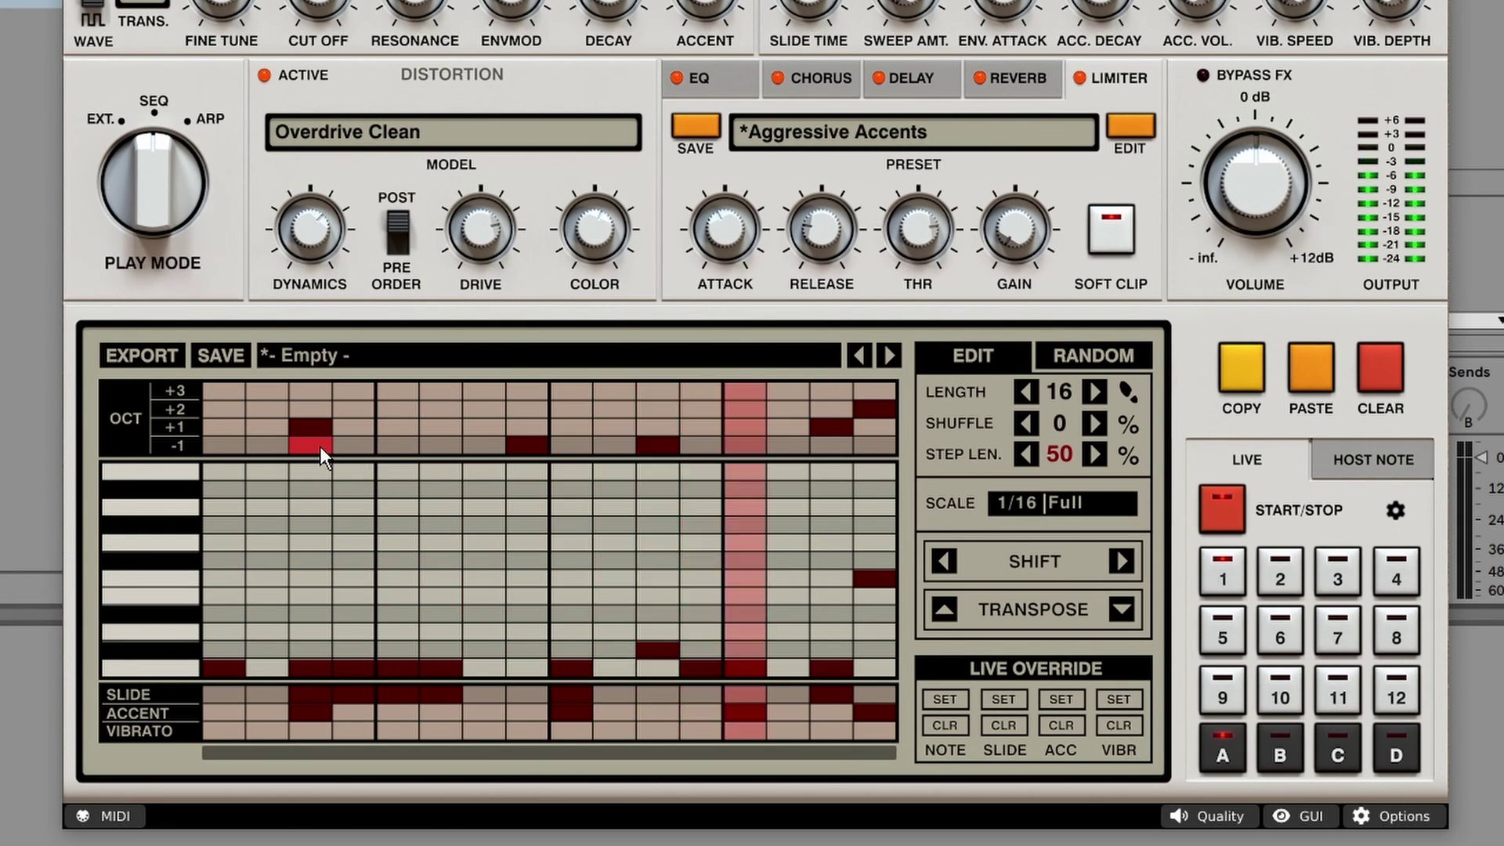
click(279, 670)
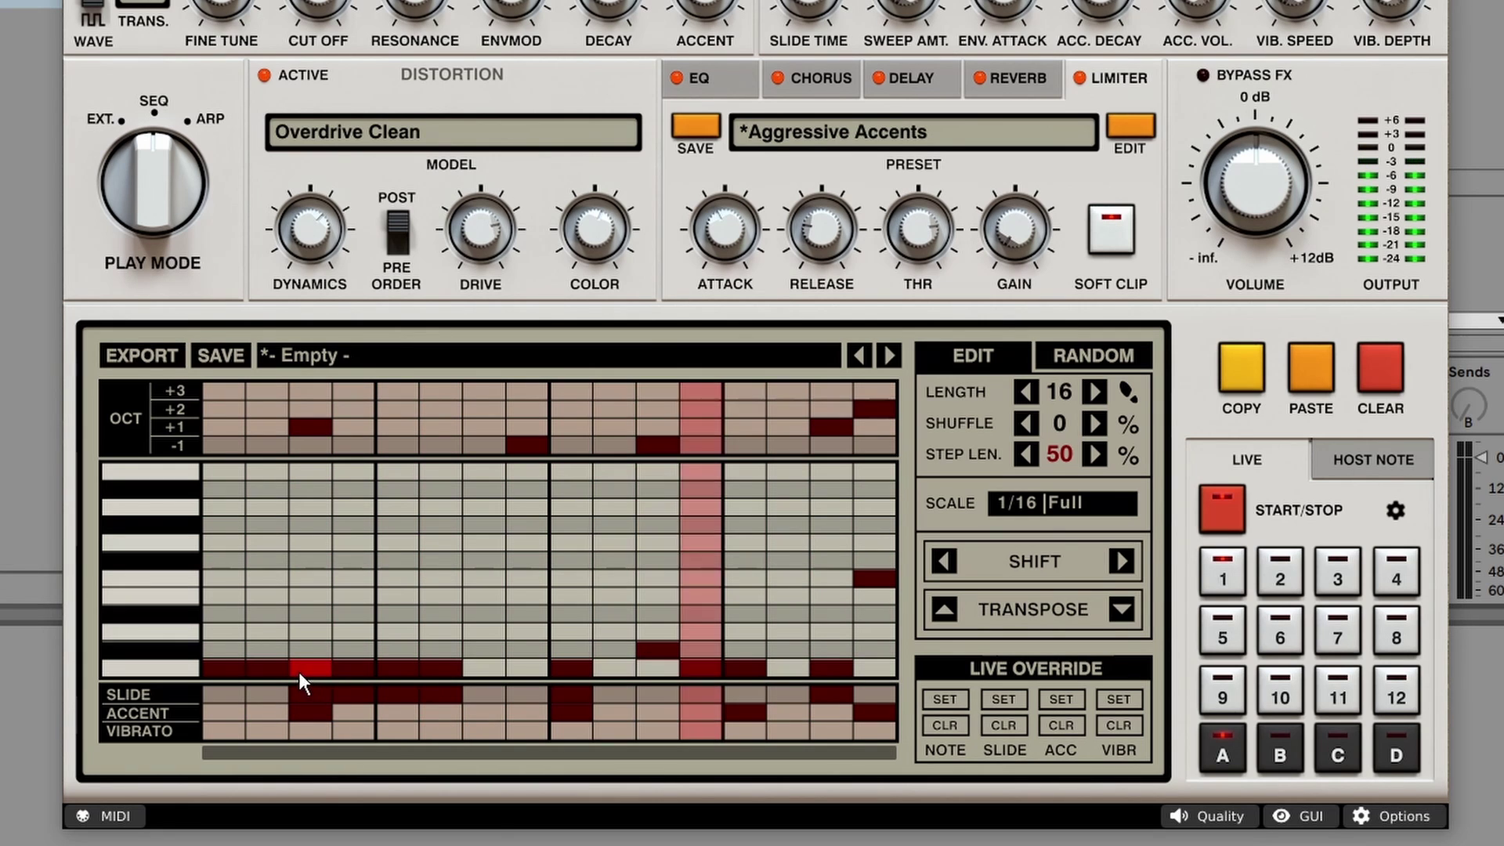
click(526, 667)
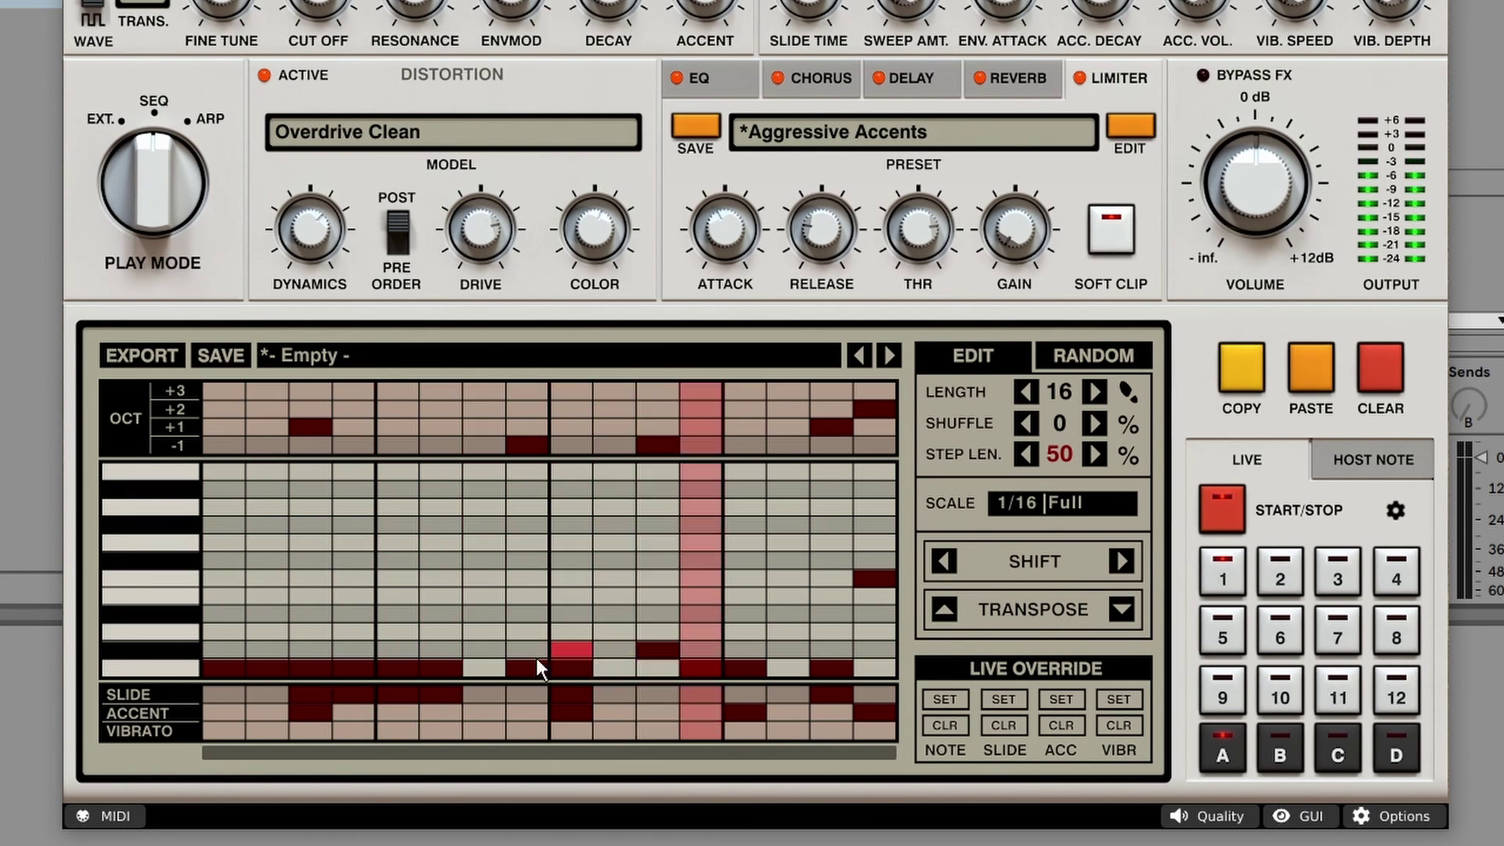
click(570, 650)
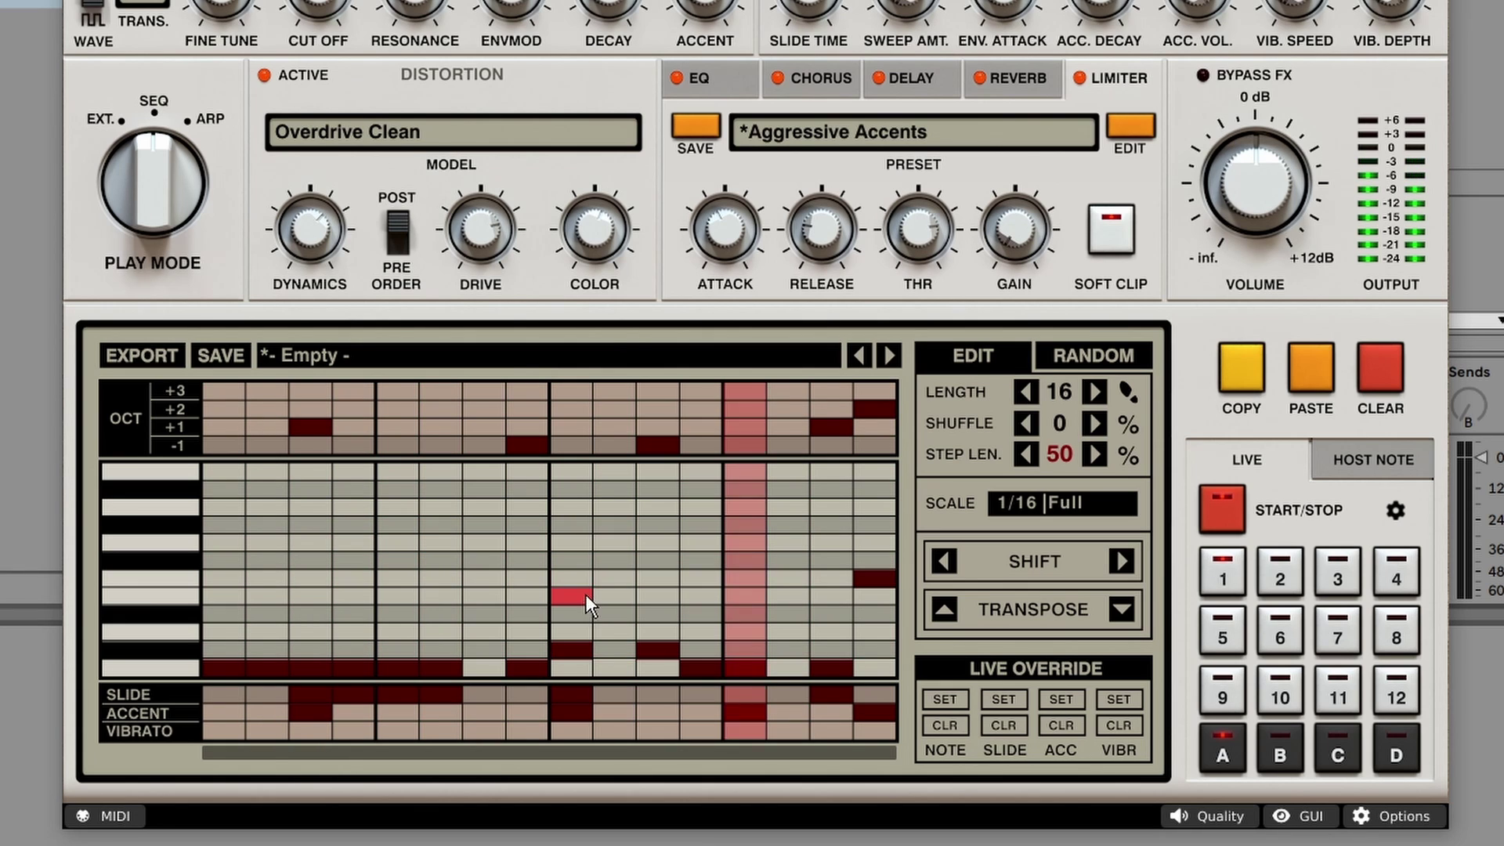
click(575, 611)
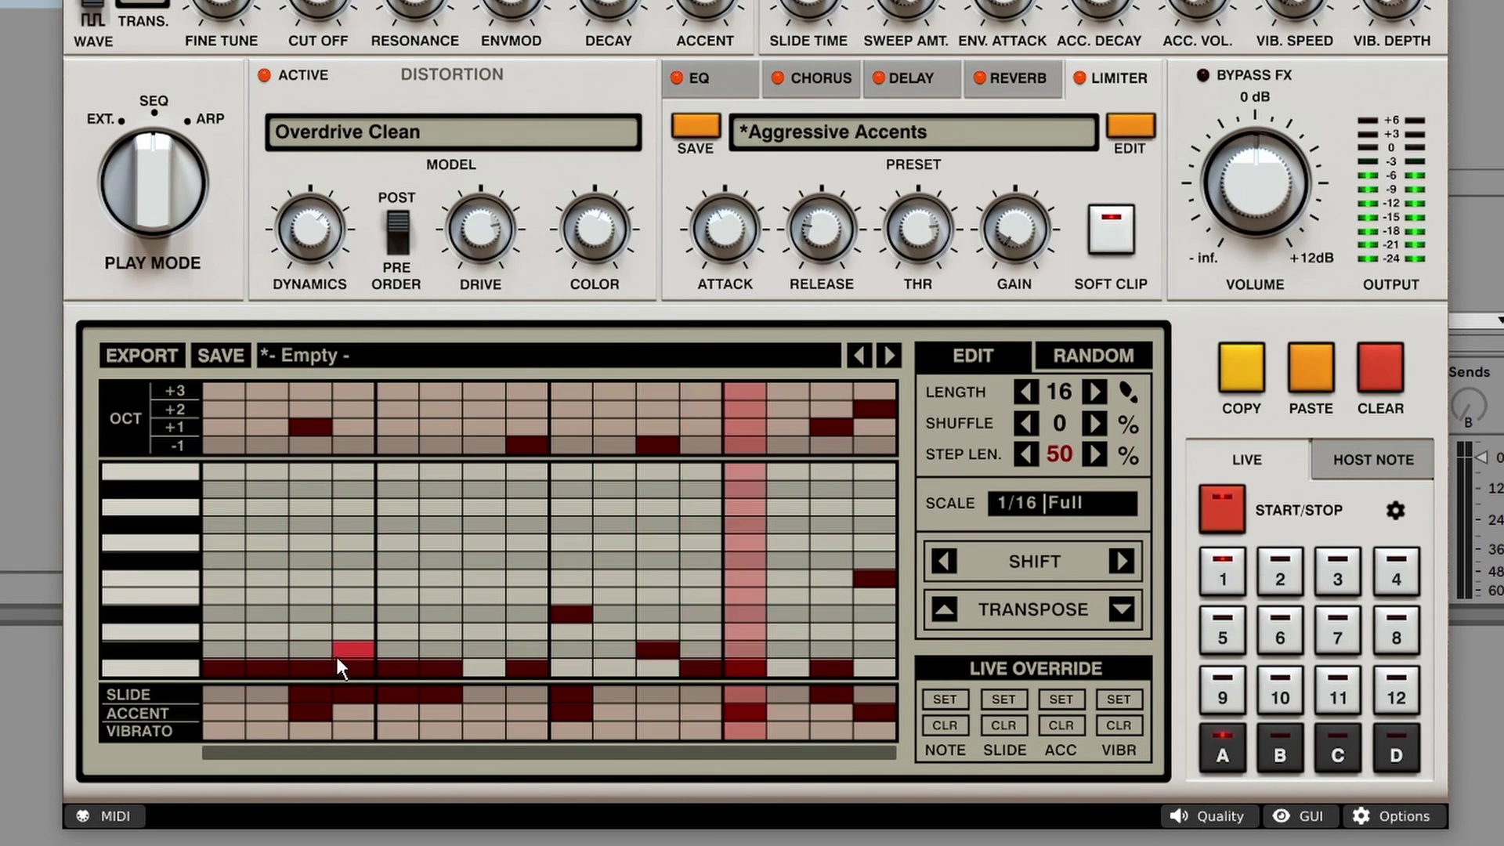
click(398, 697)
key(space)
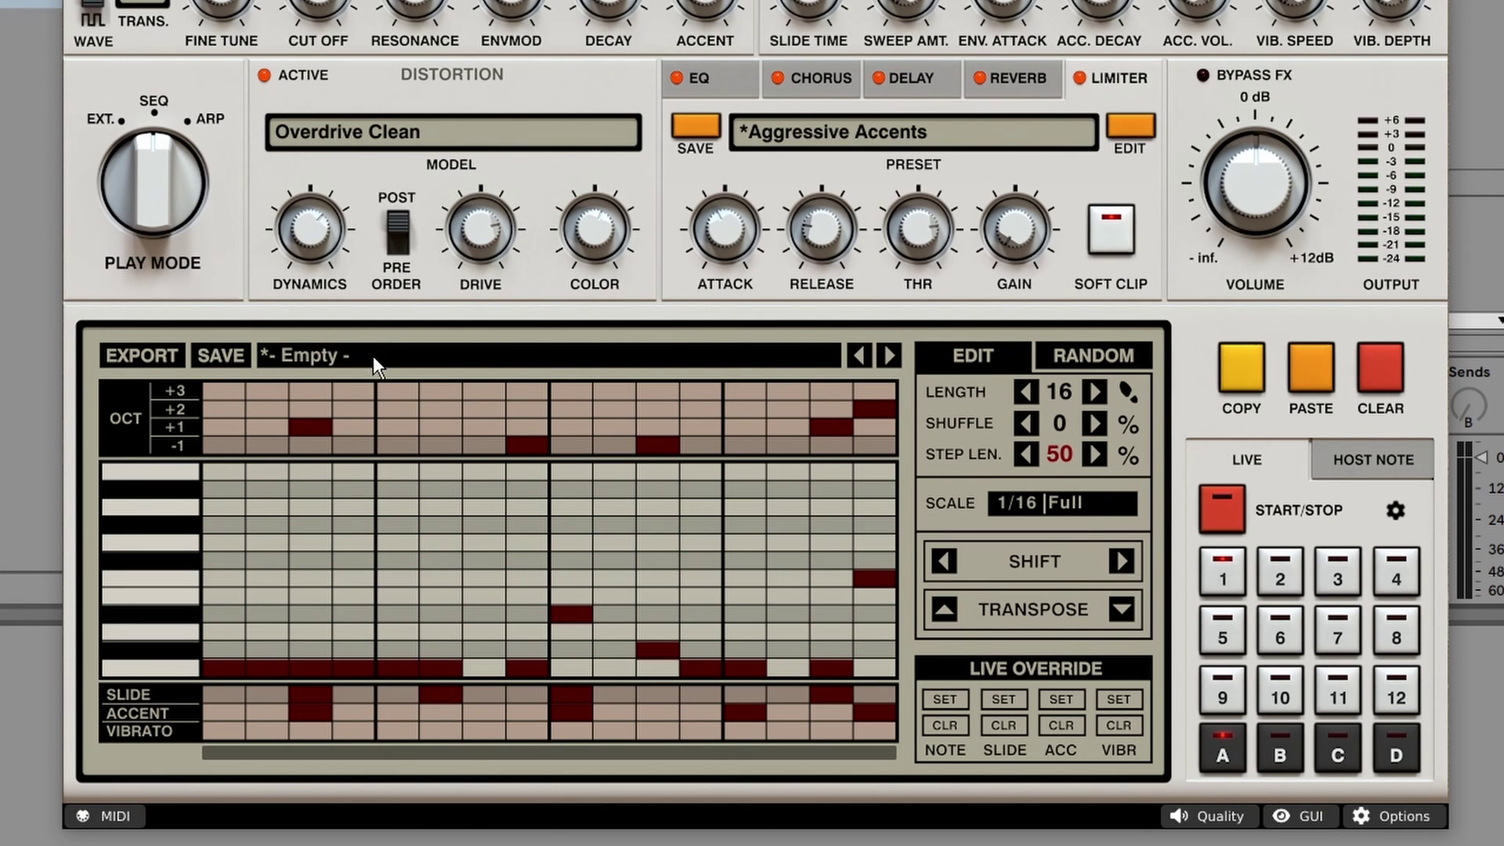
Browse the sequencer patterns without loading one, and paste the pattern from slot 1 into slot 2.
click(373, 355)
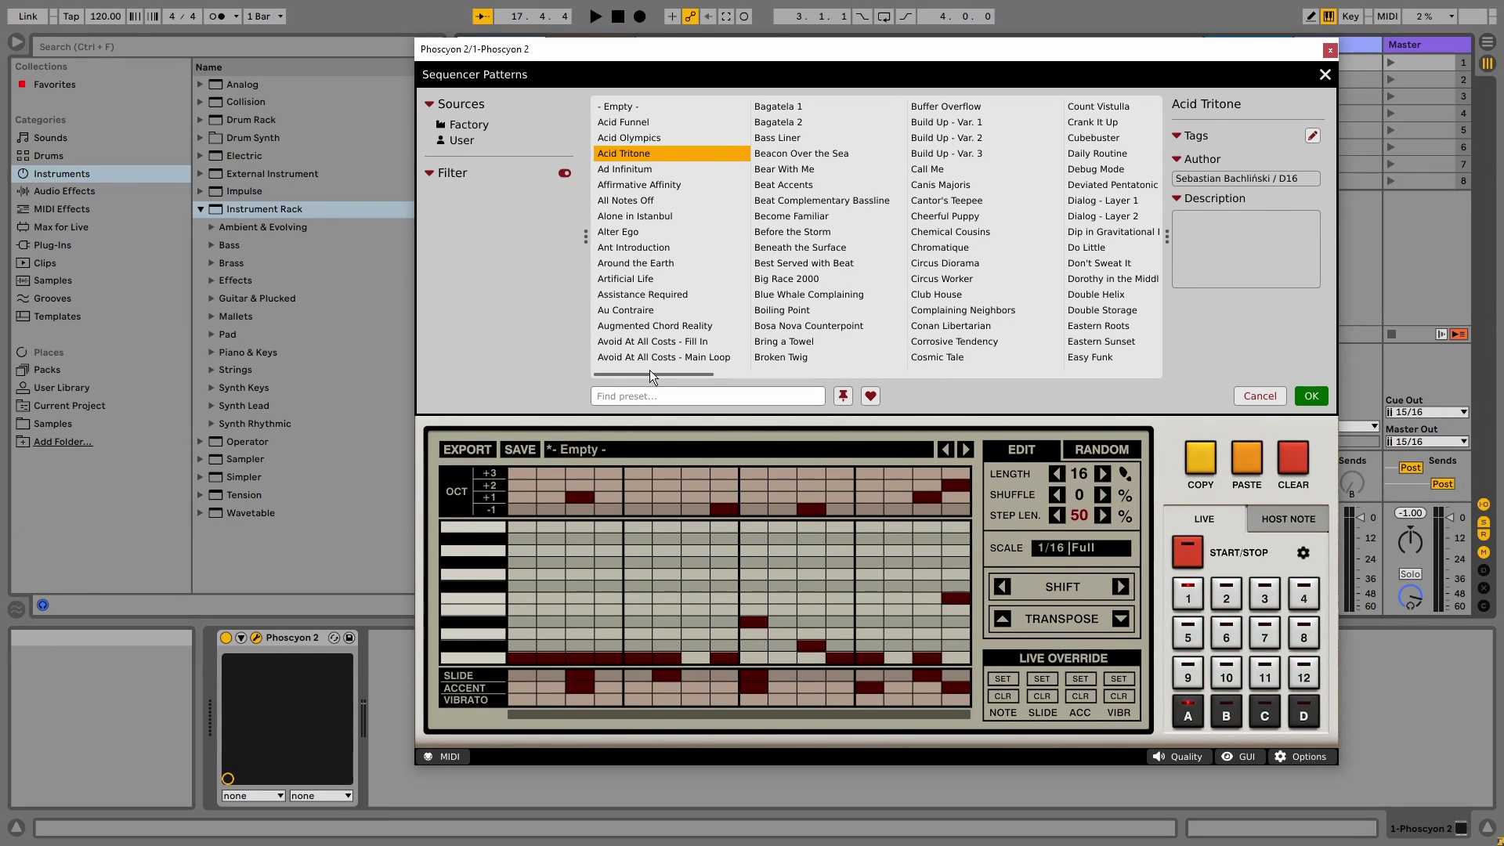
drag(650, 372, 600, 388)
click(598, 441)
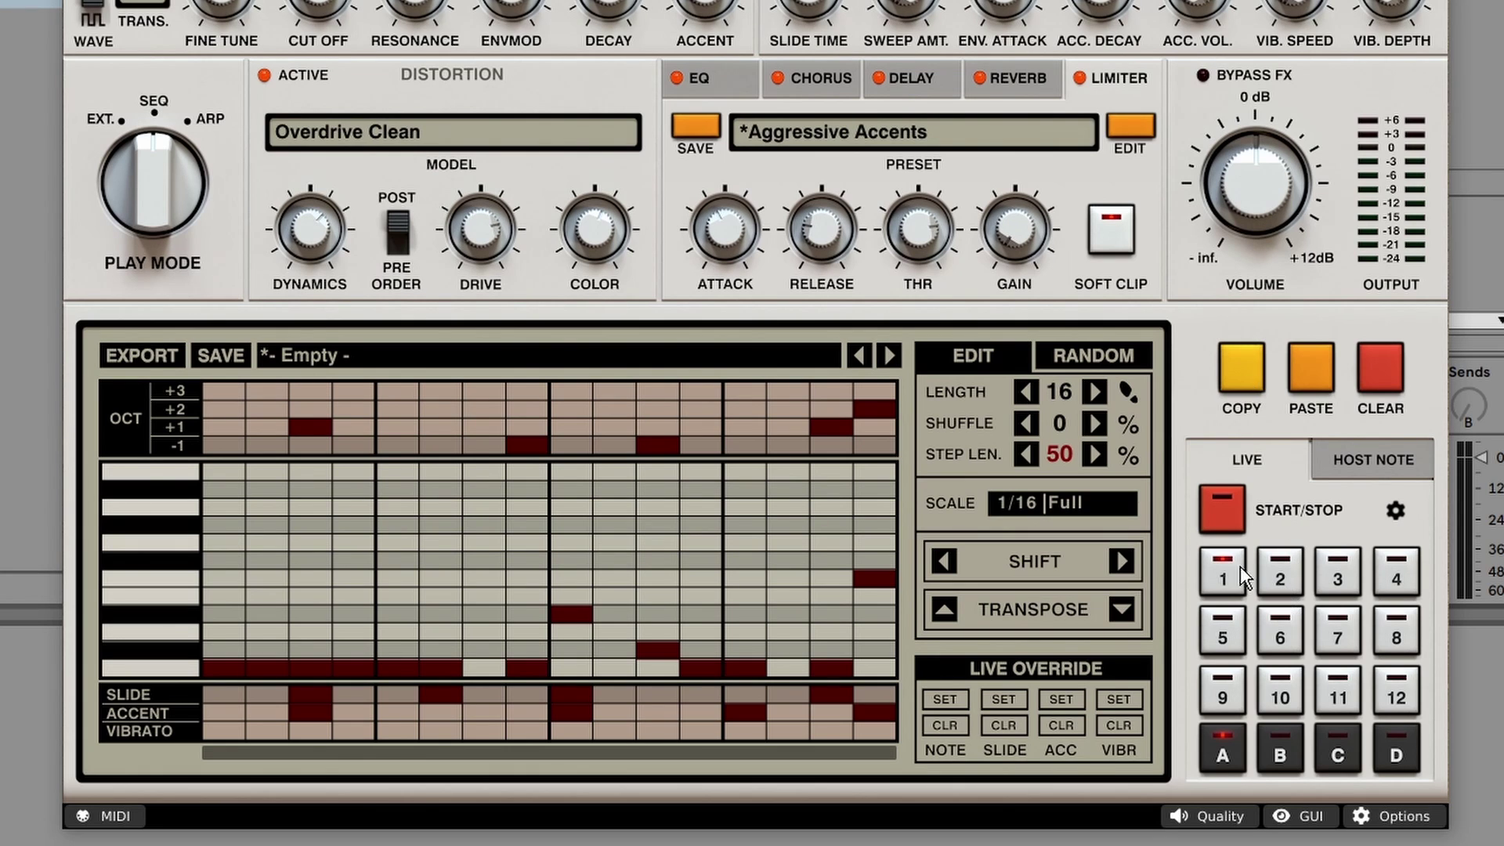
click(1278, 580)
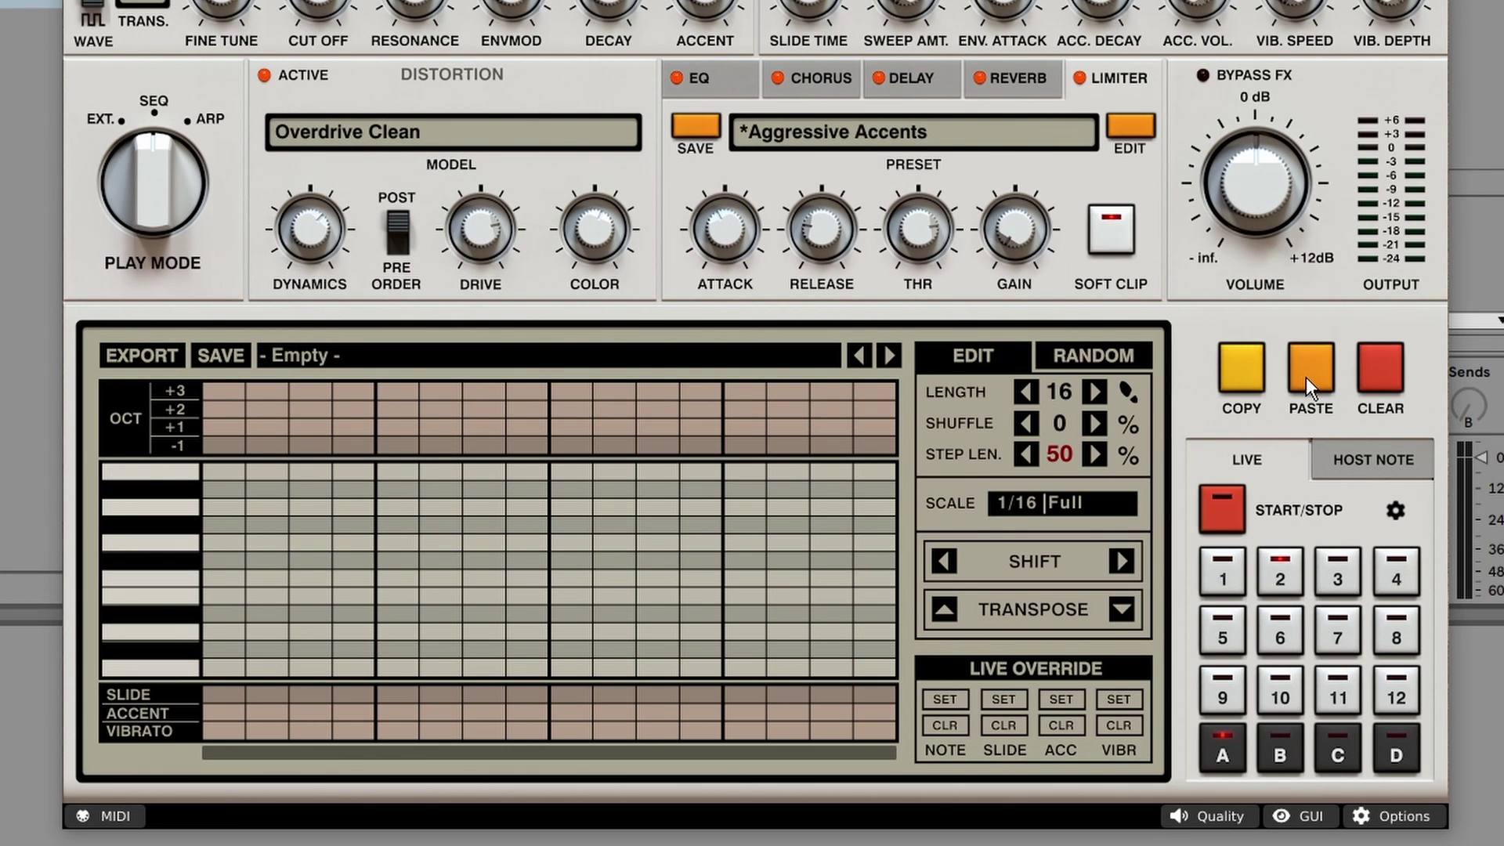
click(1307, 377)
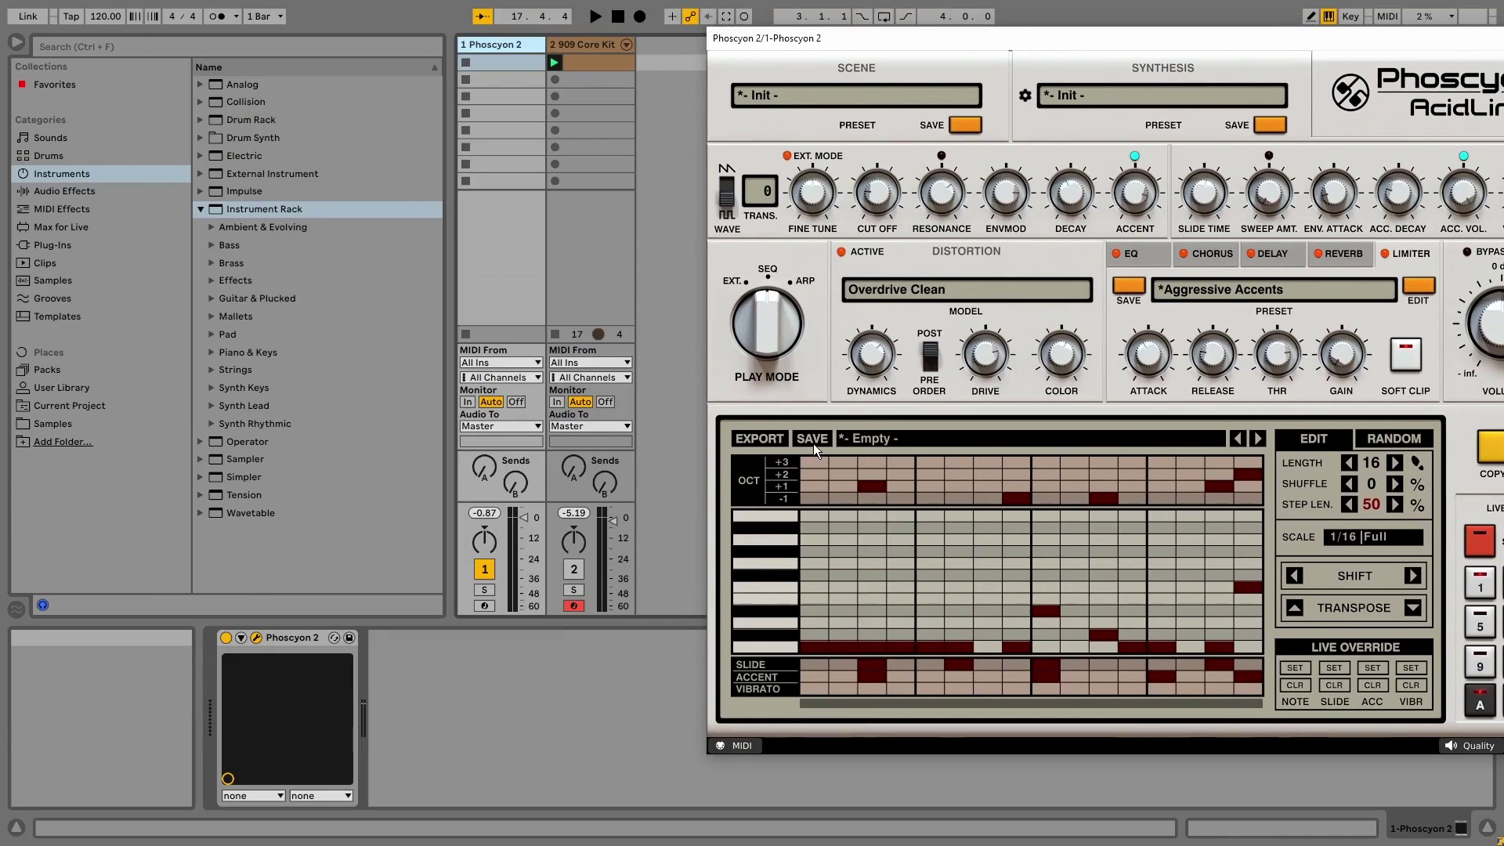
Export the pattern as a MIDI clip into the first slot of track 1 and play it in EXT play mode.
click(781, 441)
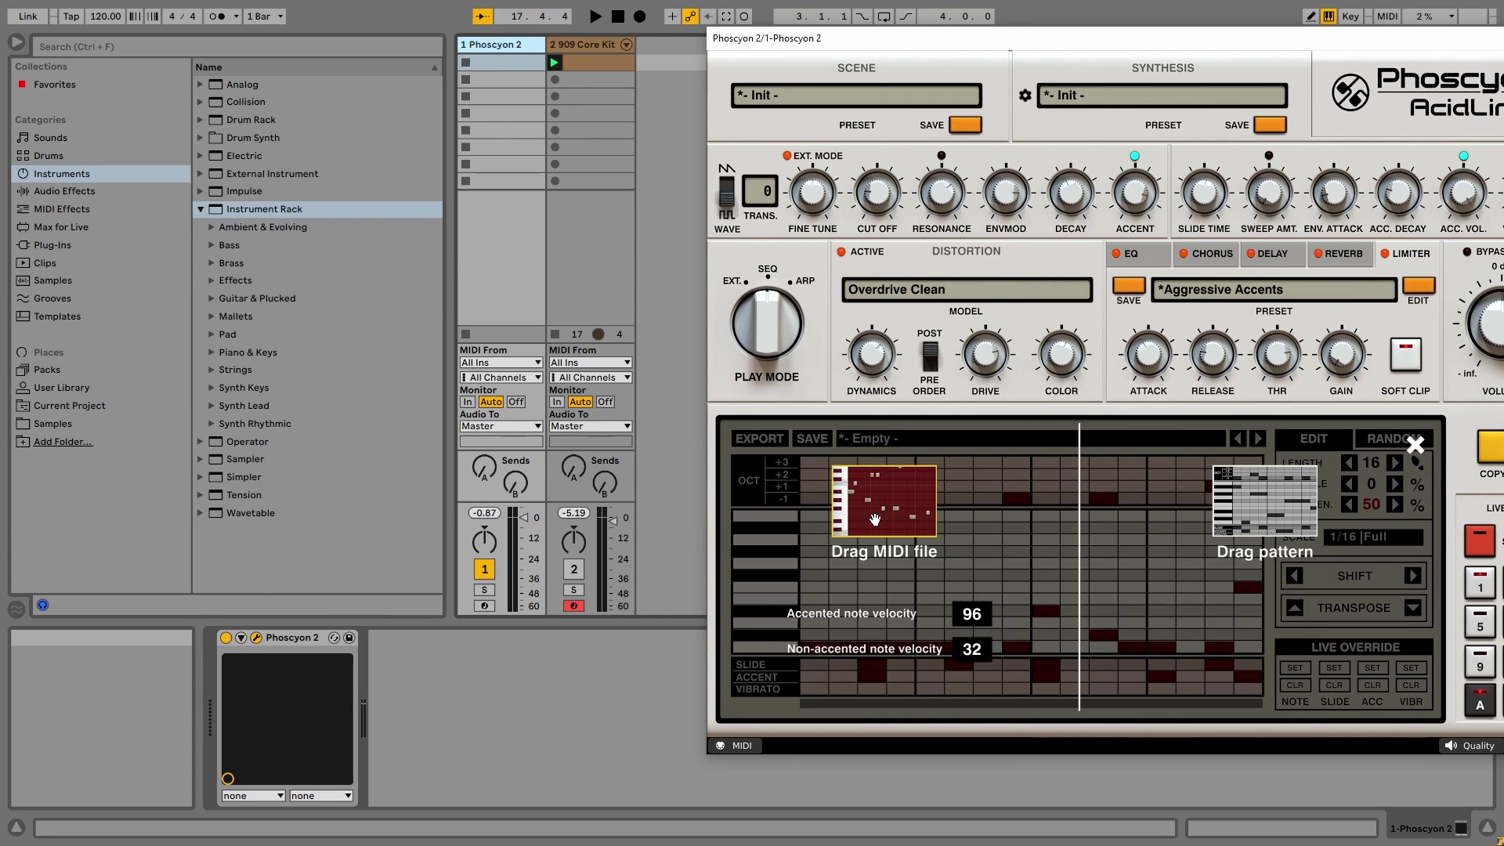
drag(890, 521, 500, 64)
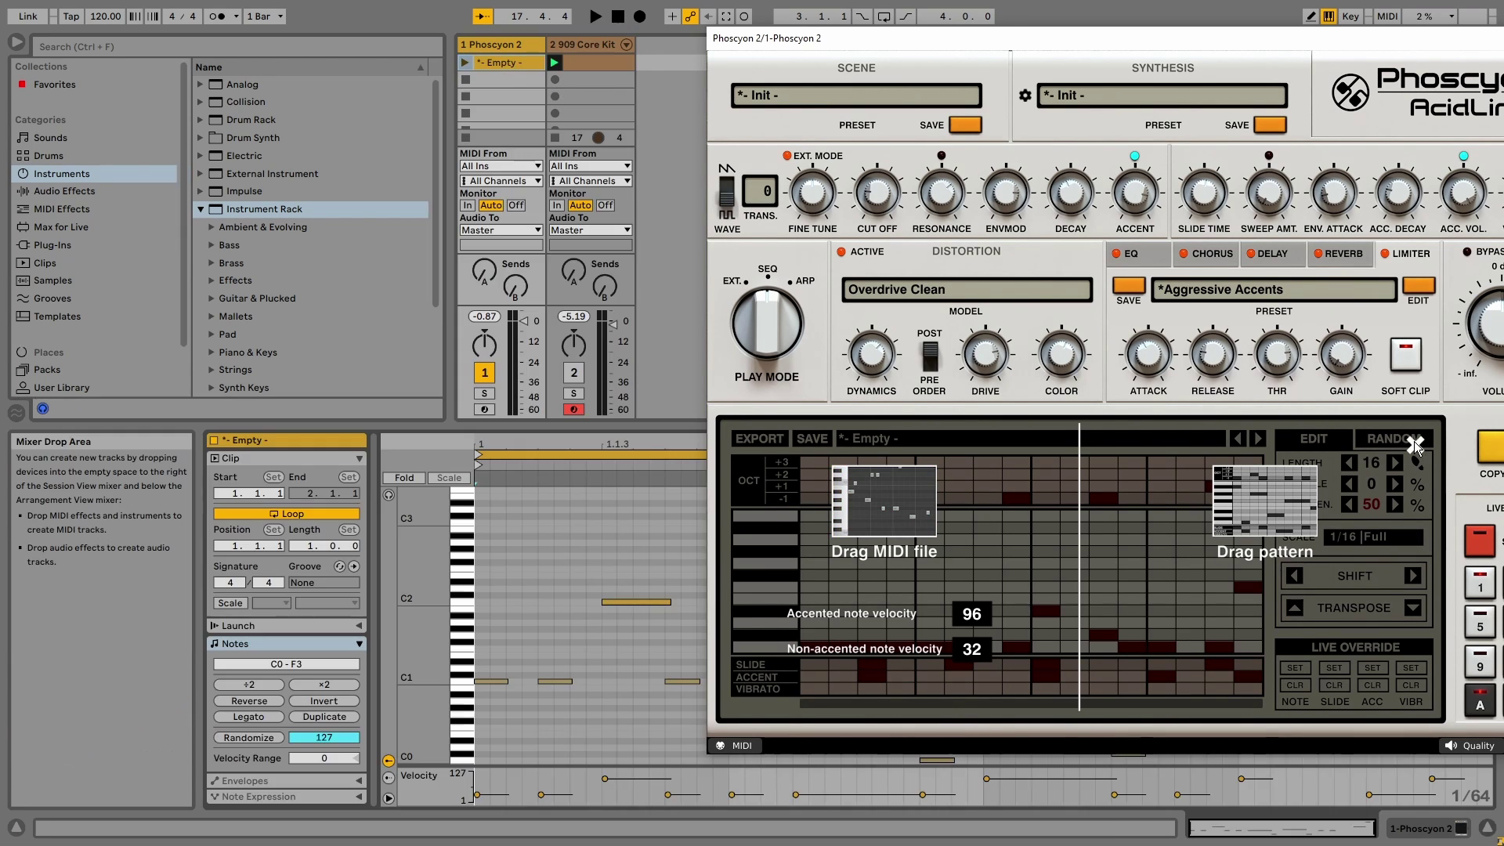
drag(763, 317, 755, 391)
click(465, 62)
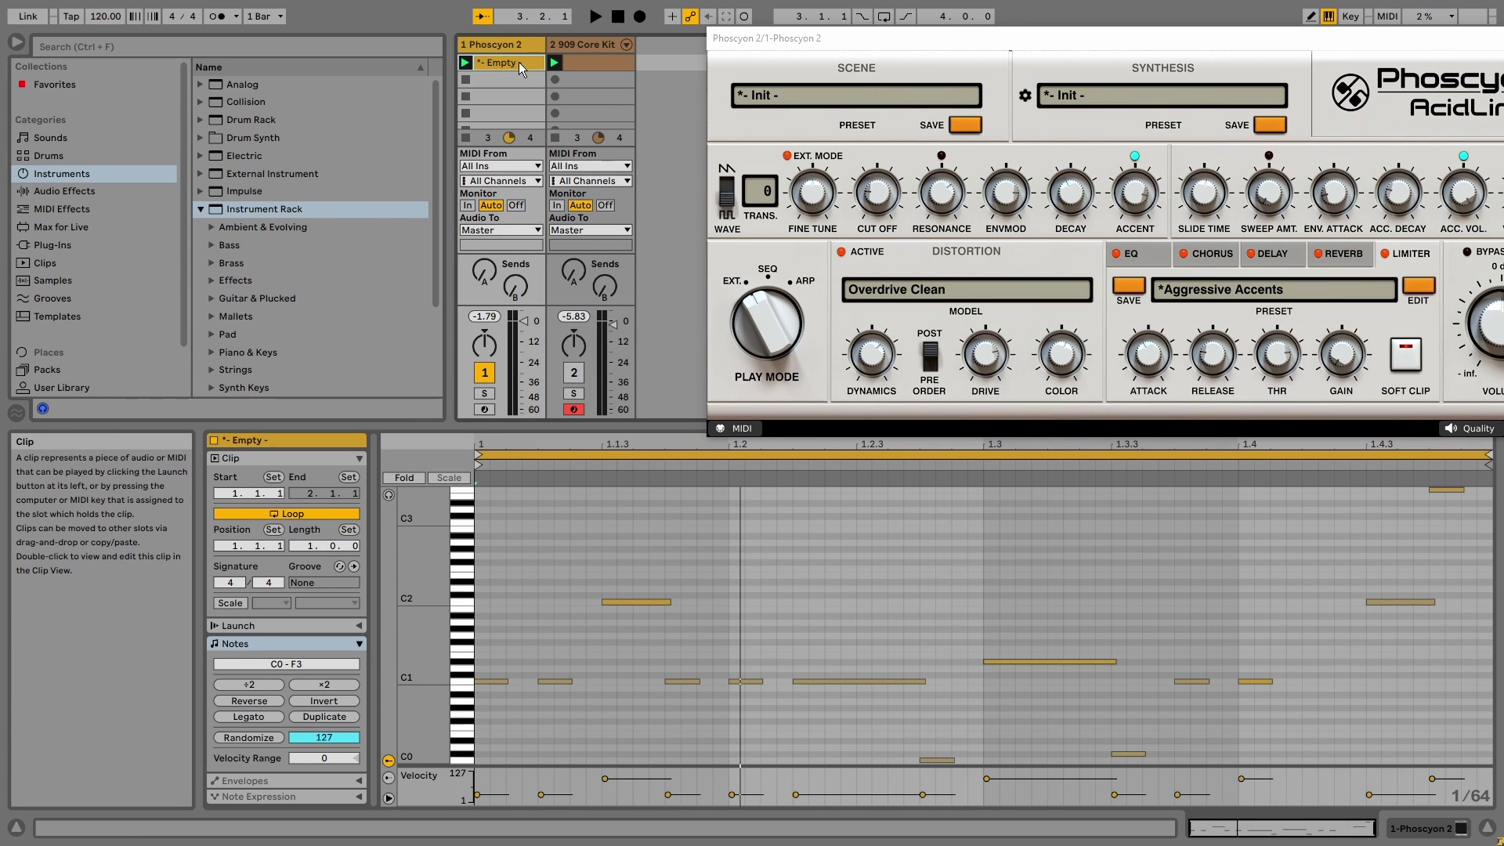
Delete the exported MIDI clip from track 1 and return the play mode to SEQ.
key(Delete)
click(768, 271)
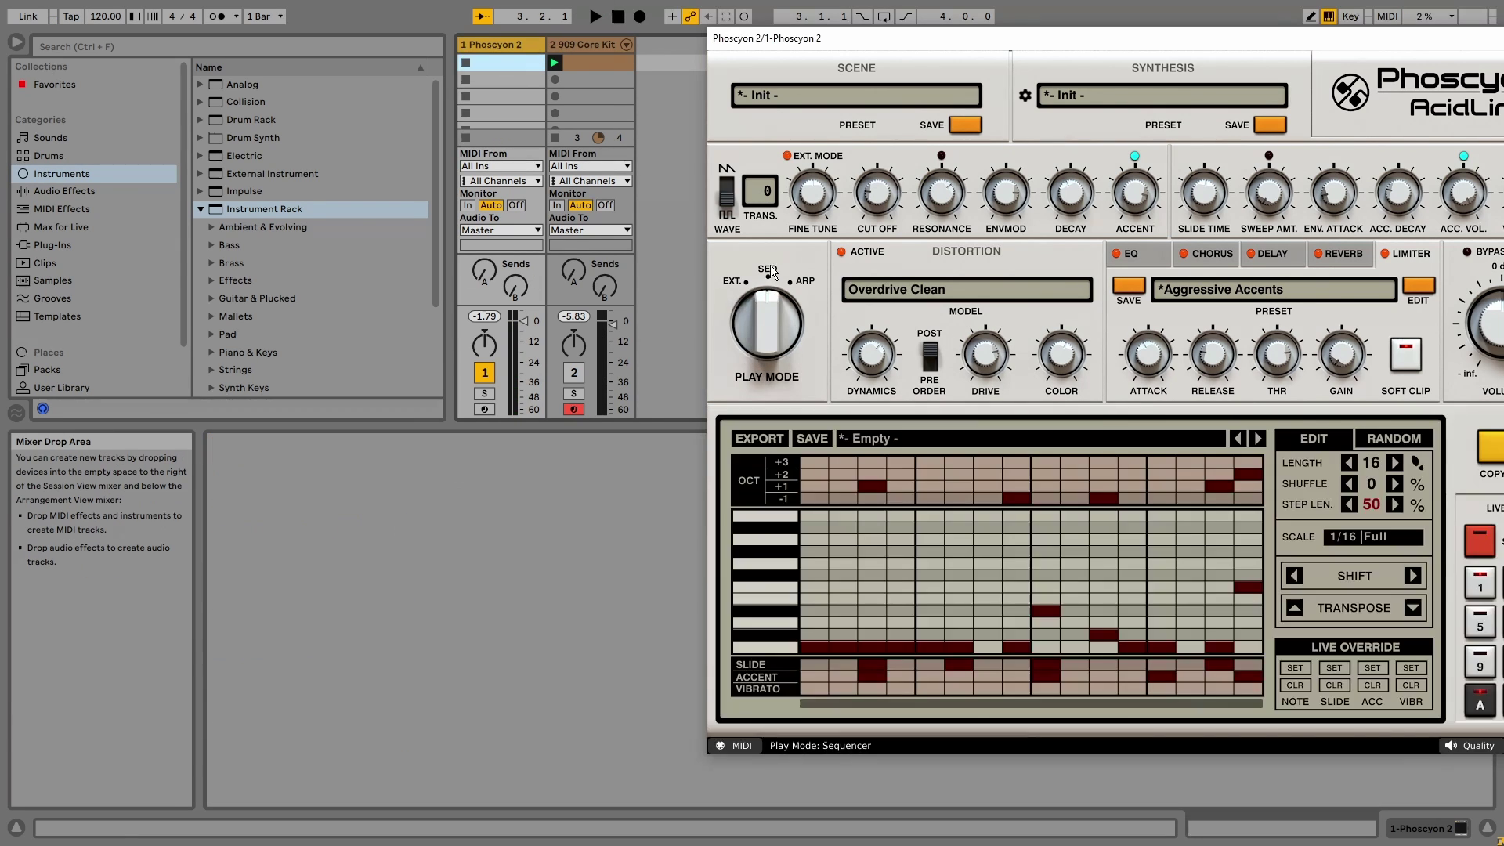
Export the pattern from the first Phoscyon 2 instance into the second instance's sequencer and play both together.
click(758, 439)
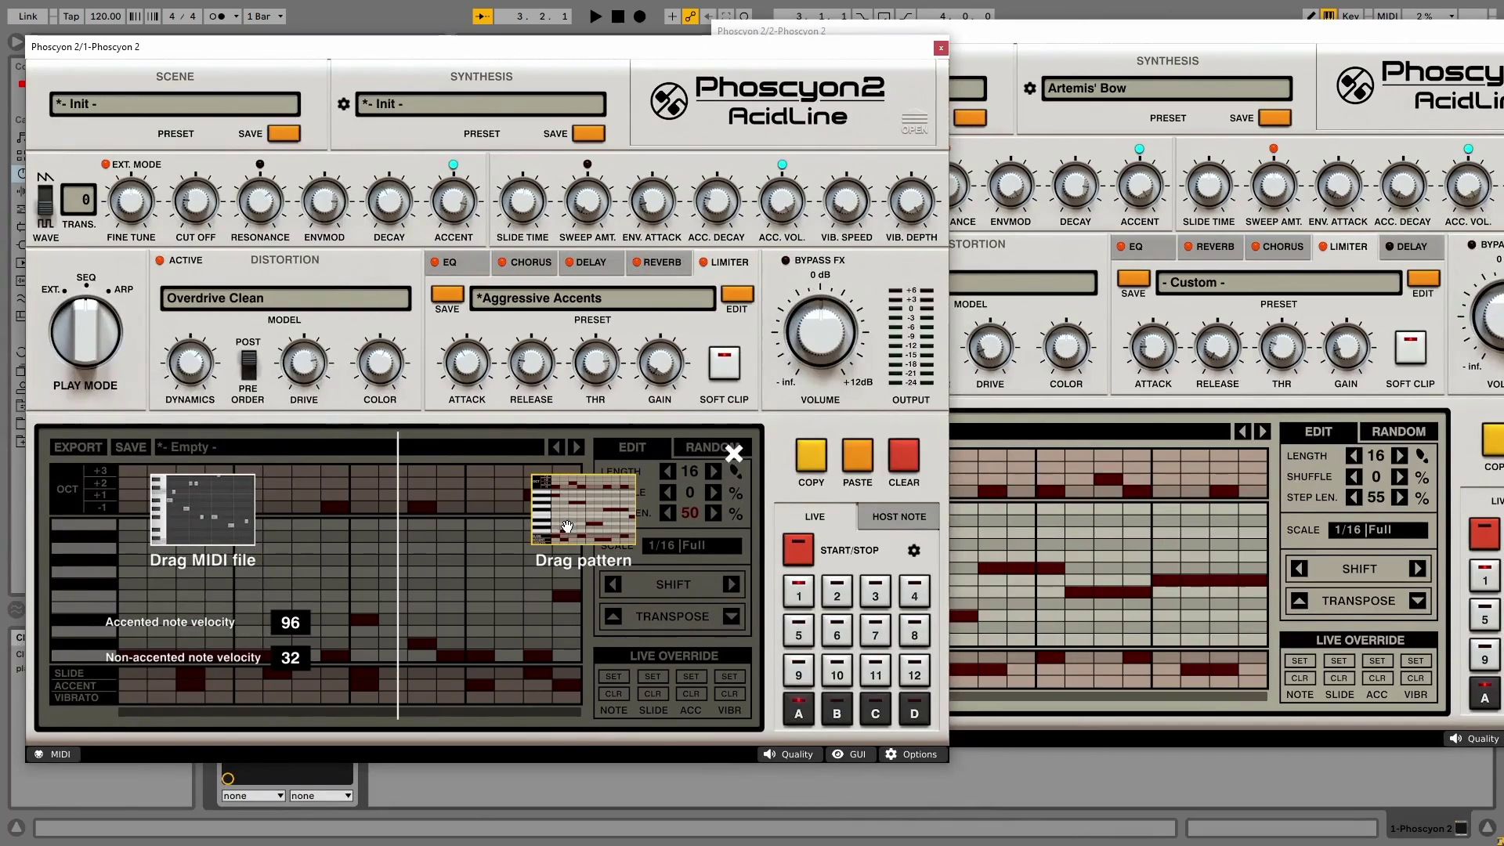
drag(568, 526, 1136, 568)
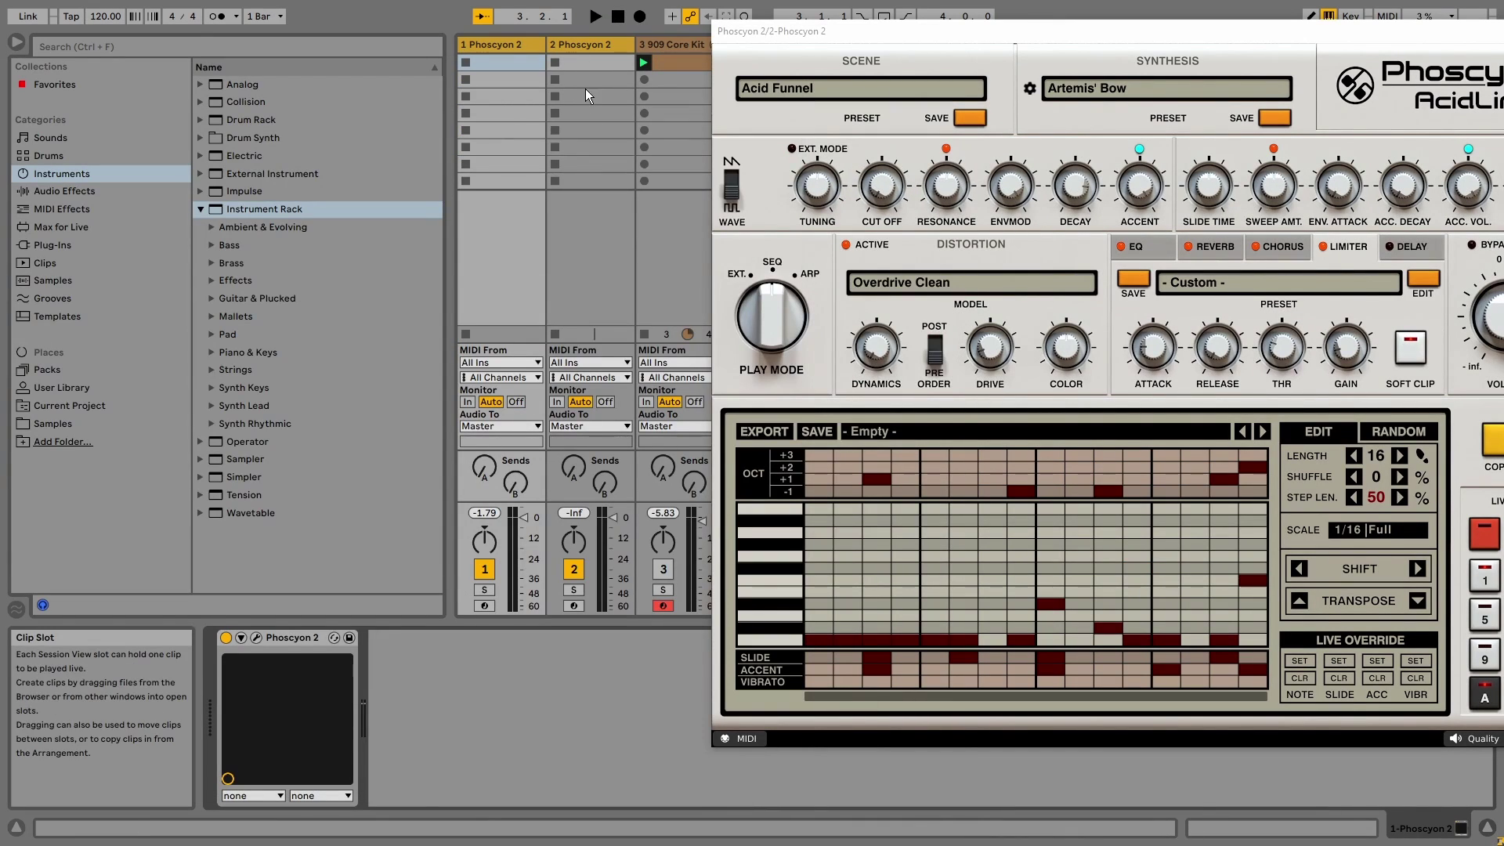
key(space)
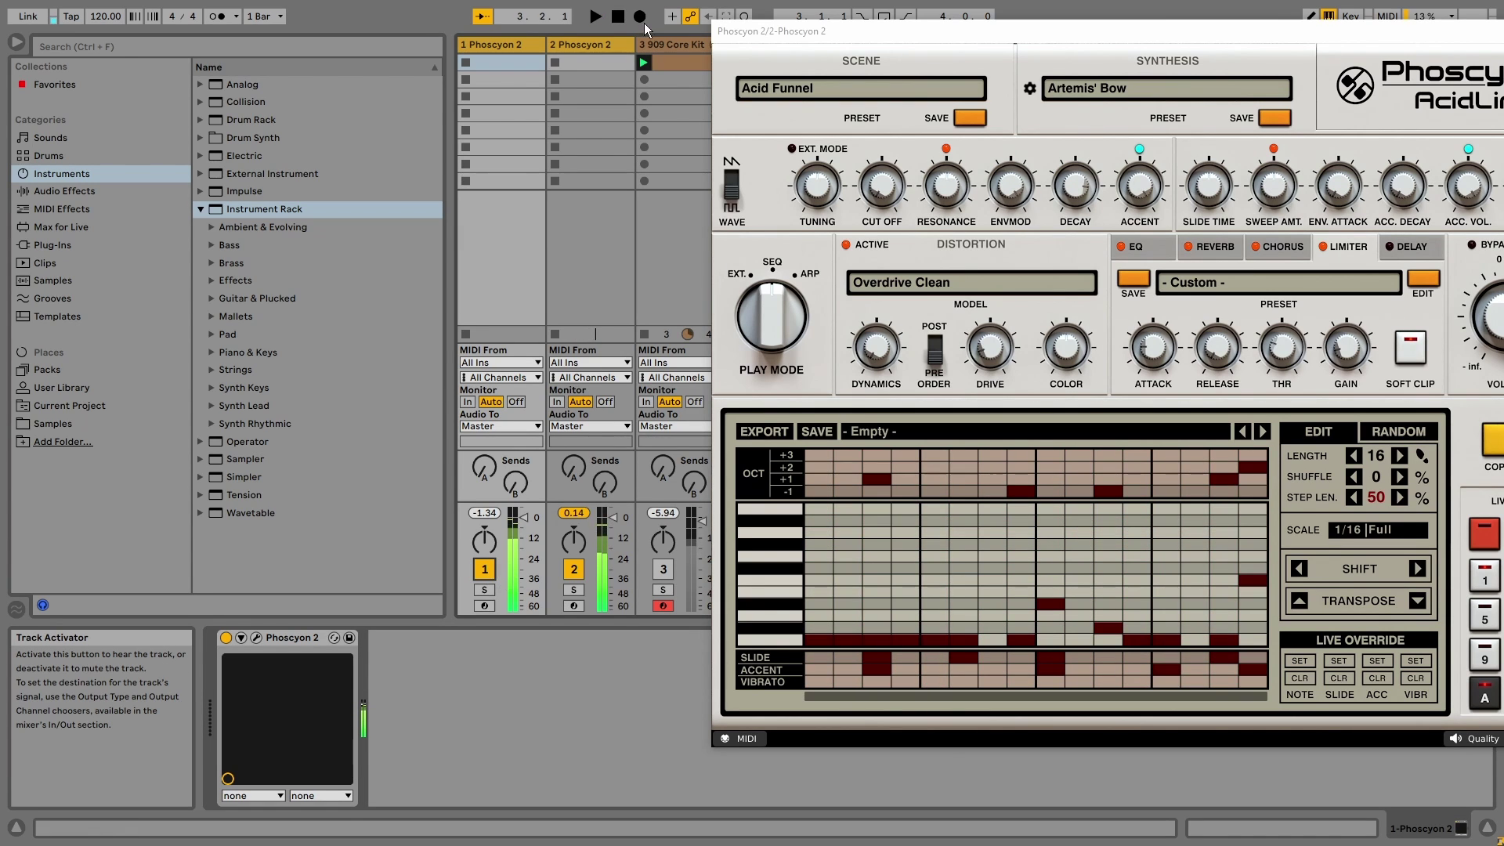
Remove the second Phoscyon 2 track and shorten the remaining instance's pattern to 14 steps during playback.
click(600, 45)
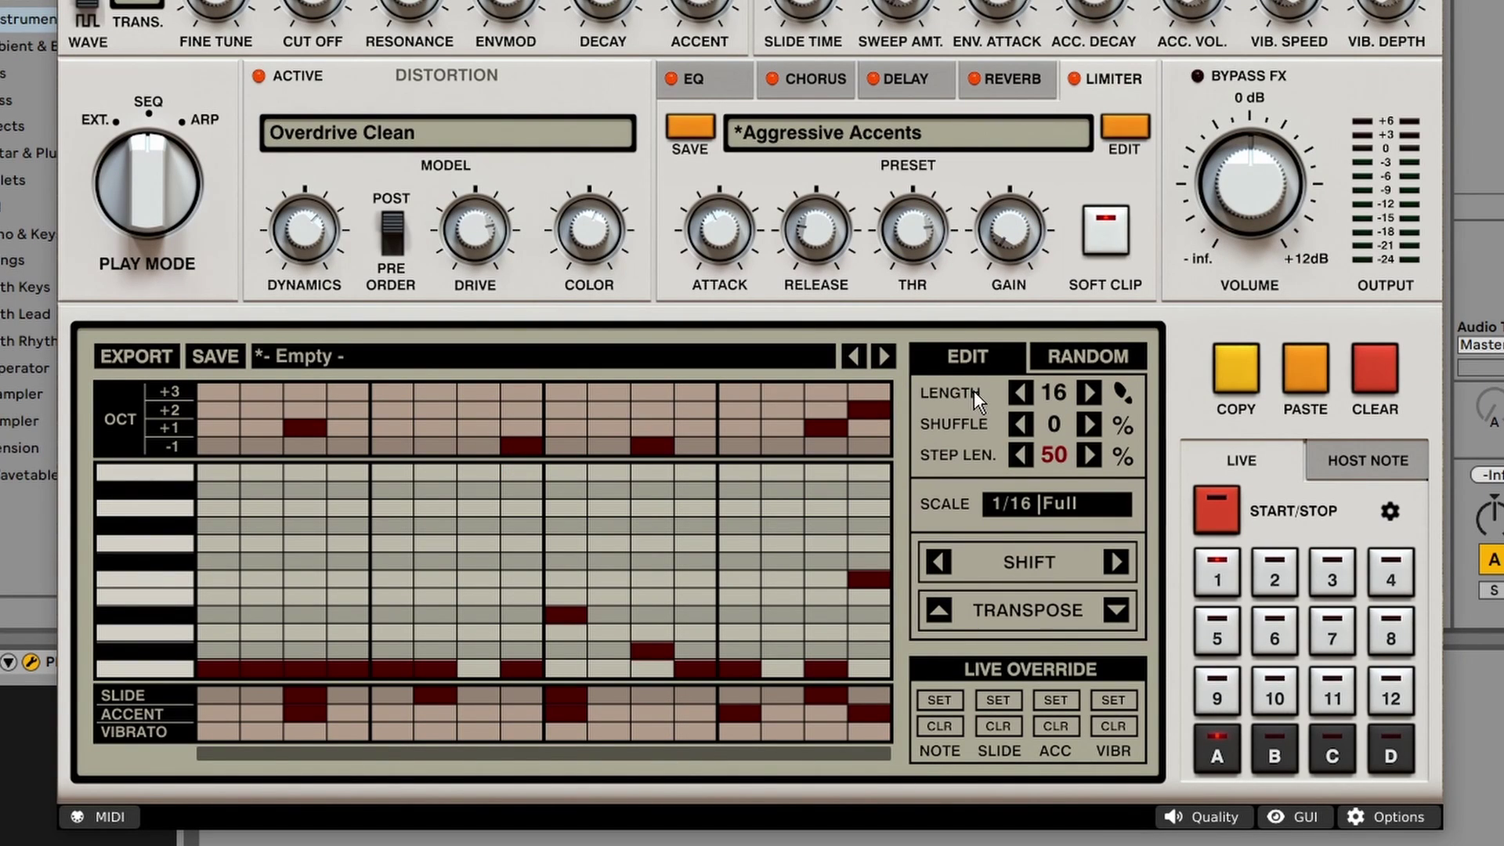
key(space)
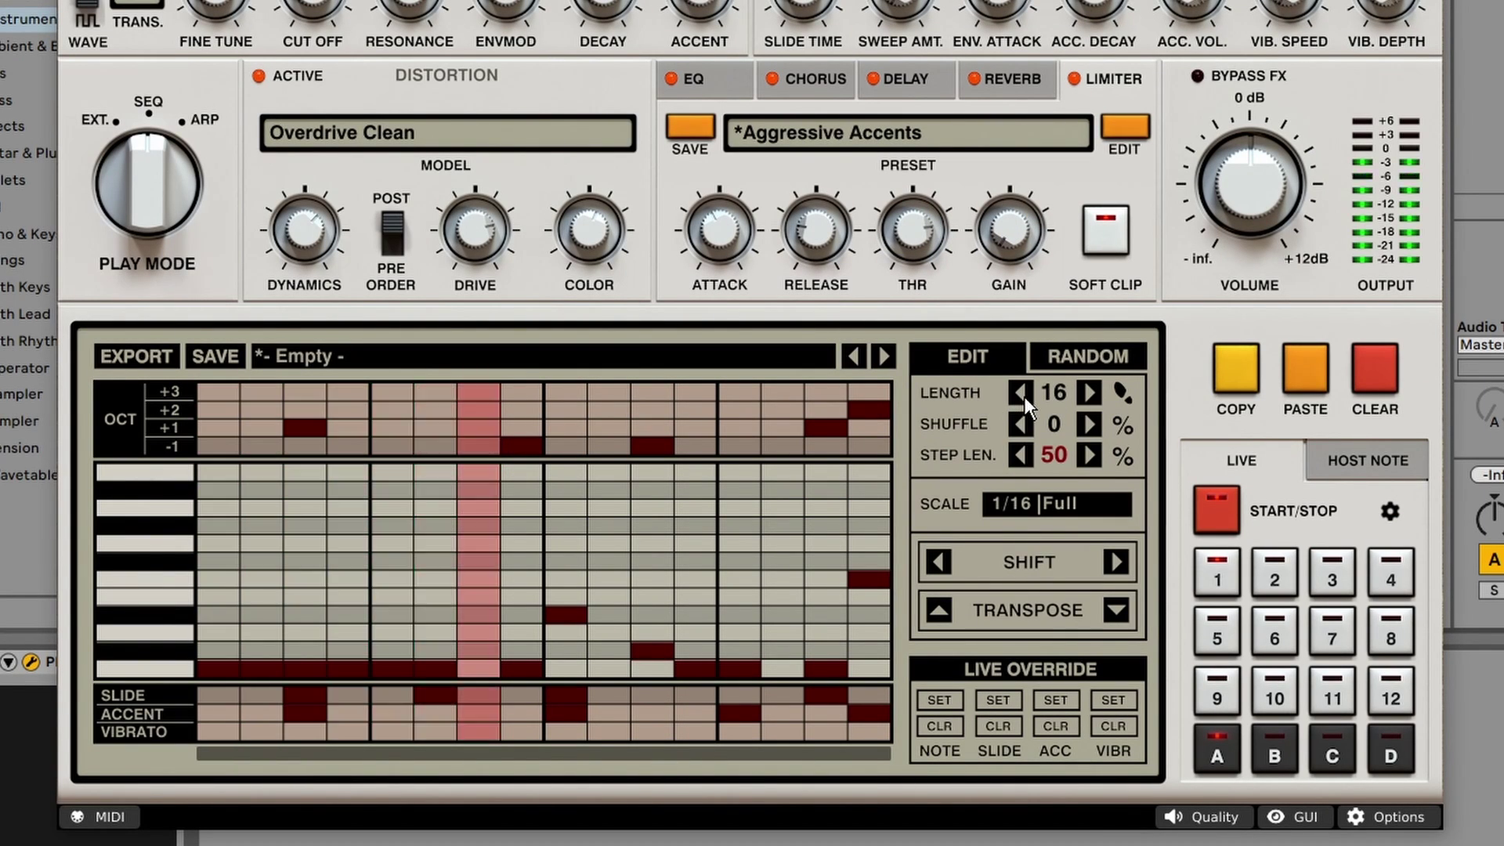
click(1021, 393)
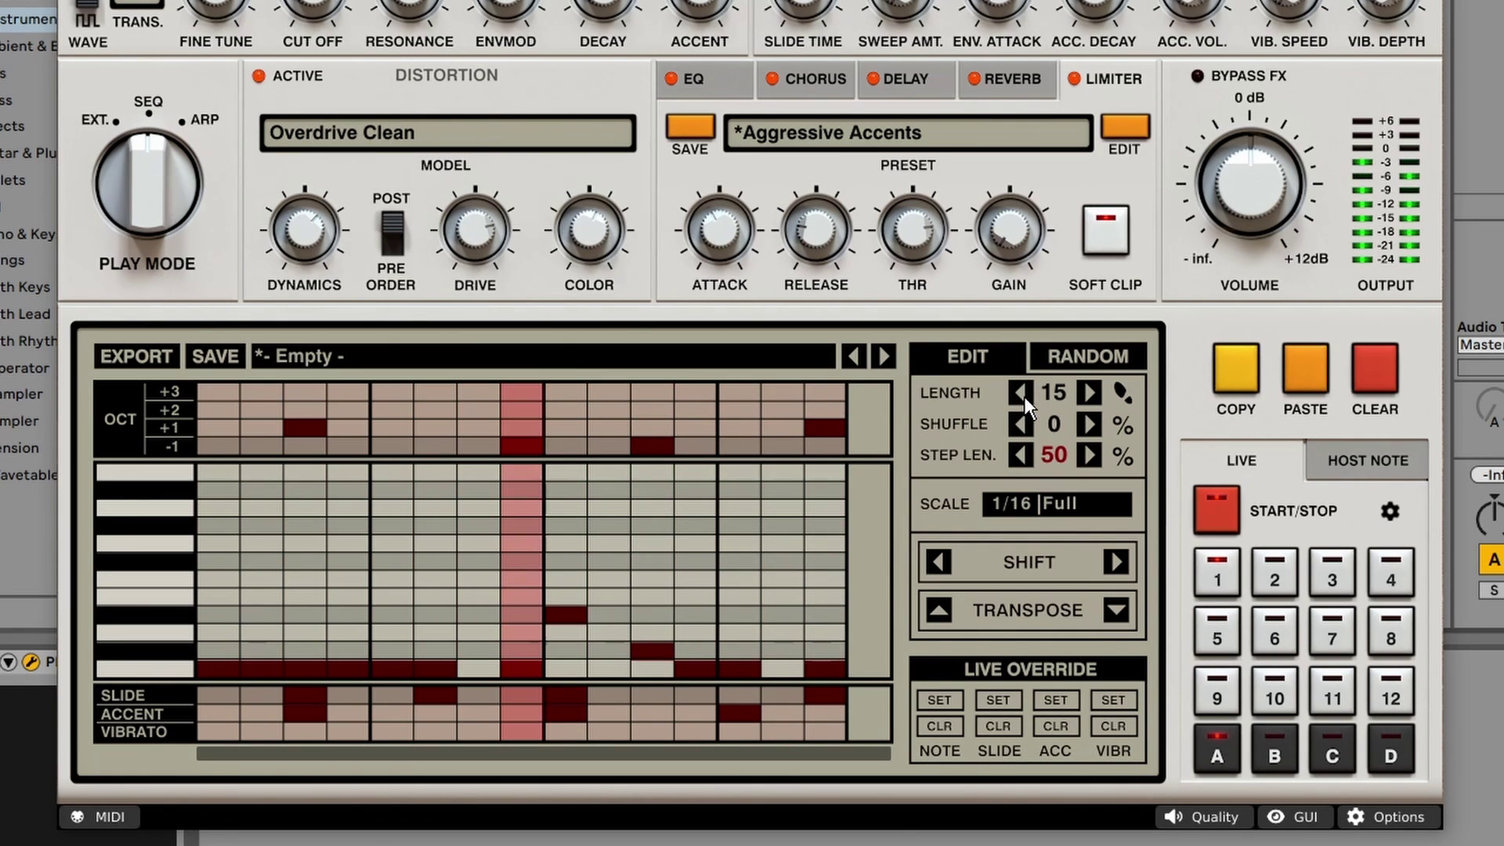
click(1022, 393)
key(space)
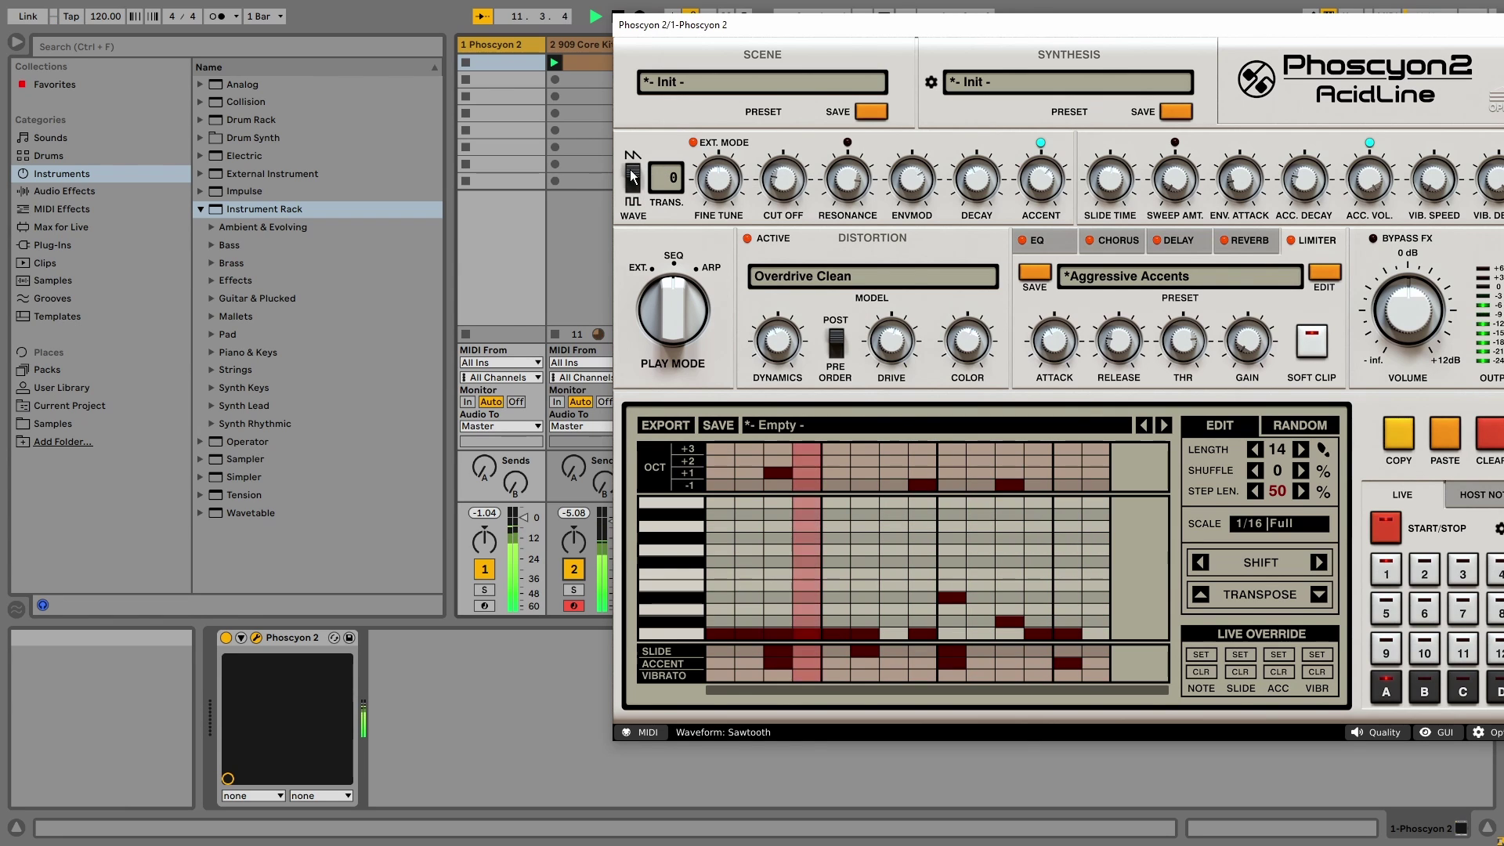
Adjust the Cut Off while the pattern plays and switch the oscillator waveform.
drag(777, 187, 789, 165)
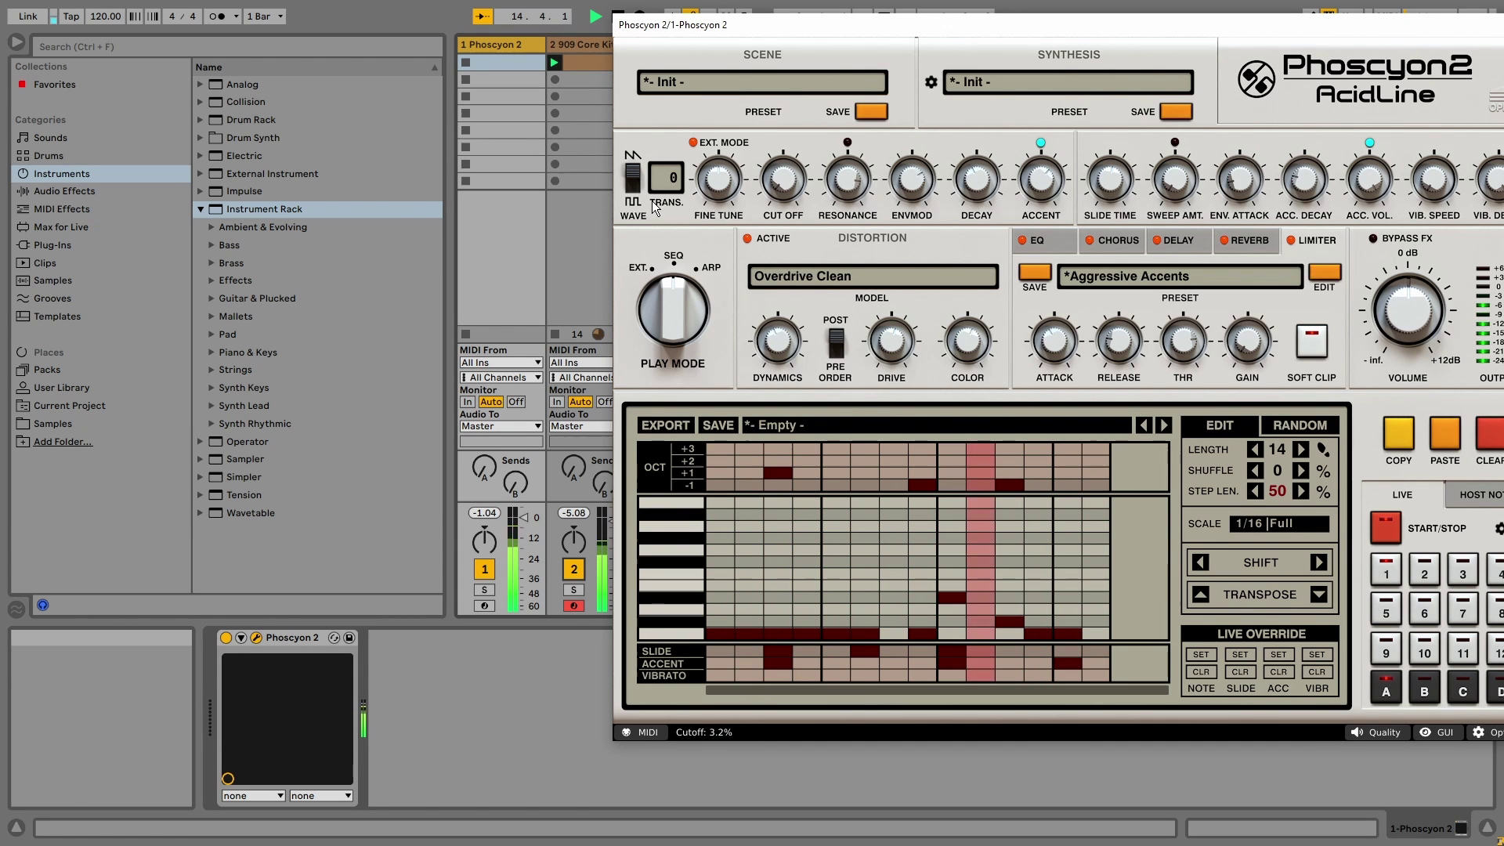
click(627, 192)
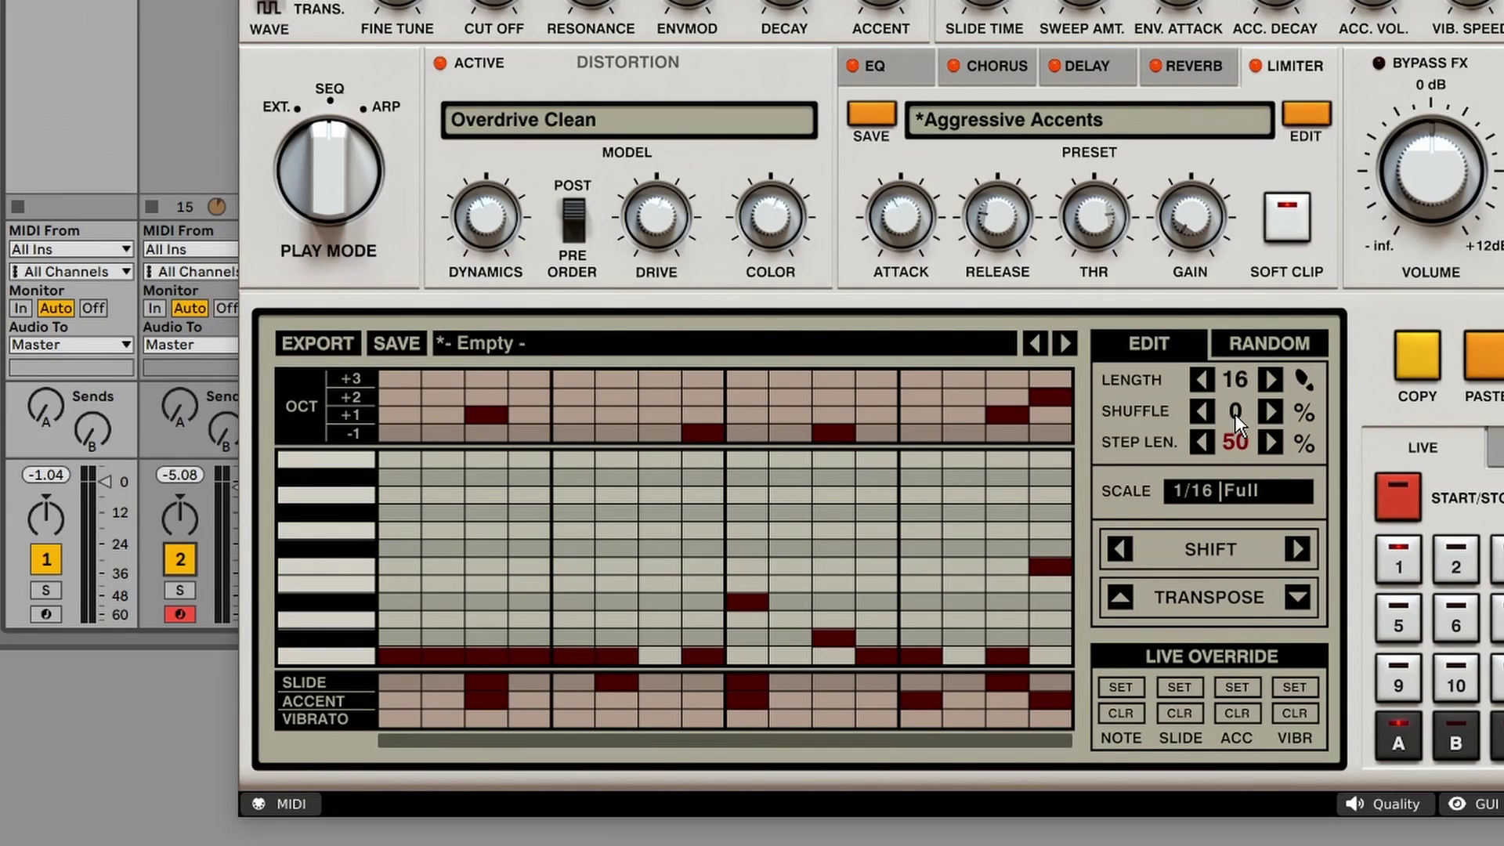
Audition the pattern with 93% shuffle and varied step lengths, restoring shuffle to 0% and step length to 50%.
drag(1234, 414, 1283, 274)
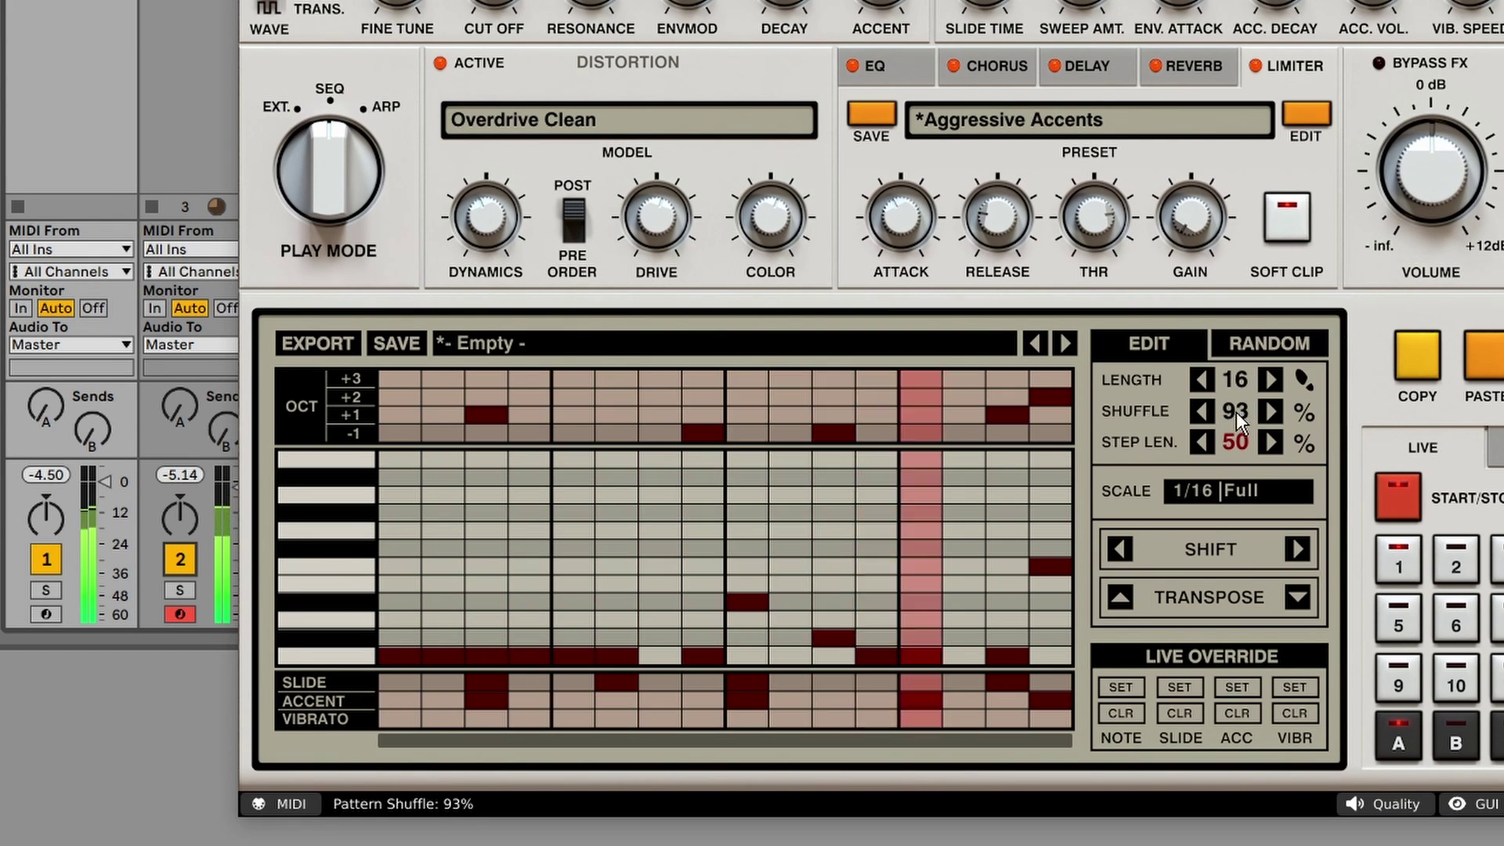
scroll(1234, 401, down, 1)
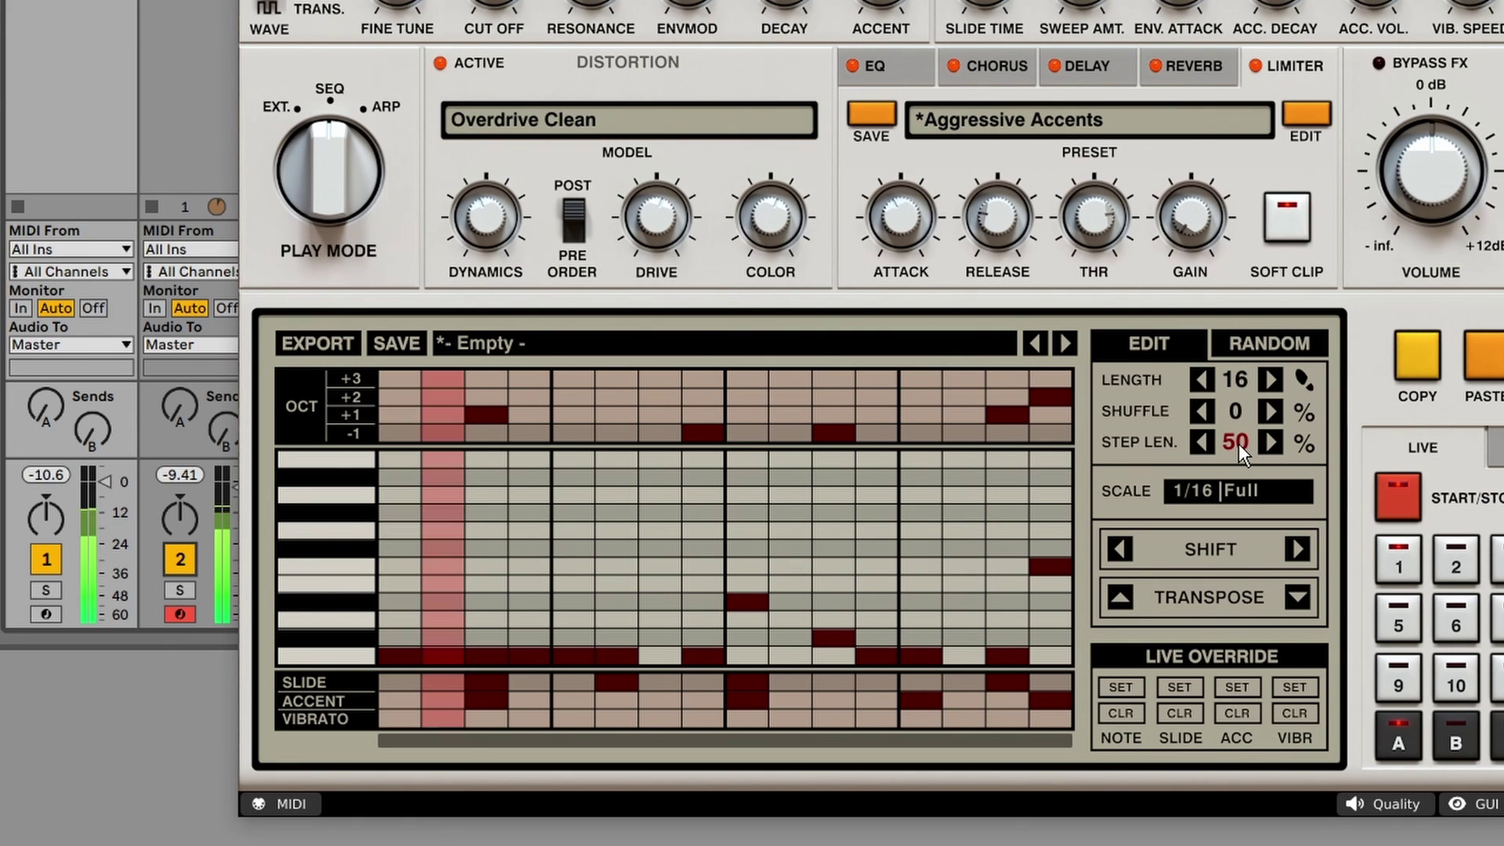
drag(1238, 443, 1277, 441)
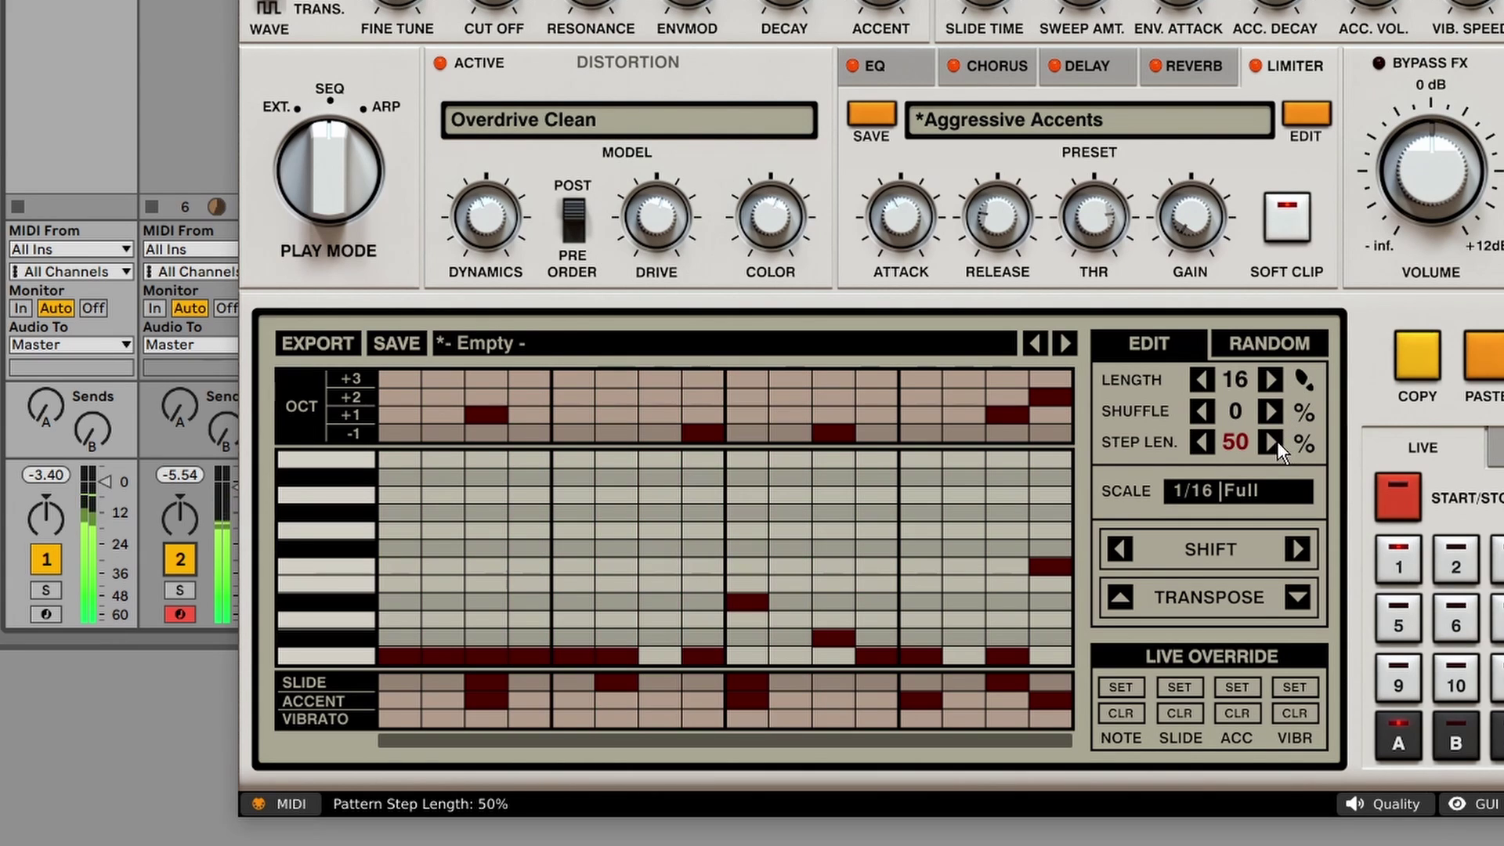
Try the pattern note rate at 1/8 and 1/32, and return it to 1/16.
click(1205, 496)
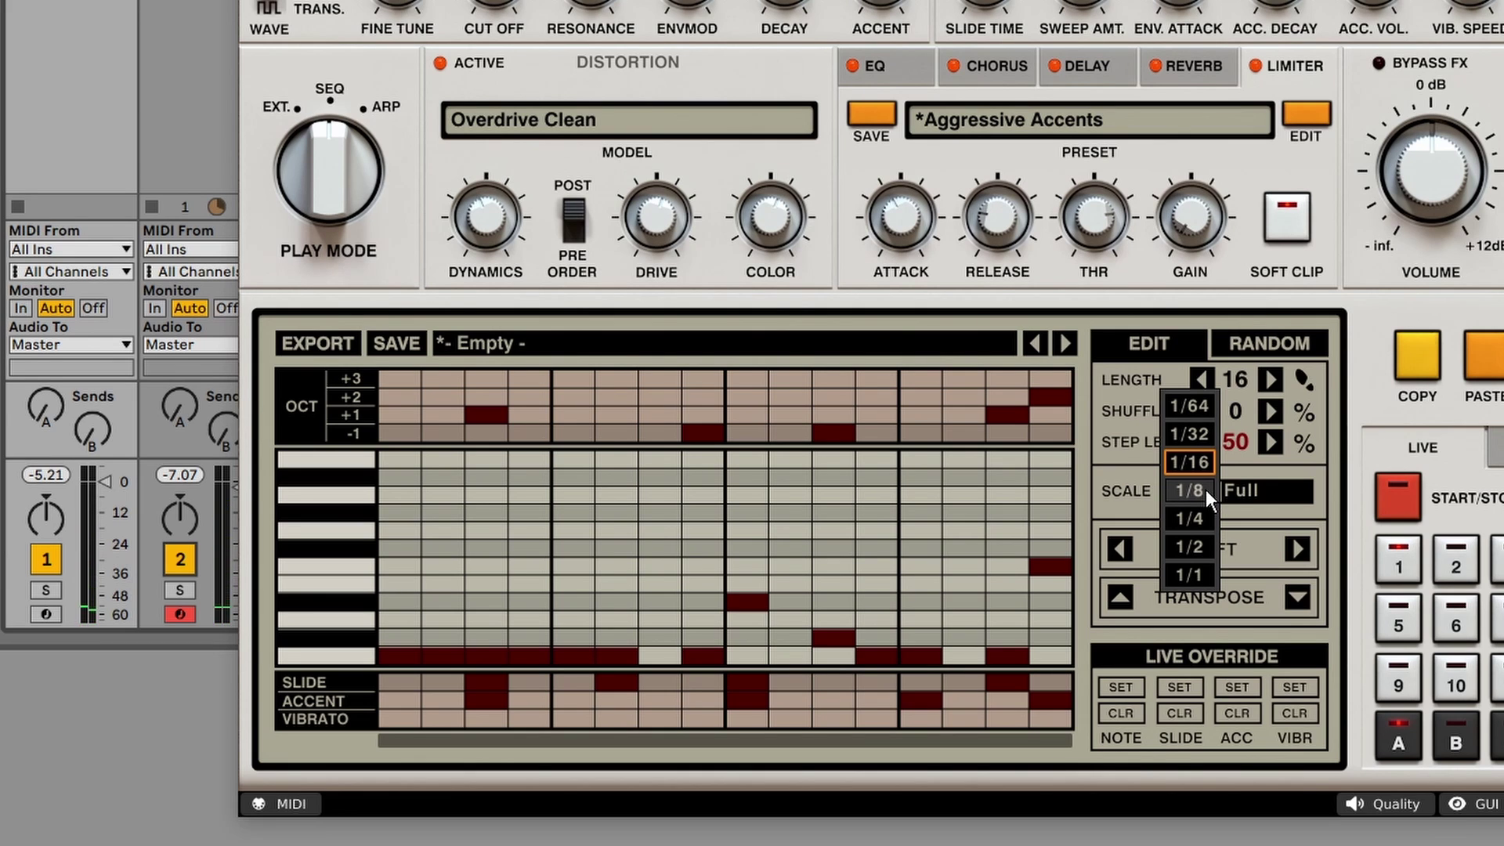
click(1206, 491)
click(1205, 491)
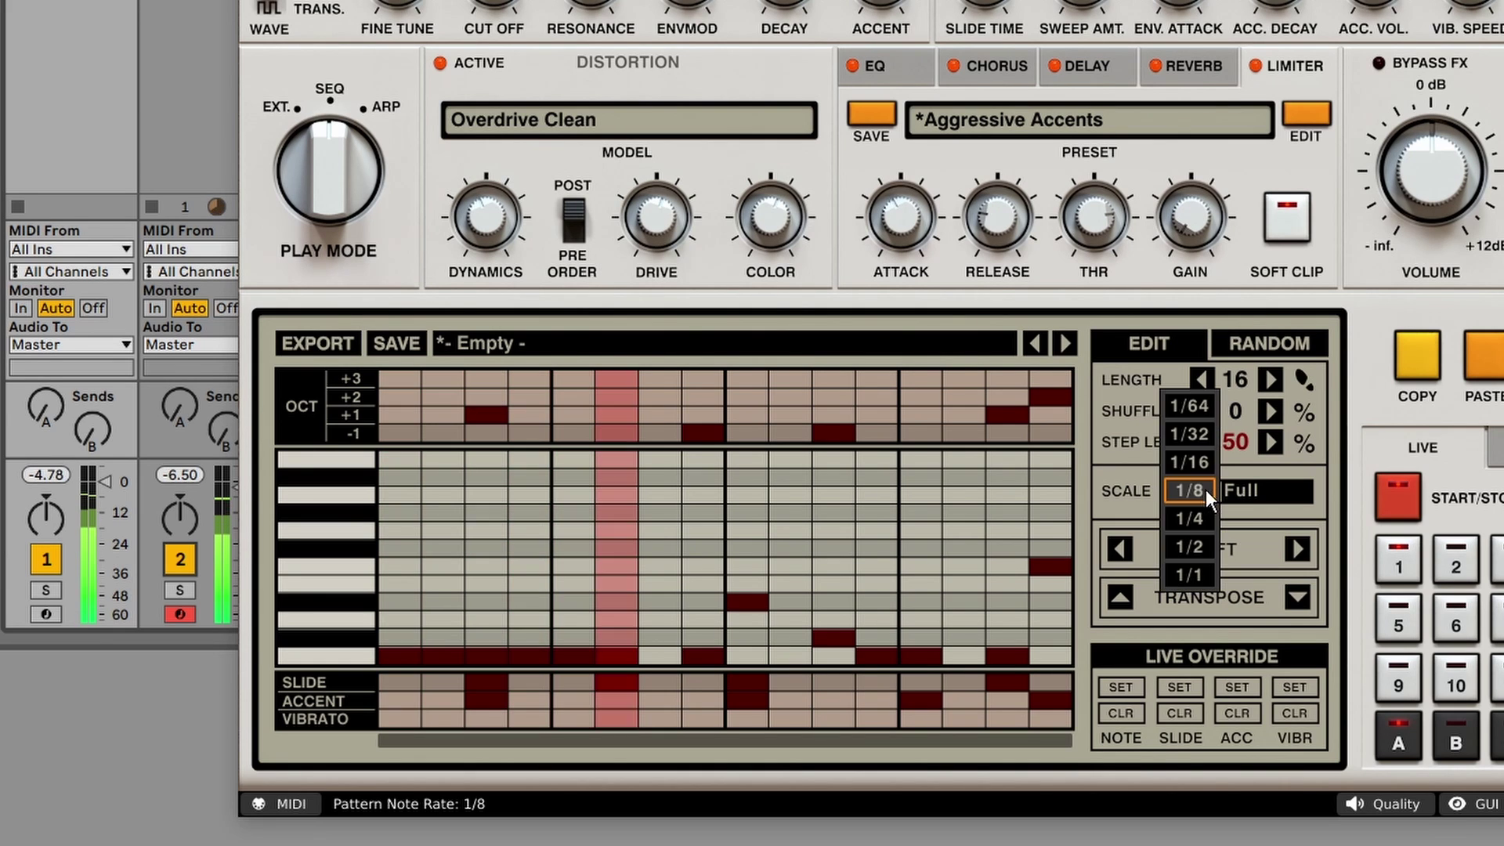
click(1209, 437)
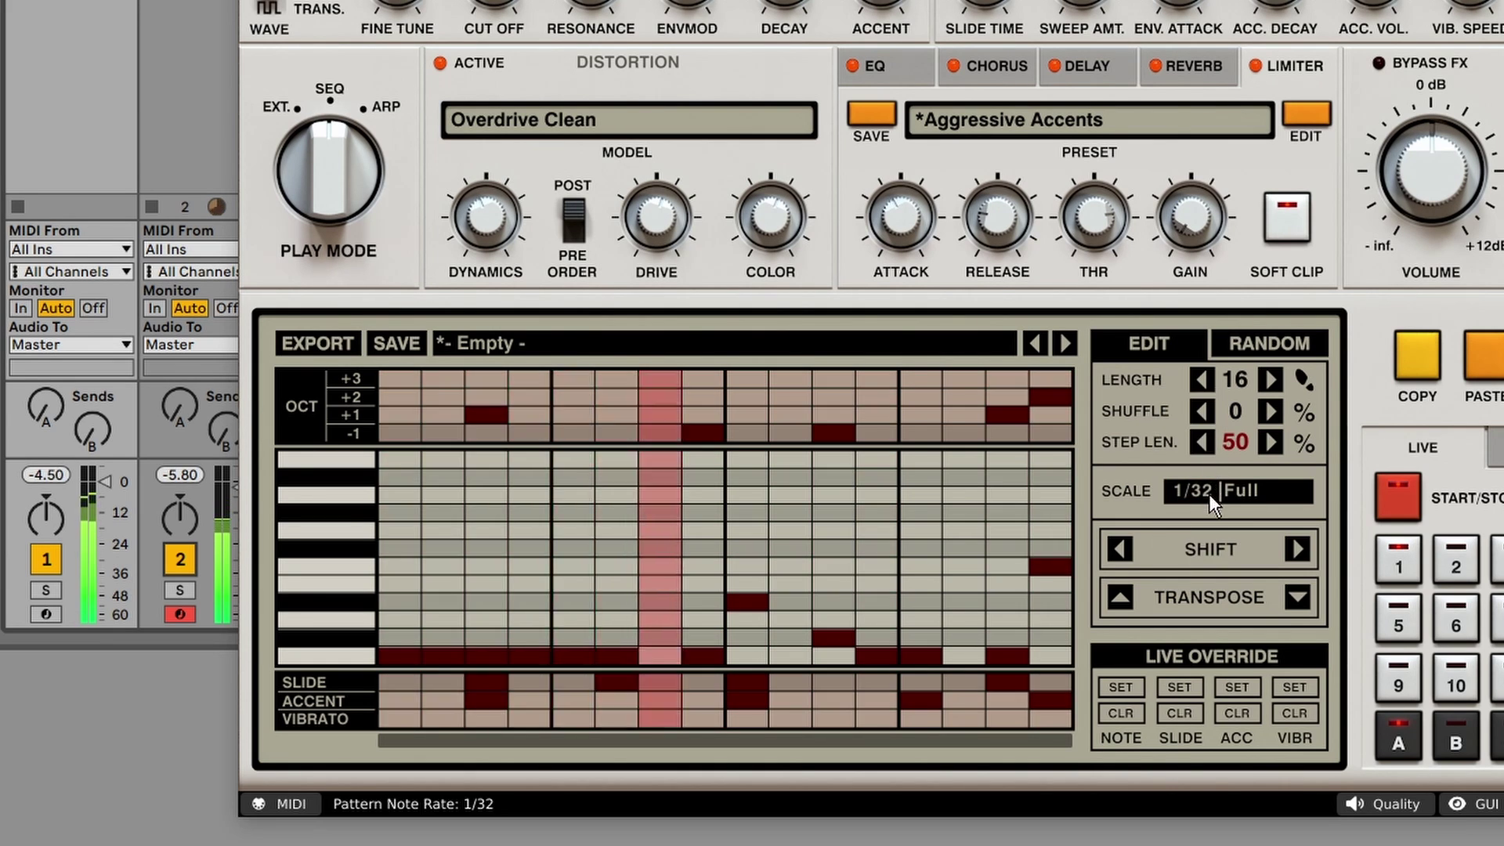
click(1210, 494)
click(1196, 464)
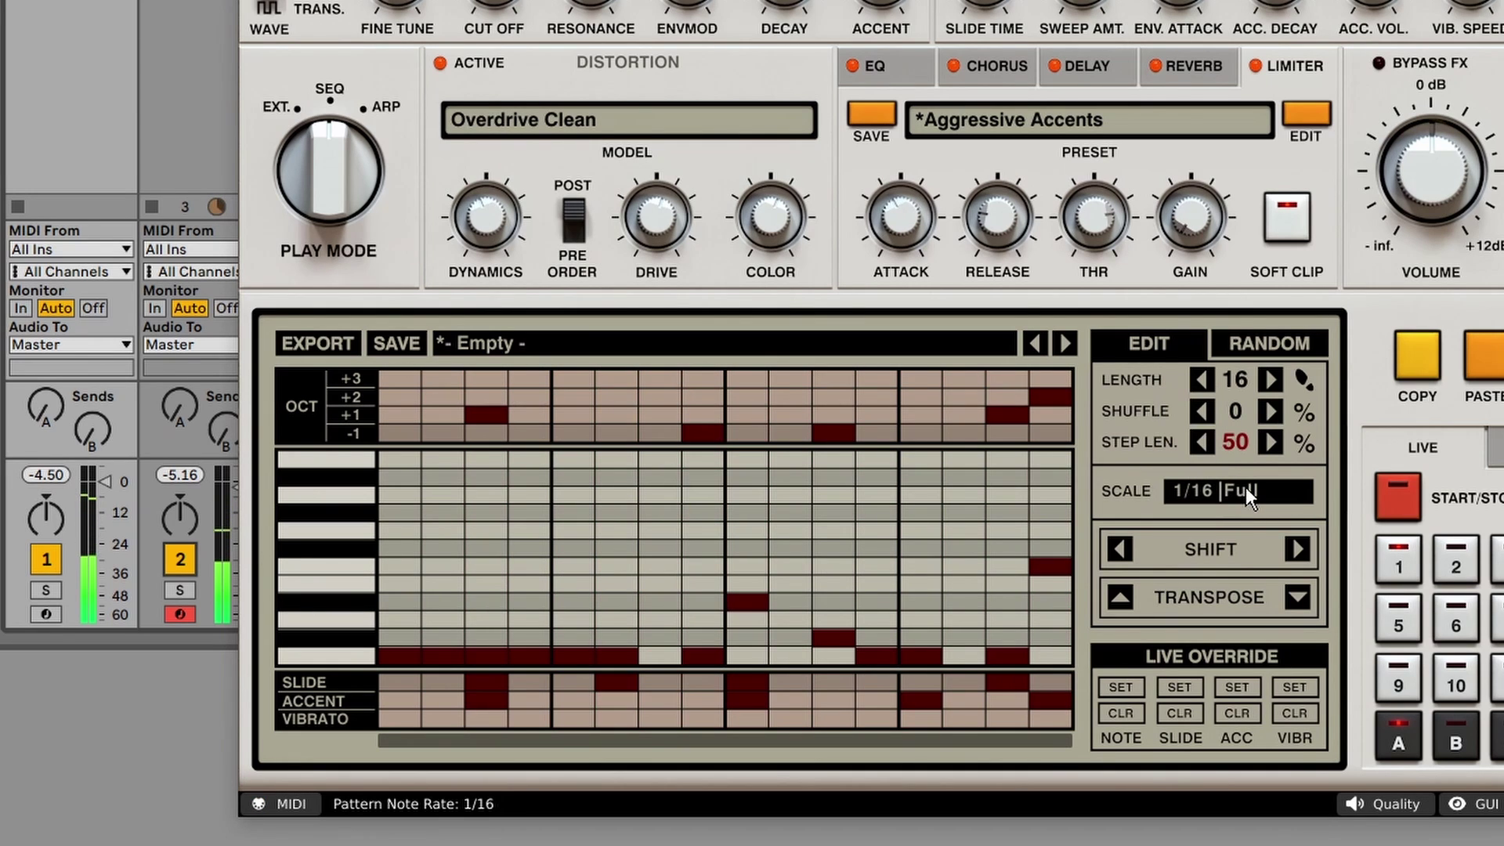
Try the pattern's note scale as Dotted and Triplet, and combine Triplet with a 1/8 note rate.
click(1245, 494)
click(1254, 491)
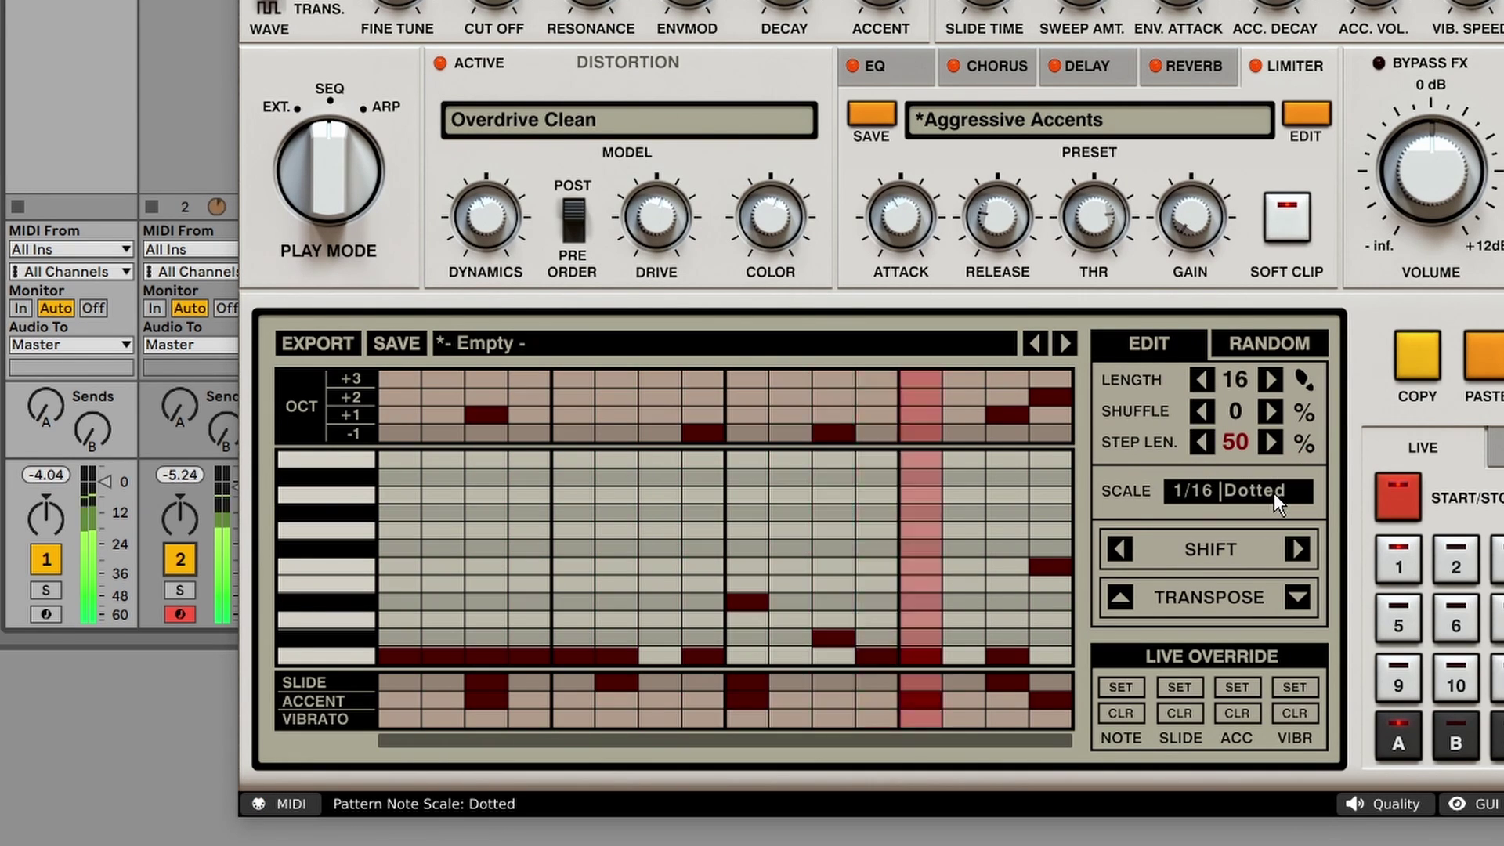
click(1273, 492)
click(1275, 513)
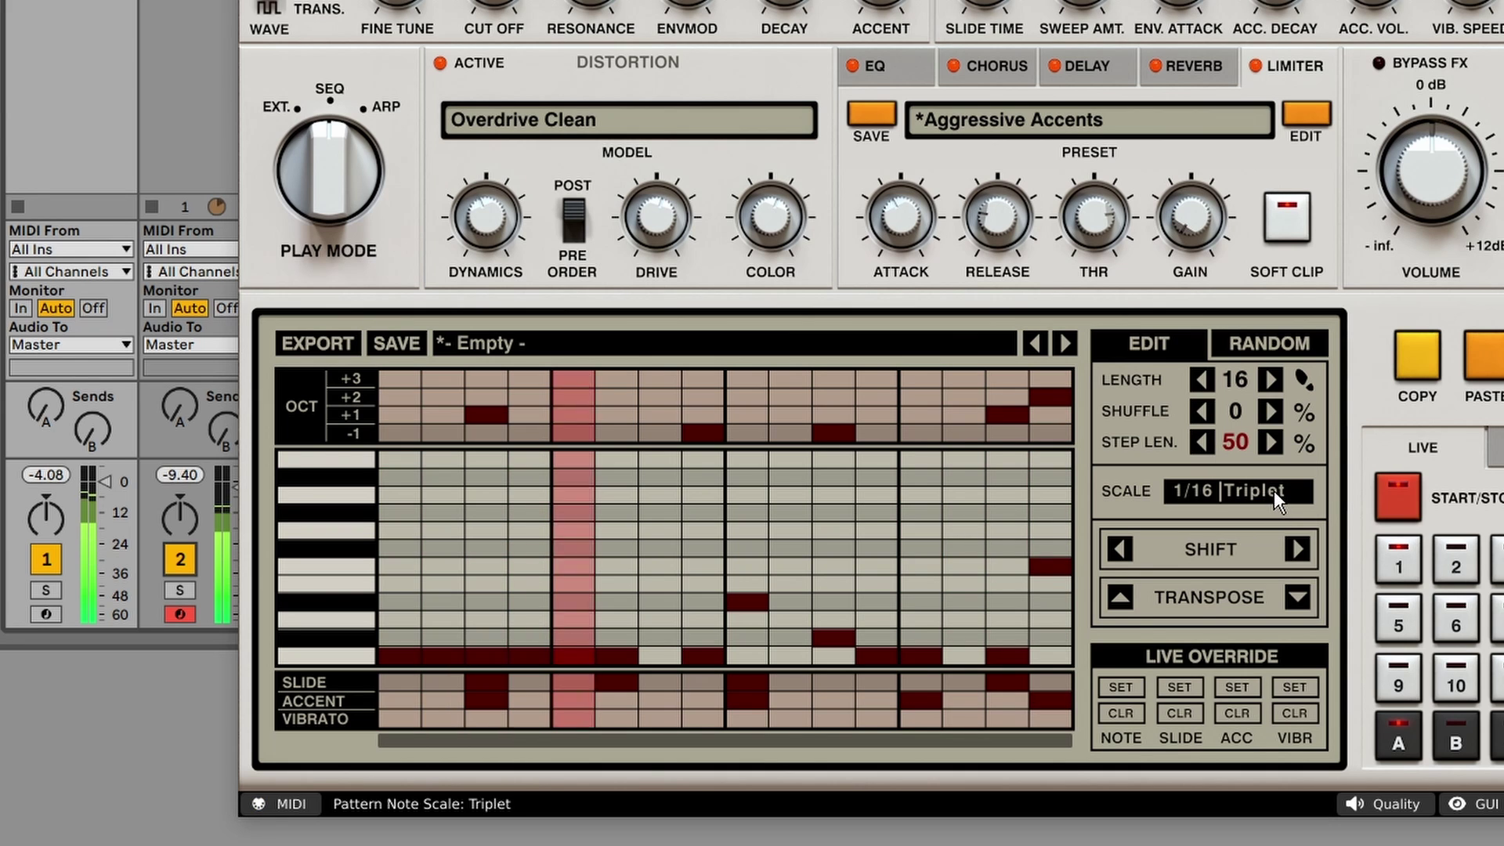
click(1199, 478)
click(1206, 498)
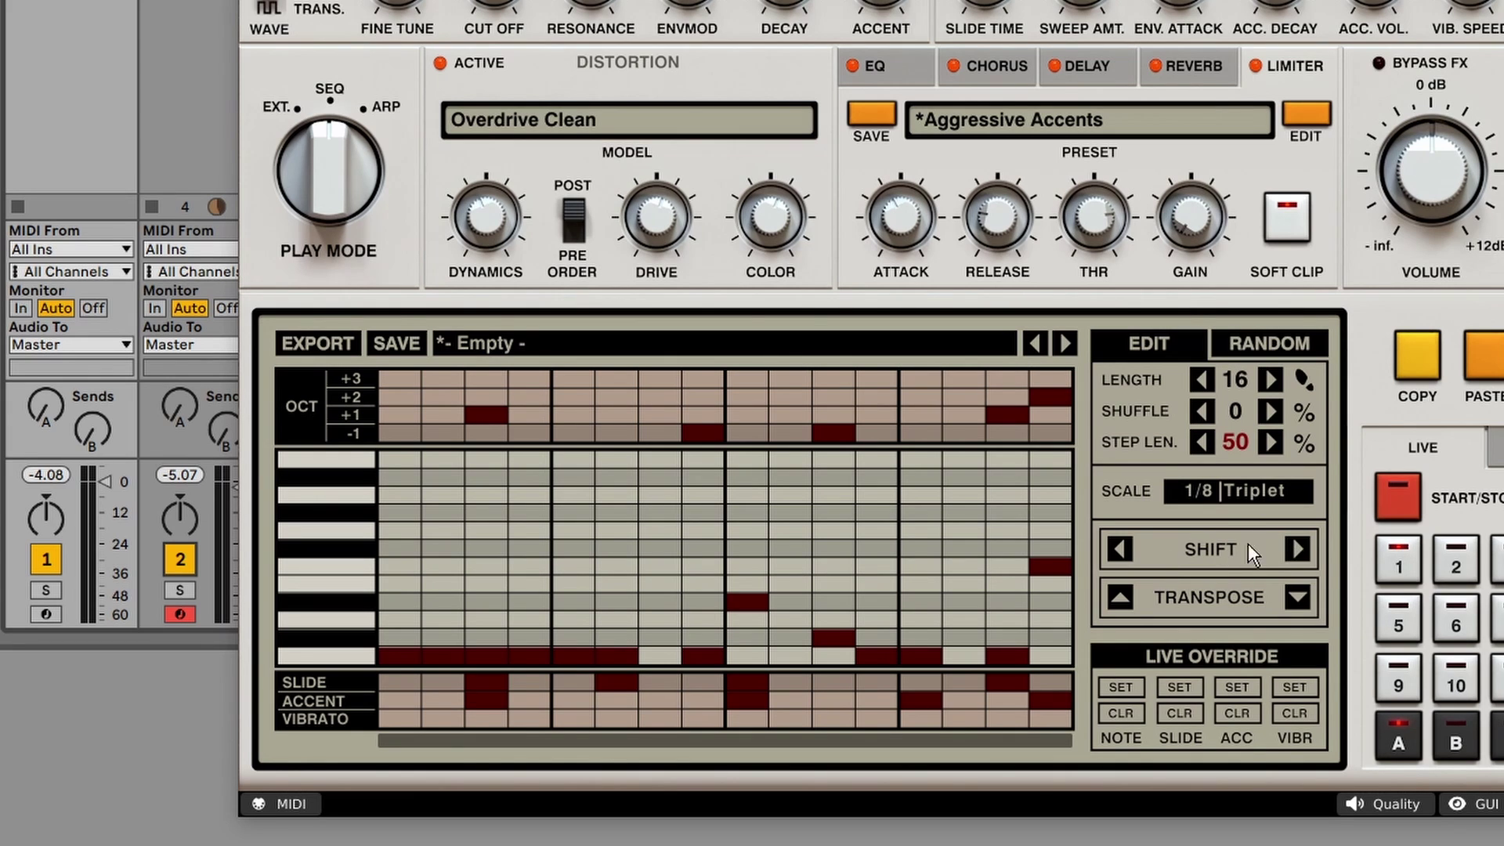
Shift the whole pattern several steps later and earlier, and return it to its original position.
click(1291, 546)
click(1289, 546)
click(1285, 546)
click(1120, 547)
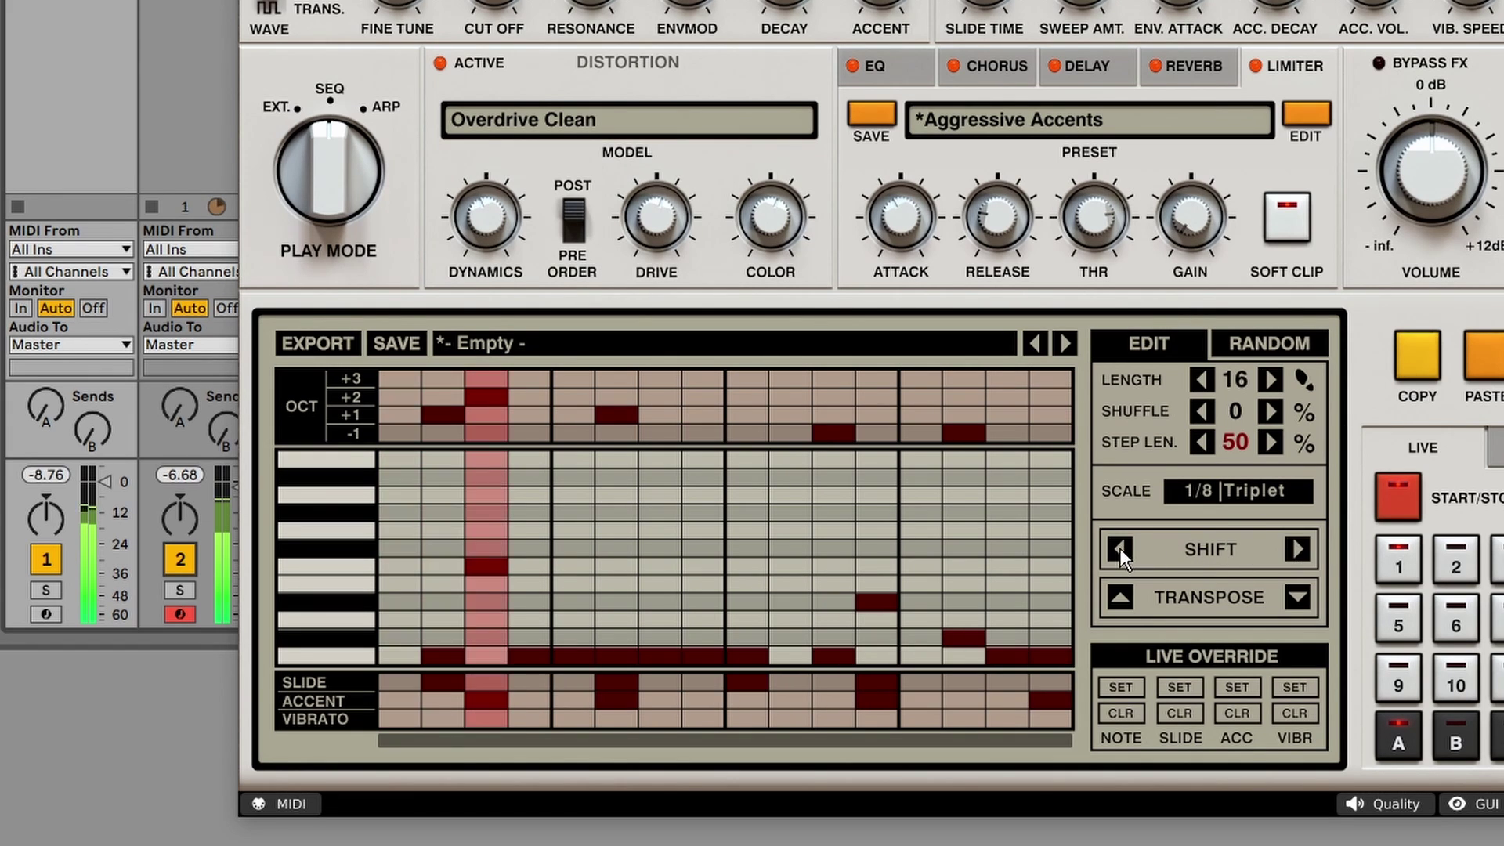
click(1120, 547)
click(1120, 548)
click(1120, 548)
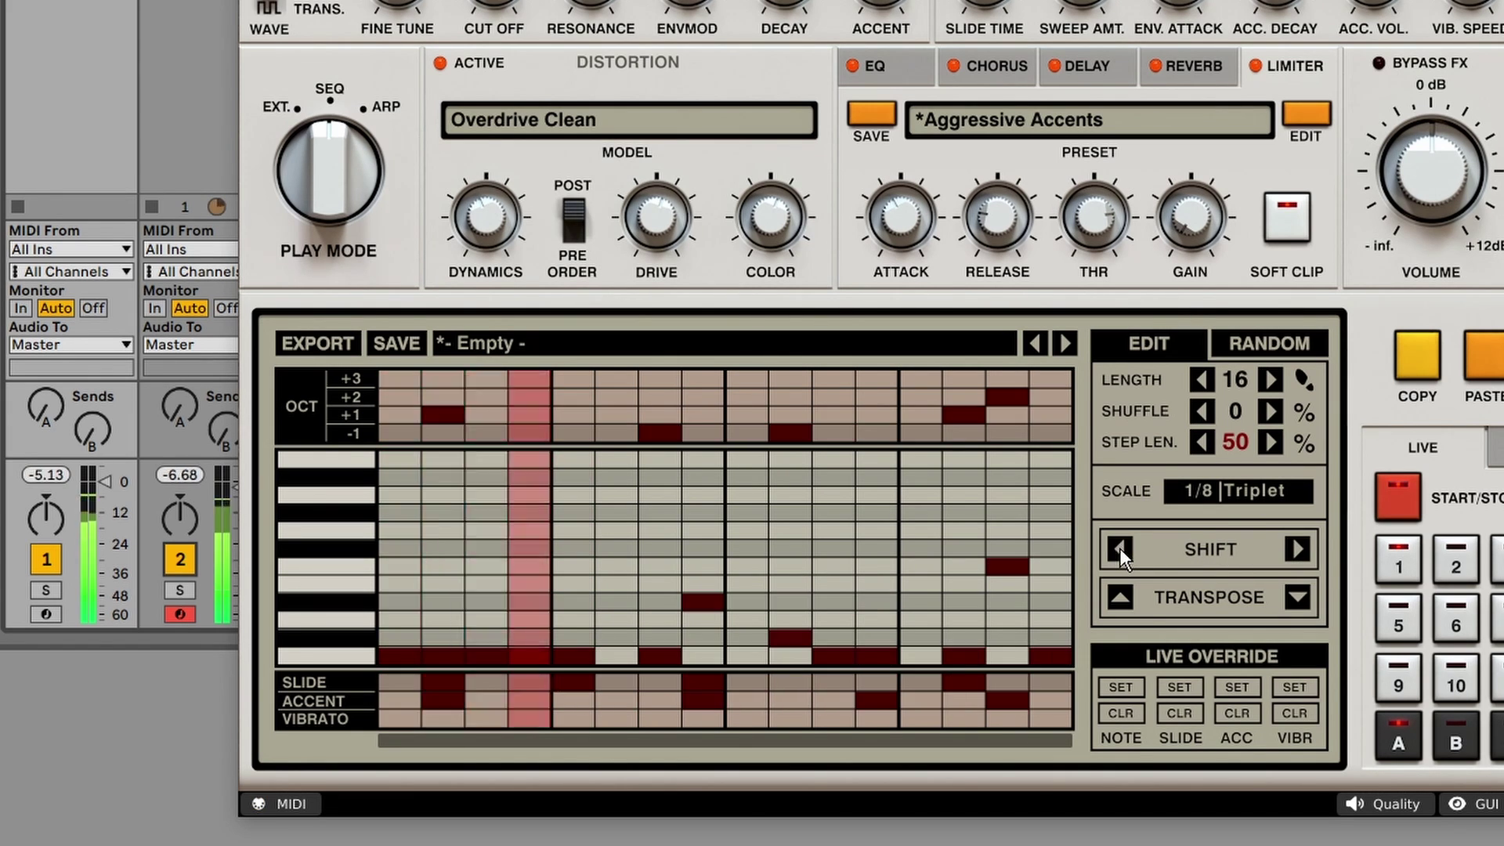
click(1290, 548)
Set the pattern's note scale to Full and its note rate to 1/16.
click(1269, 501)
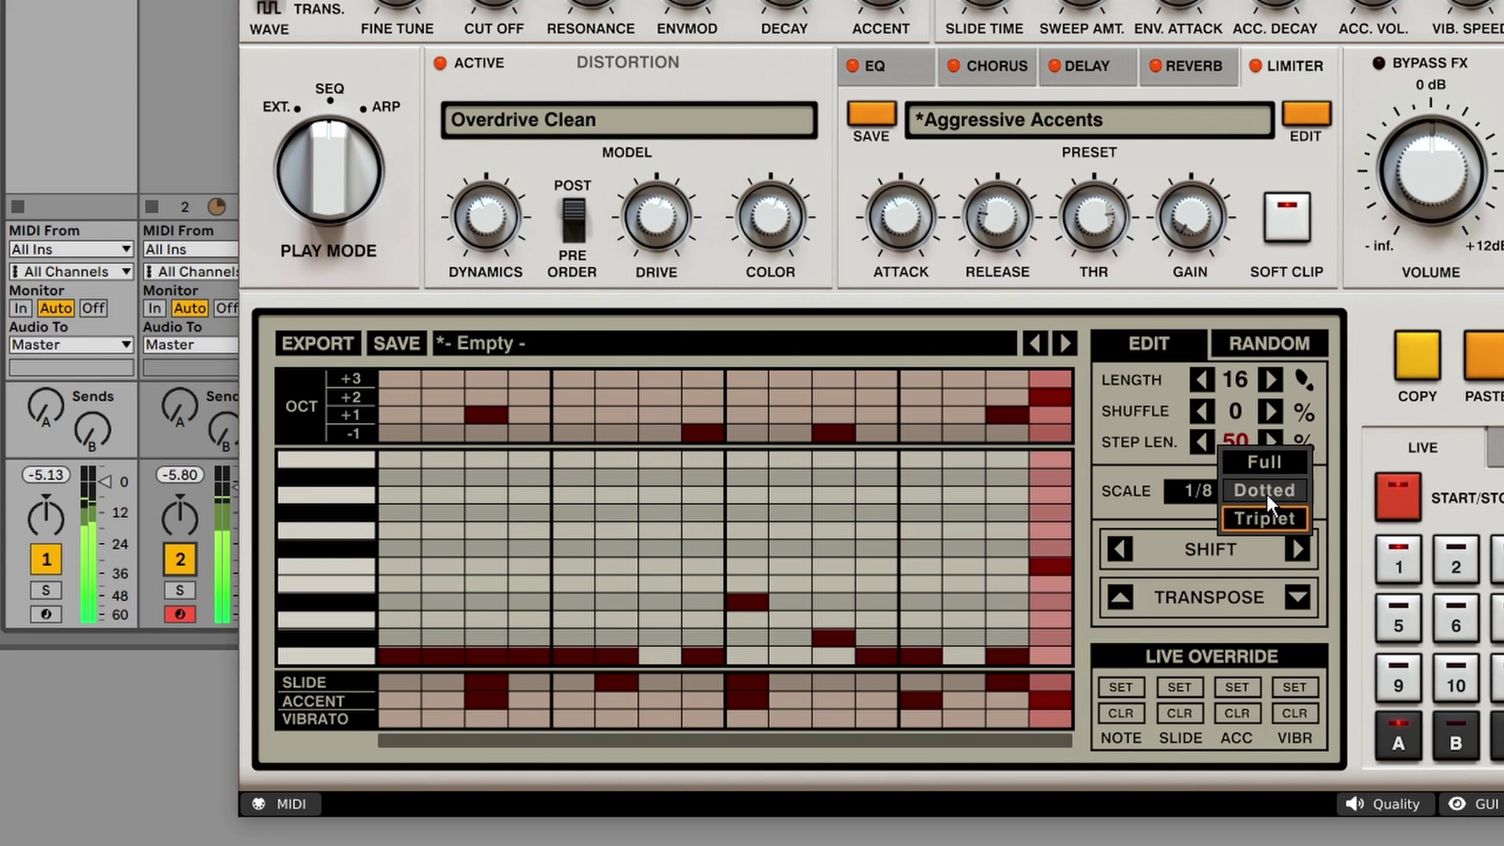
click(1269, 460)
click(1208, 494)
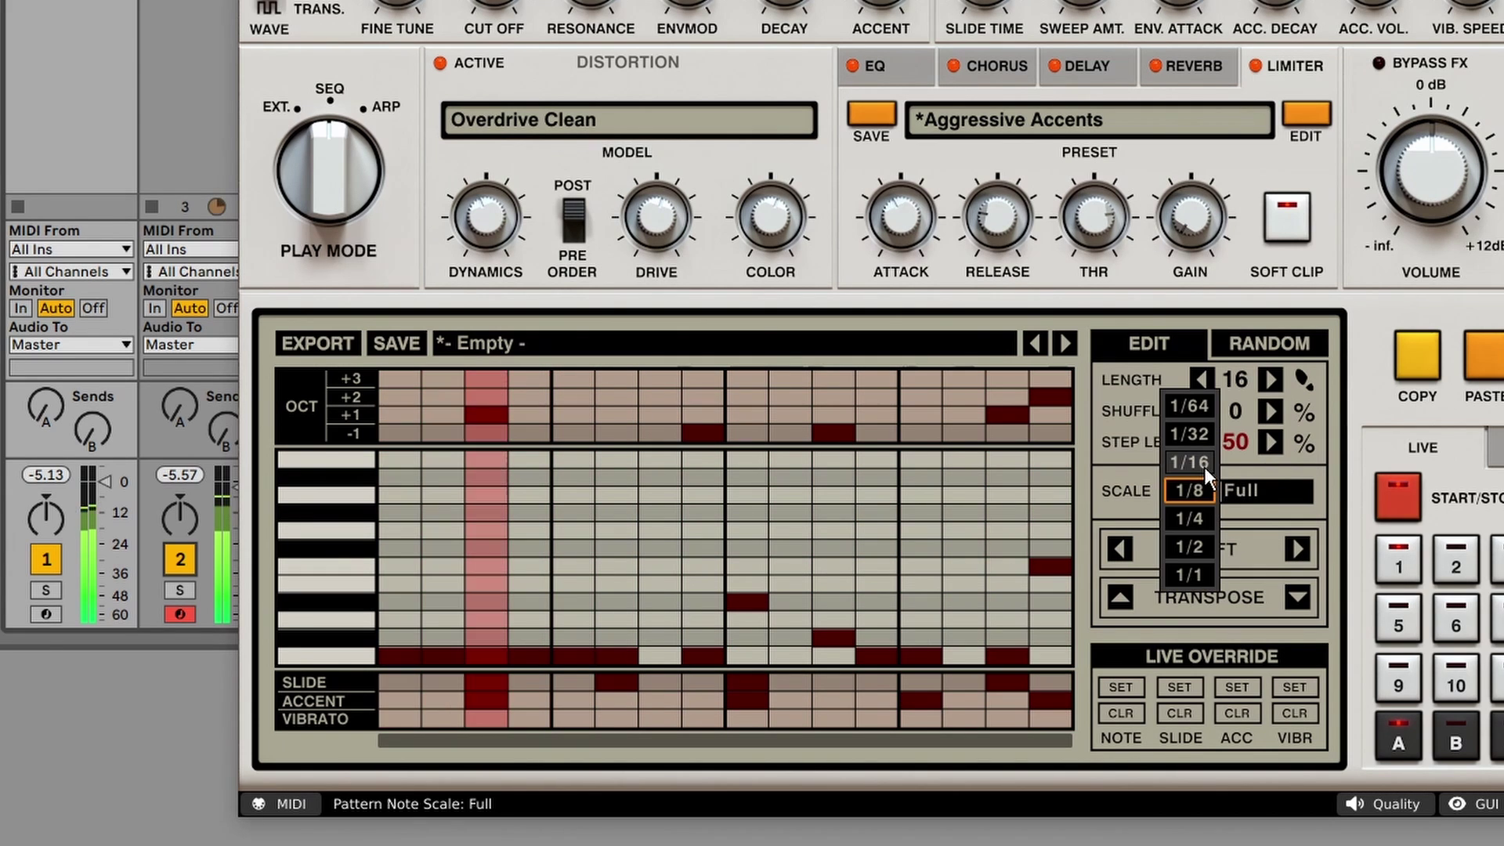
click(1205, 463)
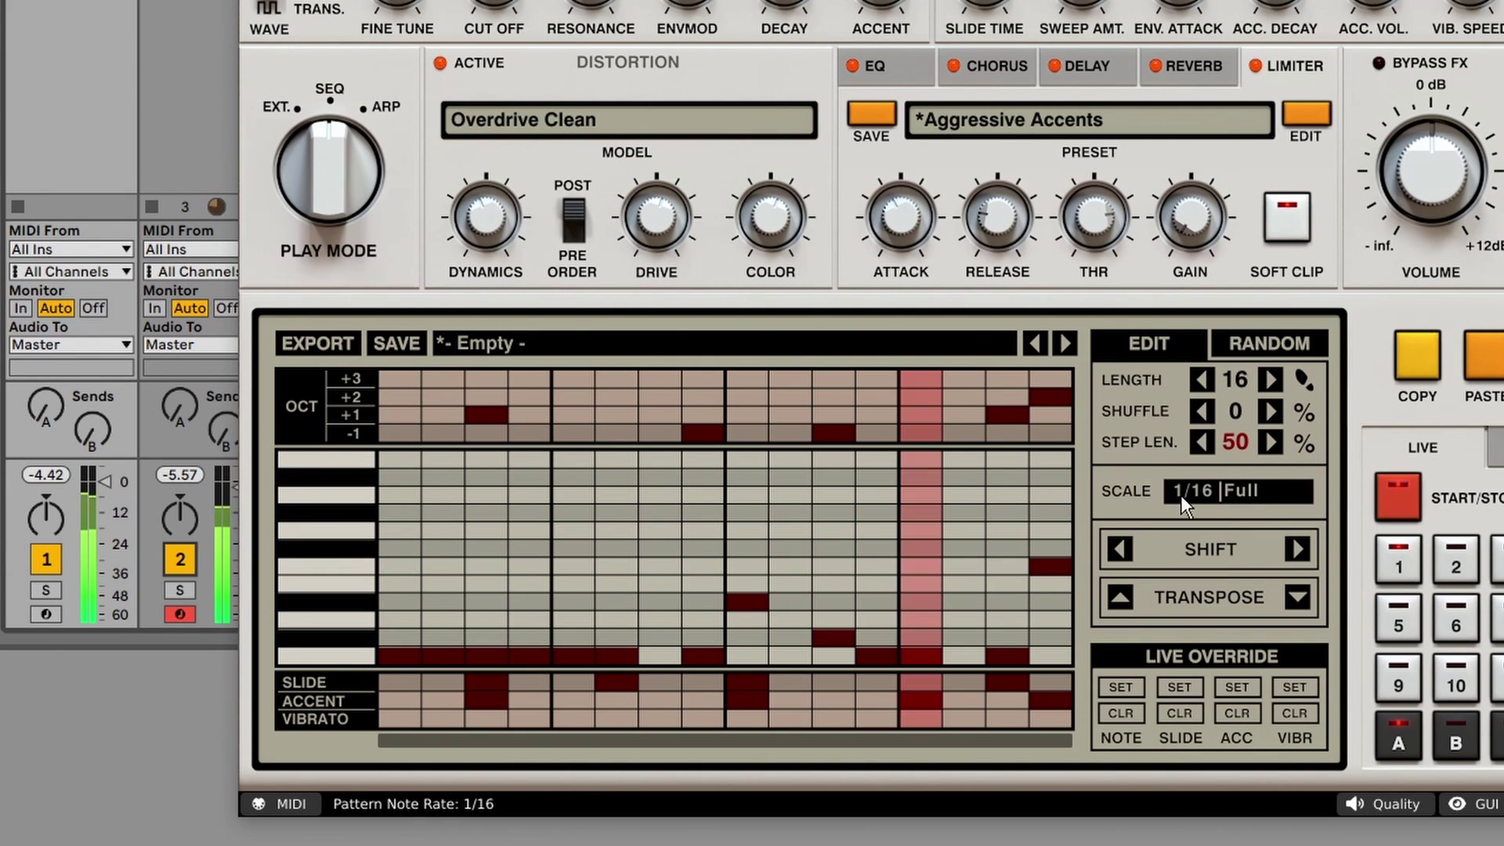
Transpose the pattern several semitones up and down, and bring it back to its original pitch.
click(1122, 598)
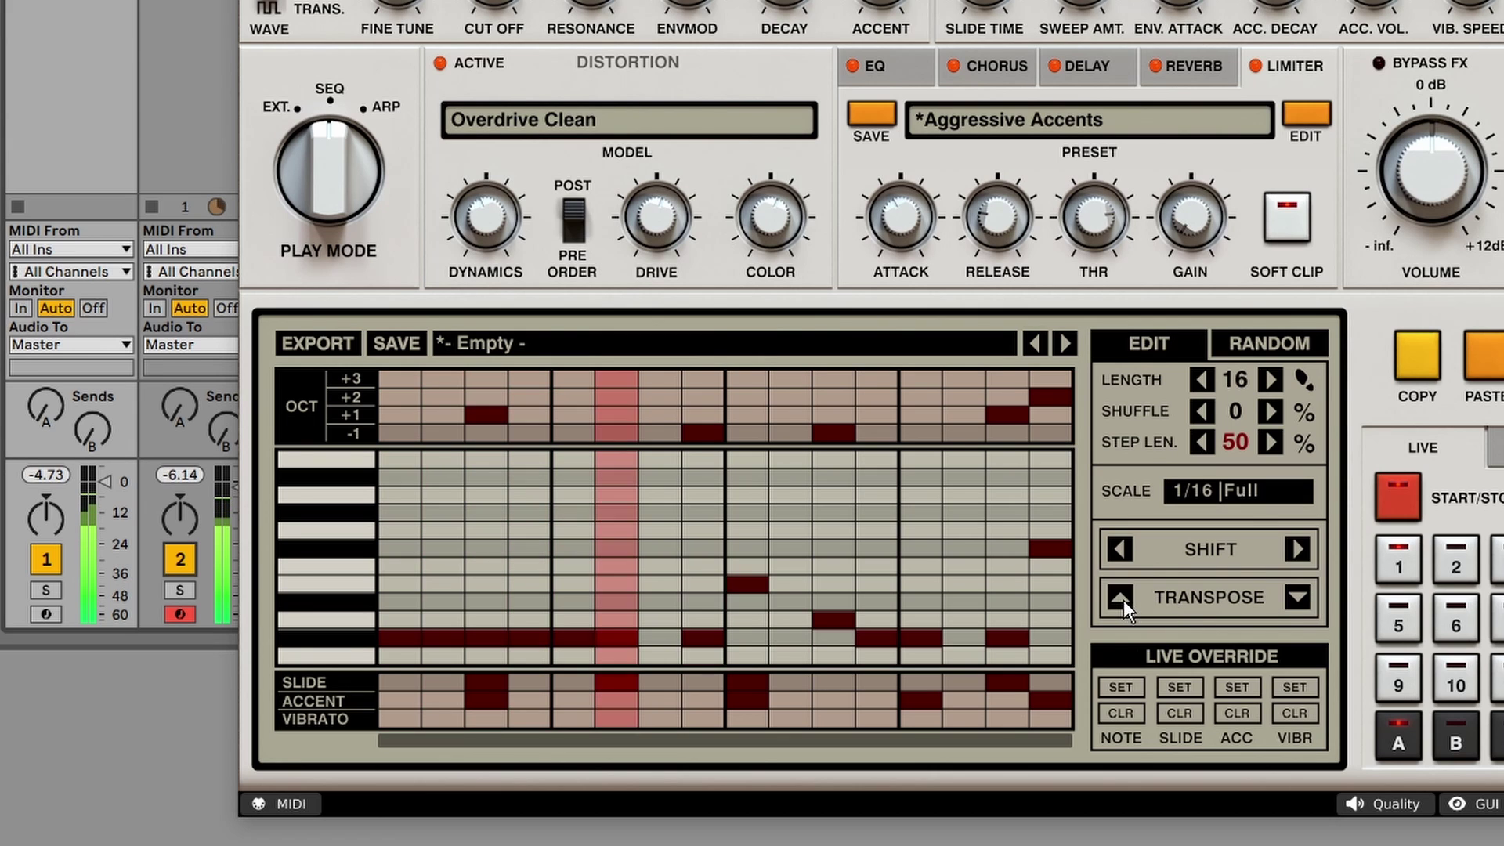
click(1122, 598)
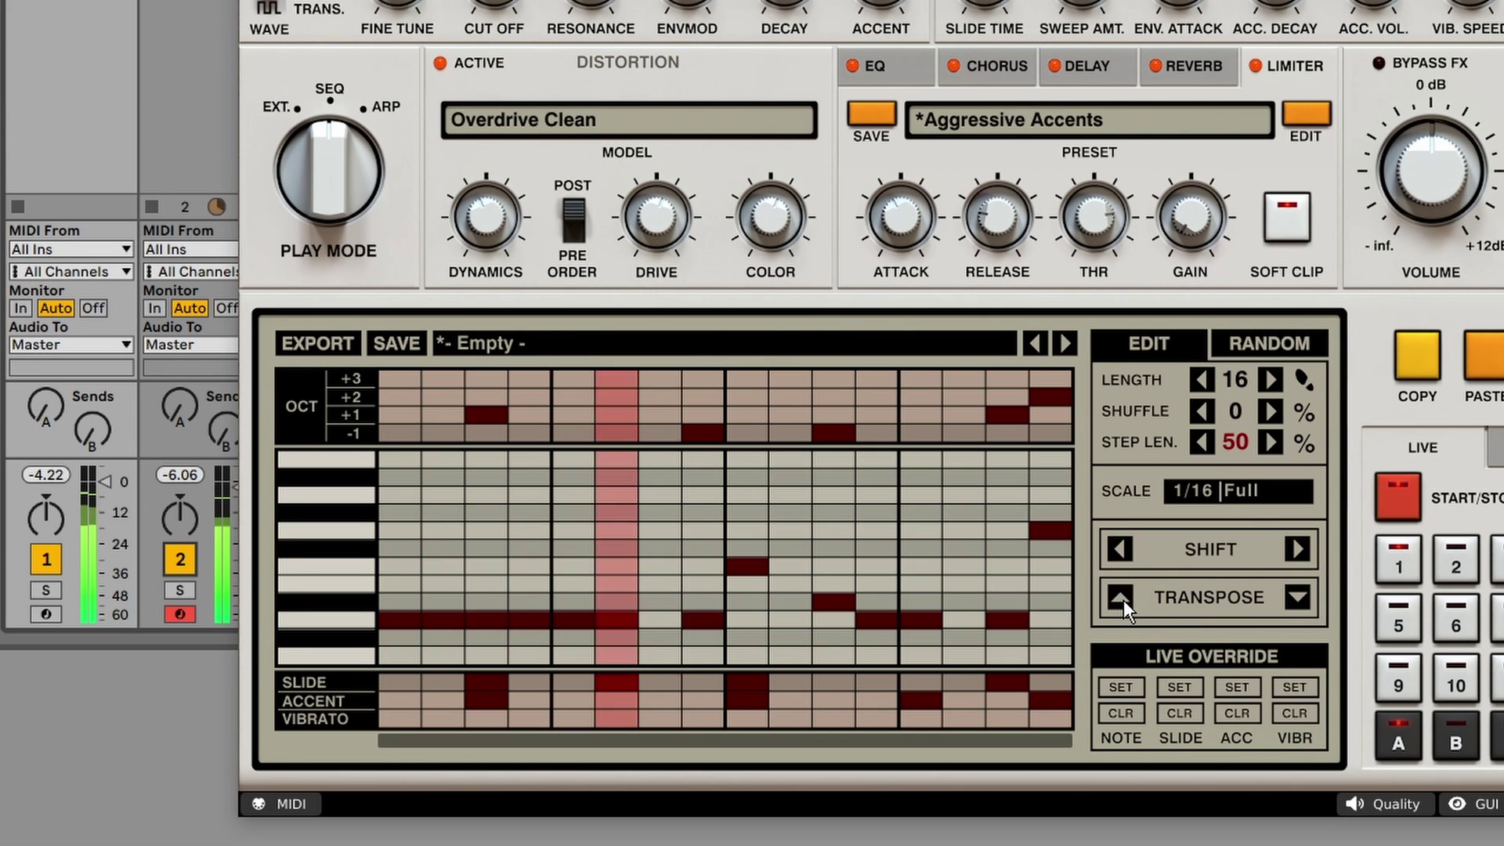
click(1122, 599)
click(1297, 597)
click(1297, 597)
click(1297, 597)
click(1297, 597)
click(1298, 597)
click(1119, 595)
click(1119, 595)
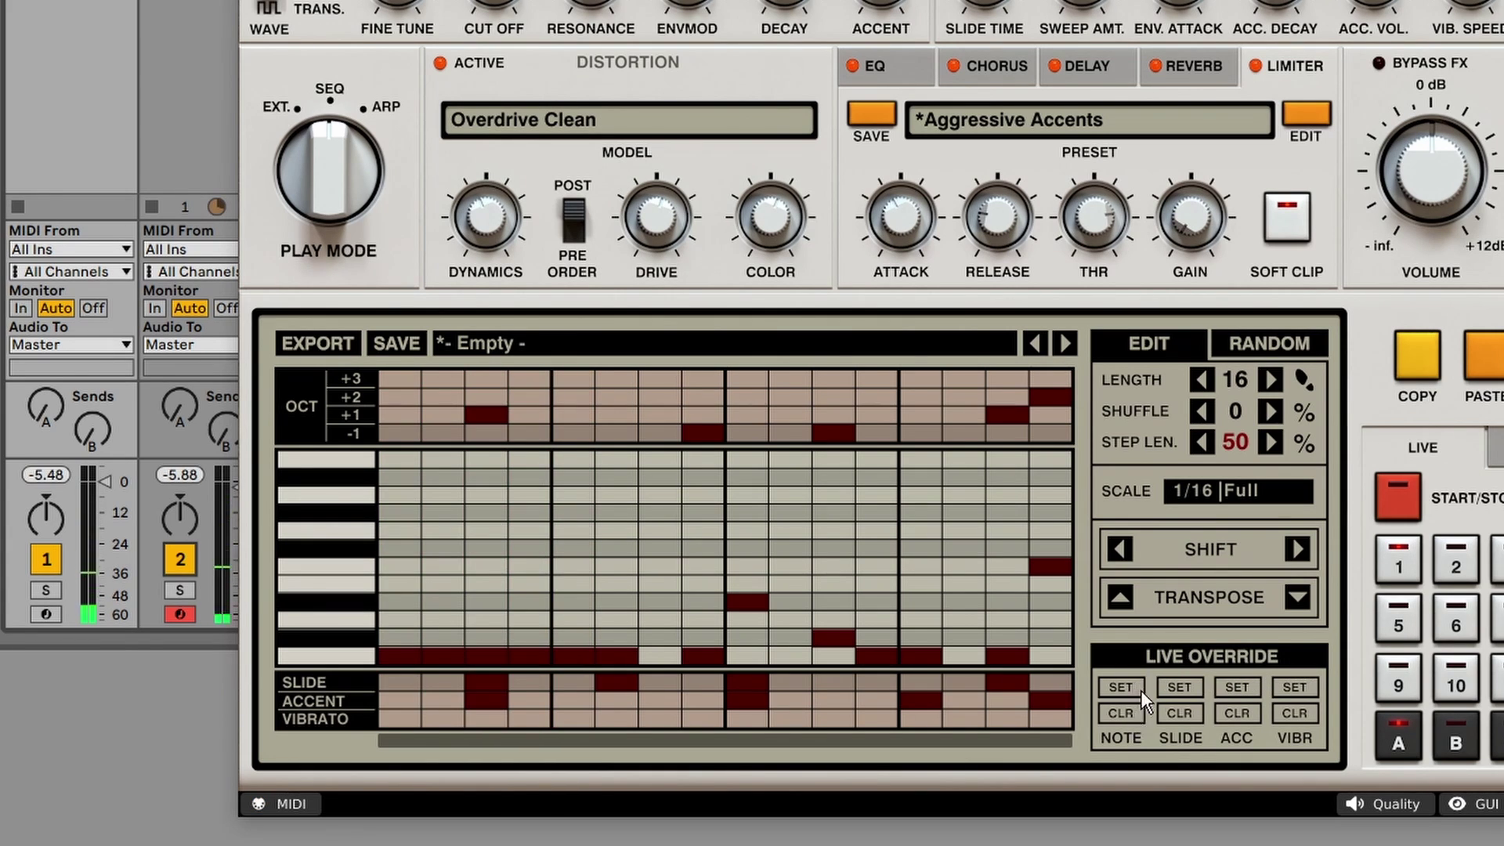
Audition the Live Override set and clear functions for note, slide, accent and vibrato on the pattern.
click(1130, 713)
click(1122, 687)
click(1186, 686)
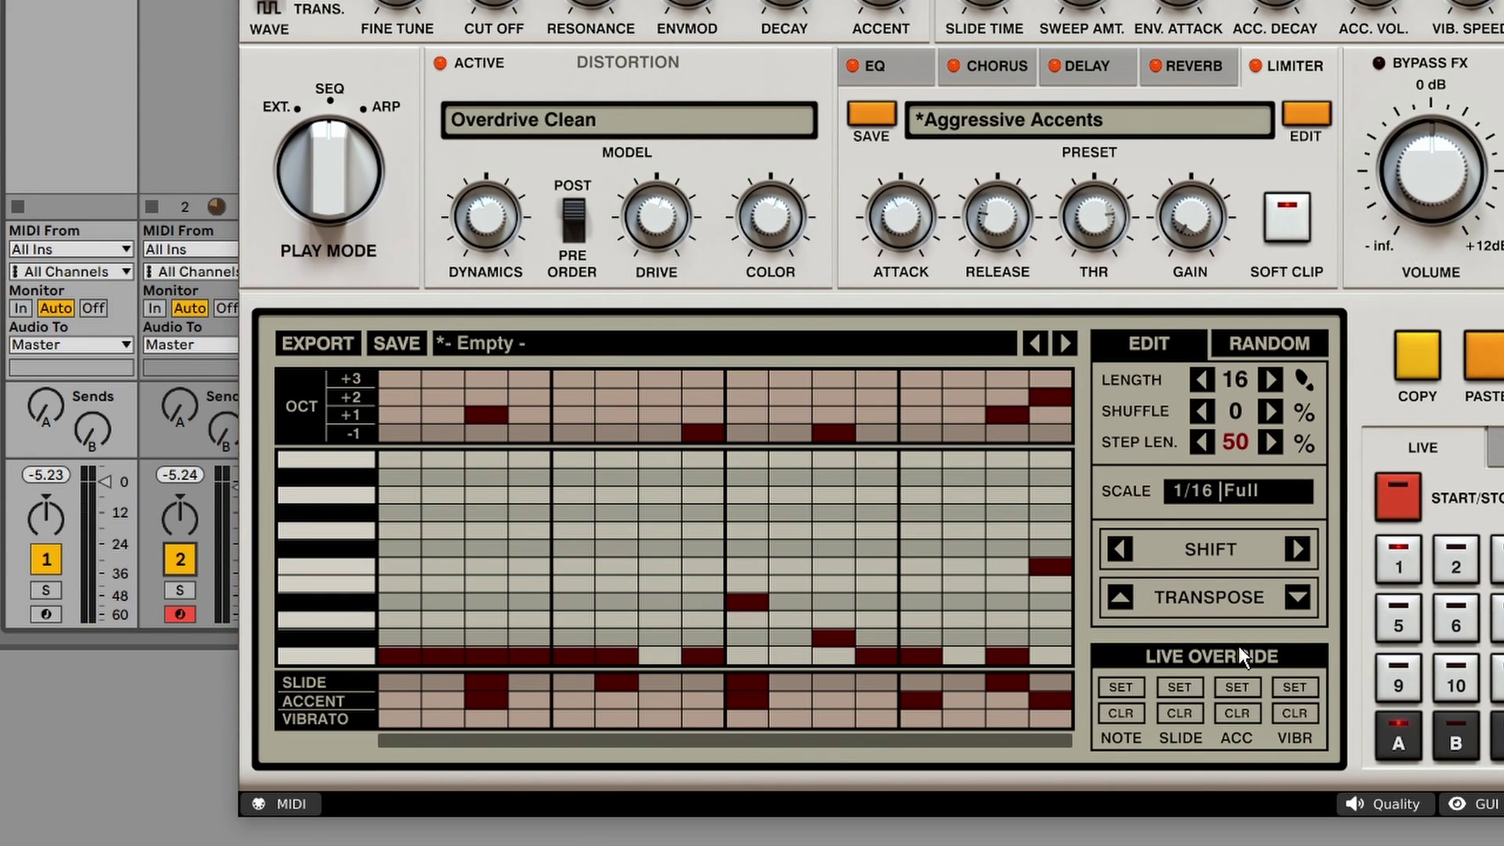
click(1185, 690)
click(1179, 711)
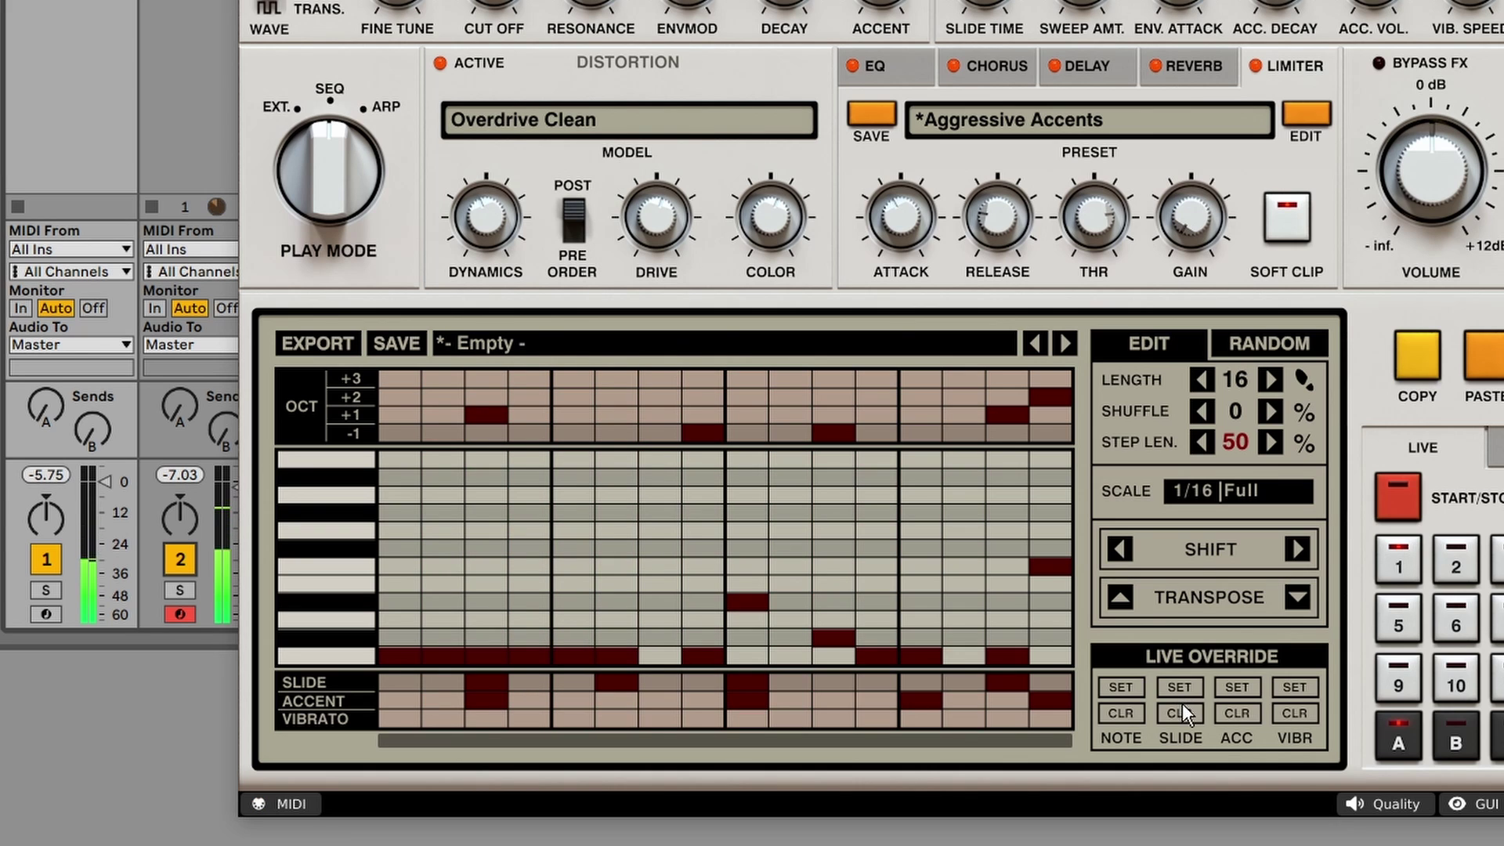
click(1180, 713)
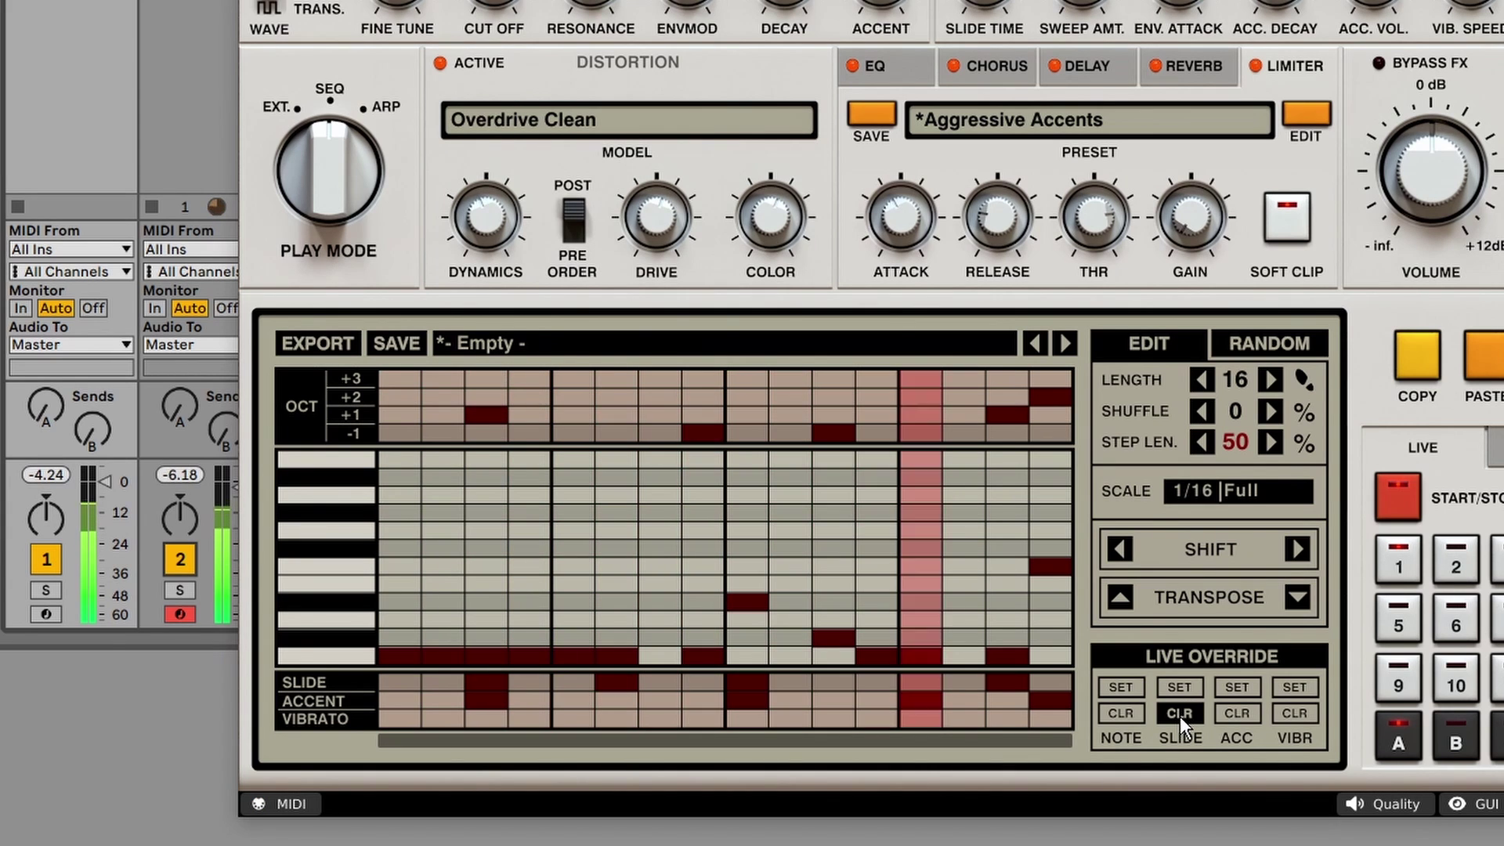
click(1235, 688)
click(1246, 716)
click(1305, 689)
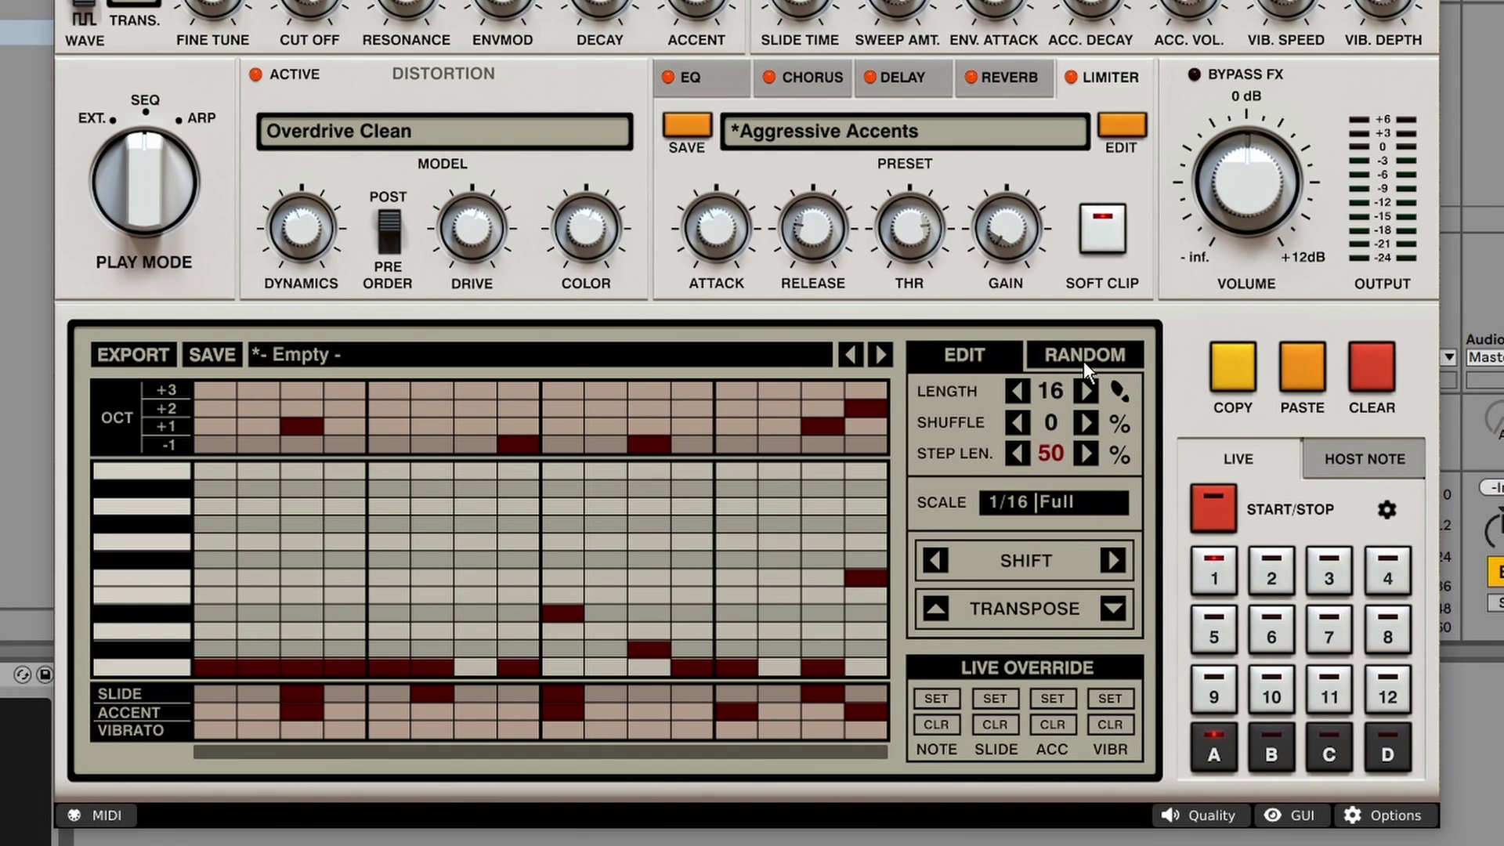
Open the pattern randomizer and load its Scale - Minor Dorian preset.
click(1091, 355)
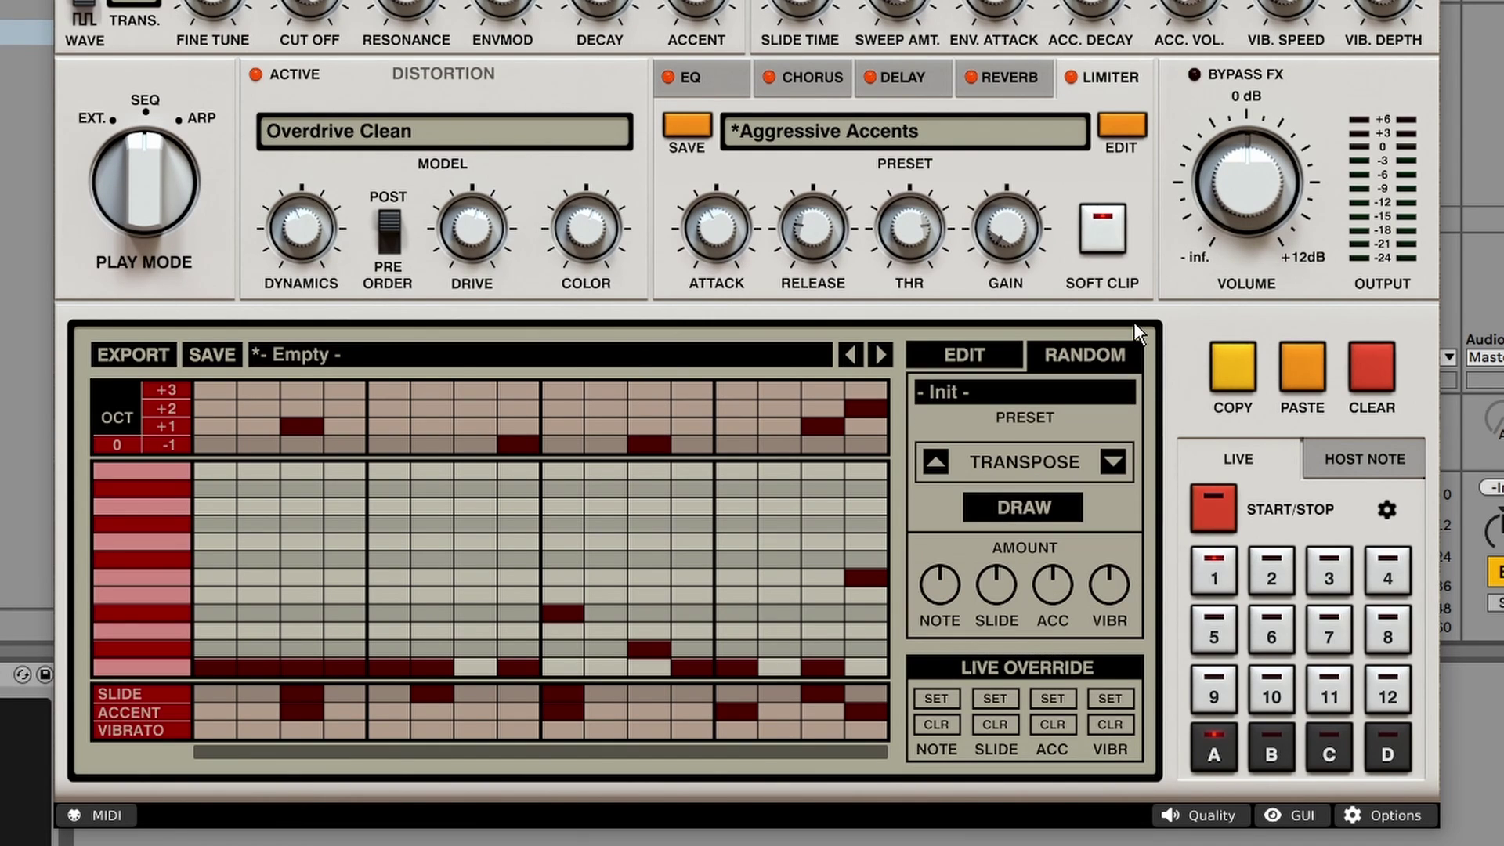
click(1006, 392)
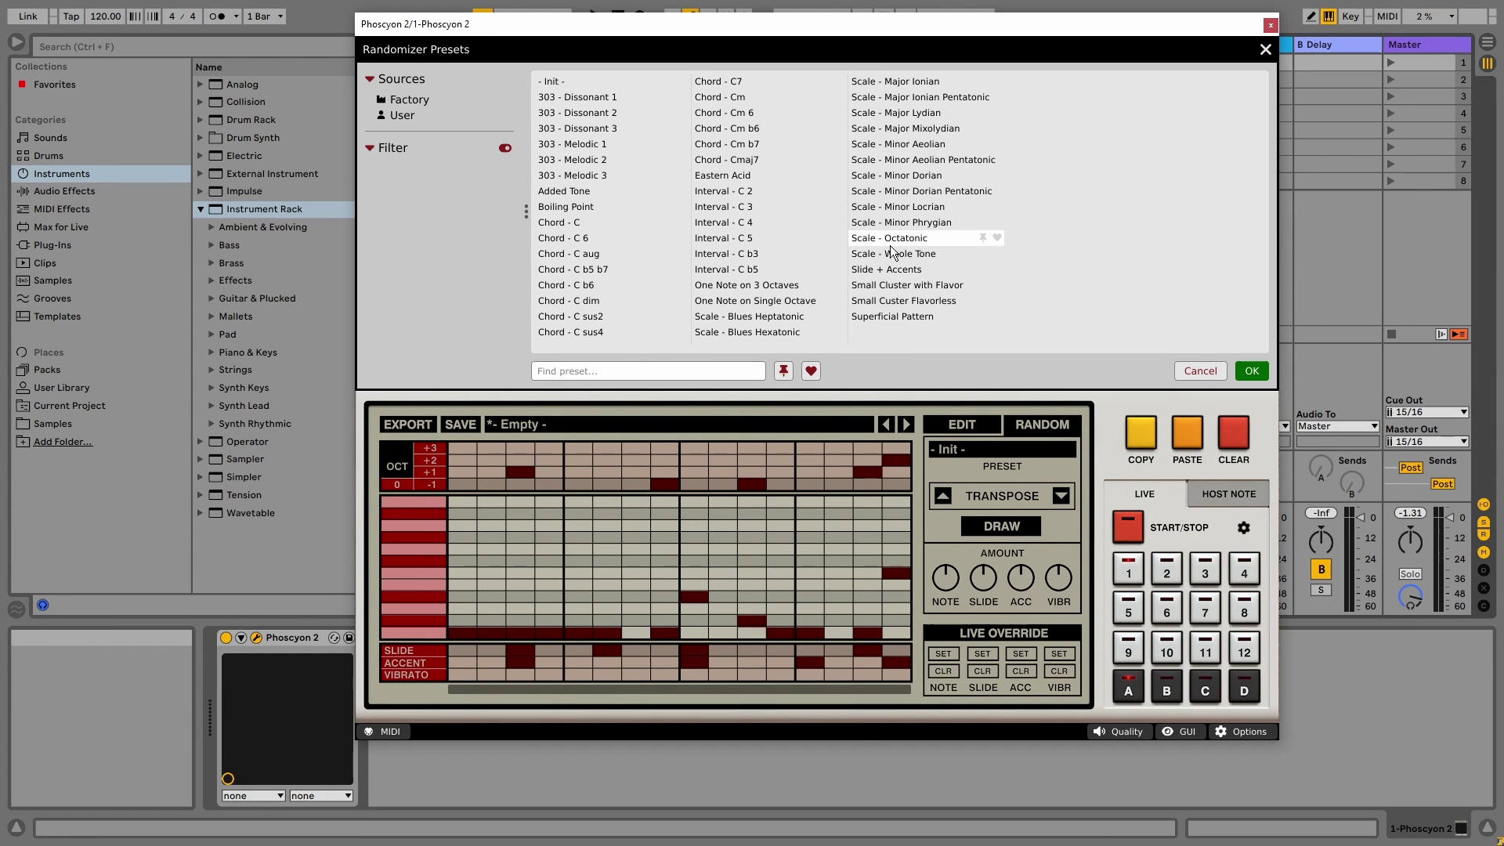
double_click(913, 181)
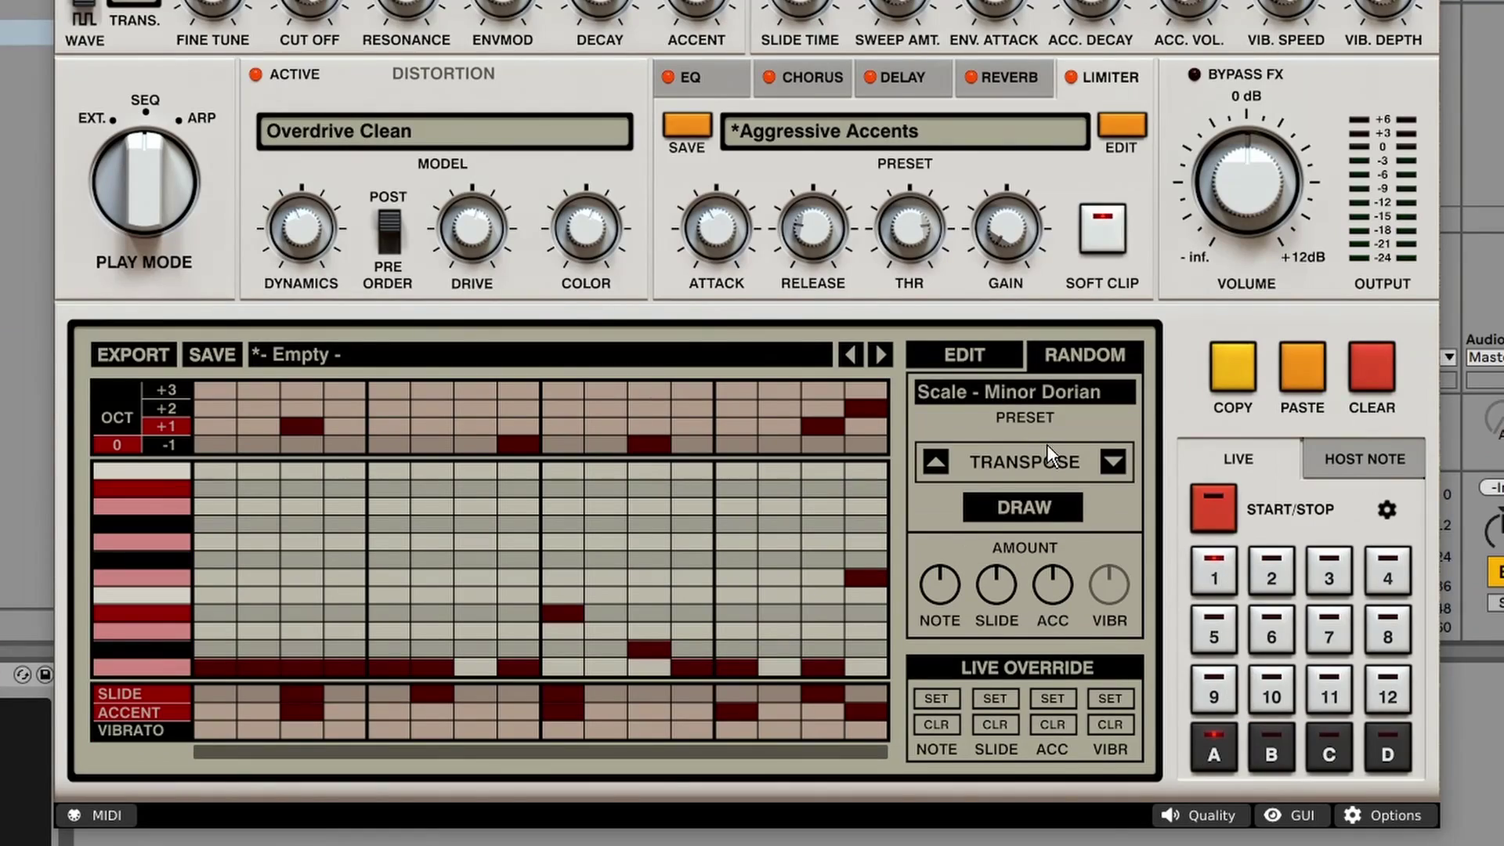
Draw a random Minor Dorian pattern, play it, generate another one and stop playback.
click(1039, 506)
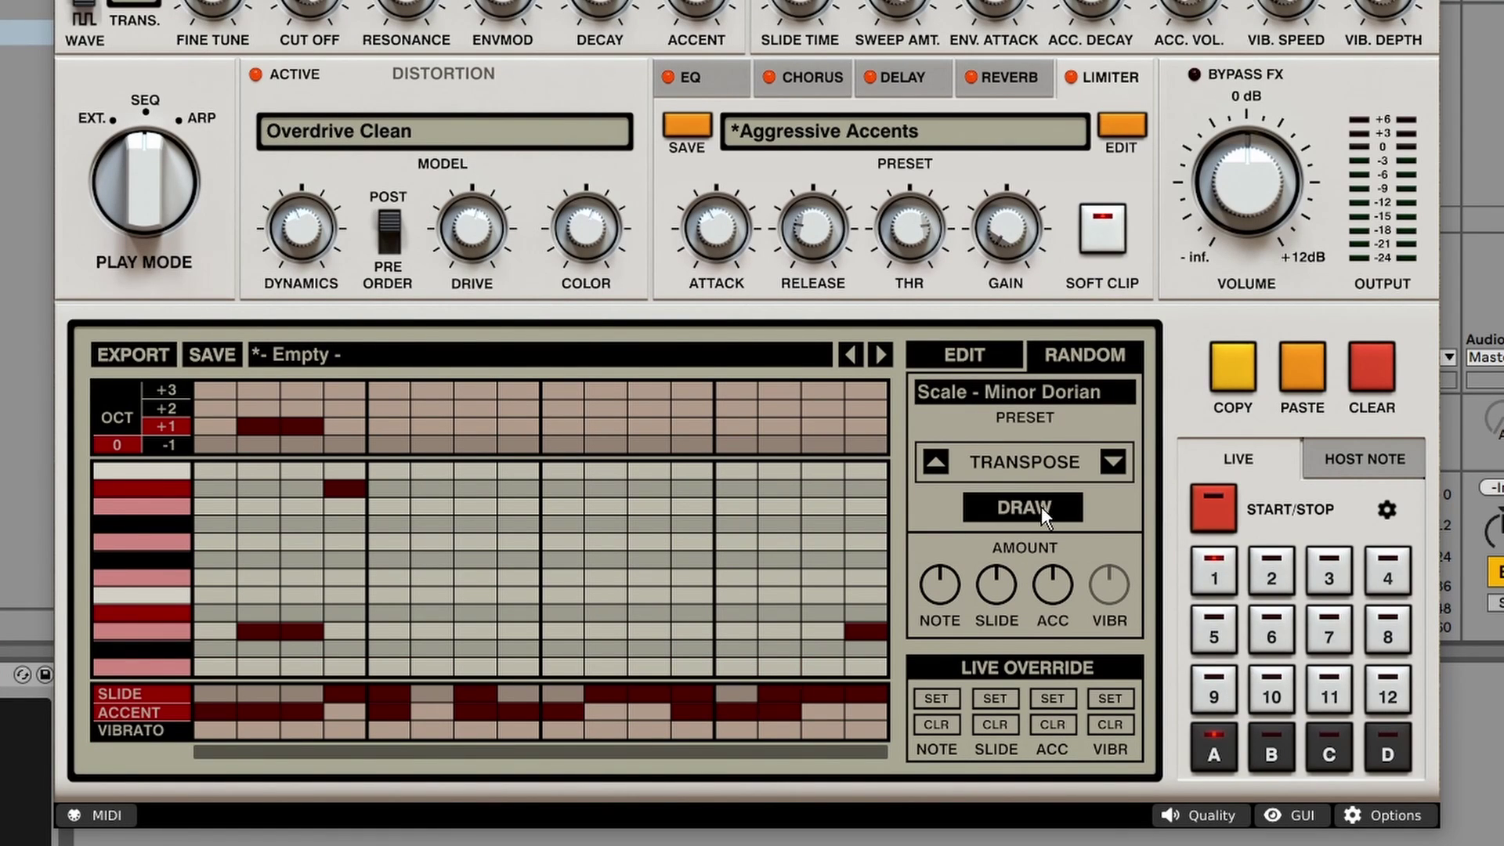
key(space)
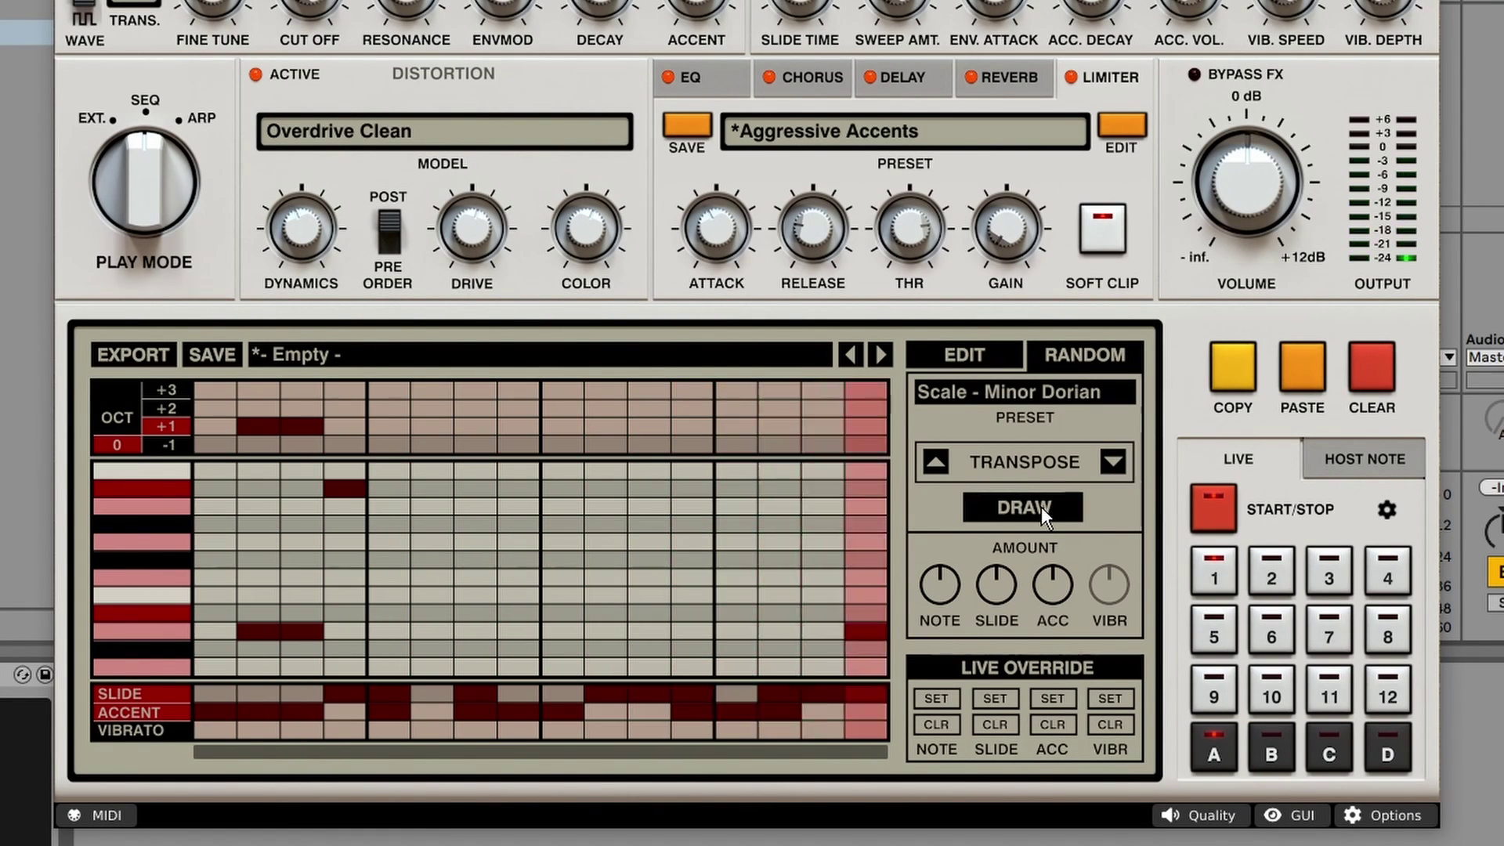
click(1041, 506)
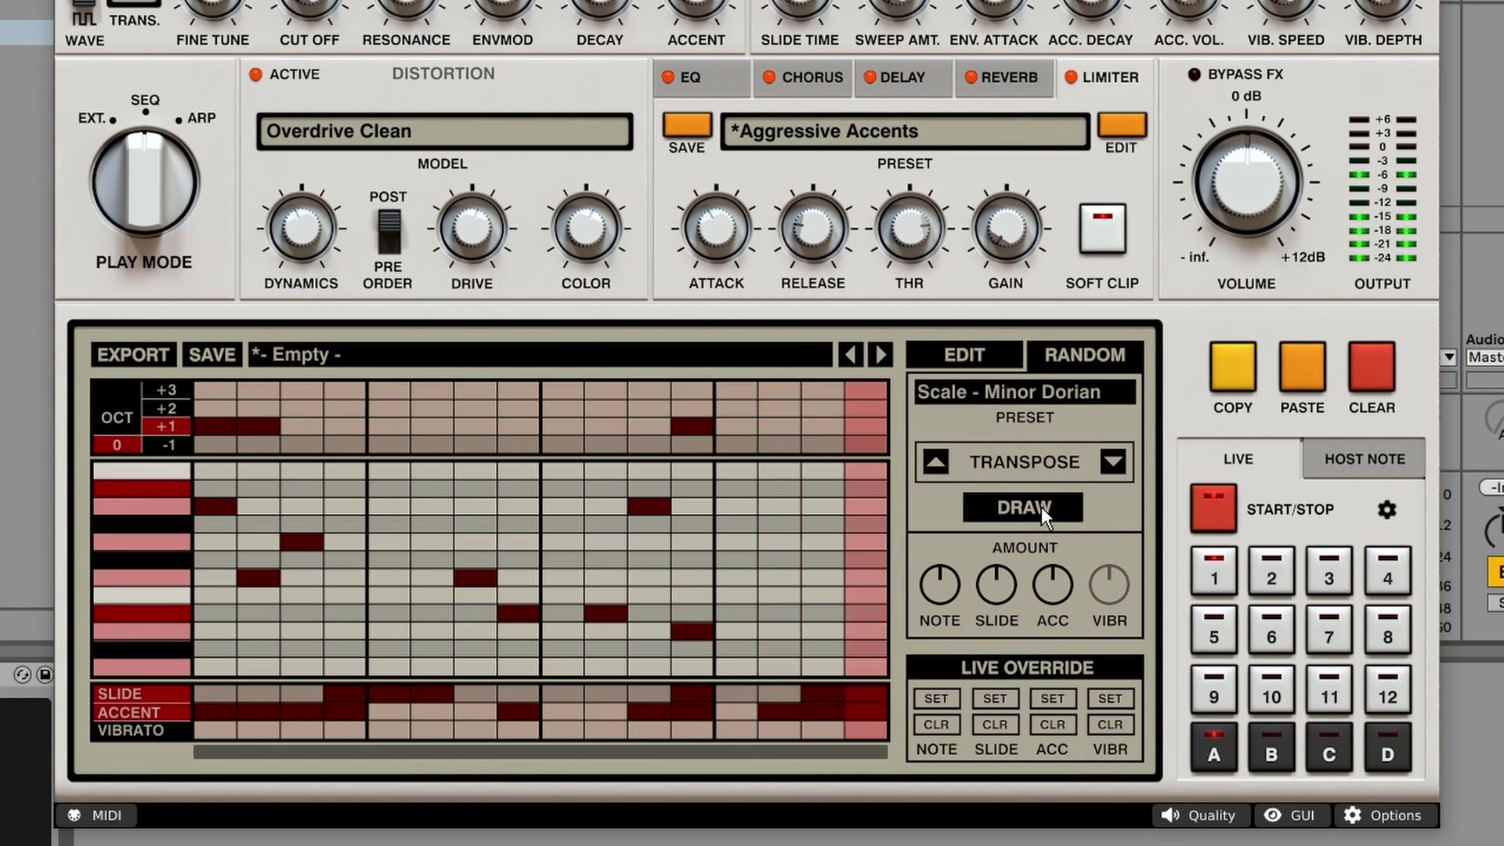
key(space)
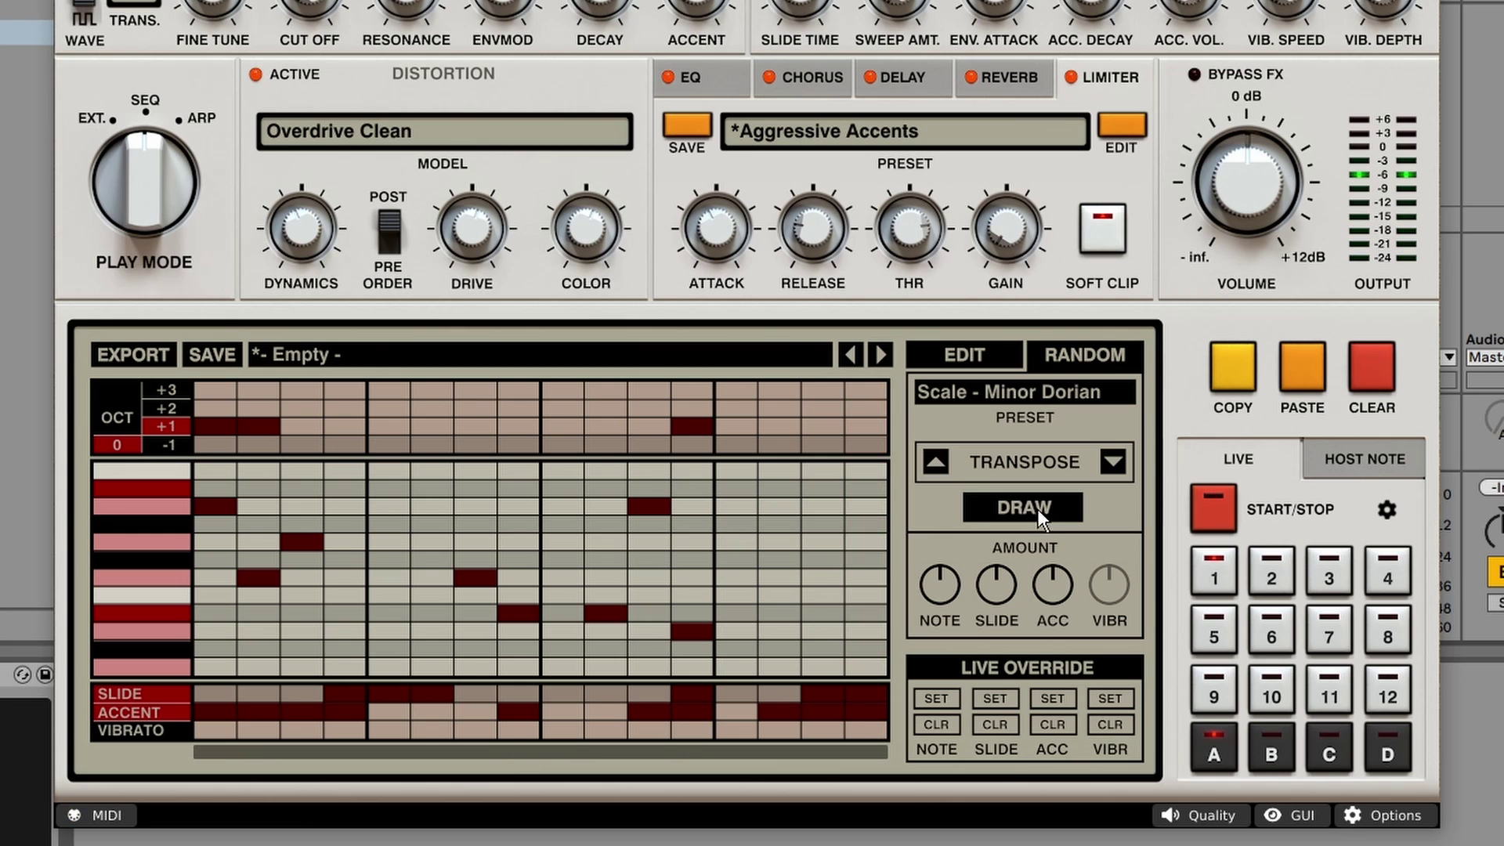
Limit the randomizer to the three lowest notes of the Minor Dorian scale and exclude slide from randomization.
click(162, 491)
click(163, 505)
click(160, 542)
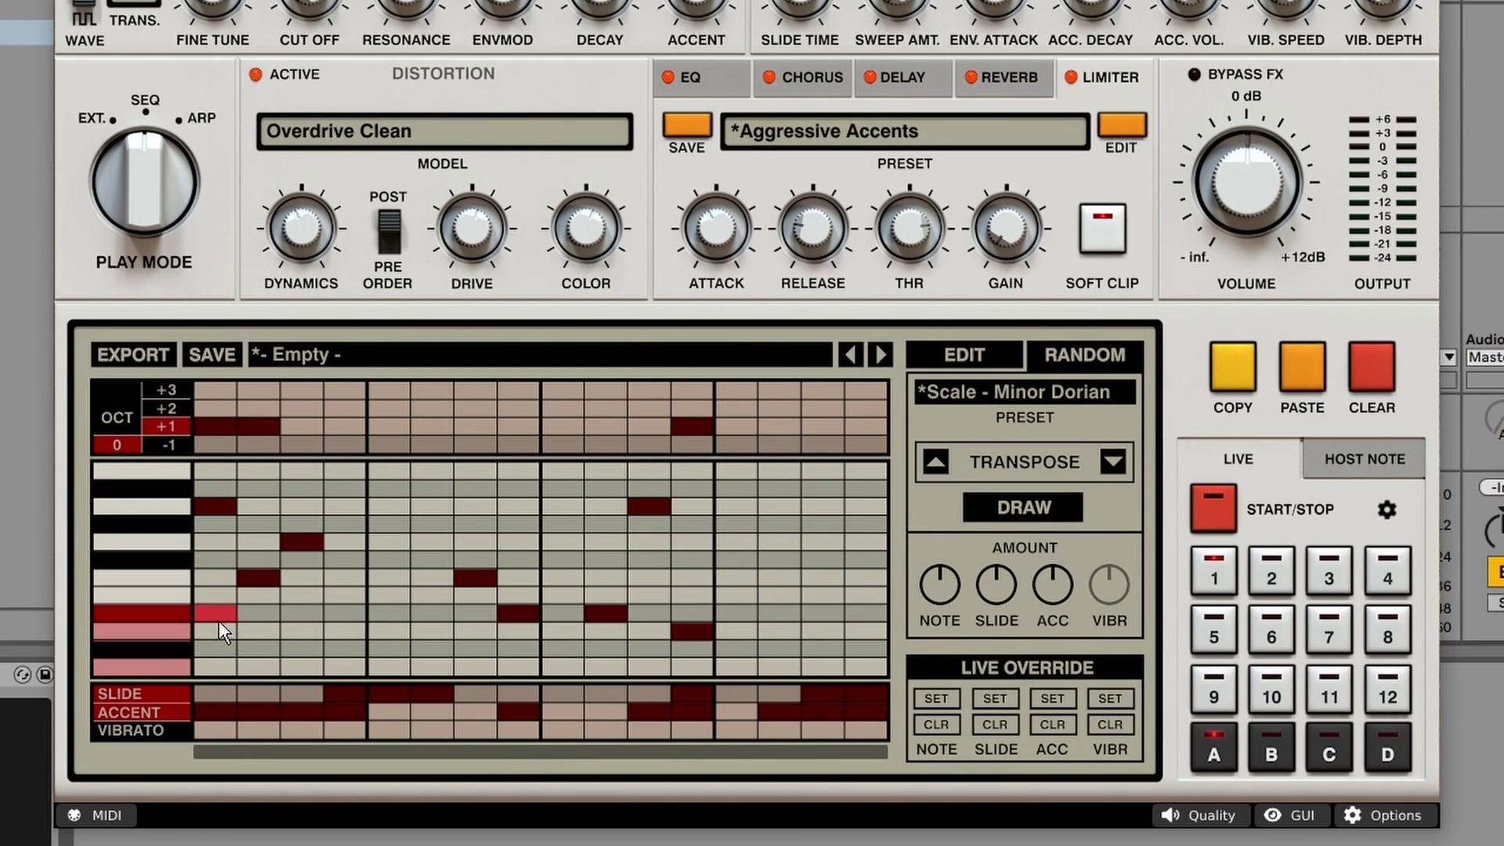
click(149, 695)
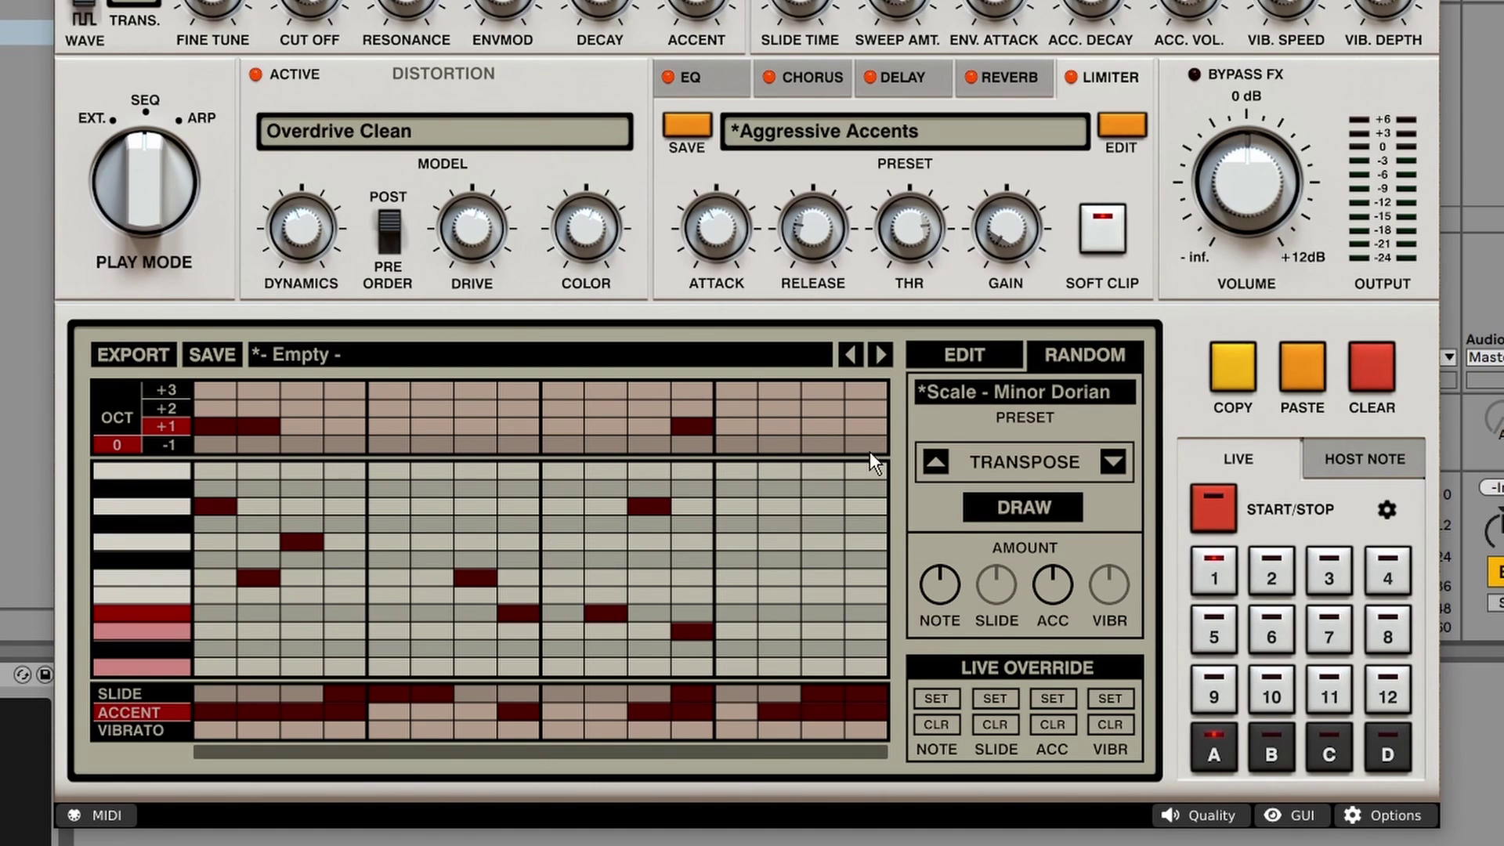
Draw two random patterns from the reduced note set, audition them and stop playback.
click(1051, 509)
key(space)
click(1055, 509)
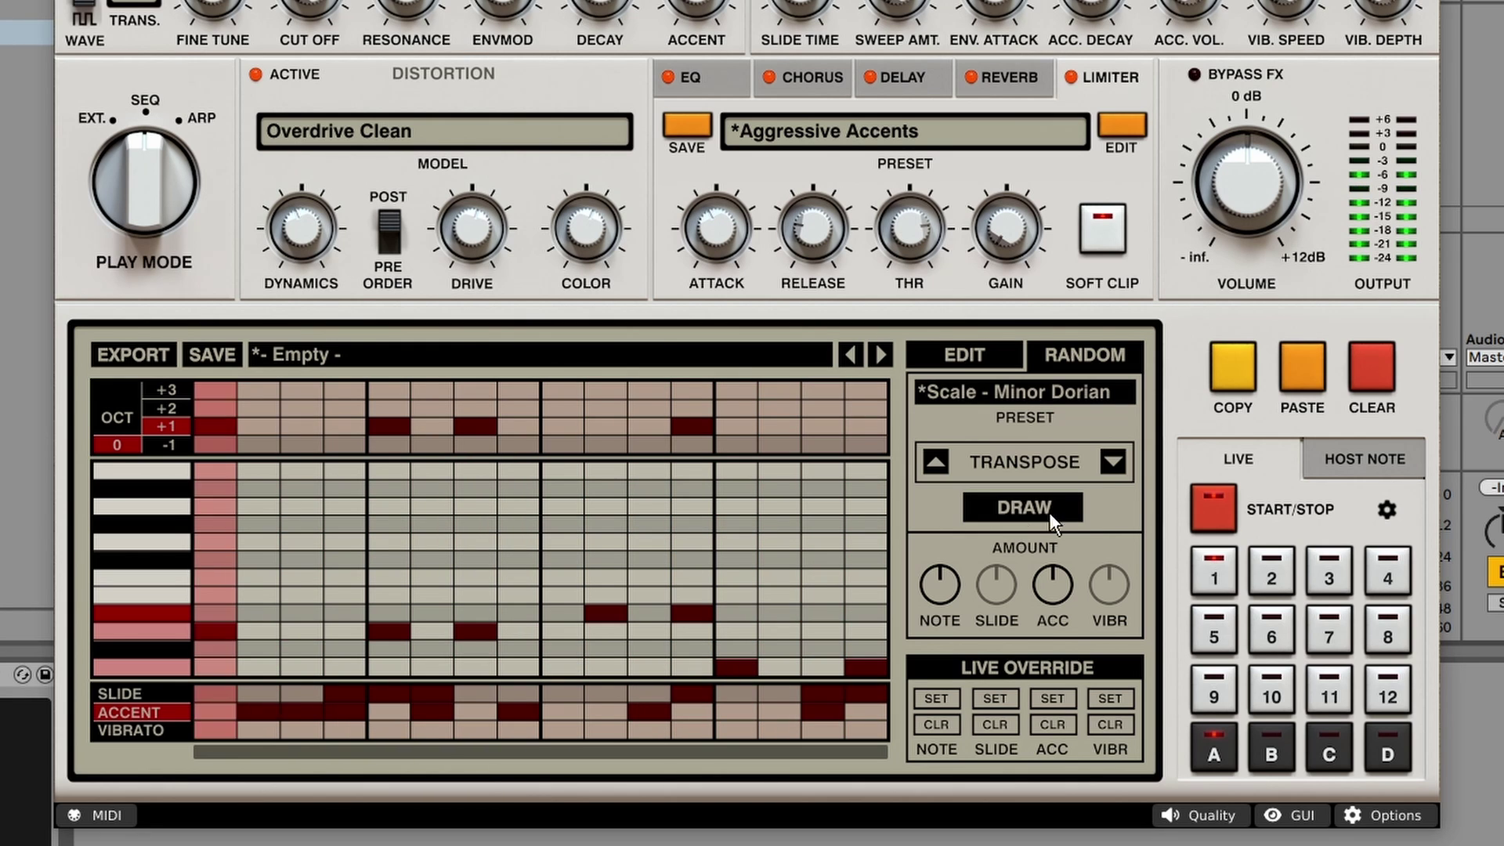
key(space)
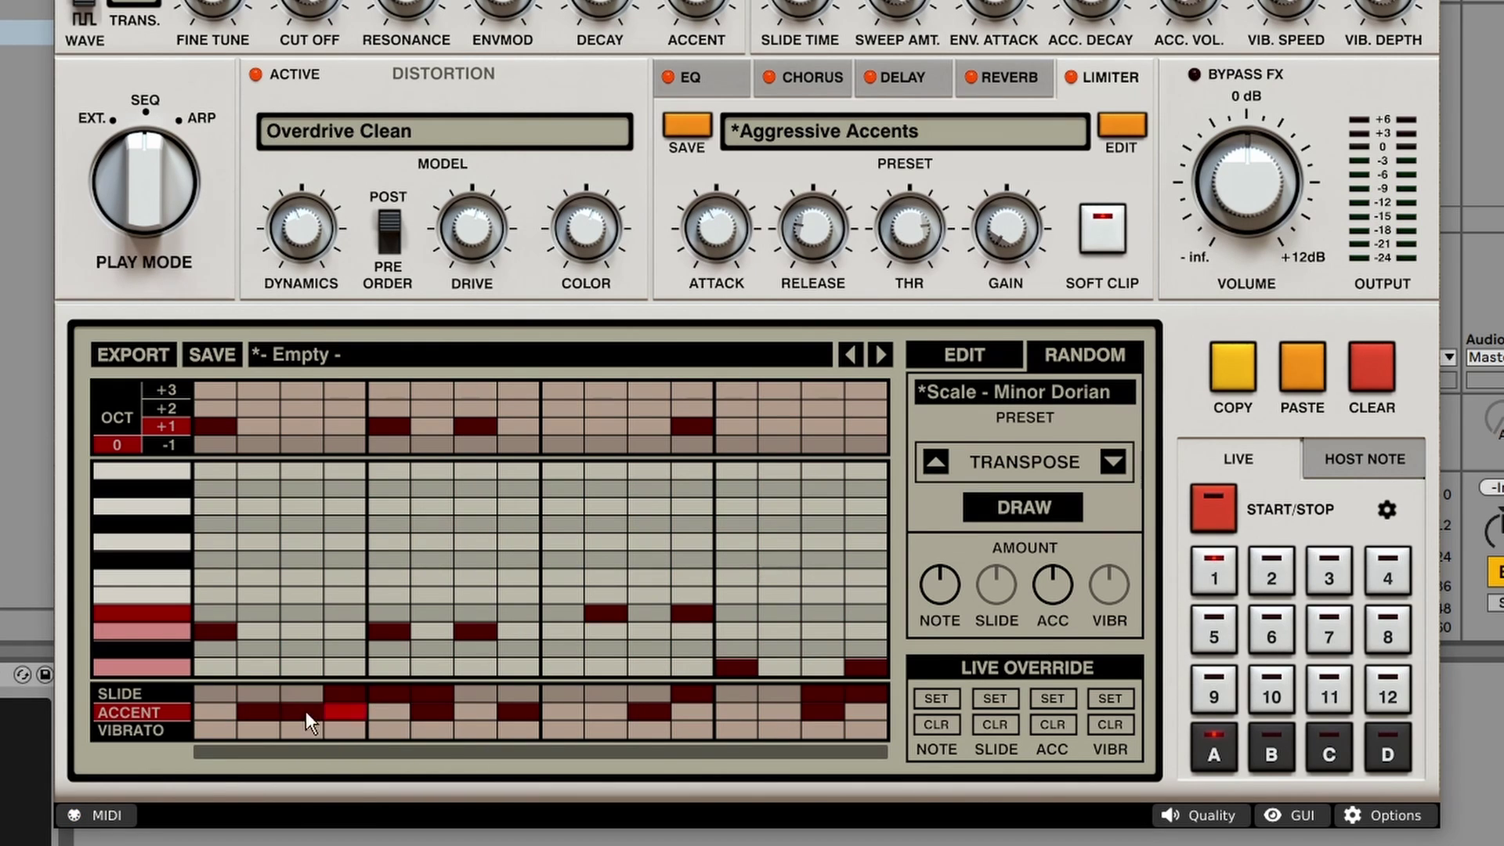
Exclude accent from randomization as well, draw several patterns that only randomize notes during playback, and stop.
click(1031, 507)
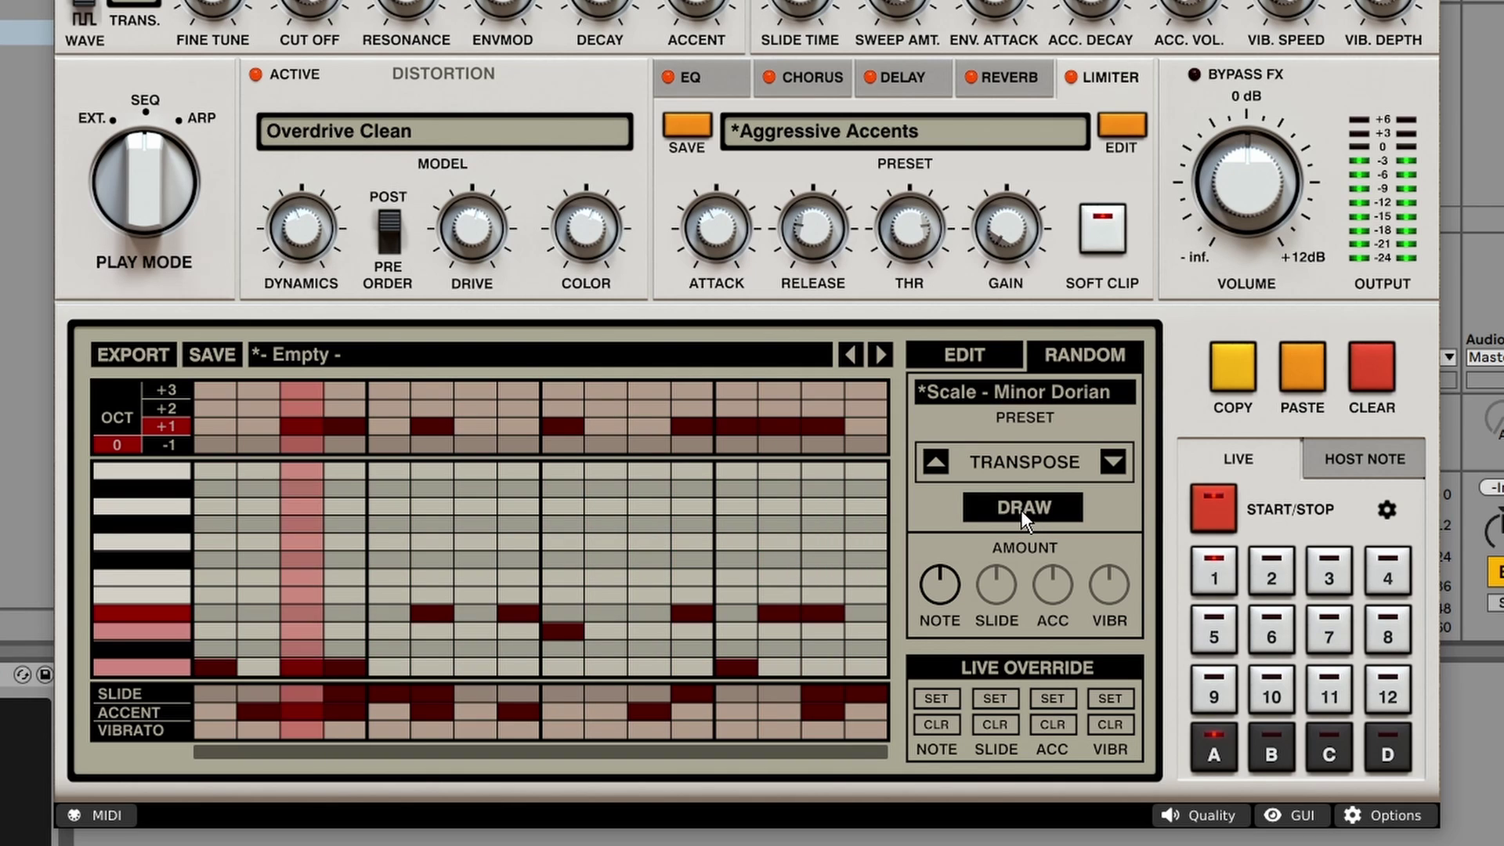
click(1022, 510)
click(1021, 510)
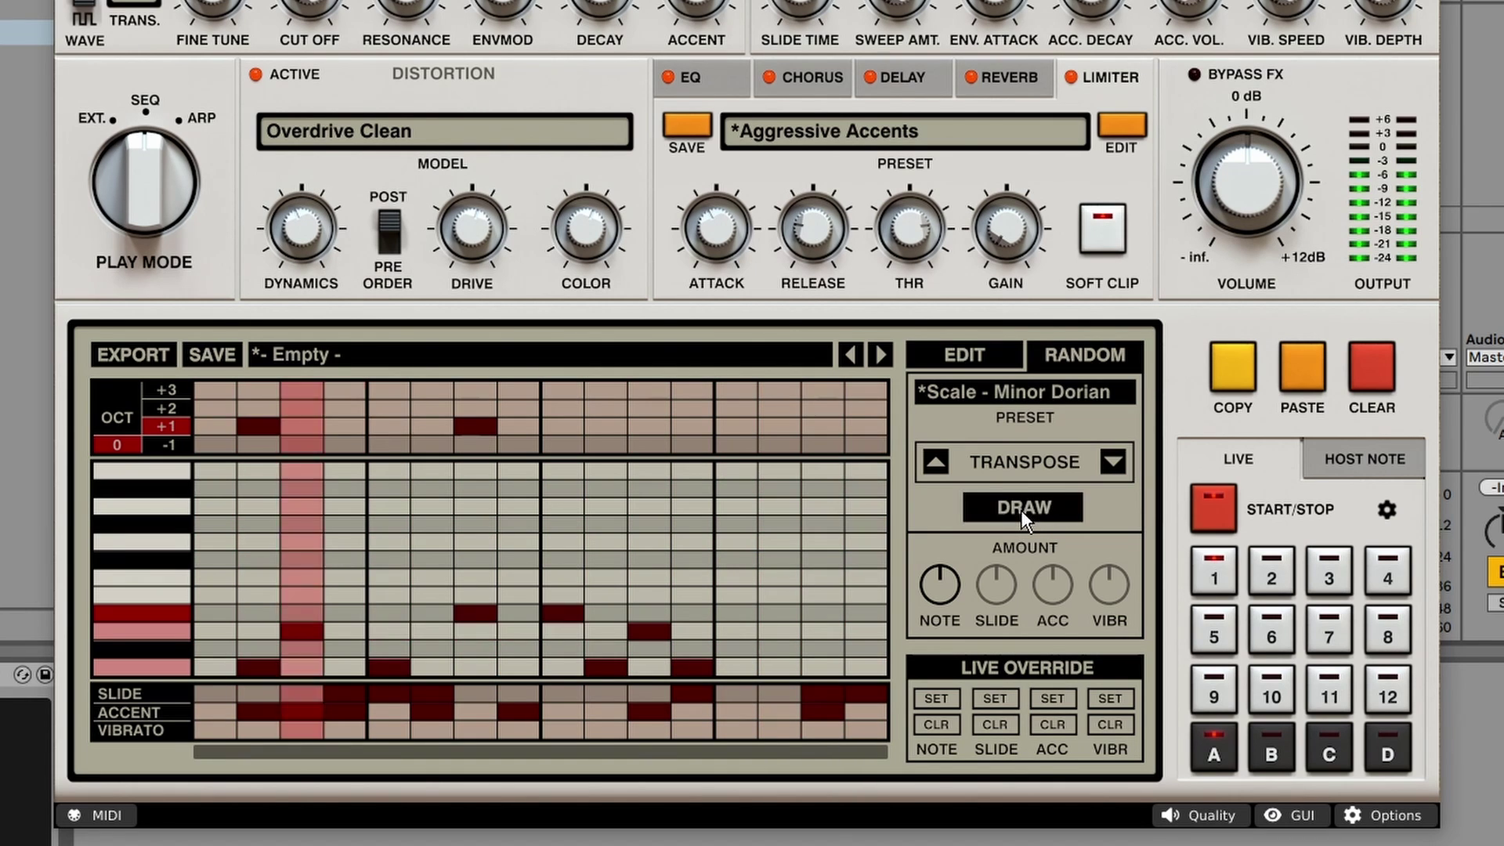
key(space)
Allow the +2 octave in the randomizer, draw a new pattern during playback and stop.
click(1191, 491)
click(1042, 511)
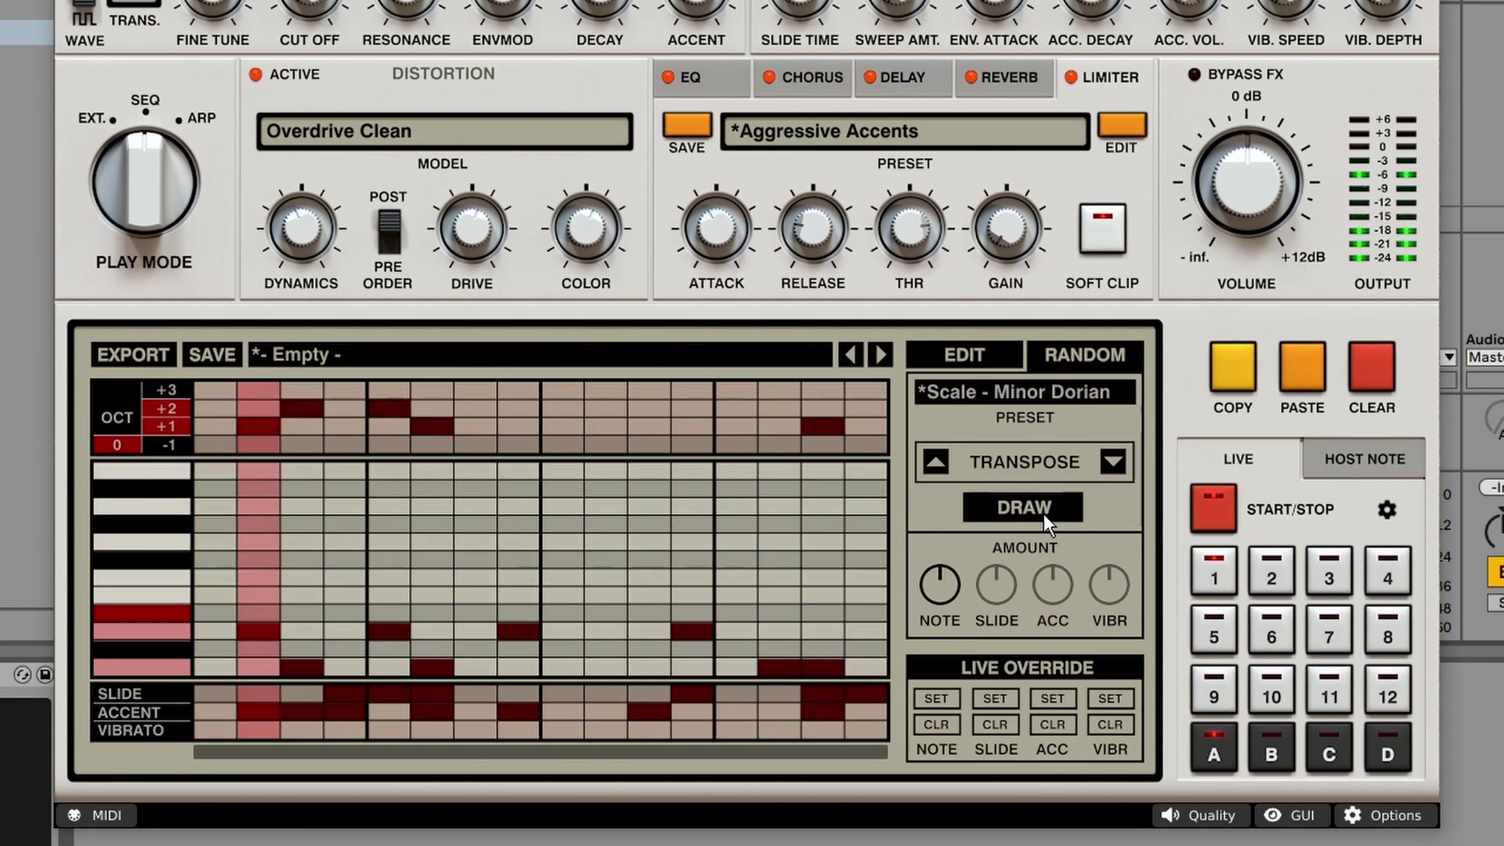
key(space)
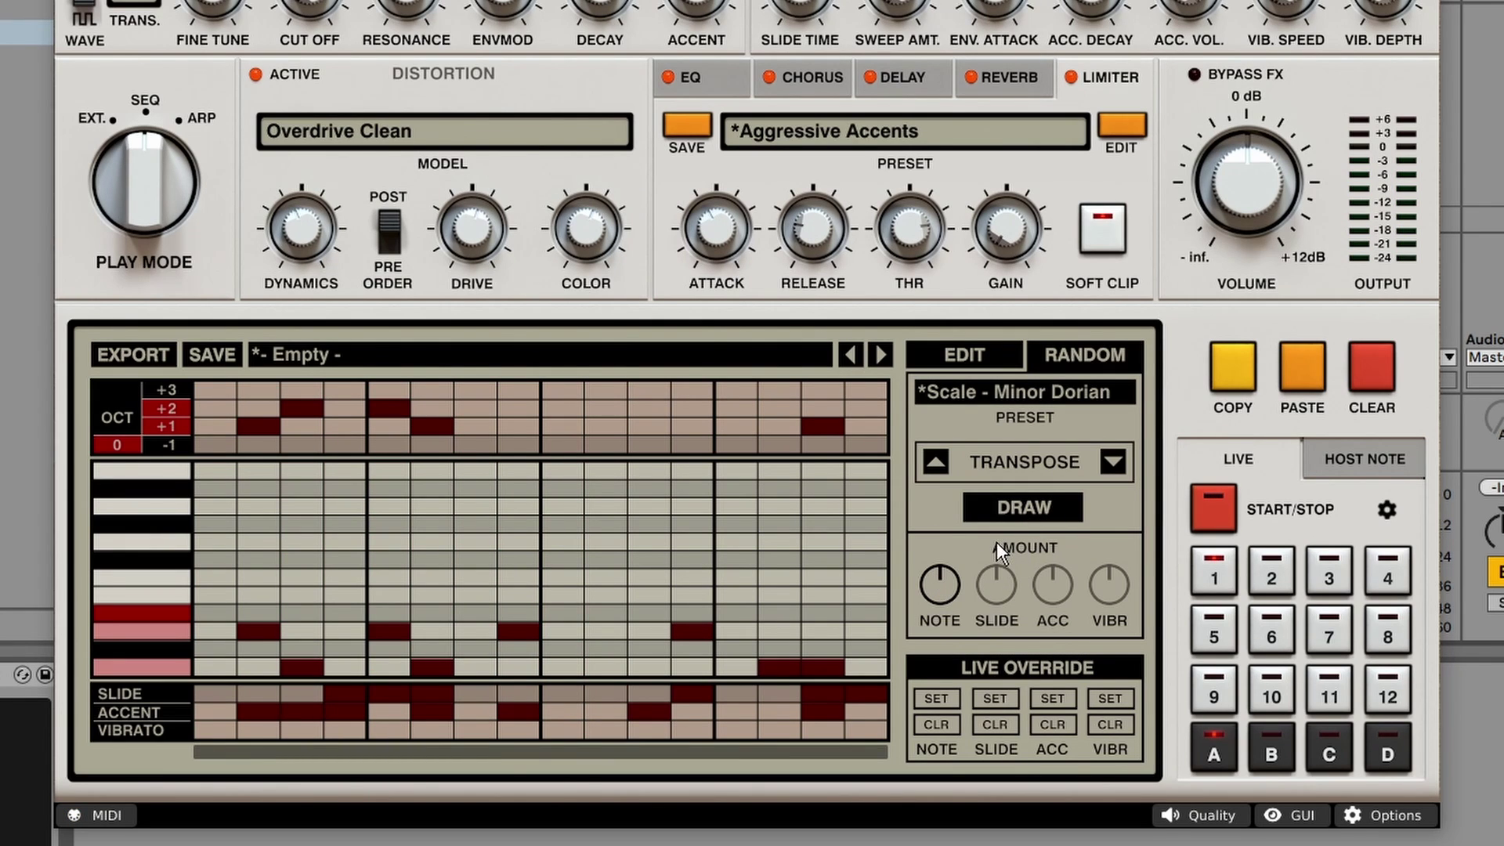
Re-enable slide and accent randomization and adjust the note, slide and accent amounts during playback, with note at 58%.
click(127, 709)
click(130, 694)
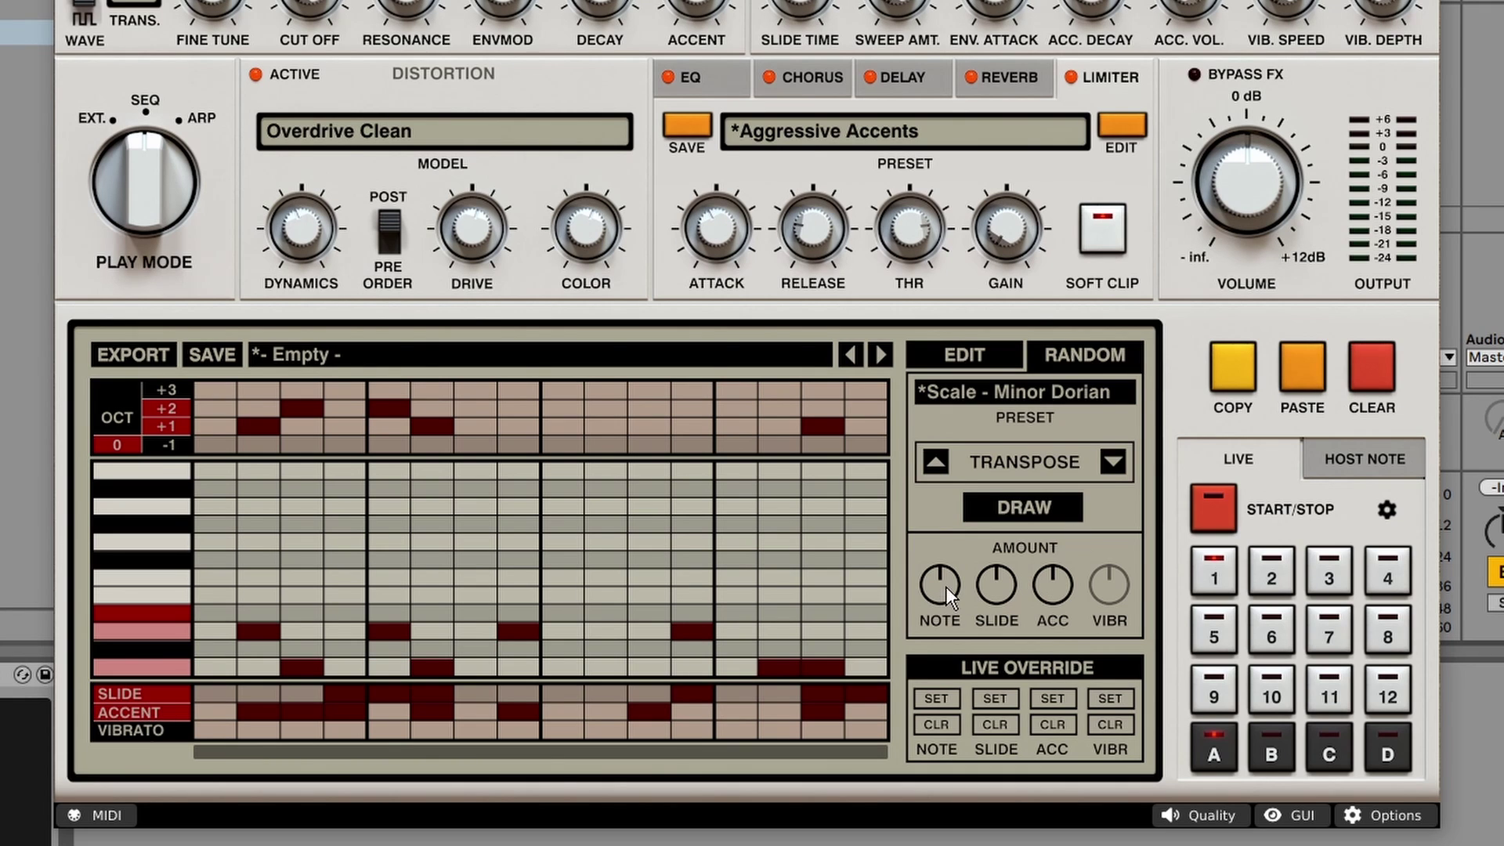
drag(946, 586, 971, 675)
drag(962, 577, 951, 534)
key(space)
drag(943, 593, 986, 536)
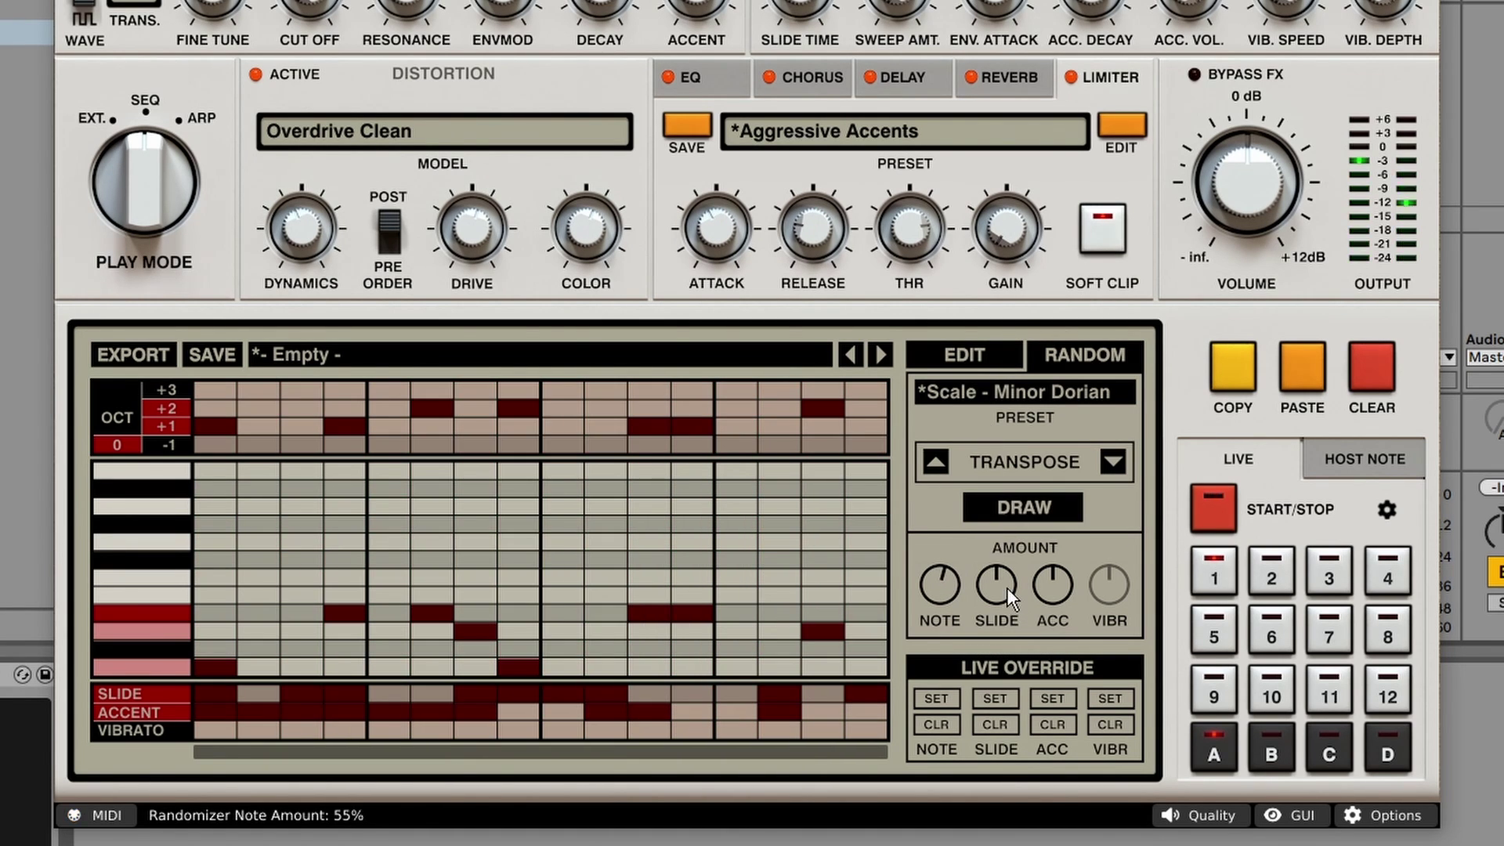
drag(1008, 586, 1062, 663)
drag(1009, 601, 942, 583)
Change the octave of step 15 from +1 to -1 in the pattern and stop playback.
click(822, 425)
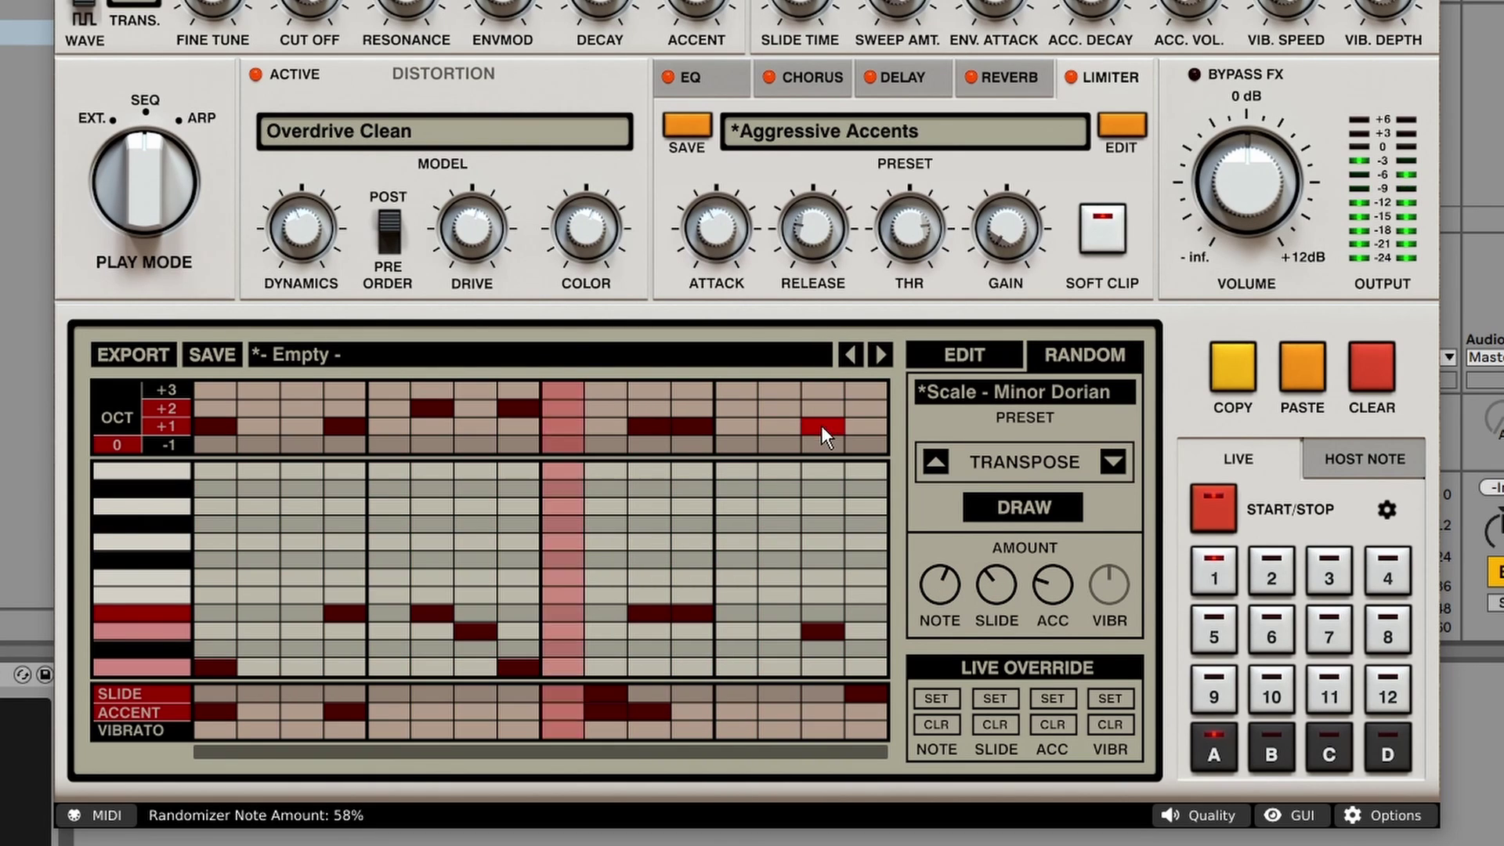
click(823, 447)
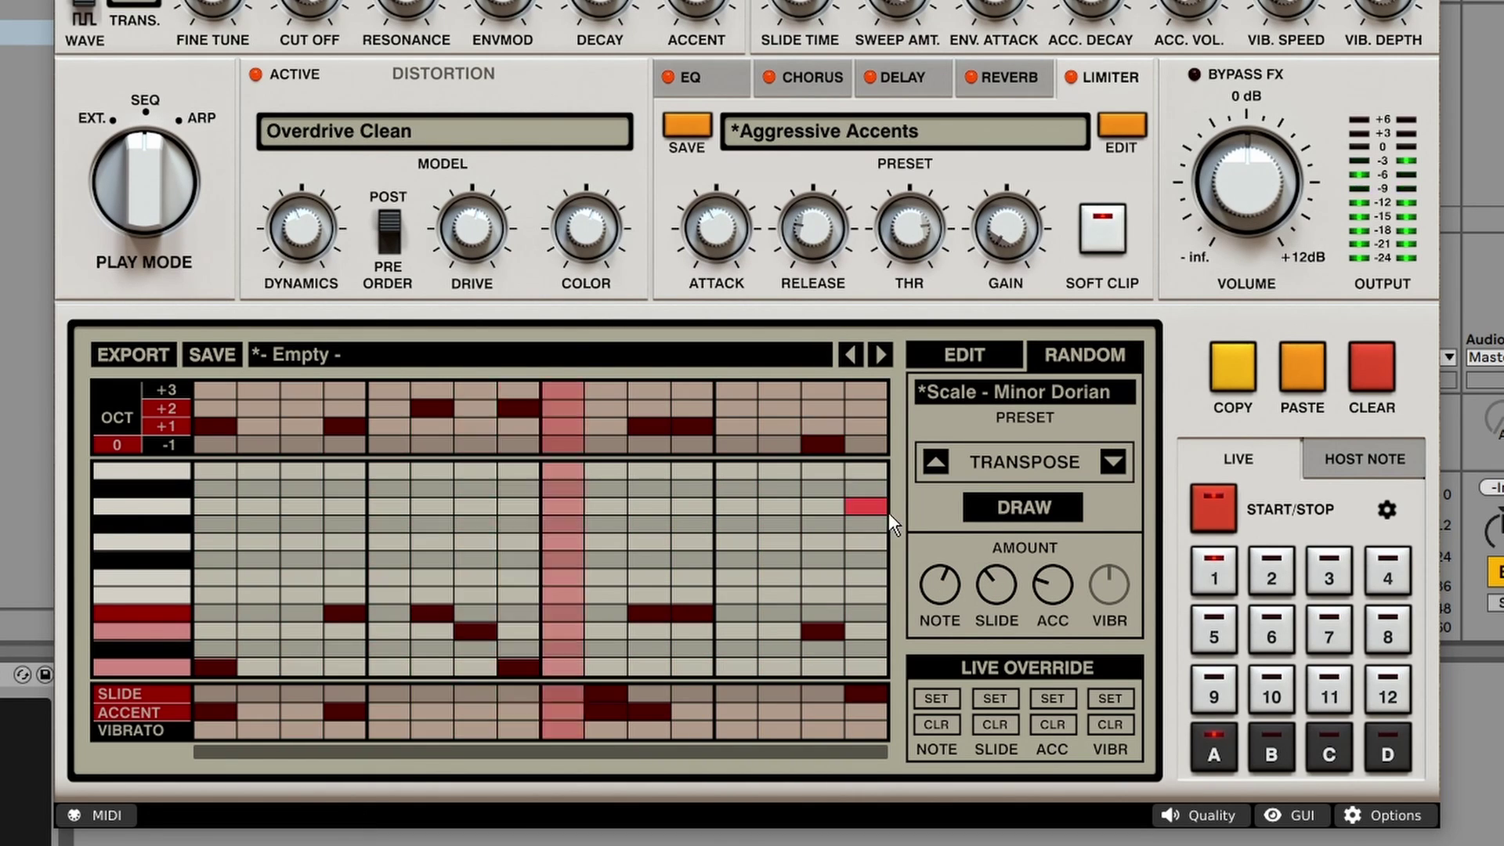
key(space)
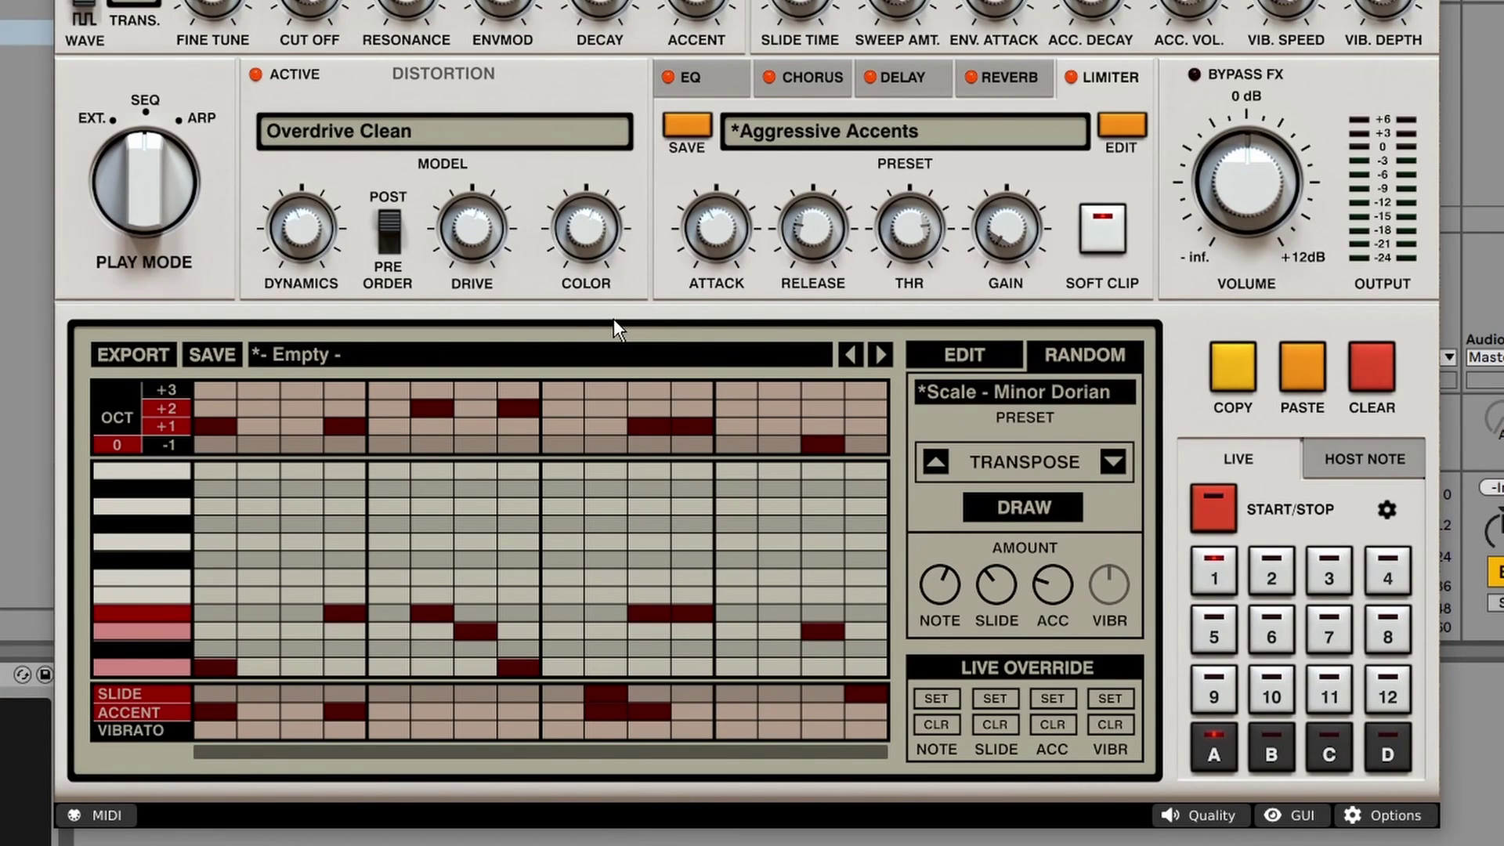
Switch the play mode to arpeggiator, place pitch index 1 notes on most of the steps and audition the arpeggio.
click(199, 119)
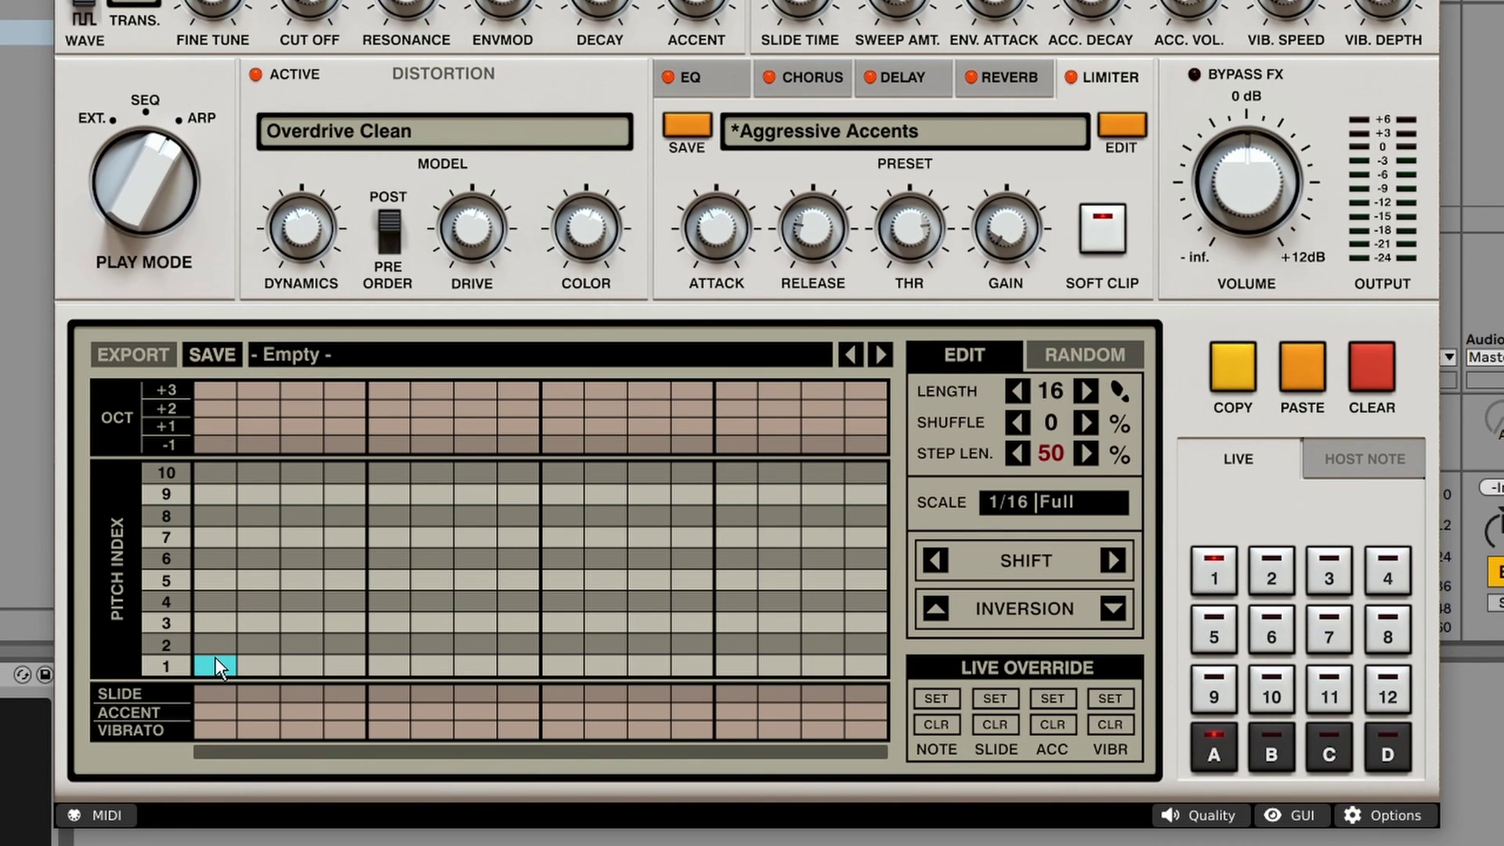
drag(214, 664, 647, 672)
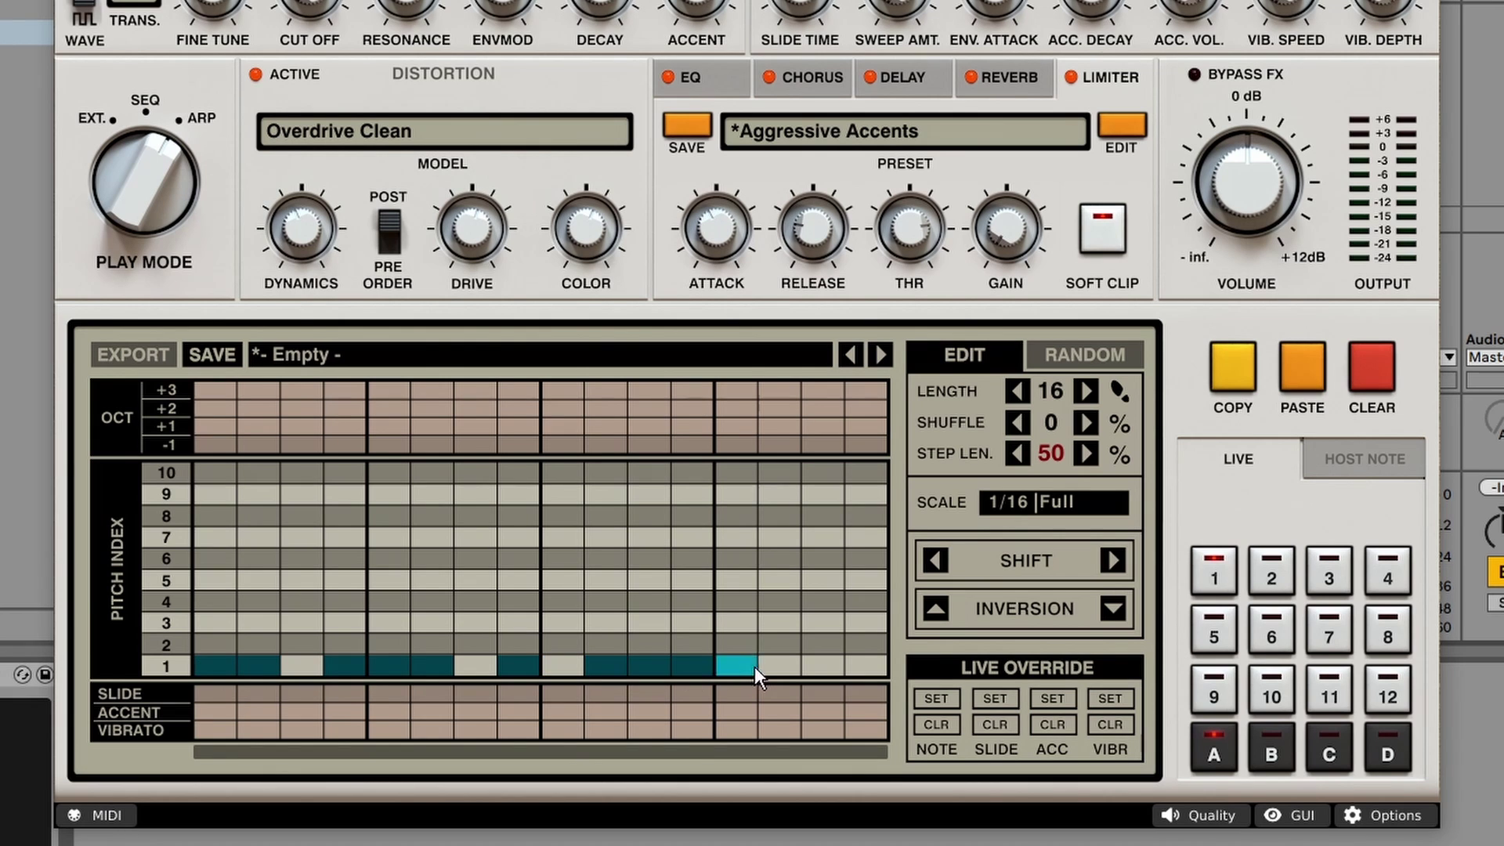
key(space)
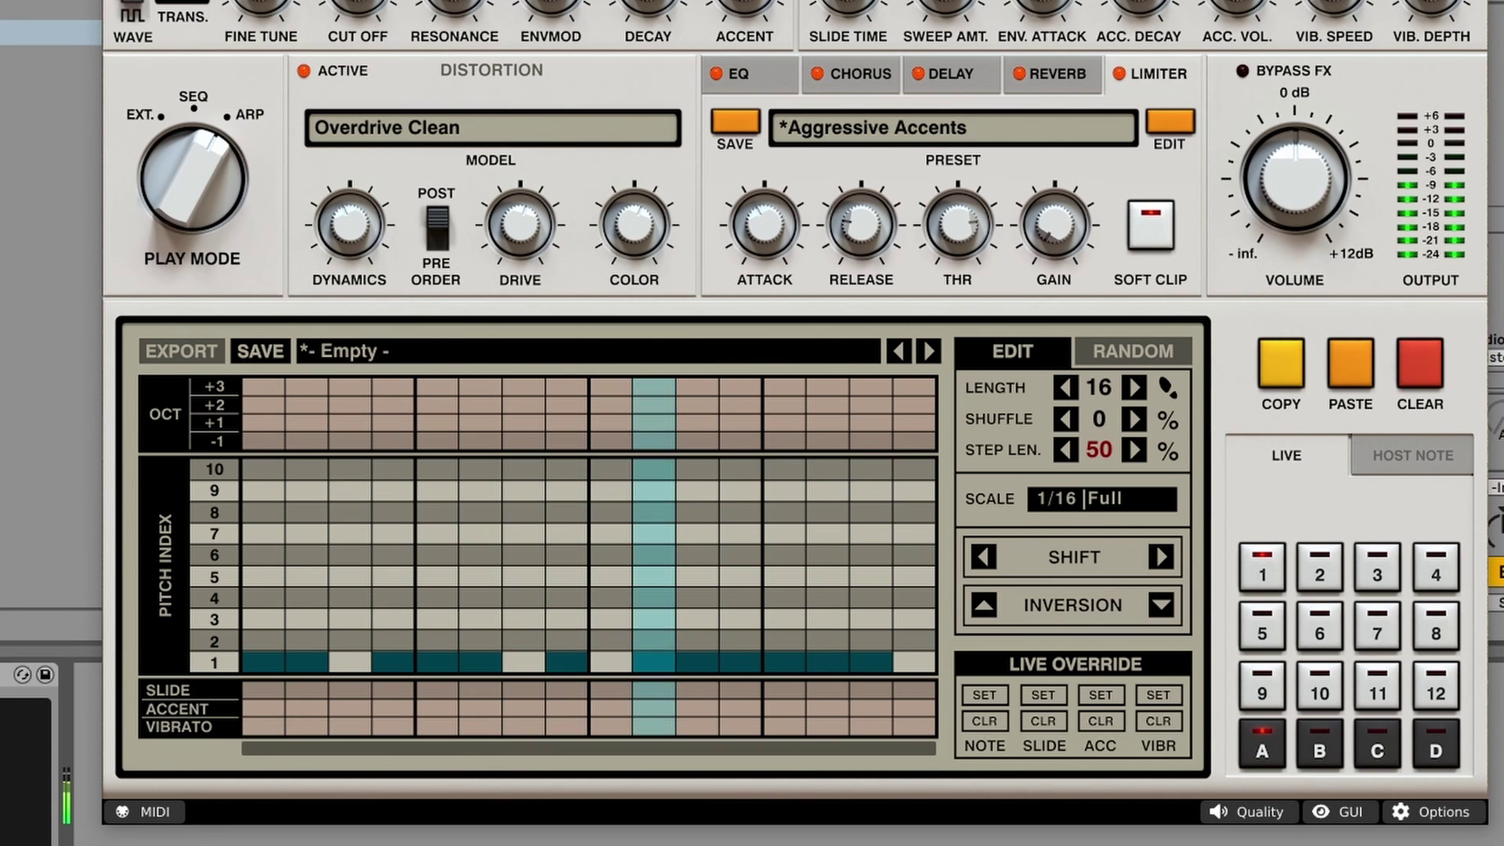
key(space)
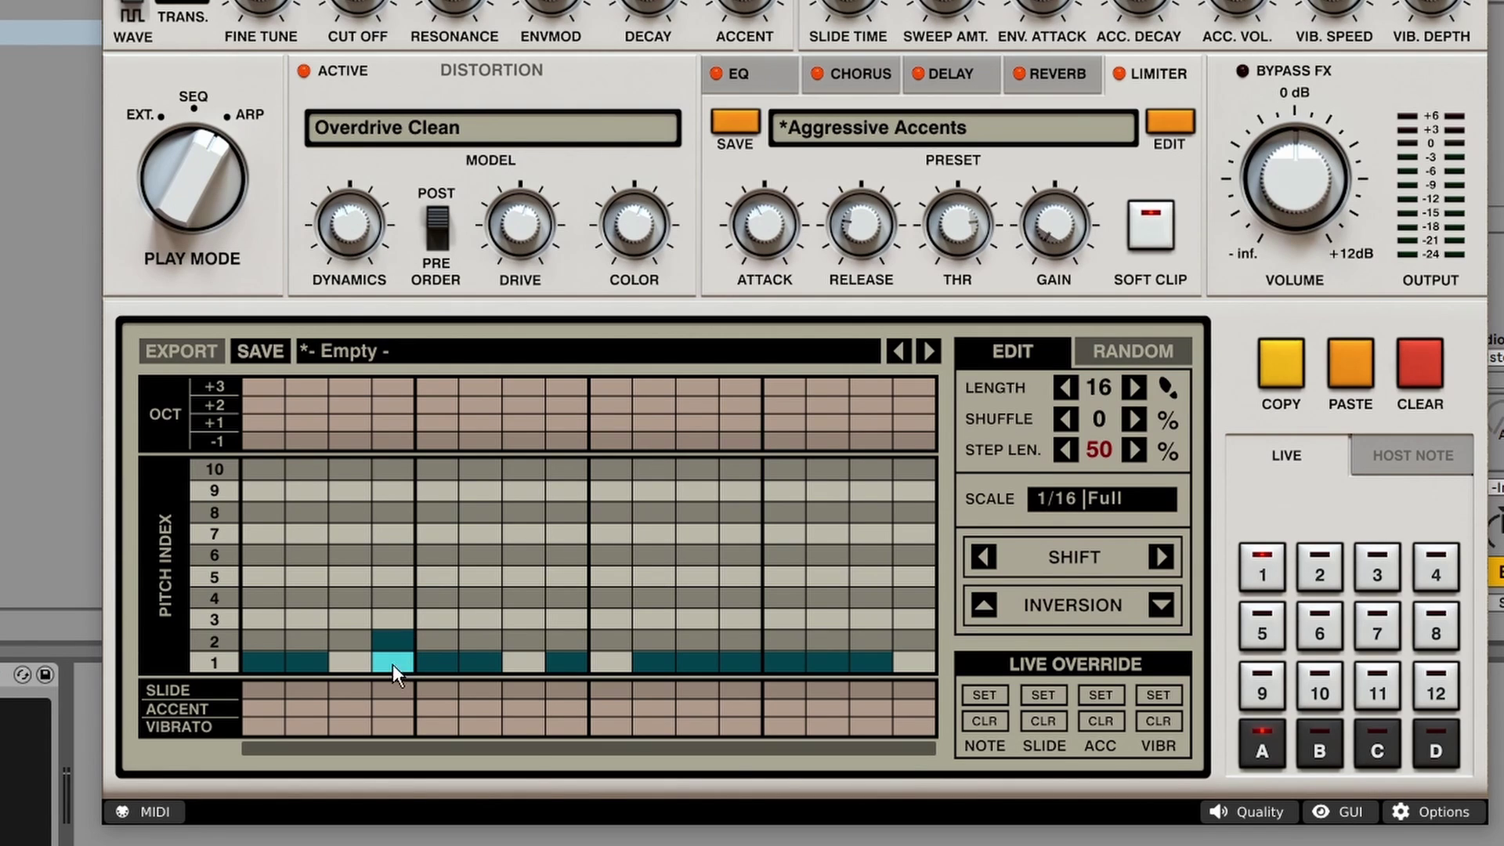
Raise step 4 to pitch index 2 and step 10 to pitch index 3, and audition the arpeggio.
click(650, 619)
key(space)
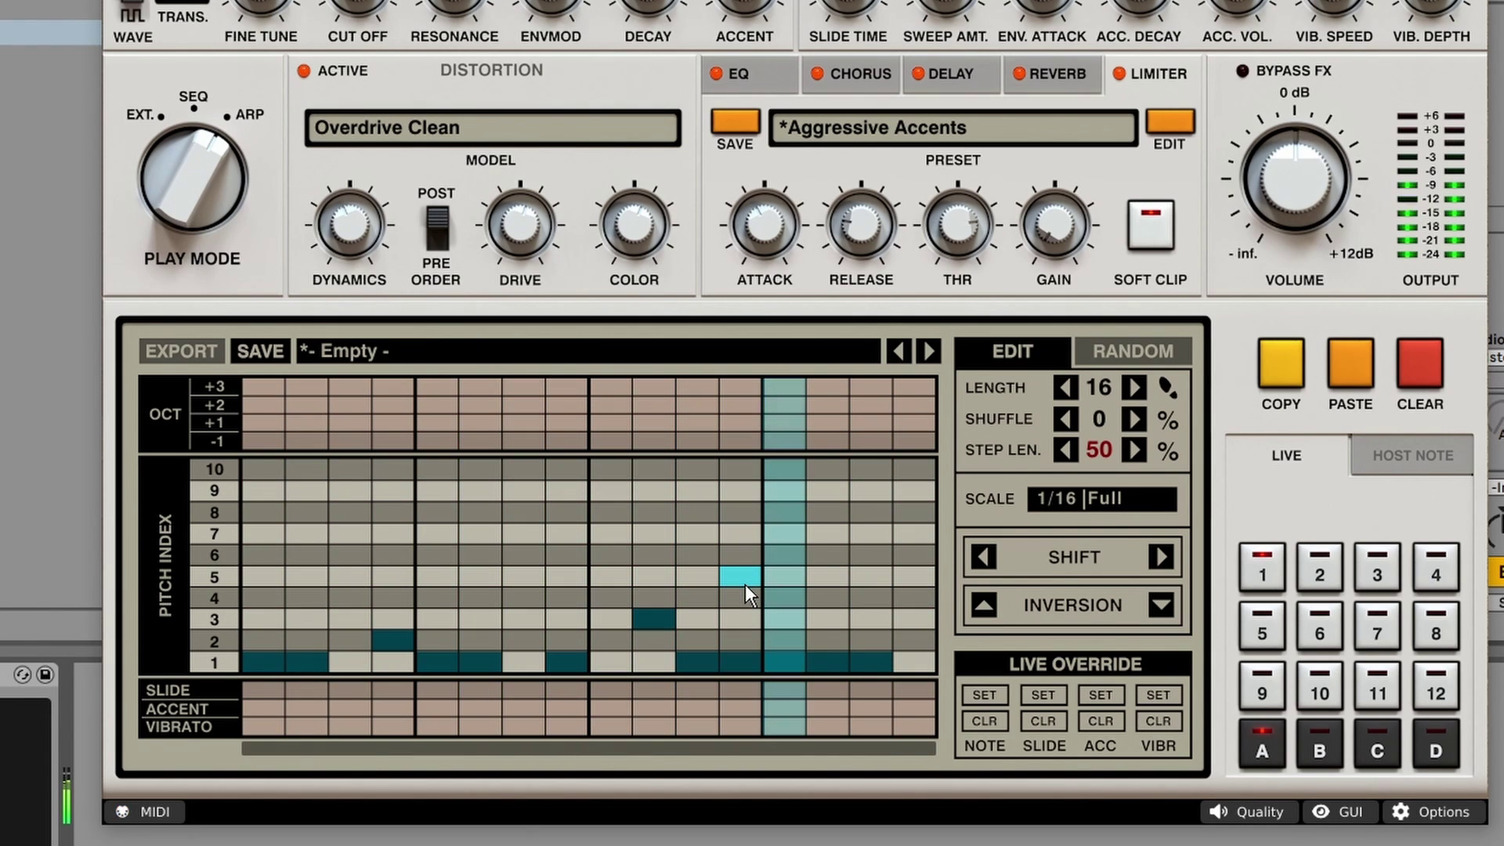
key(space)
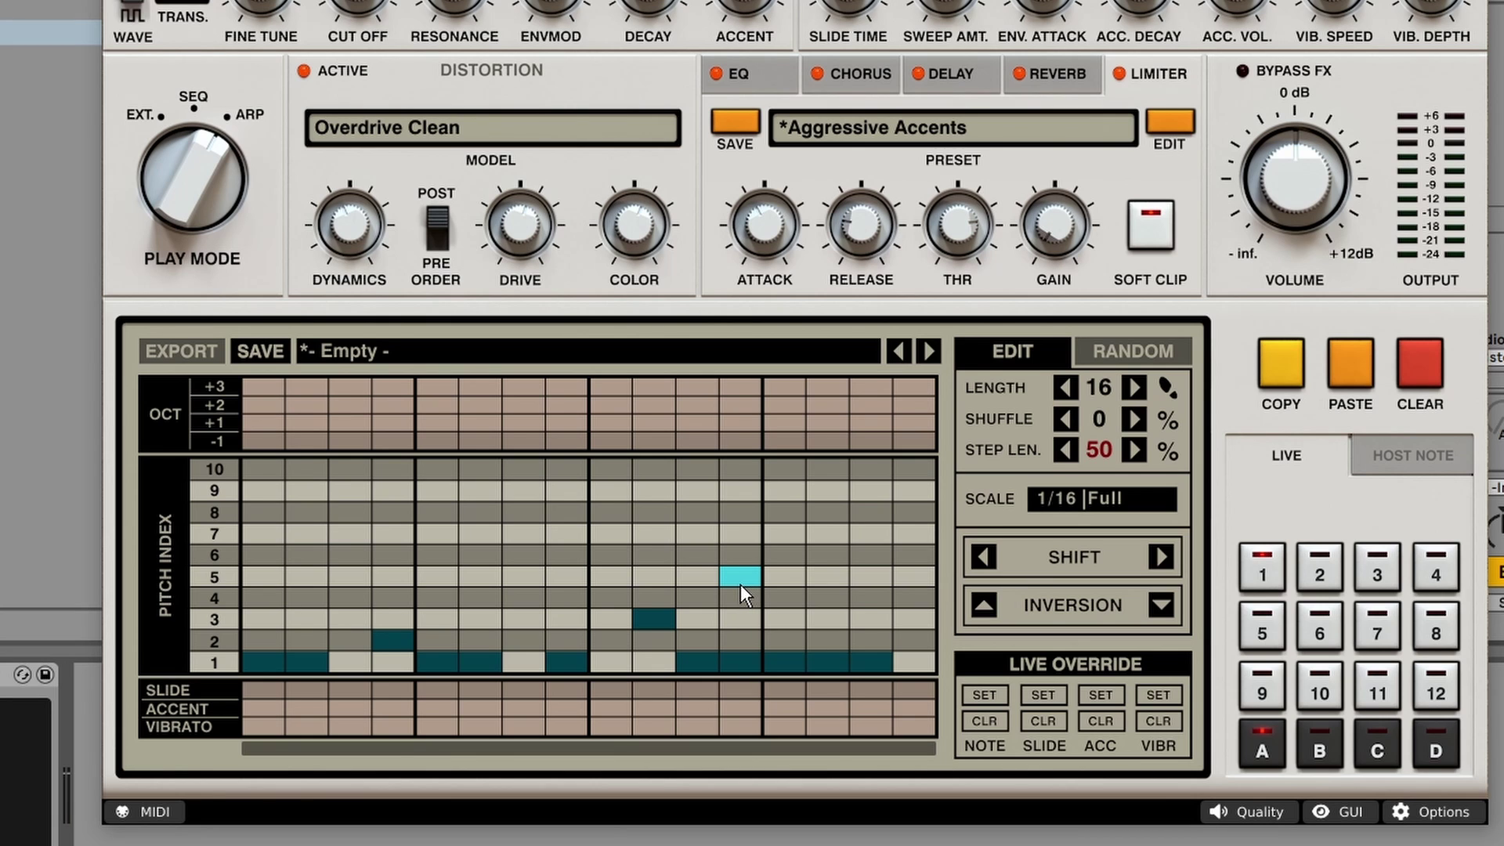
key(space)
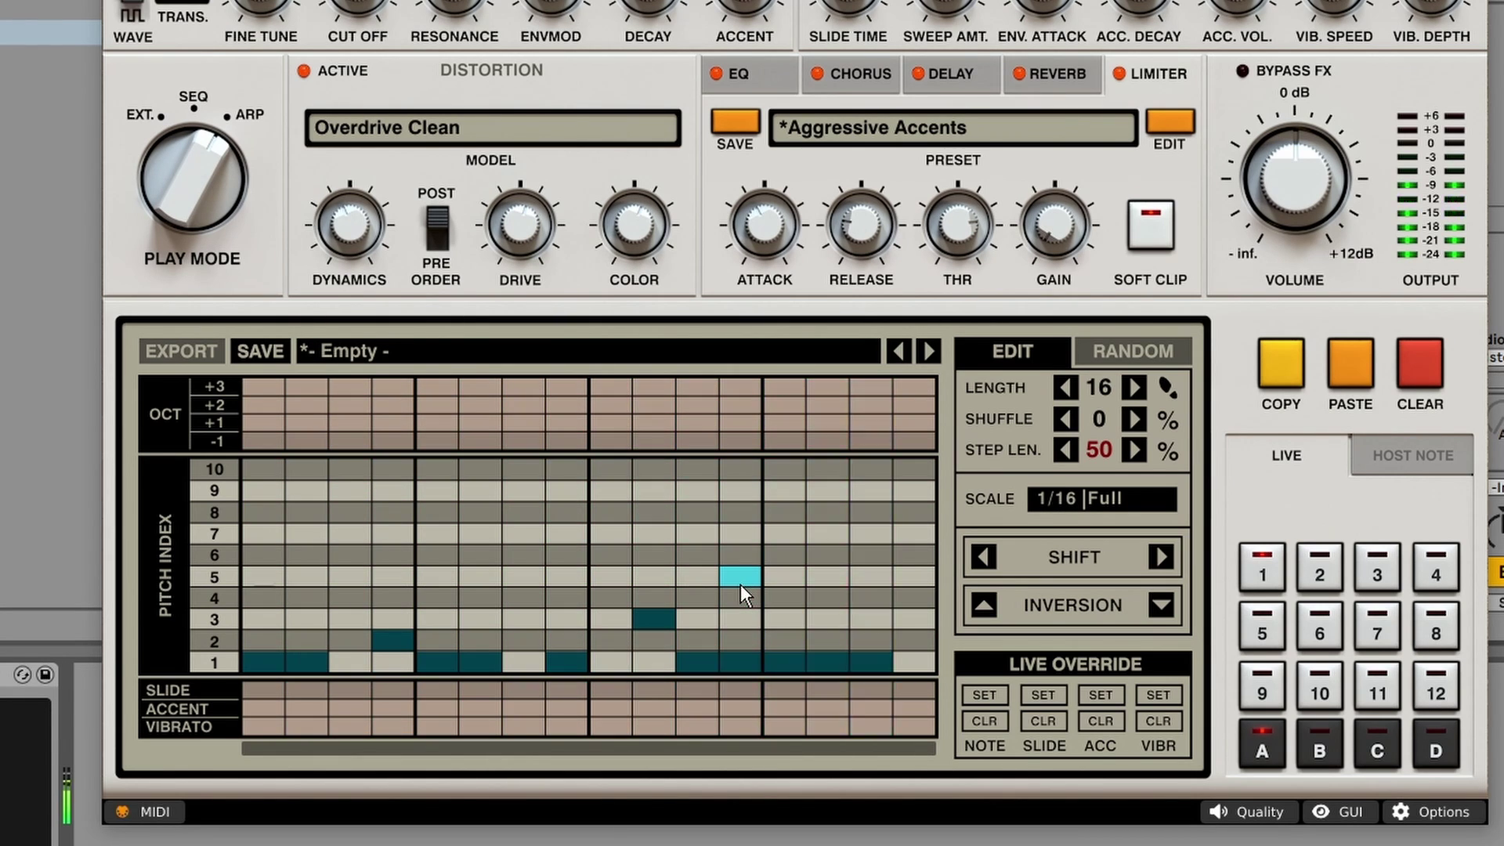
key(space)
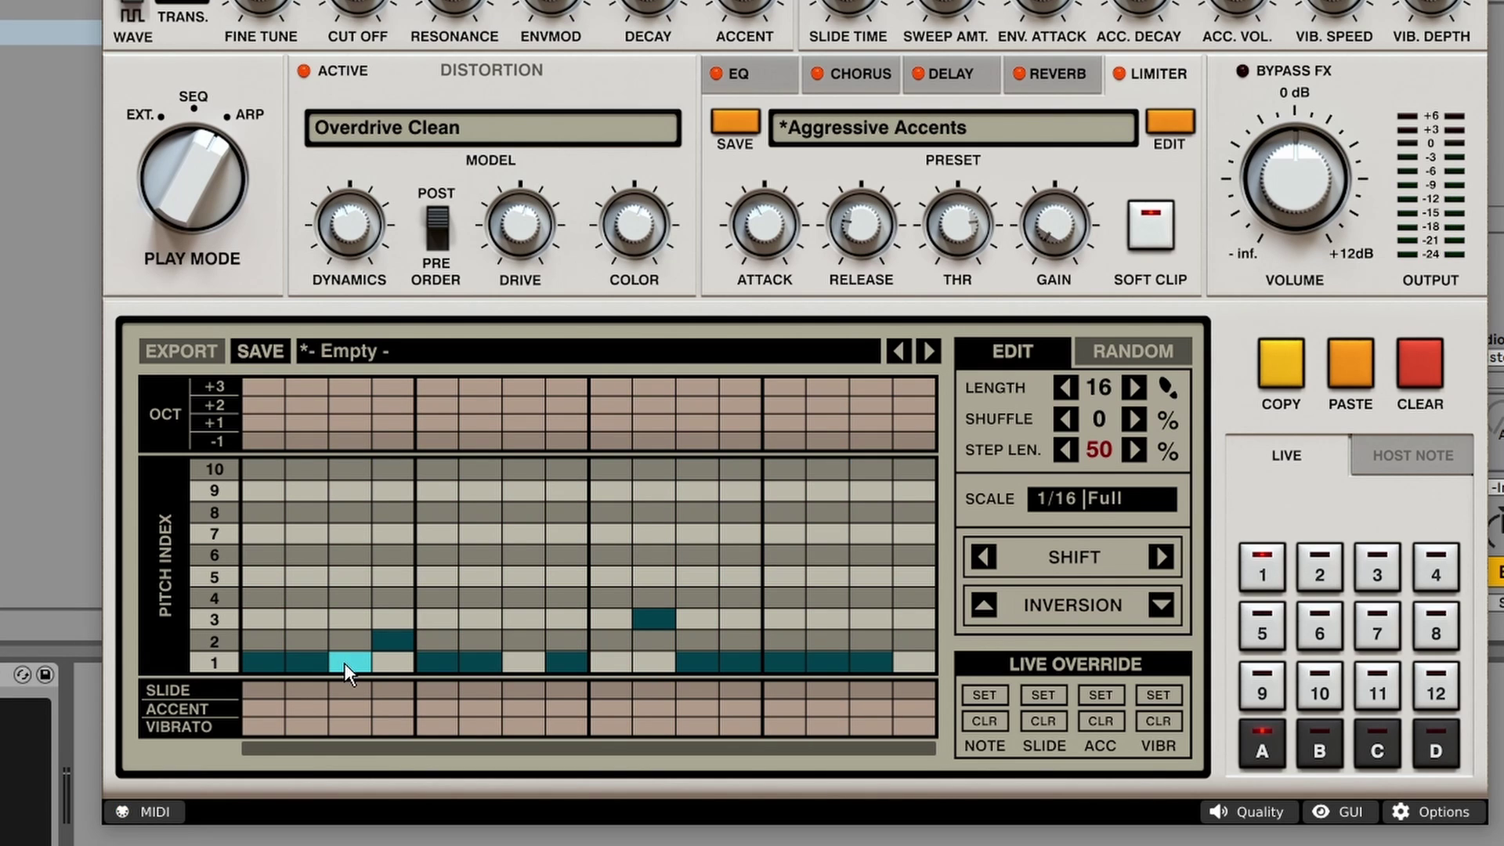
Program a rising run of pitch indexes 1 to 4 across each group of four steps and play the arpeggio.
click(305, 641)
click(349, 619)
click(390, 600)
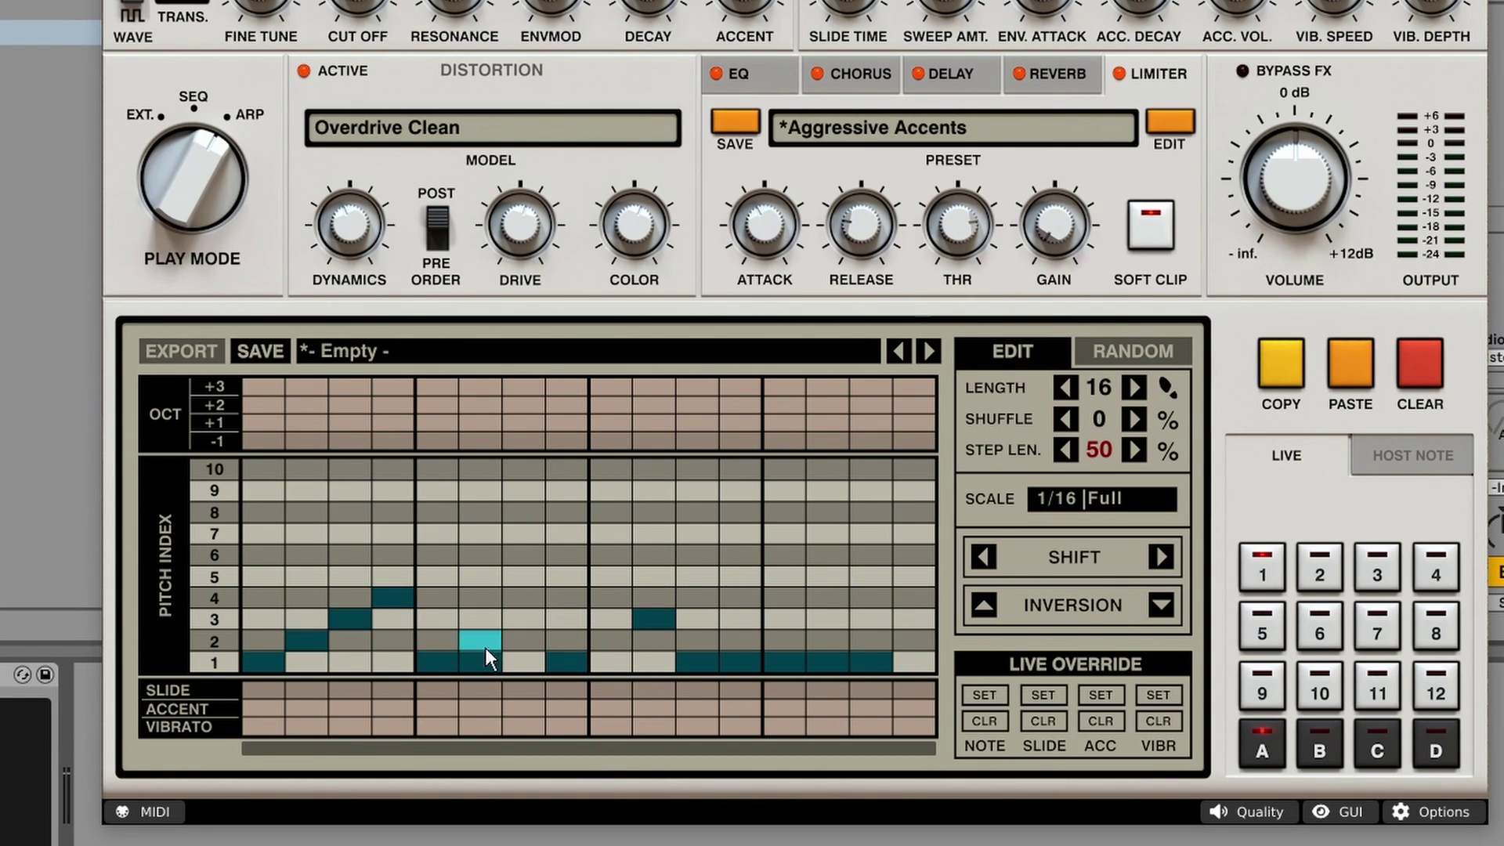
click(556, 595)
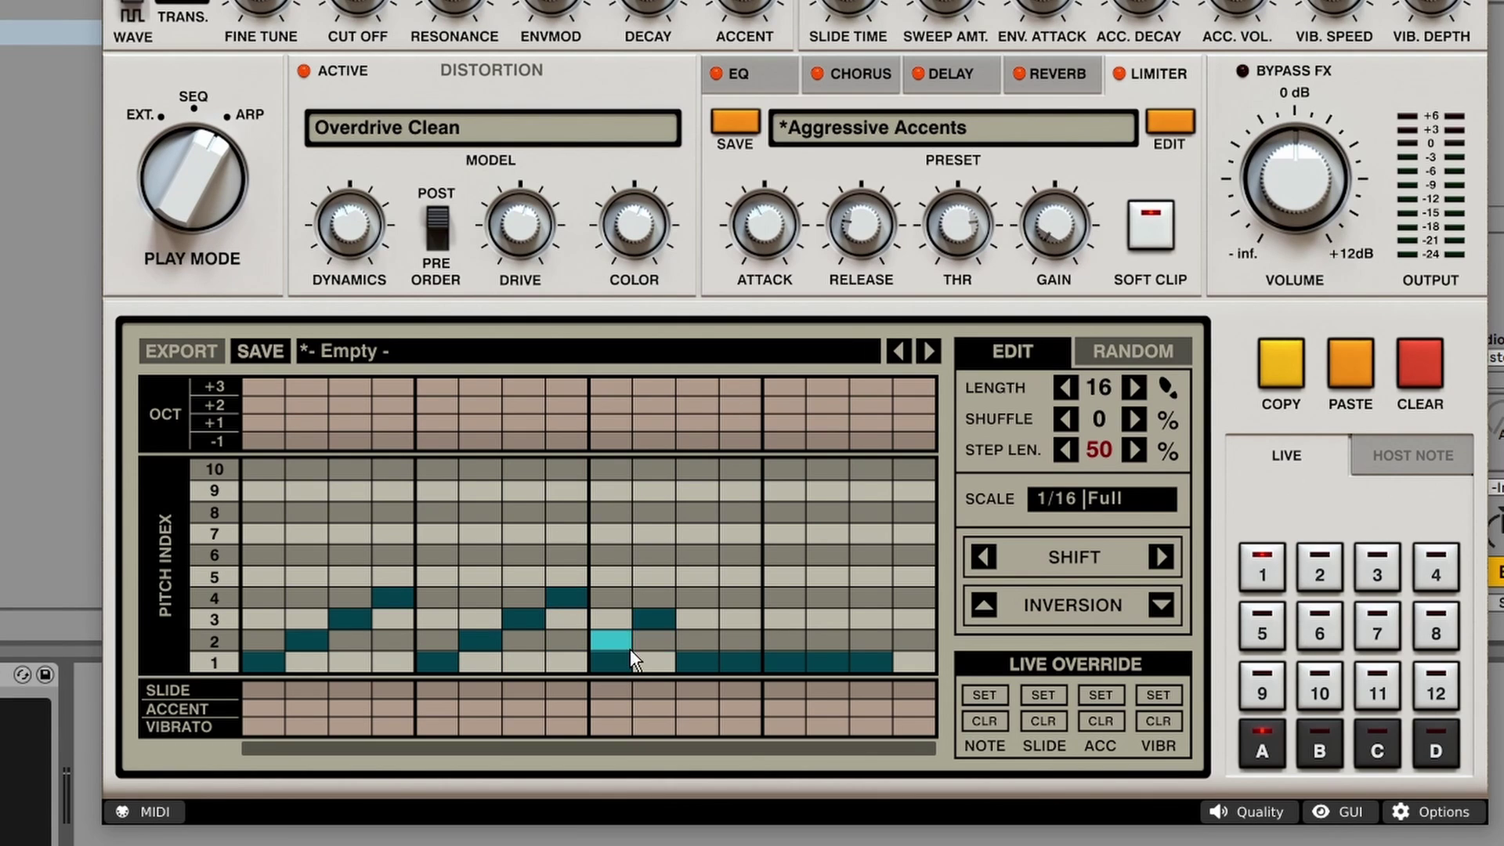
click(702, 617)
click(740, 597)
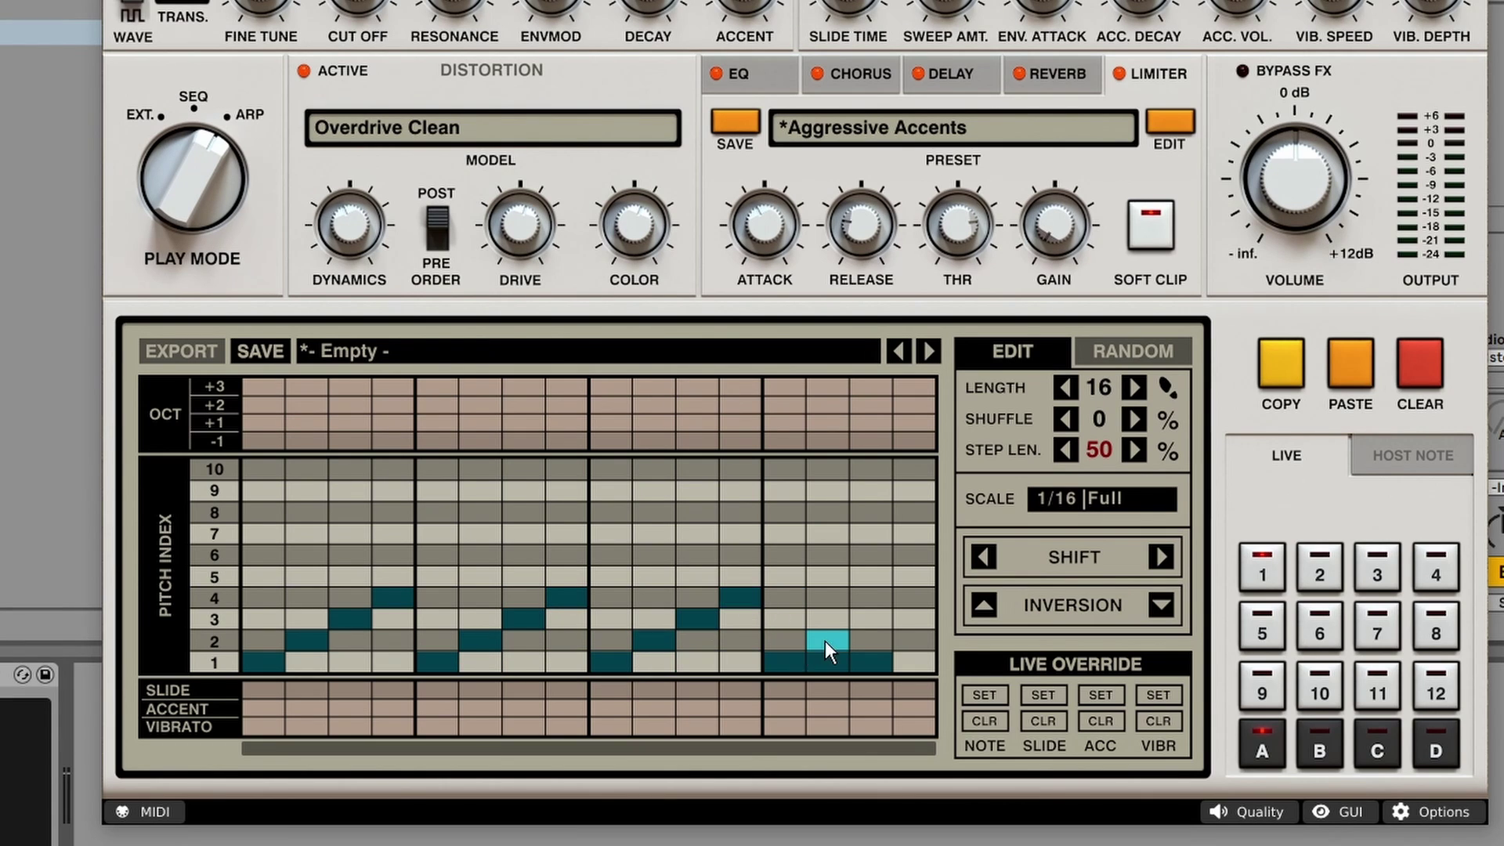
click(825, 641)
click(867, 619)
click(914, 596)
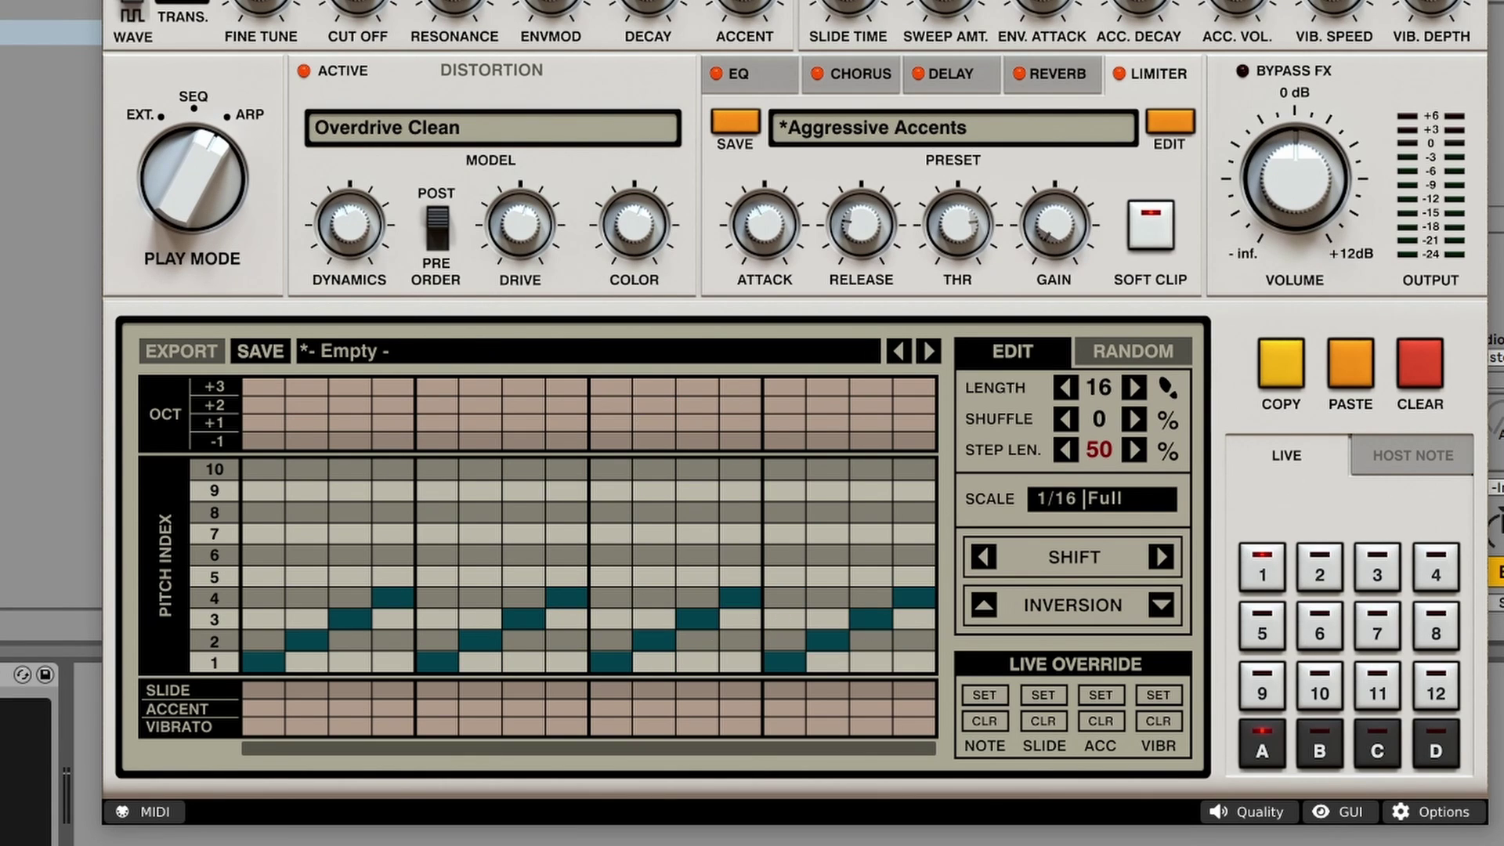
key(space)
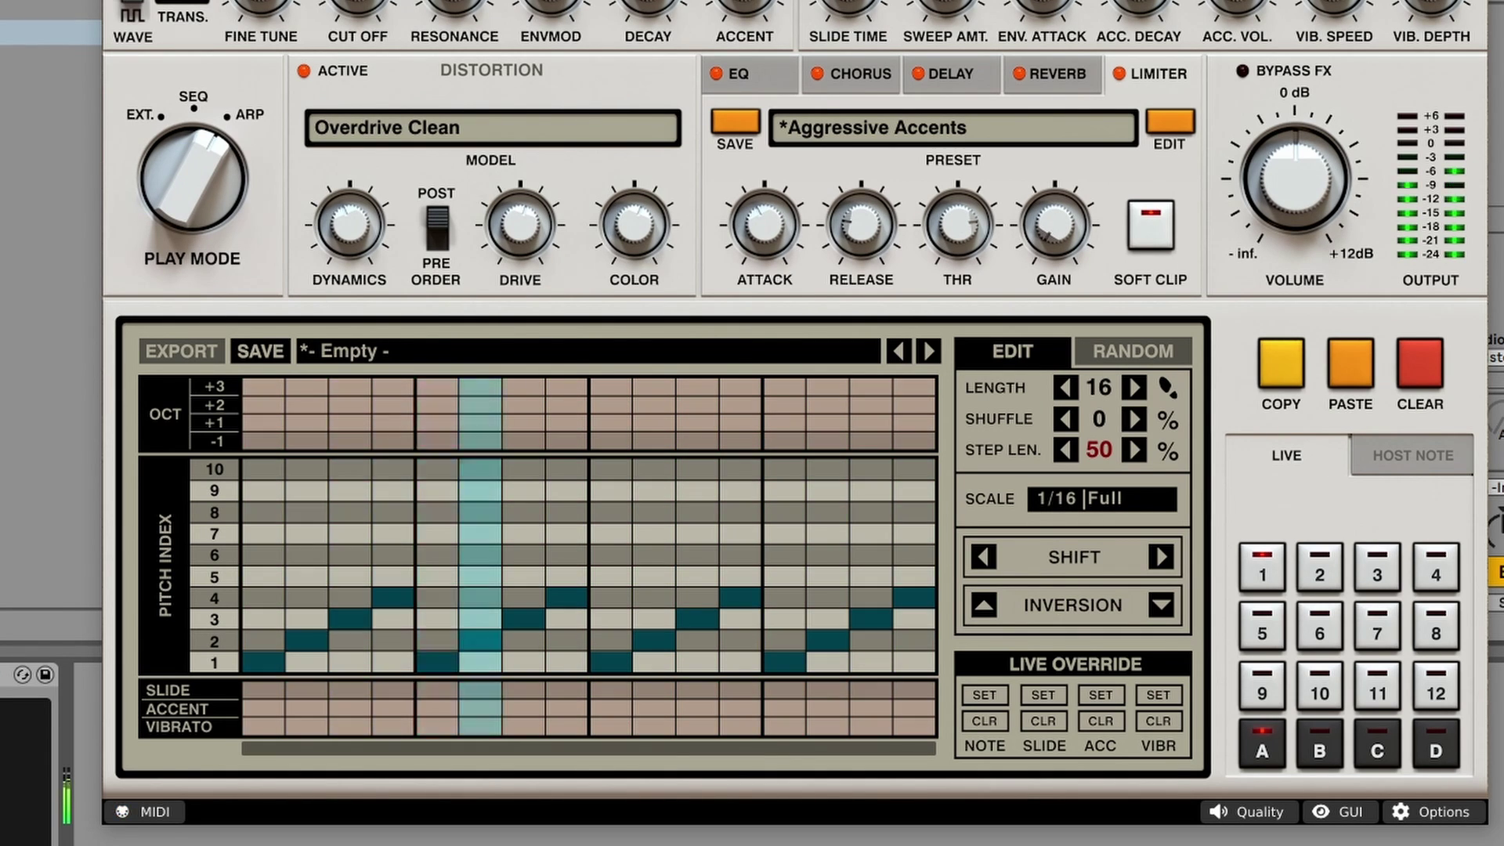
key(space)
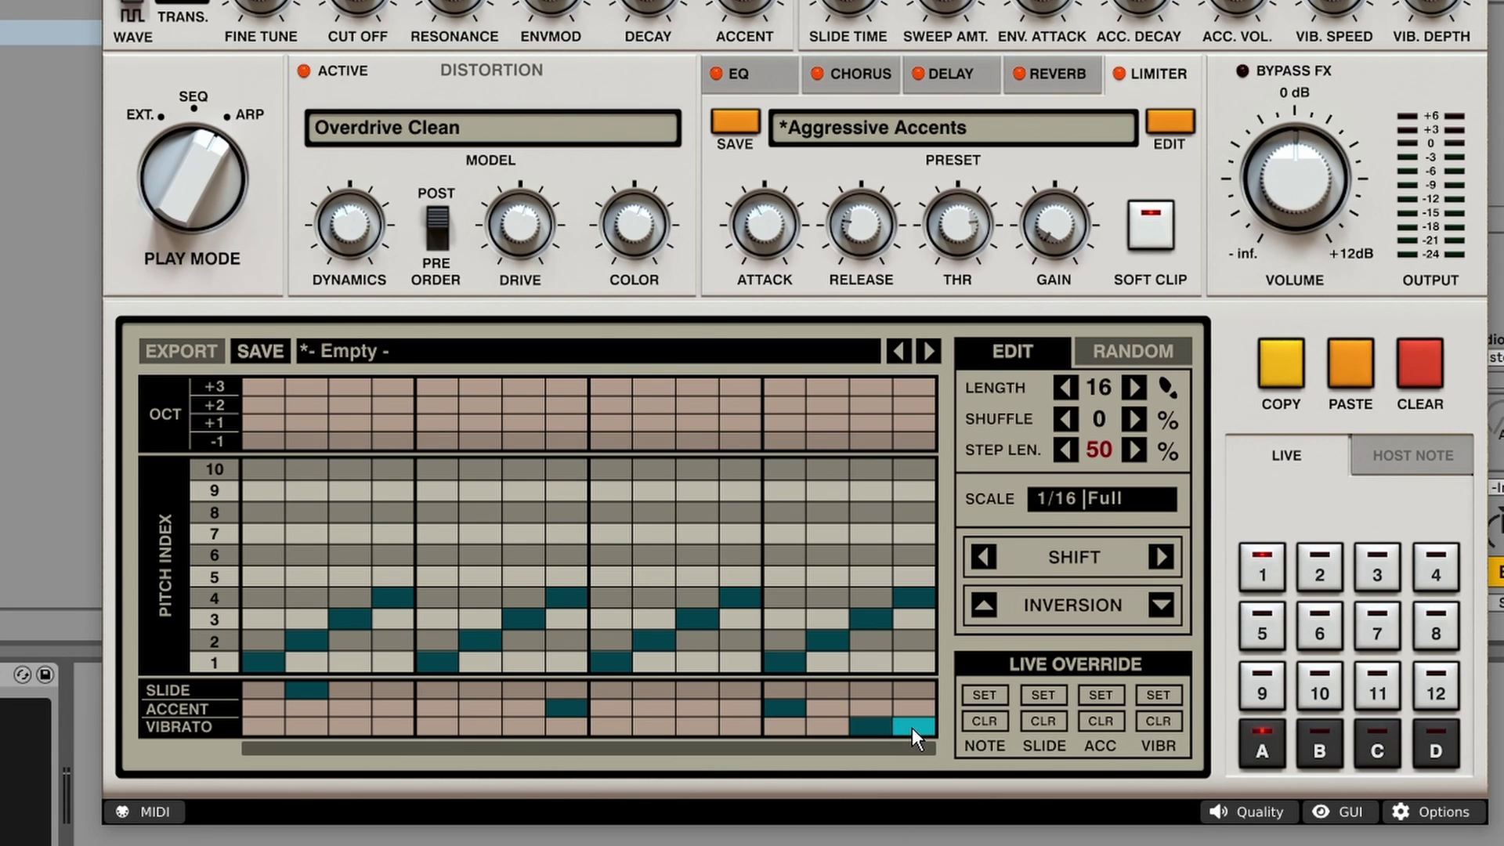
Add slide to the last two steps and octave +3 to step 11 of the arpeggio, and audition it.
click(901, 690)
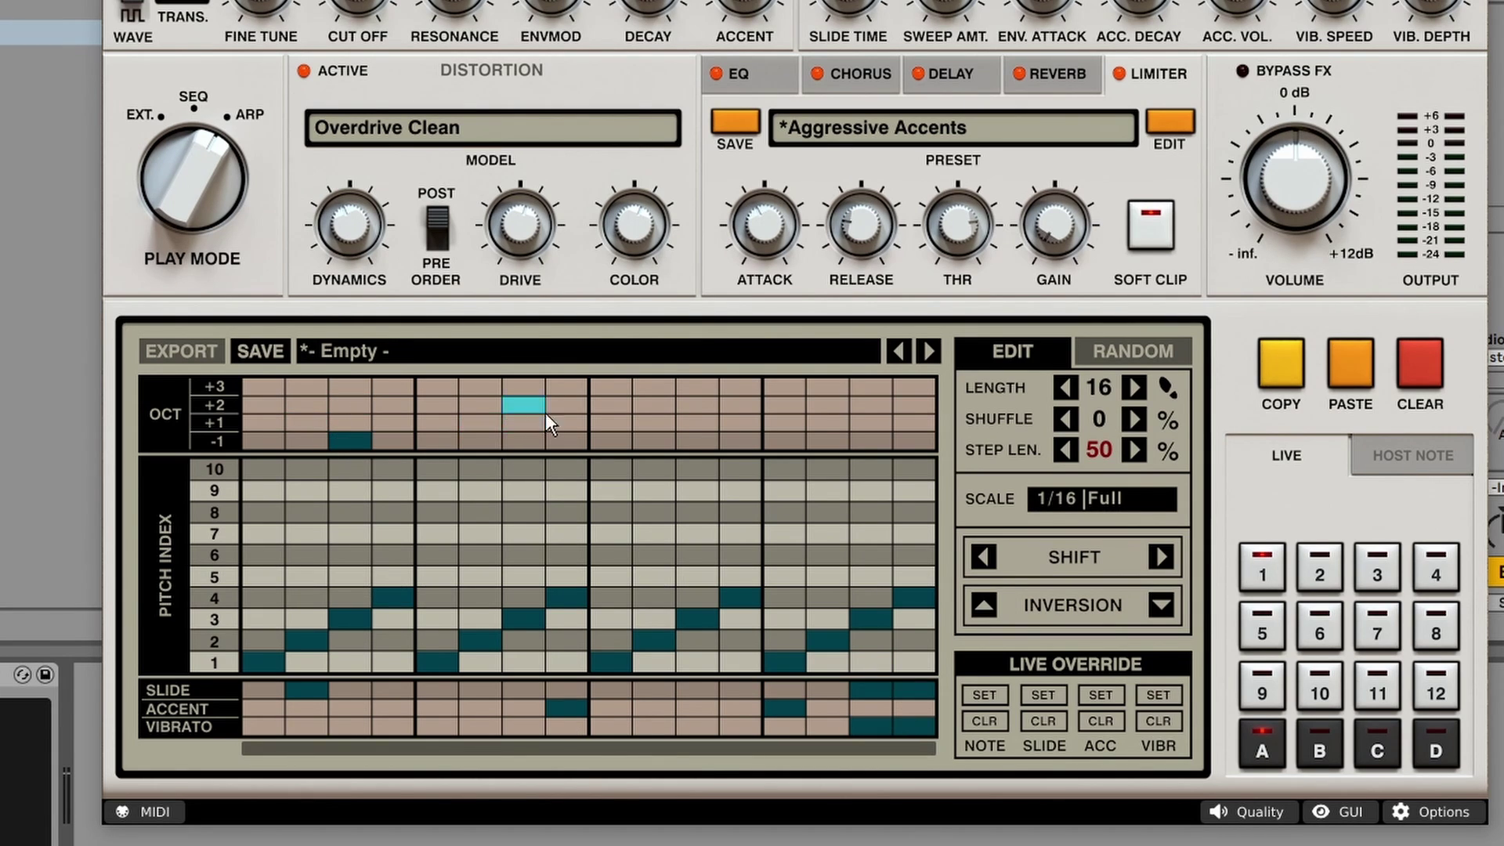
click(699, 388)
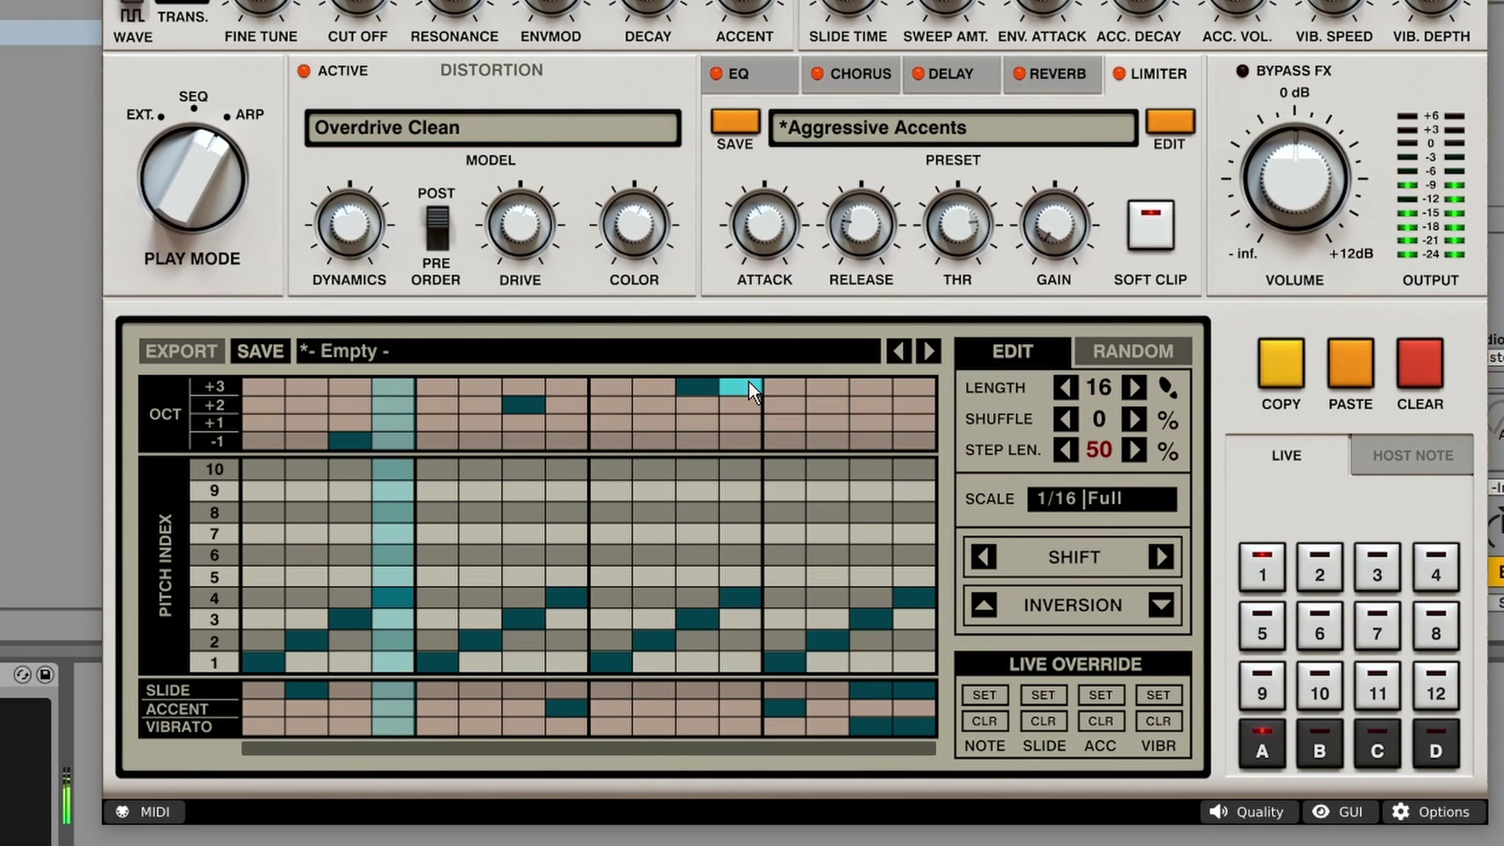
key(space)
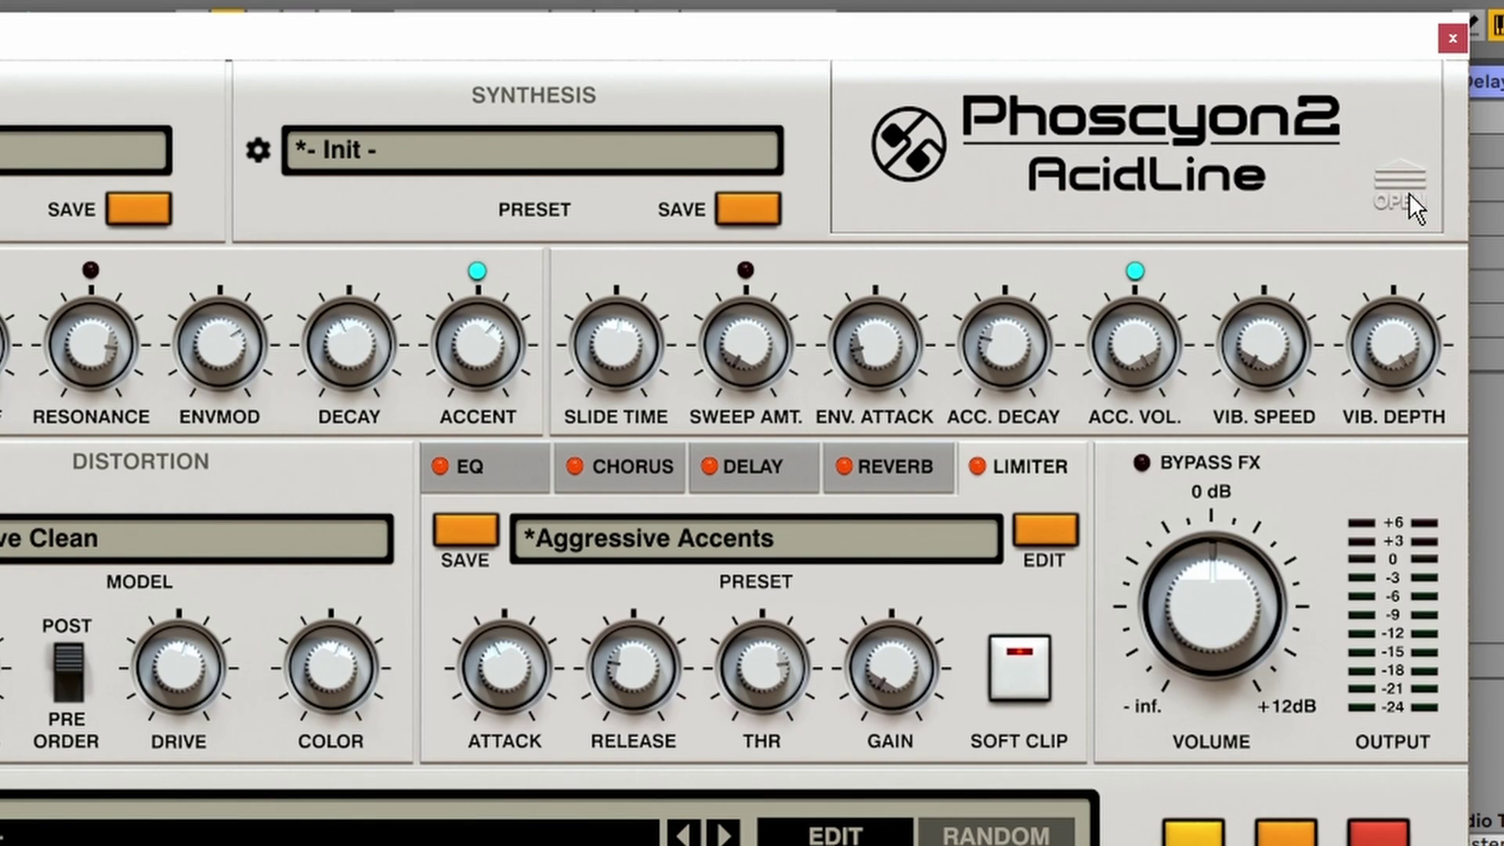
Open the hardware calibration section and load the Plain TB303 with Noisy VCA calibration preset.
click(1407, 191)
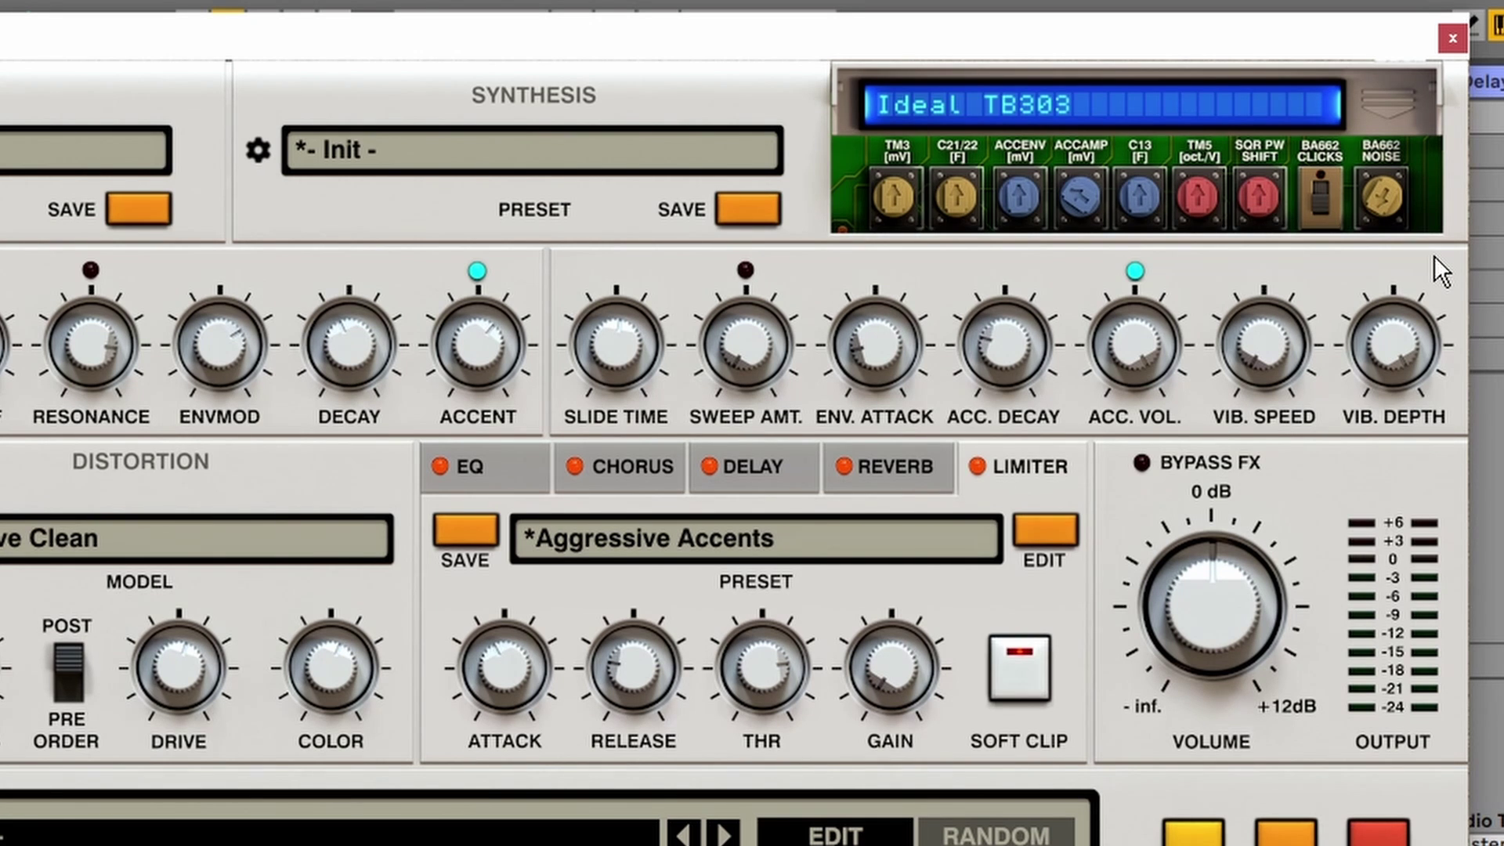
click(1185, 116)
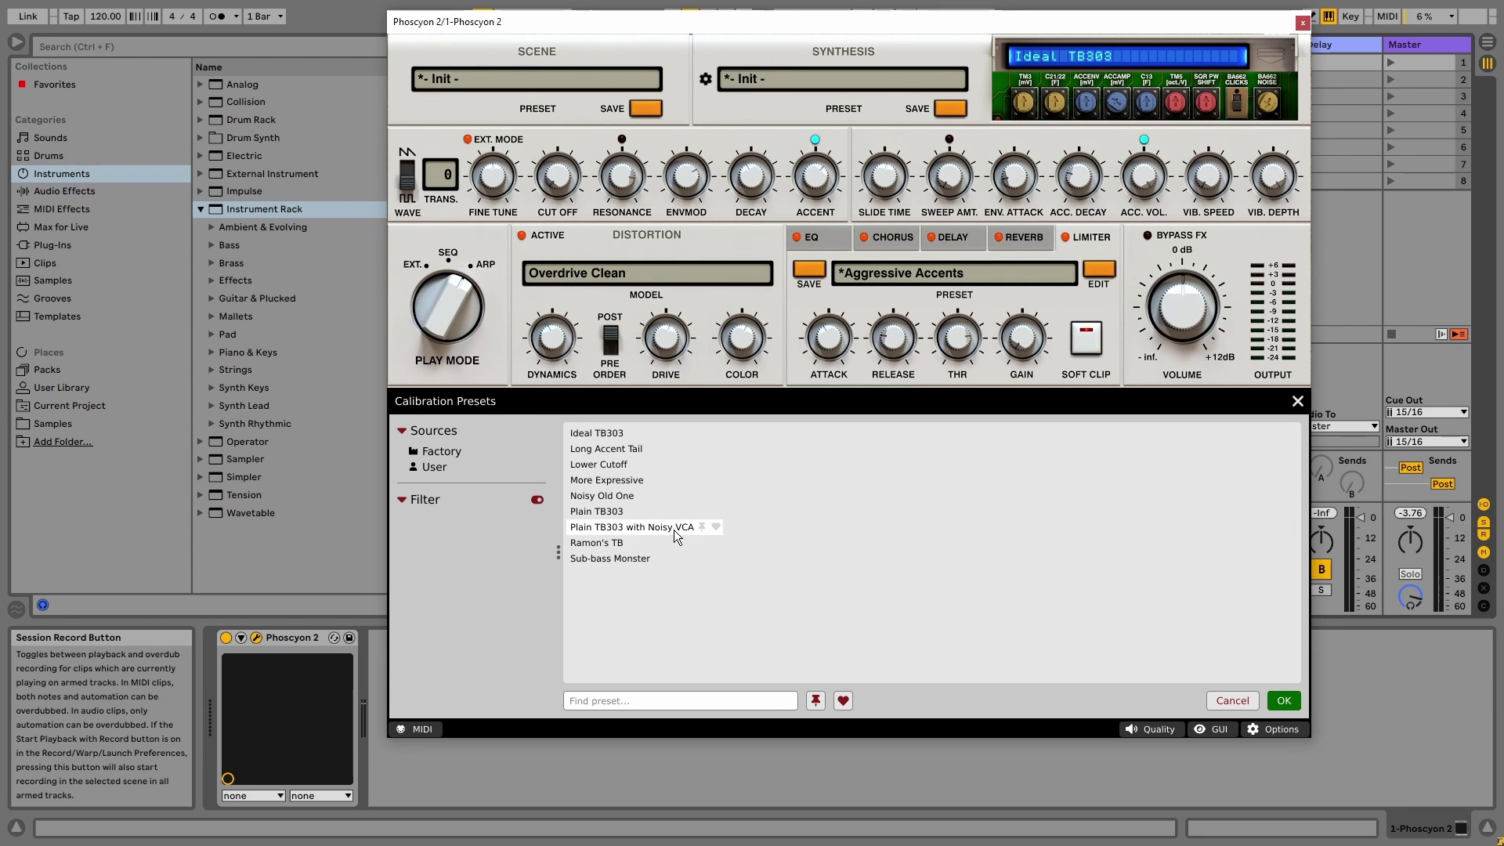
click(644, 529)
double_click(659, 525)
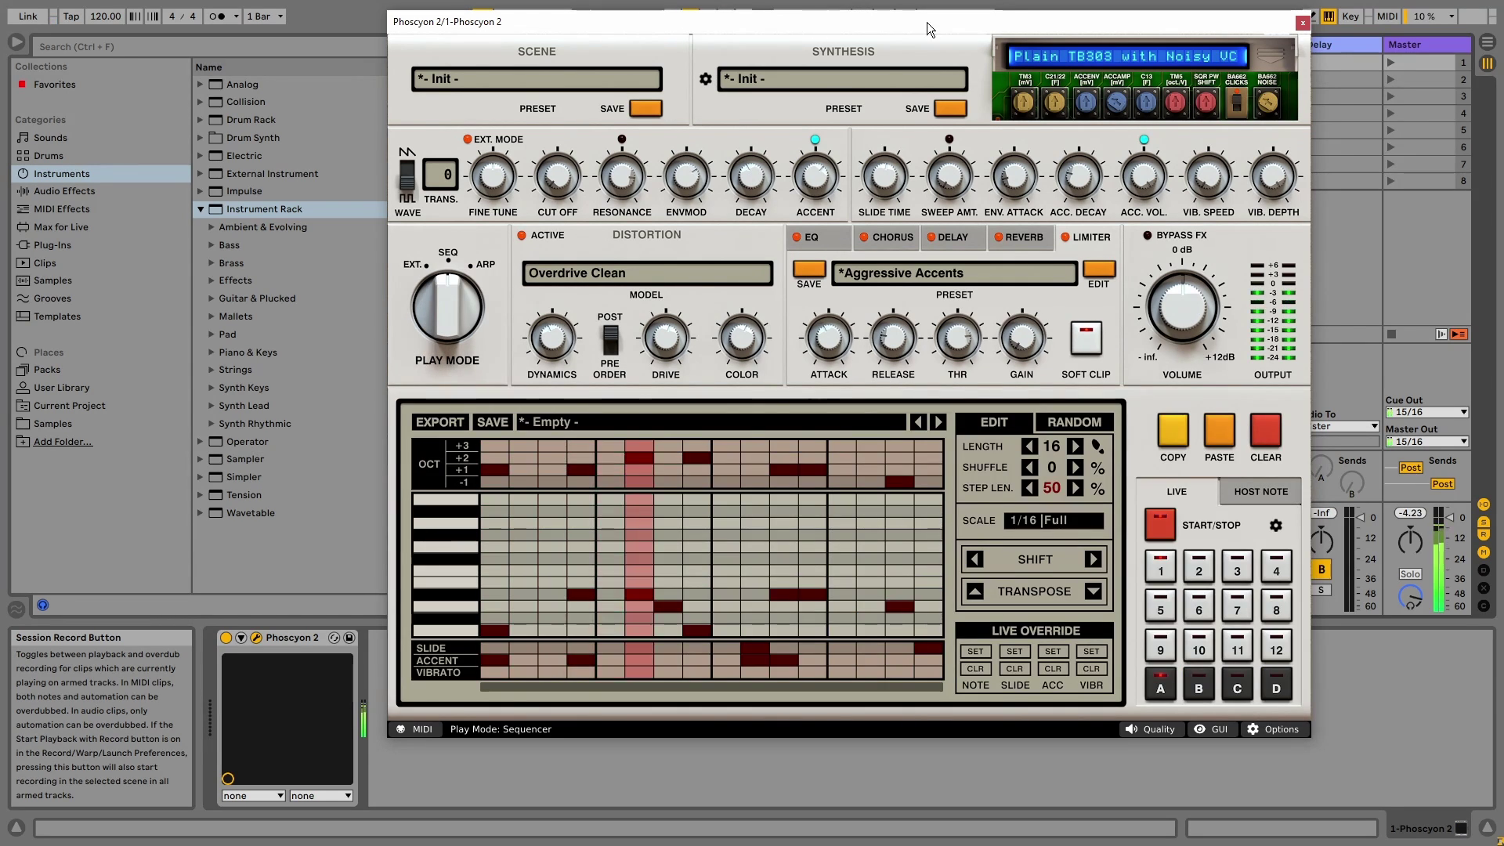
Audition the Long Accent Tail, Lower Cutoff, More Expressive, Noisy Old One and Sub-bass Monster calibrations, and load the Plain TB303 preset.
click(1200, 54)
click(653, 452)
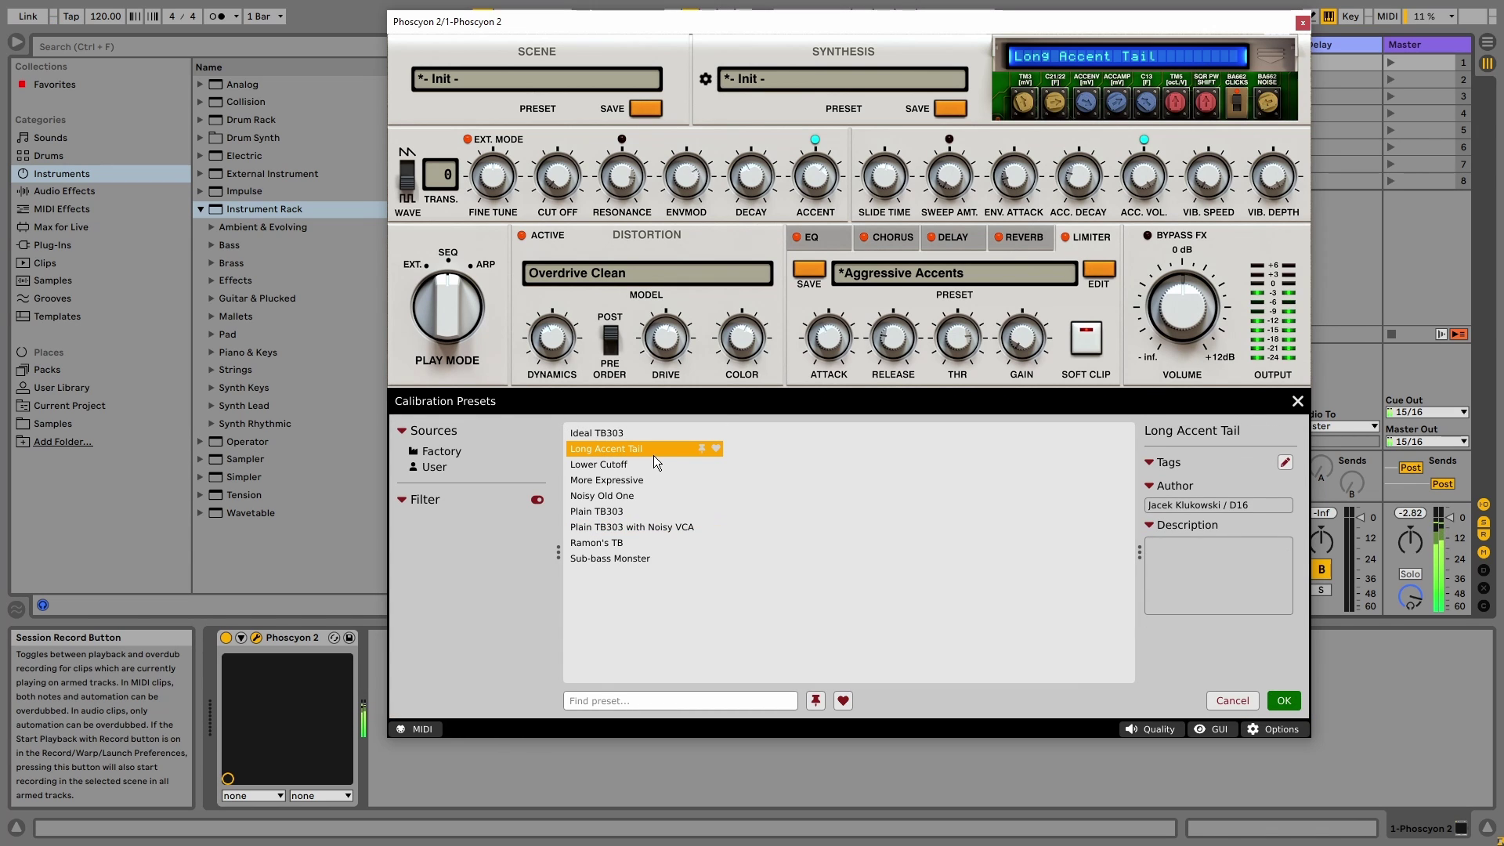
click(644, 463)
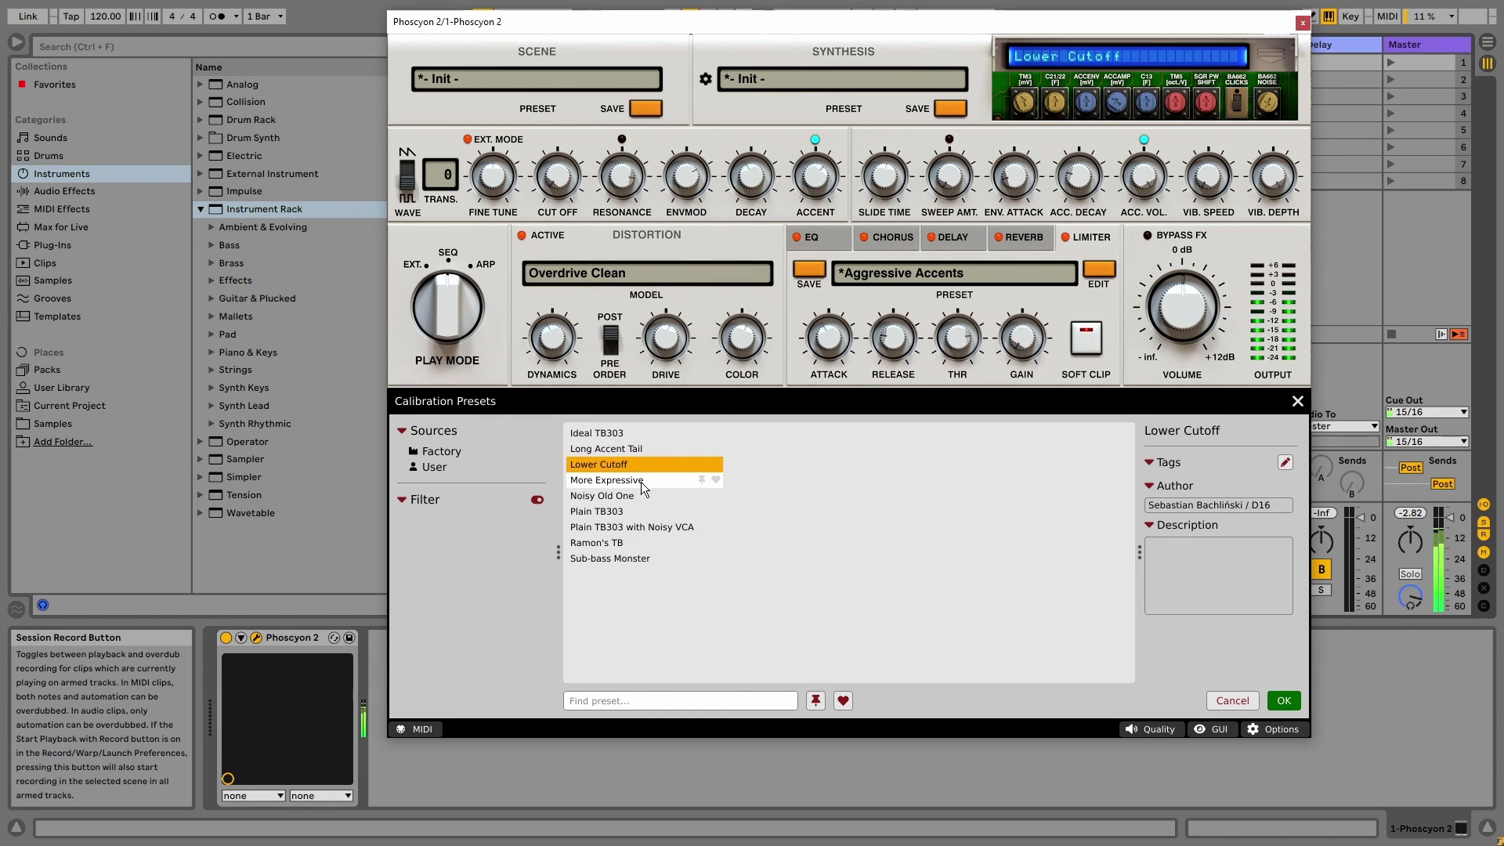
click(640, 481)
click(650, 510)
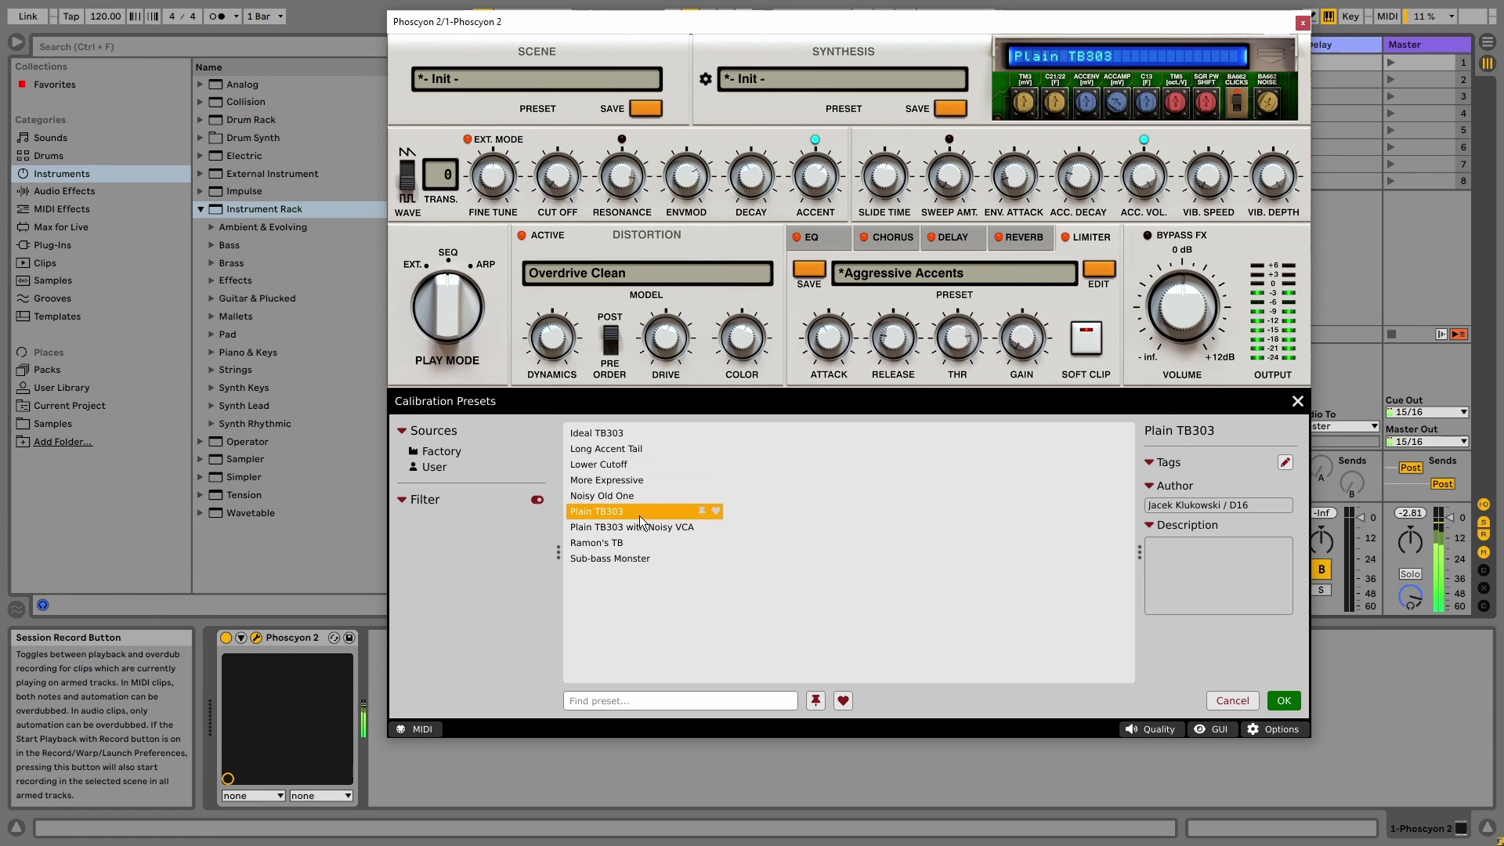
click(643, 496)
click(643, 554)
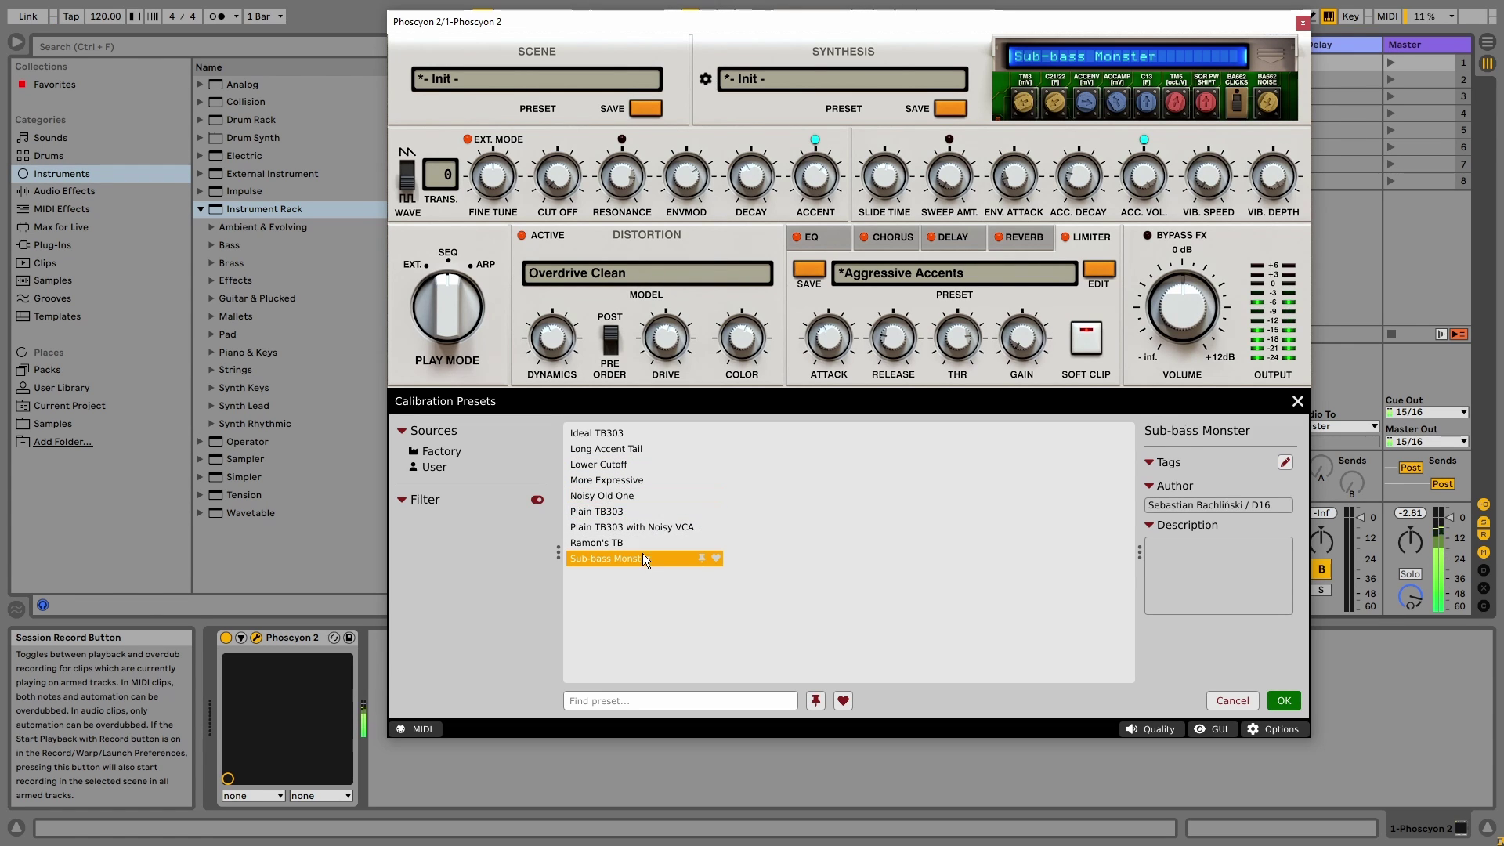
click(631, 509)
key(Return)
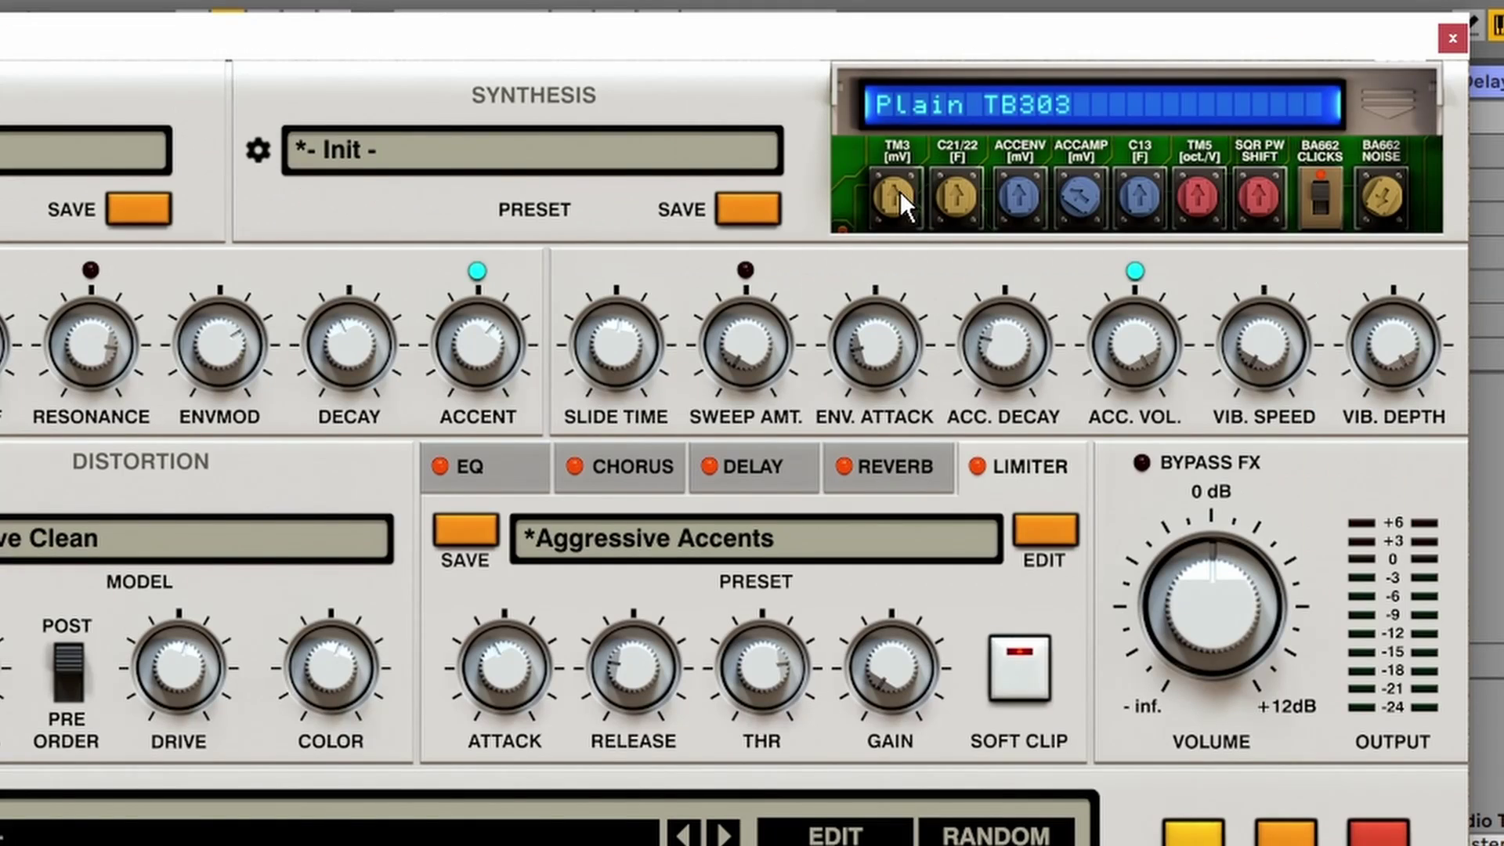
Sweep the TM3 calibration trimmer up and down to audition its effect on the sound.
drag(900, 191, 906, 155)
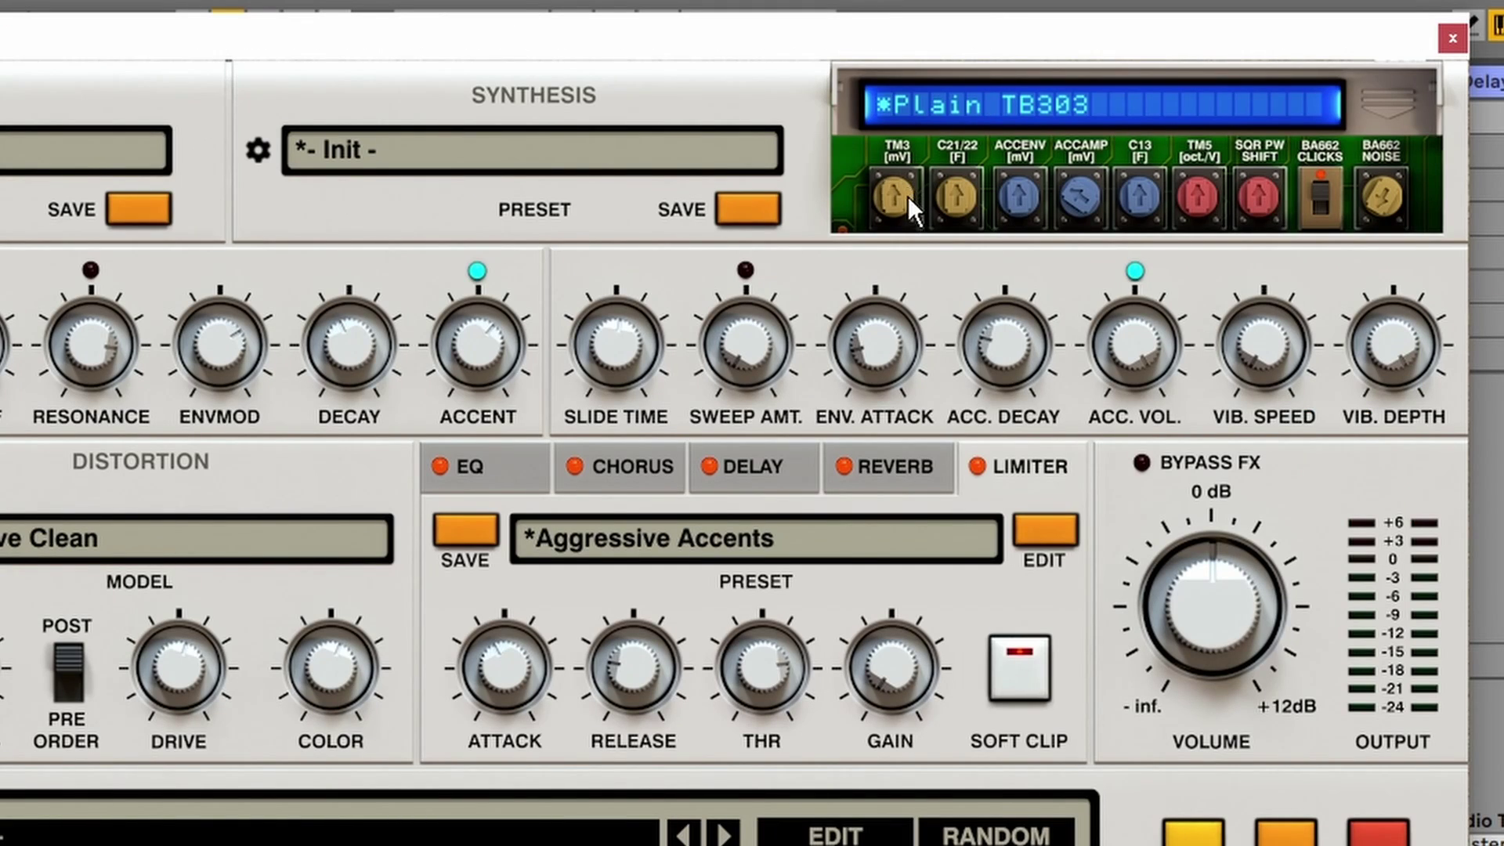
drag(910, 198, 937, 82)
drag(897, 200, 912, 387)
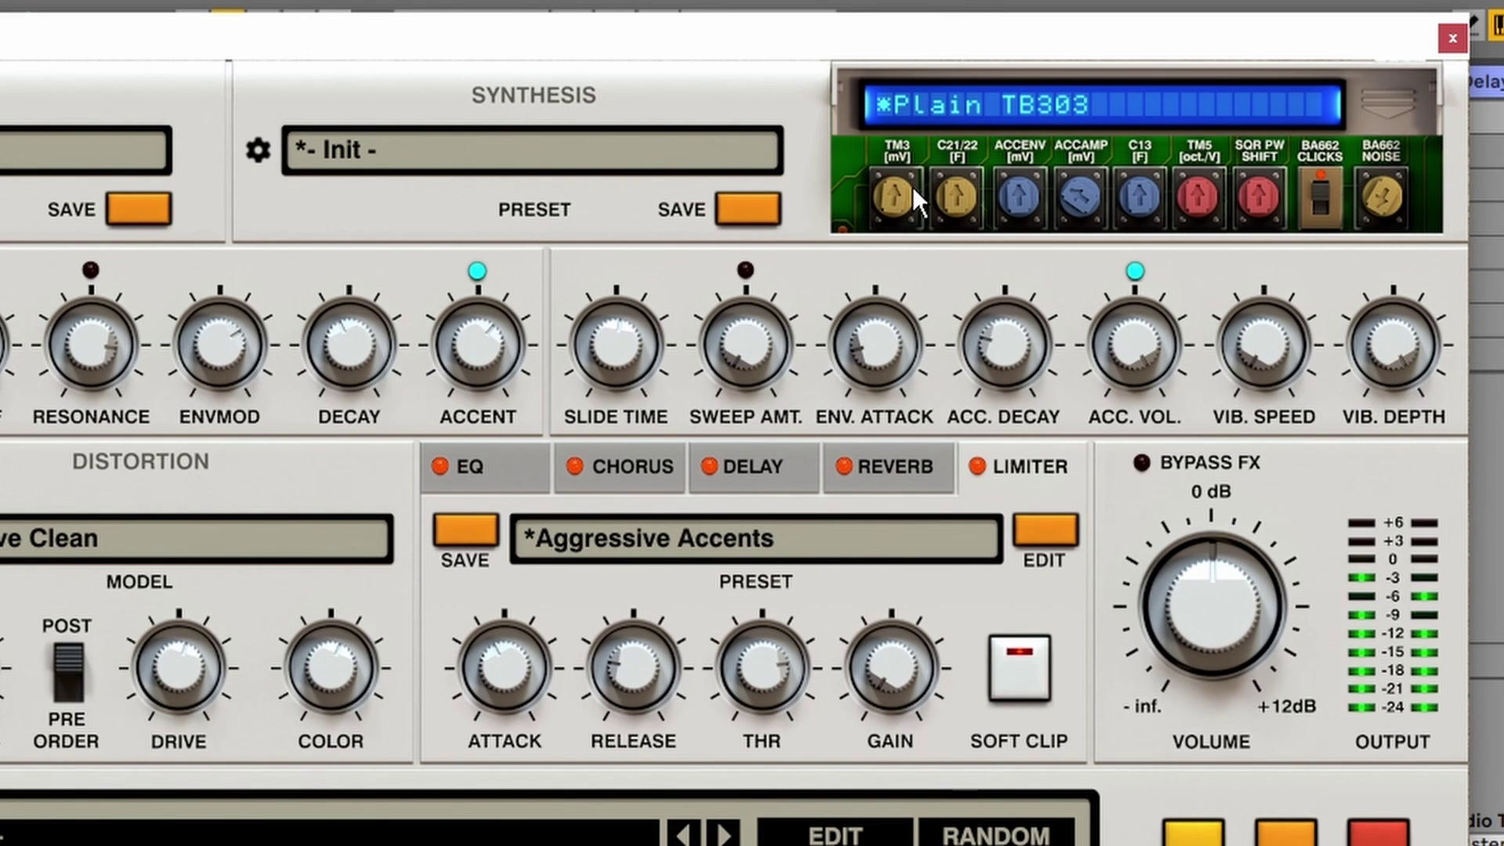
Adjust the C21/22, ACCAMP and C13 calibration trimmers, raising the accent amplification and the C13 capacitor value.
drag(970, 190, 974, 132)
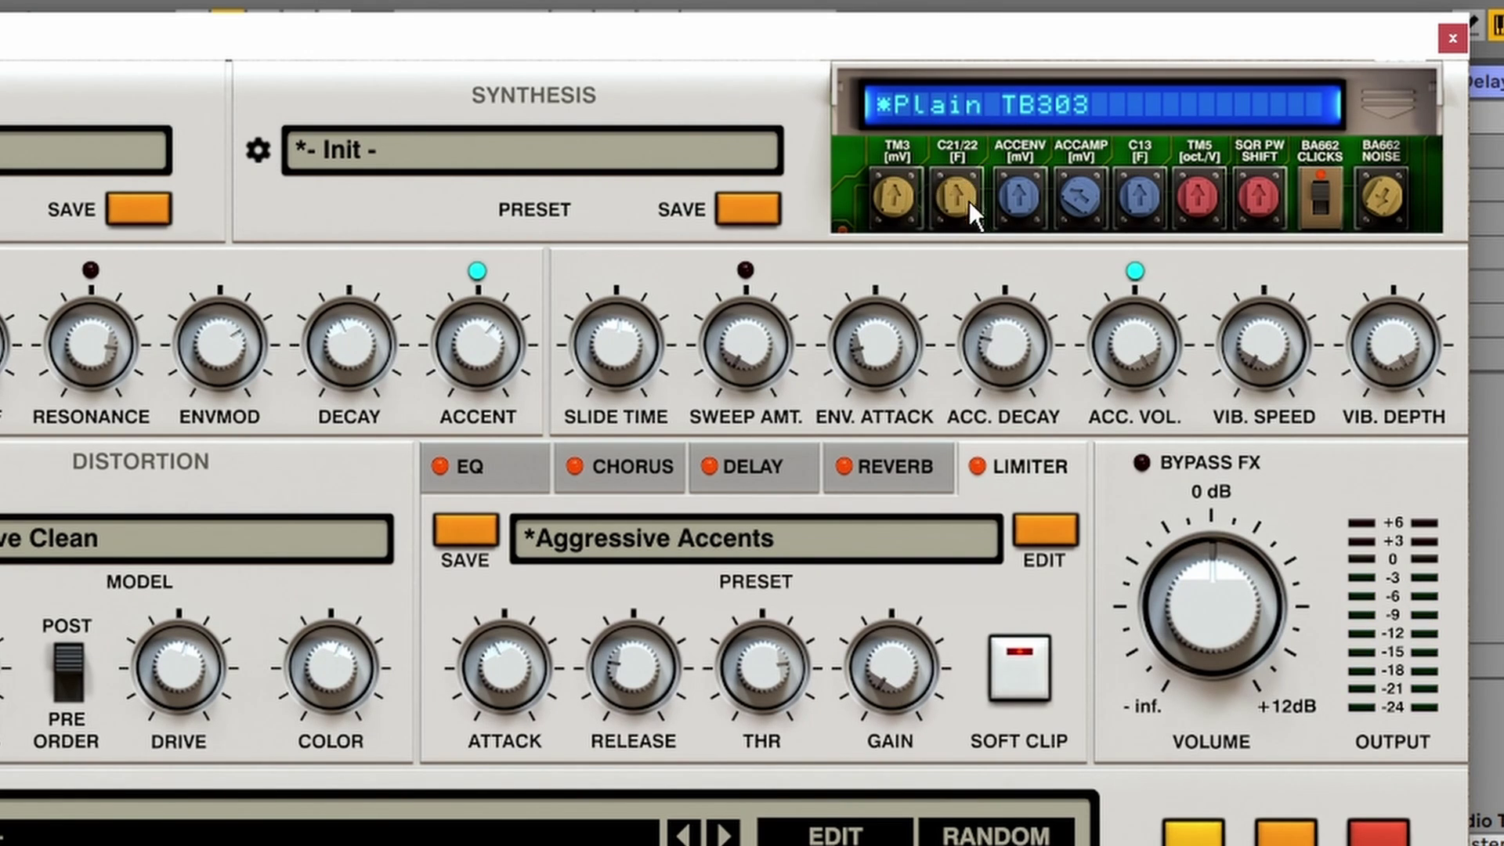
drag(970, 200, 1013, 177)
drag(1083, 202, 1143, 175)
drag(1144, 228, 1167, 87)
Vary the TM5 octave-per-volt tuning up and back down, and raise the square pulse-width shift trimmer.
drag(1220, 187, 1238, 10)
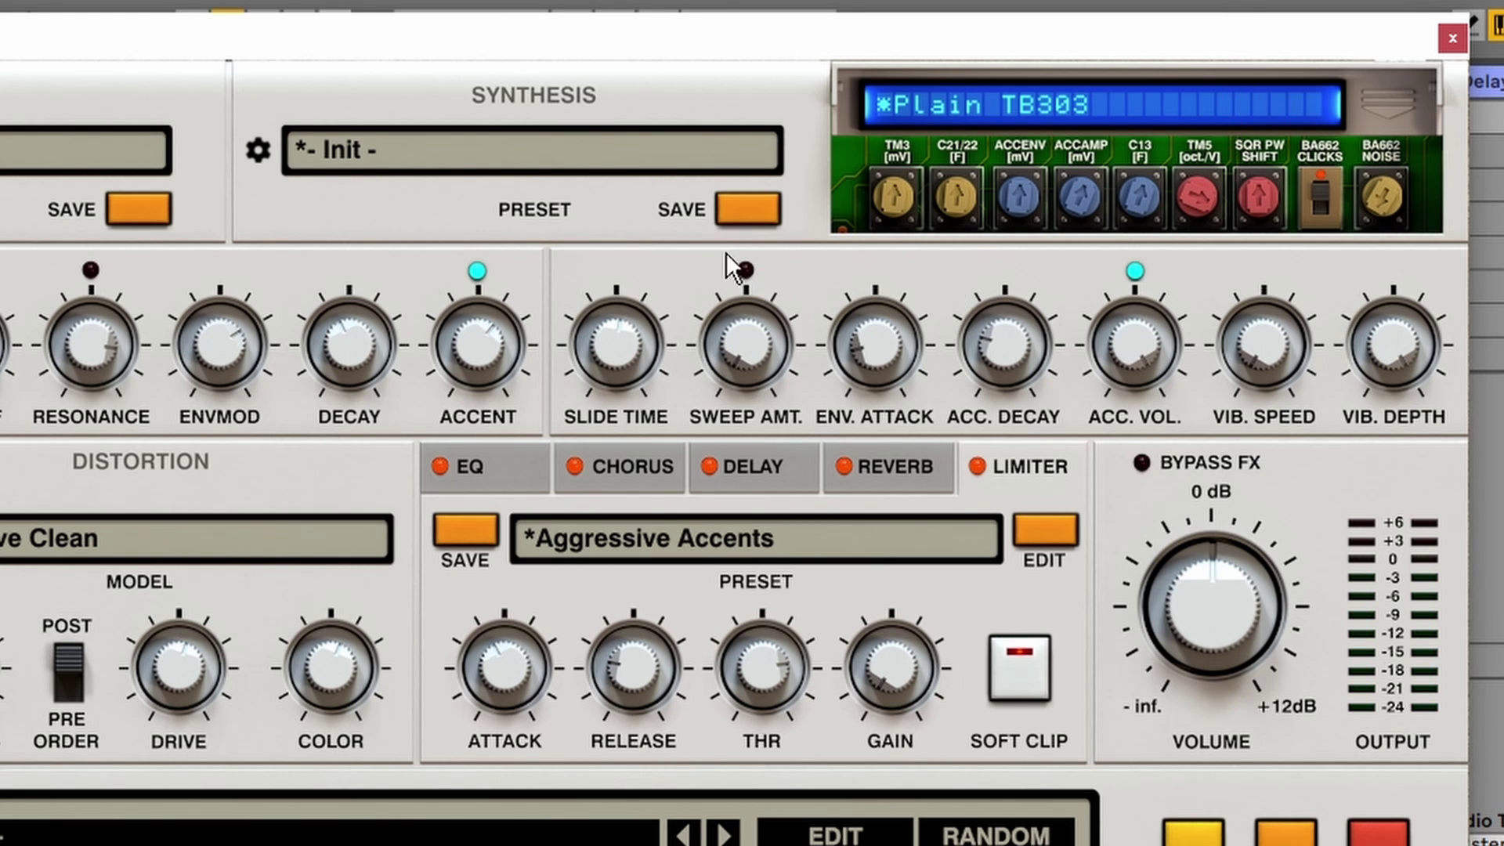
drag(1211, 195, 1194, 298)
drag(1268, 196, 1297, 4)
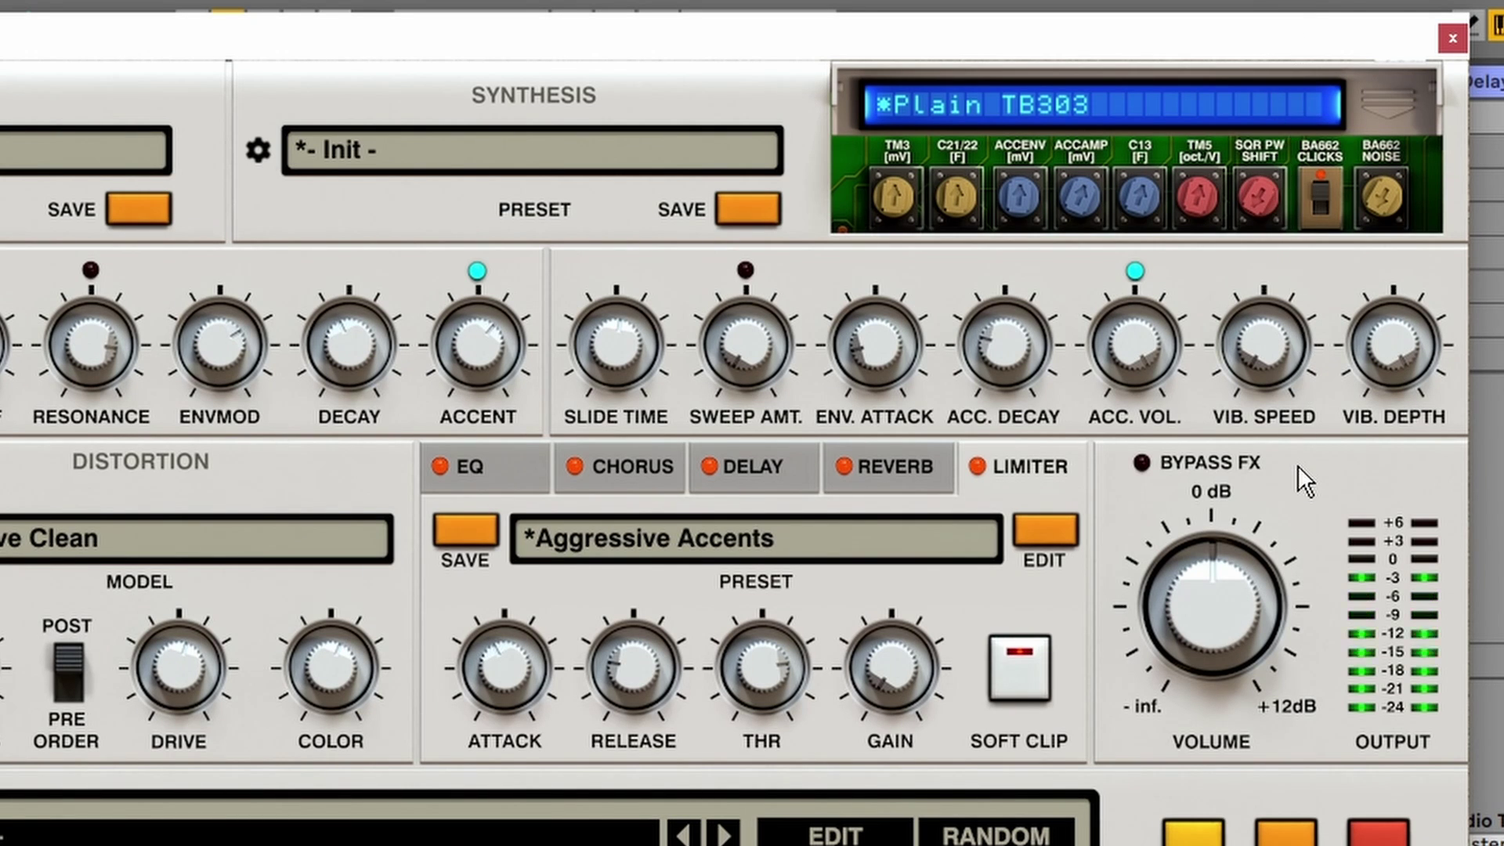
Toggle the BA662 clicks switch, audition the pattern with the effects bypassed, and stop playback.
click(1323, 191)
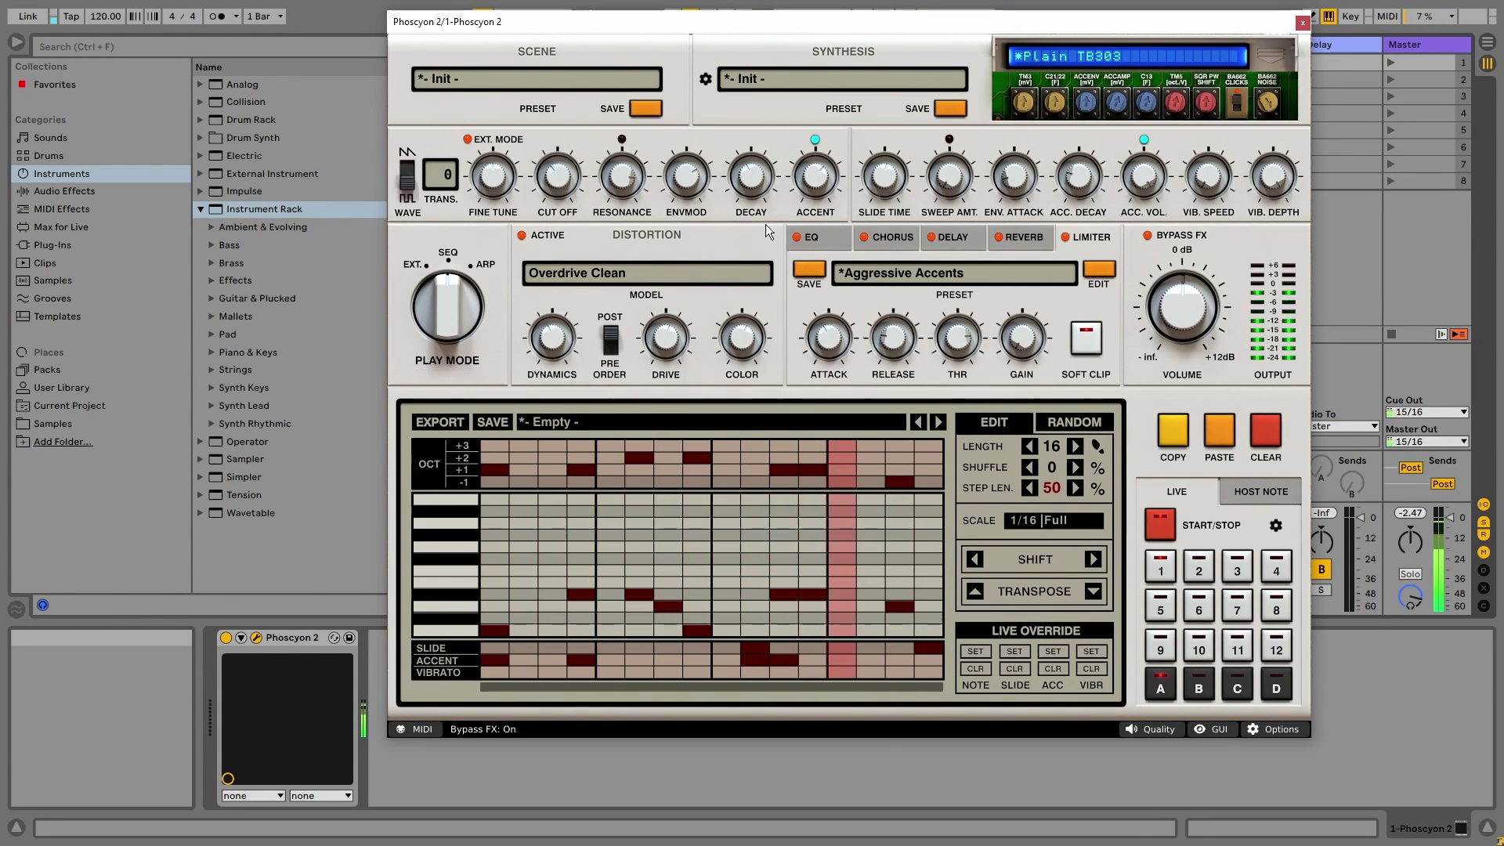
key(space)
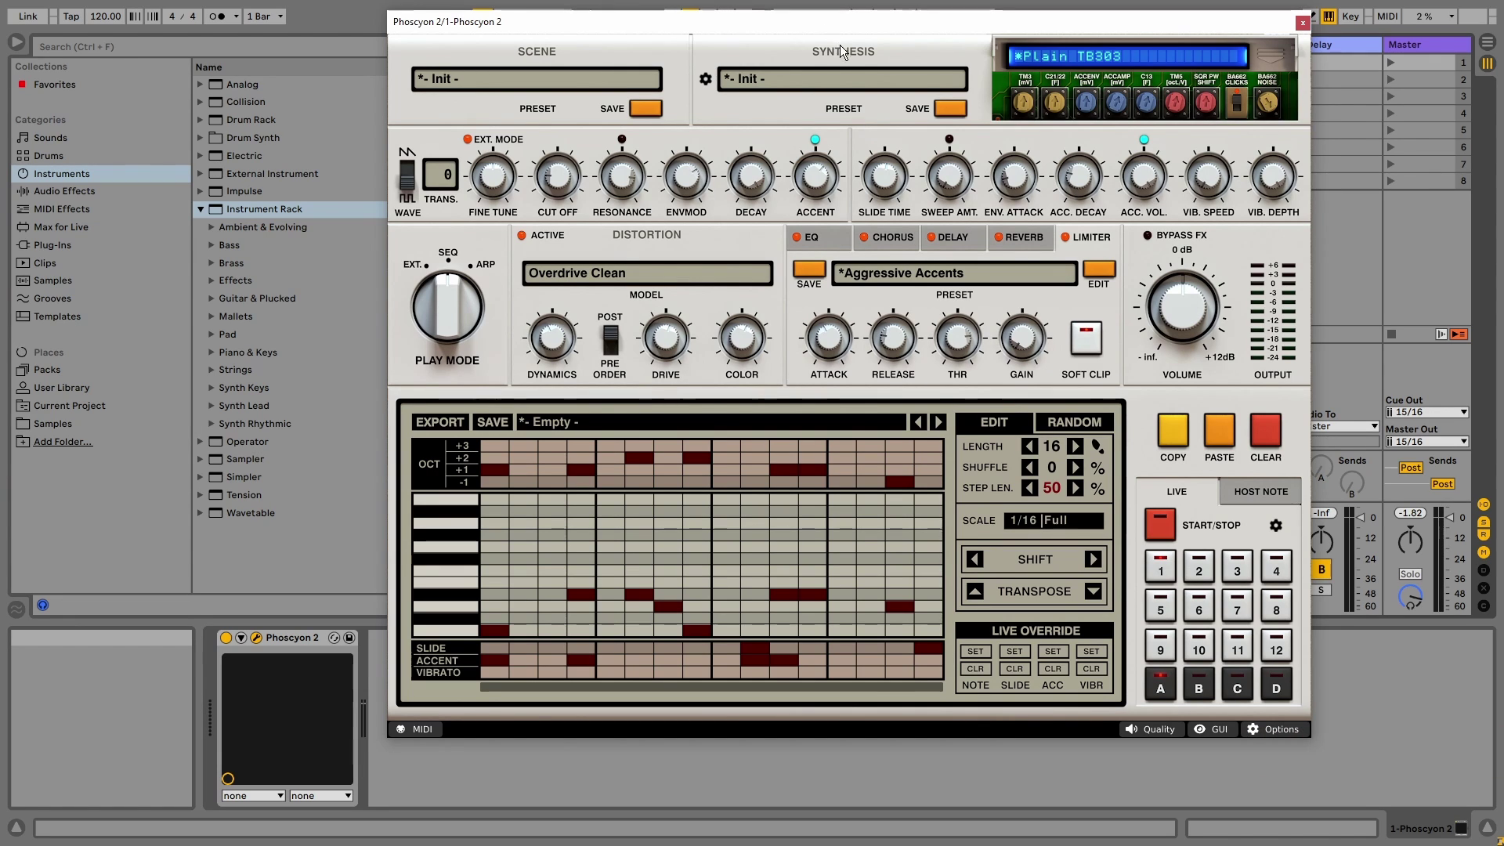
mouse_move(866, 95)
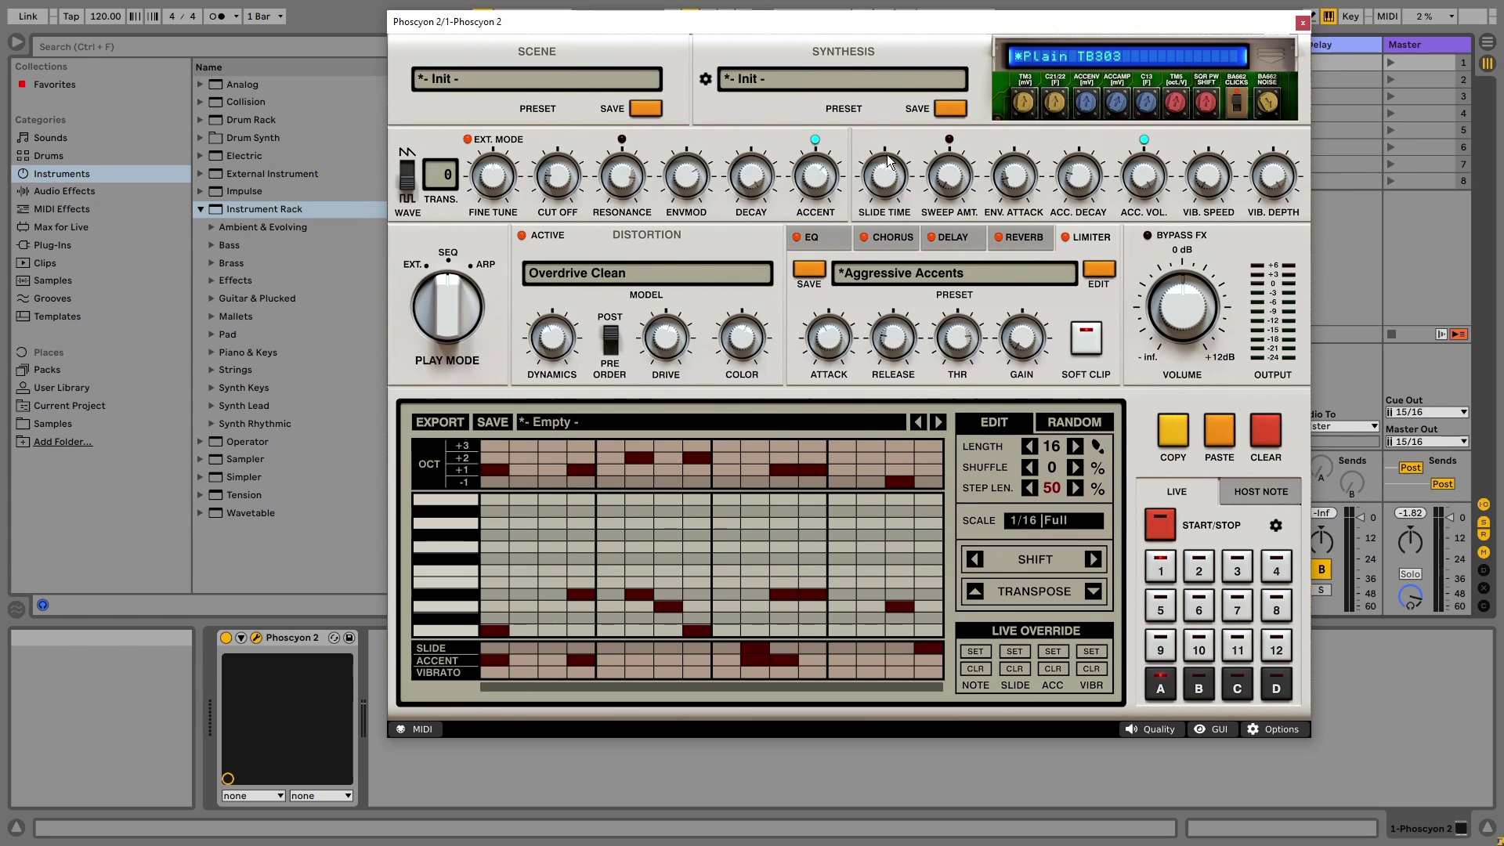